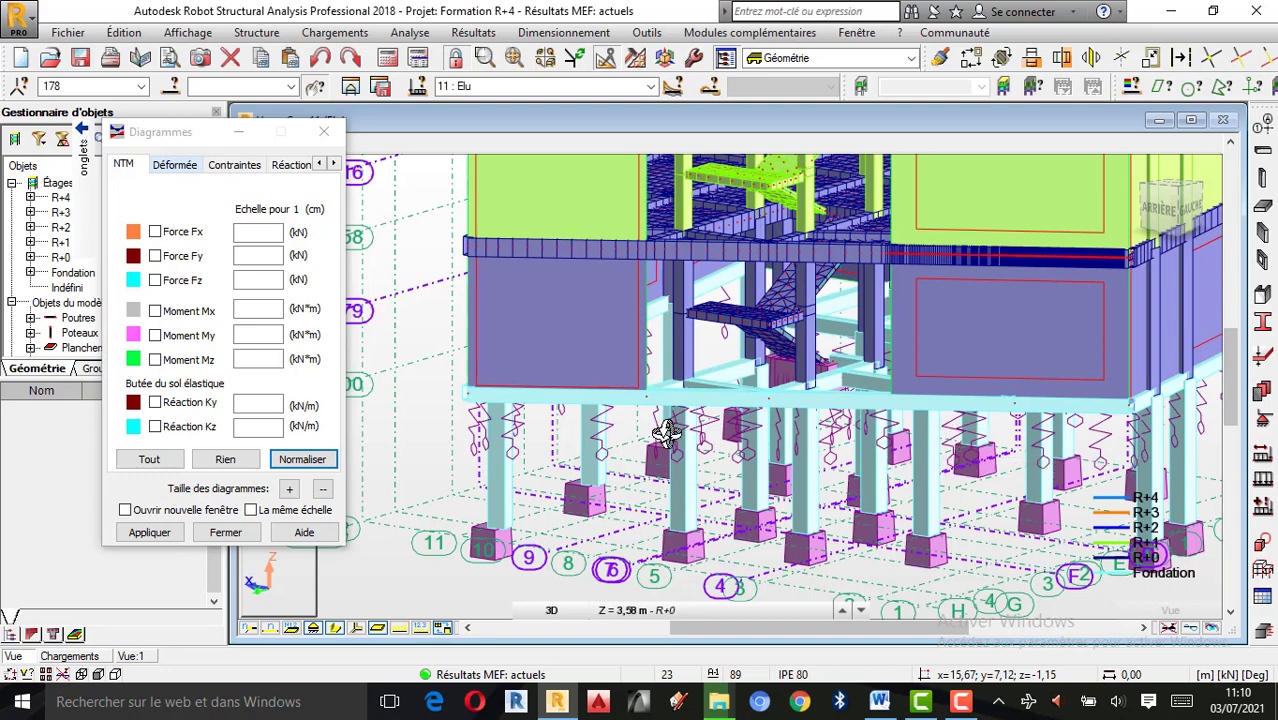
scroll(655, 436, "down", 1)
scroll(1035, 416, "up", 1)
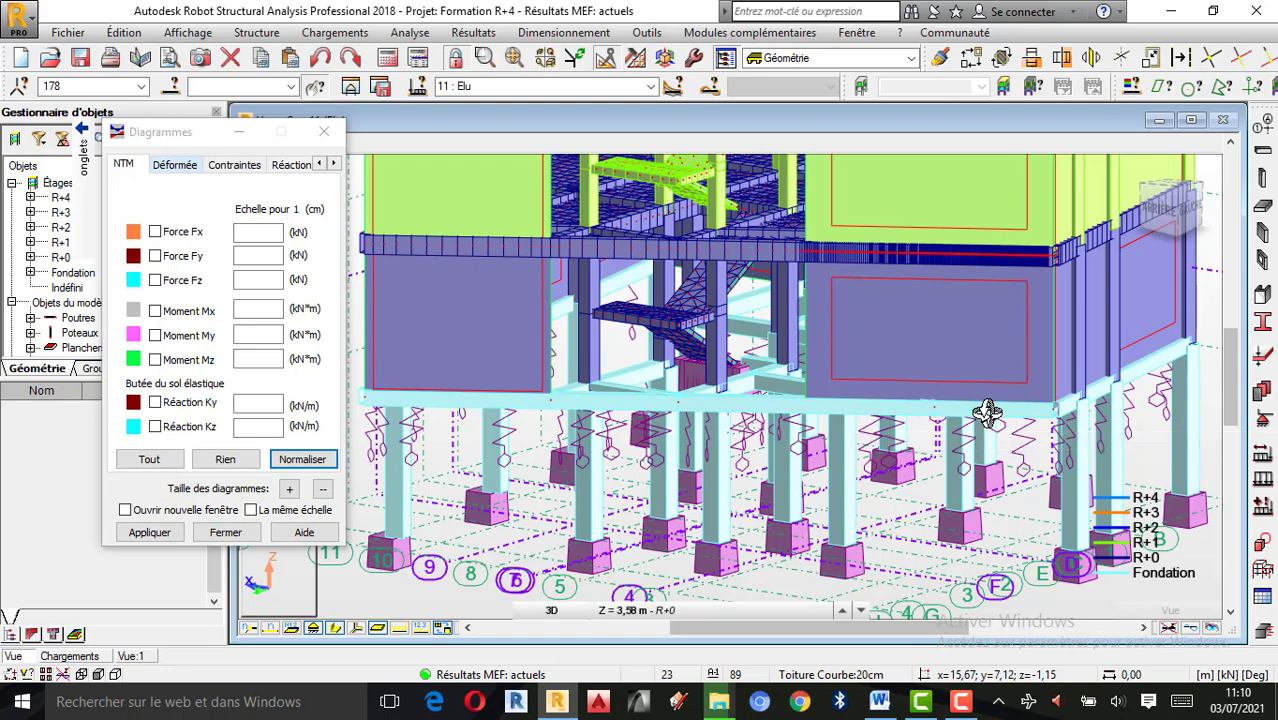
left_click_drag(922, 412, 851, 440)
scroll(1110, 511, "up", 2)
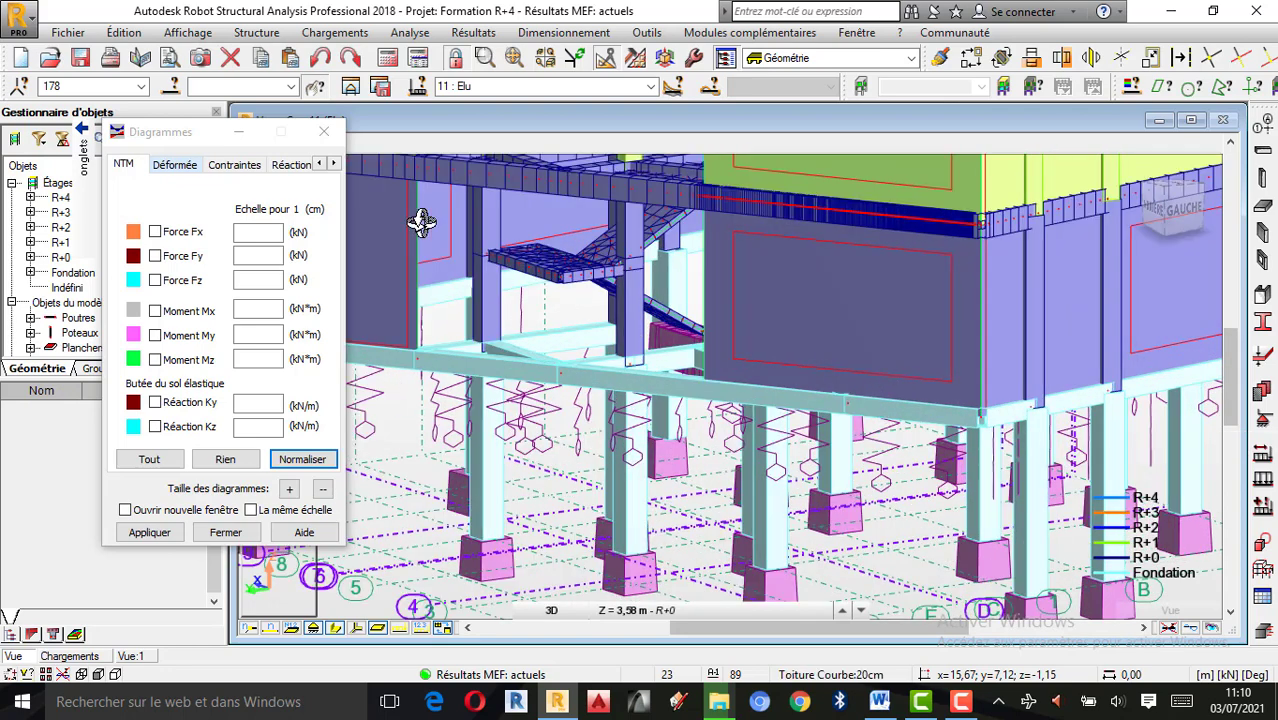
left_click(324, 131)
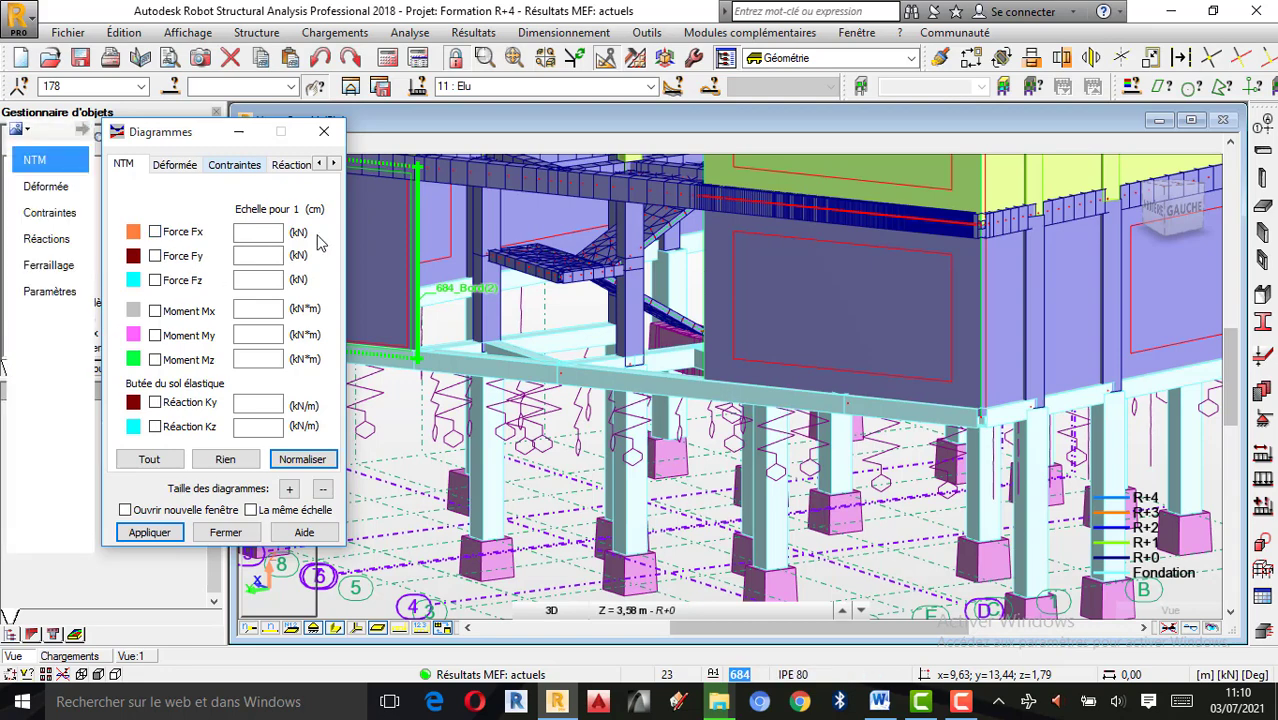
Enable the Force Fx diagram, with description labels and positive and negative values set to Différenciées
left_click(156, 233)
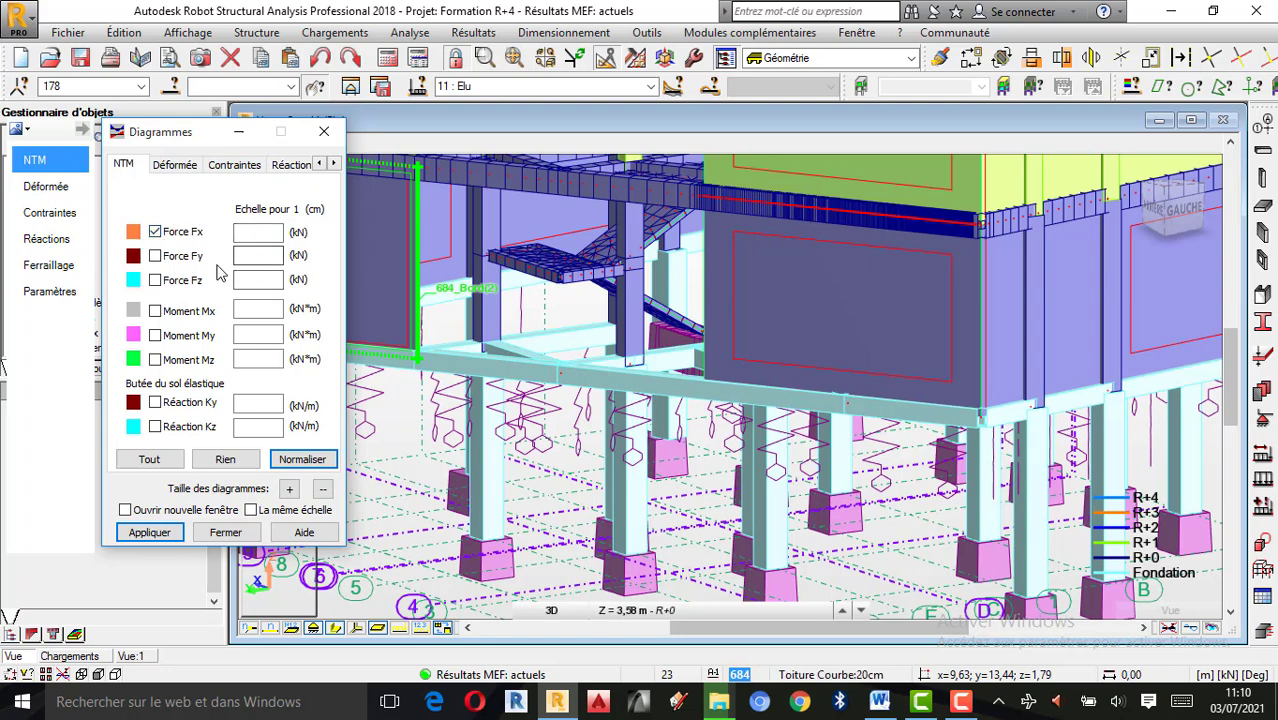
double_click(334, 164)
left_click(334, 164)
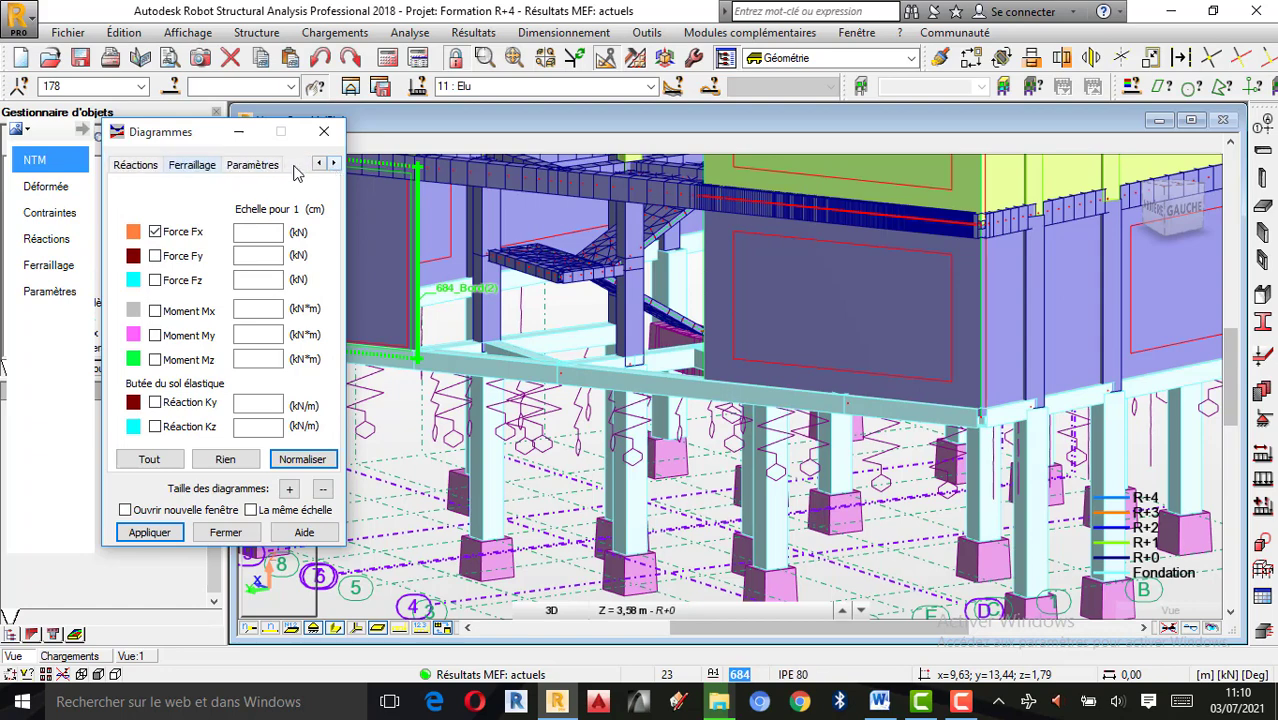
left_click(244, 168)
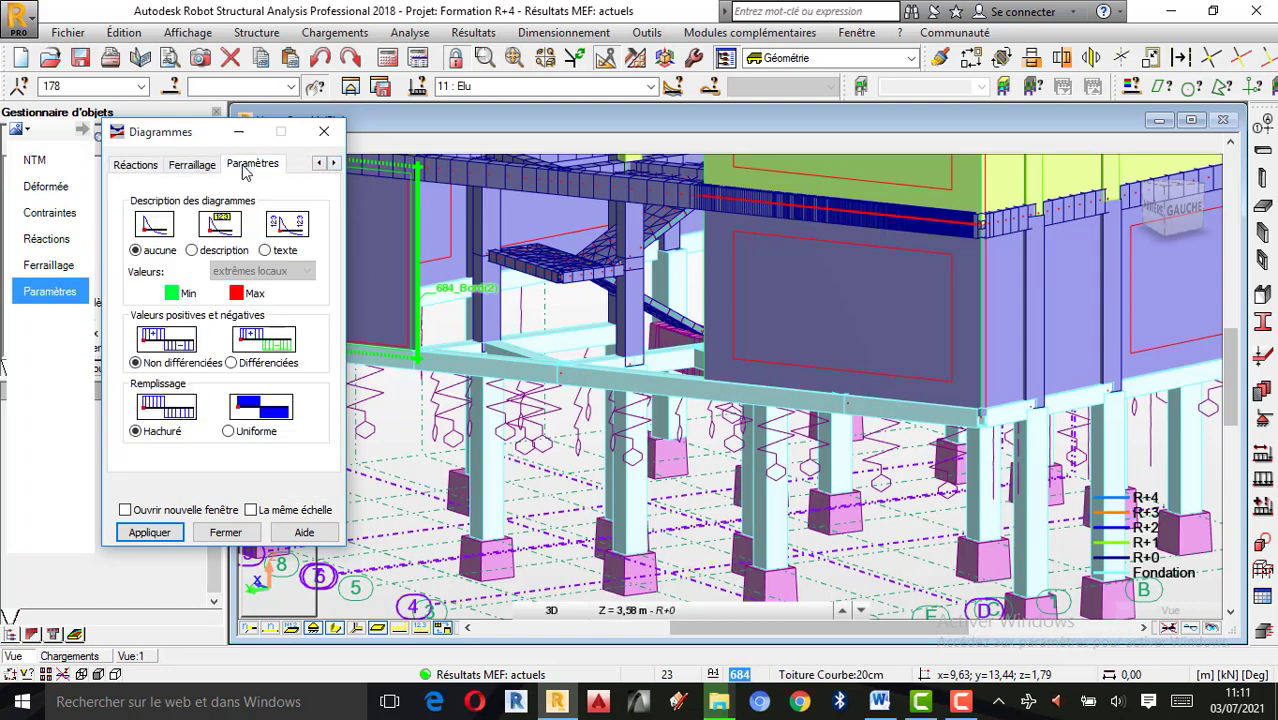
left_click(193, 251)
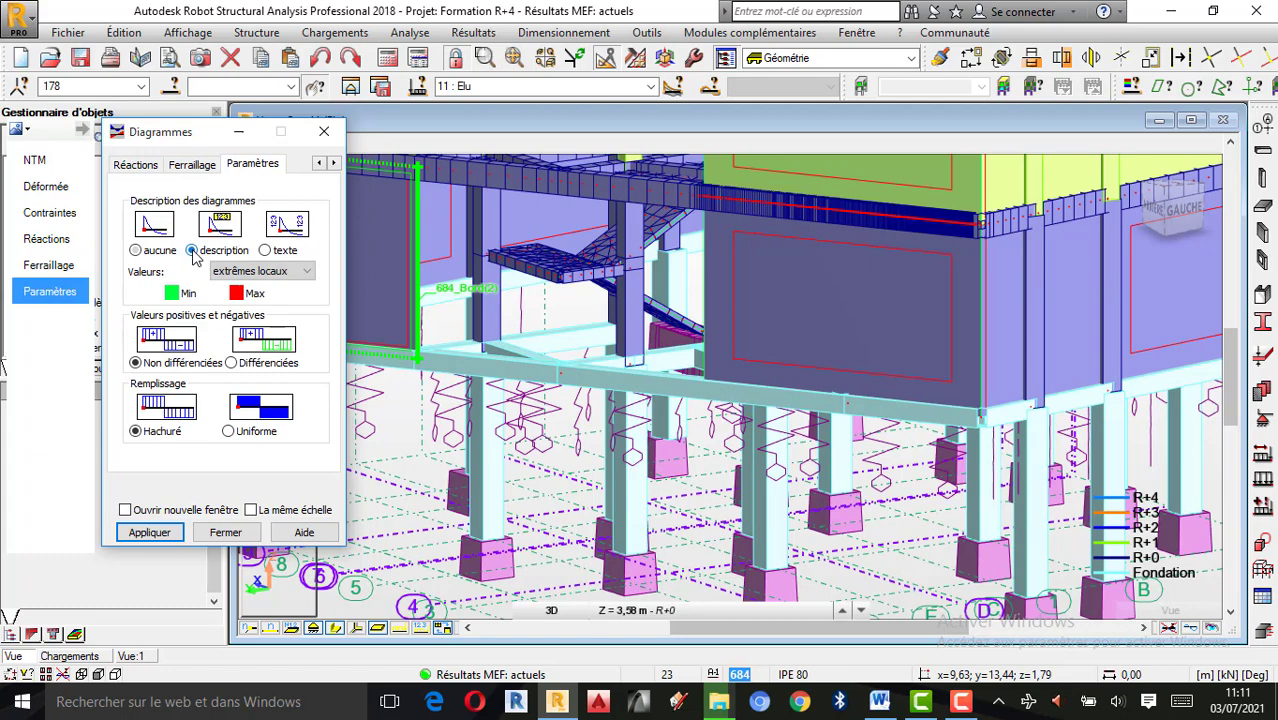
left_click(232, 364)
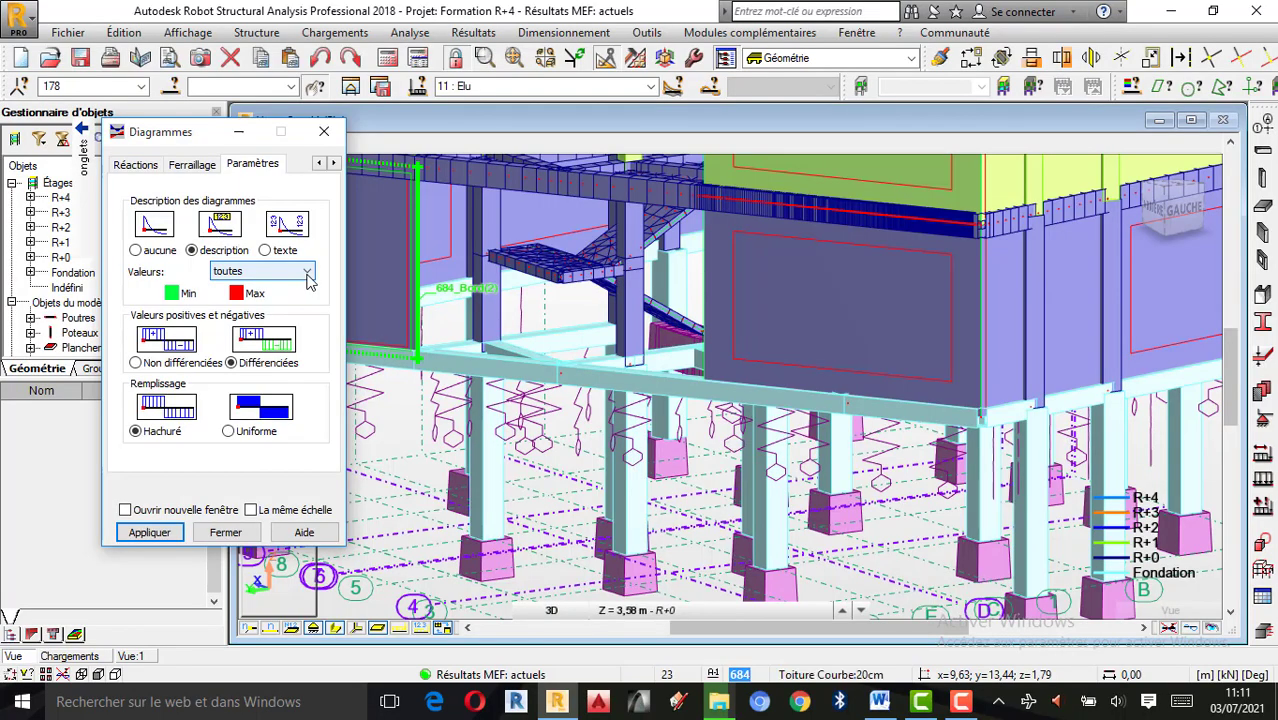
Set the labelled diagram values to extrêmes locaux and apply the Fx diagram to the structure
left_click(308, 280)
left_click(258, 312)
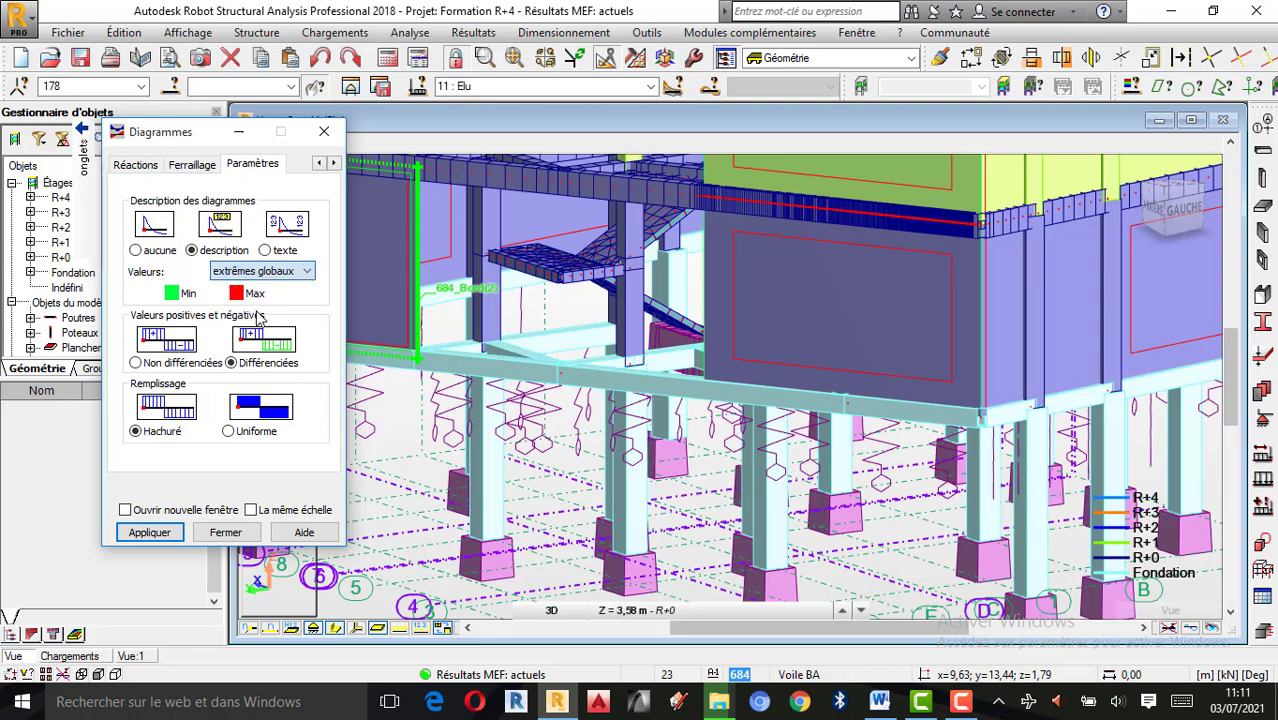
left_click(303, 277)
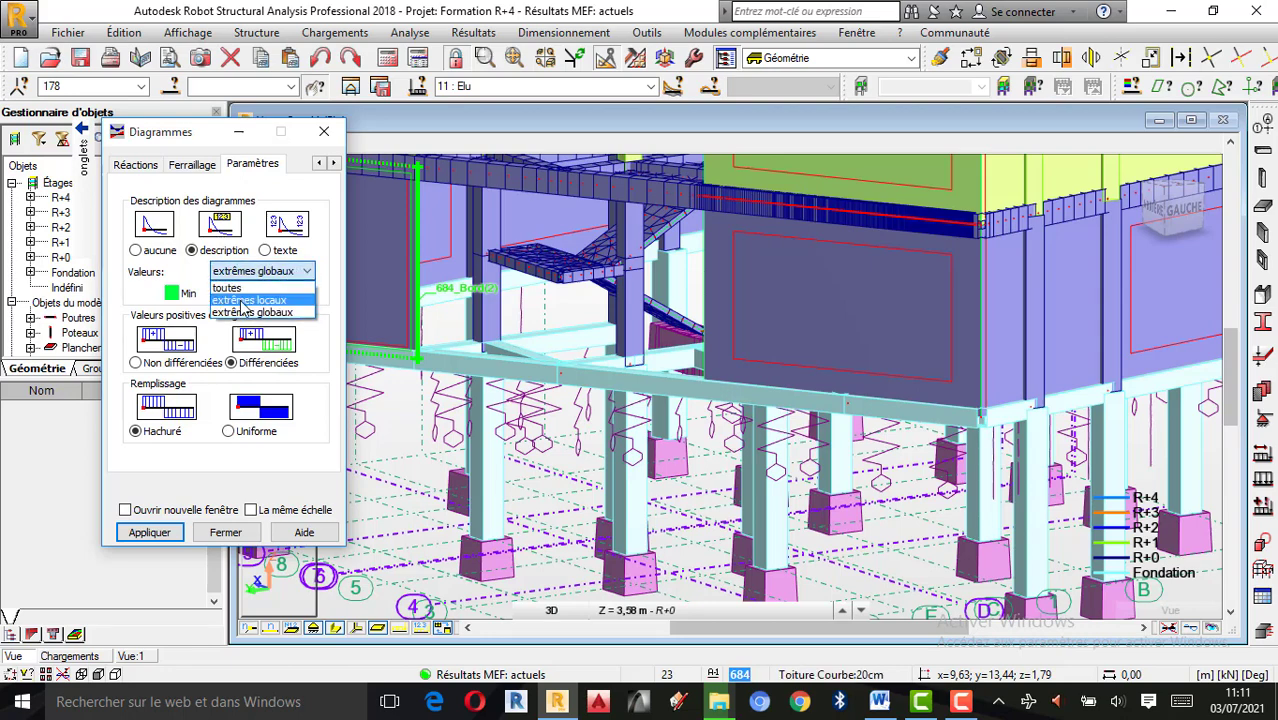
left_click(241, 308)
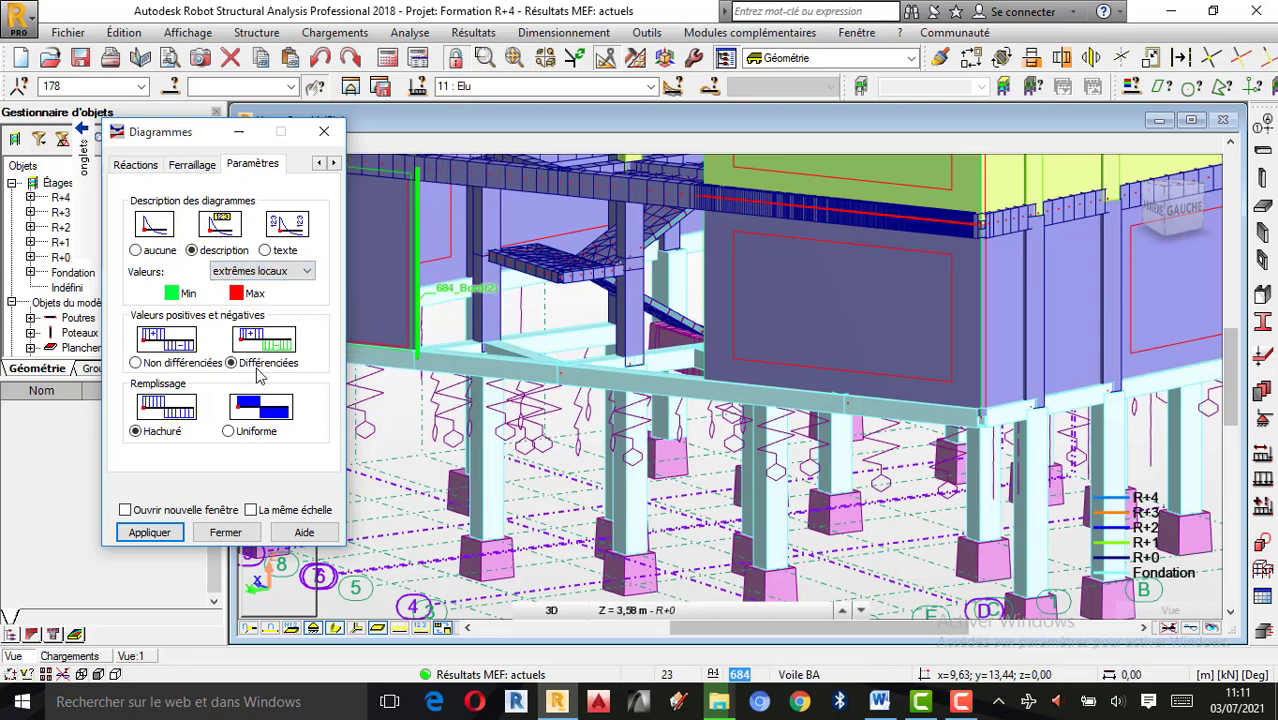
left_click(141, 536)
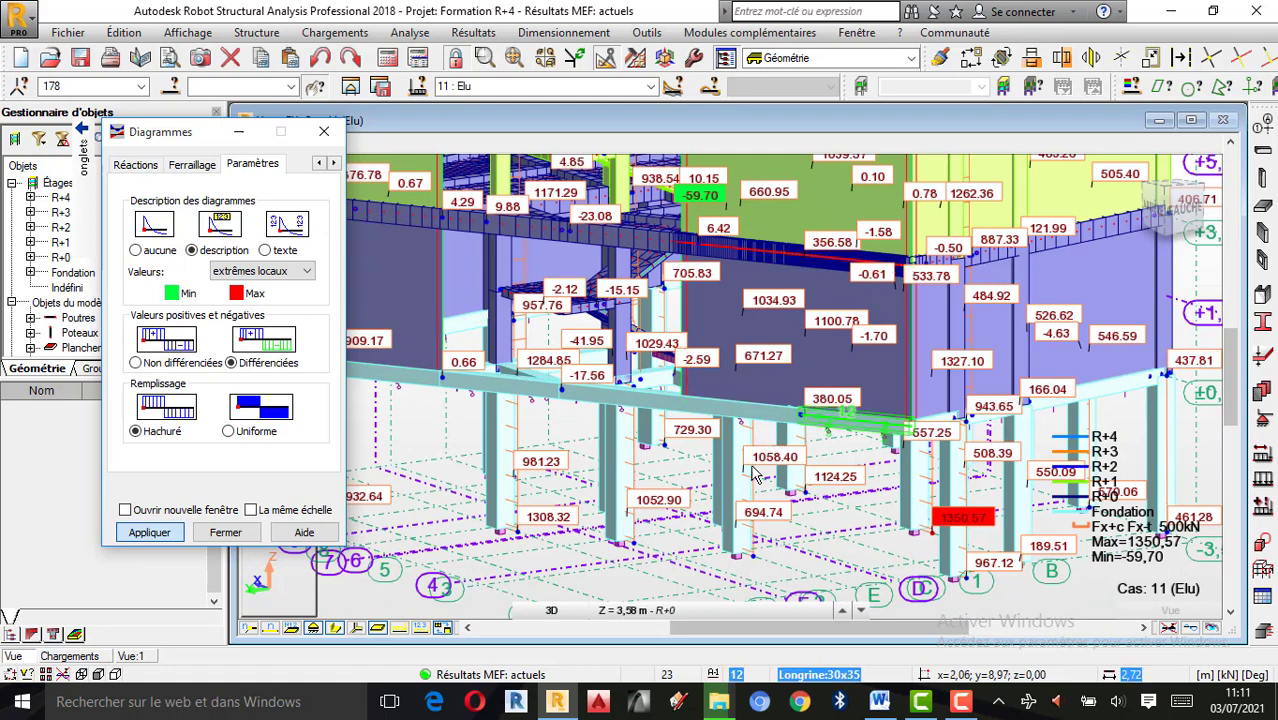
Examine the Fx labels around the building, including the highlighted maximum and minimum axial forces
scroll(770, 443, "down", 2)
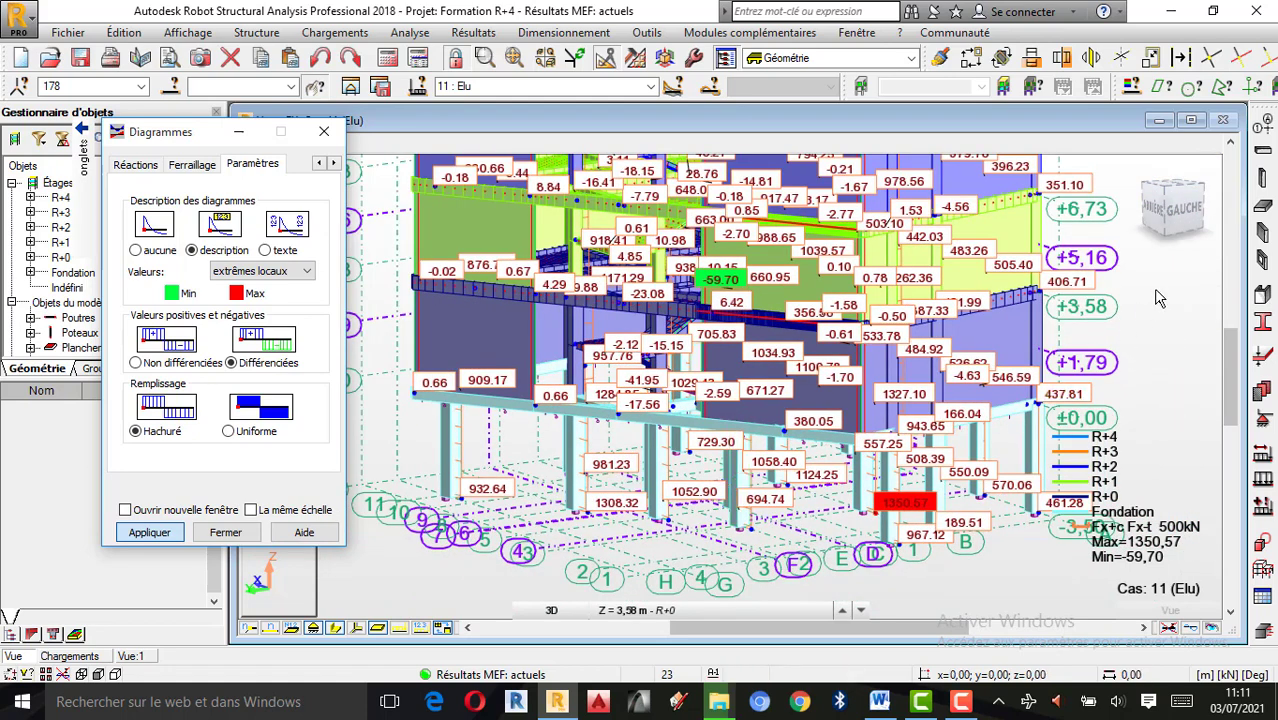
right_click(1075, 323)
left_click(1000, 406)
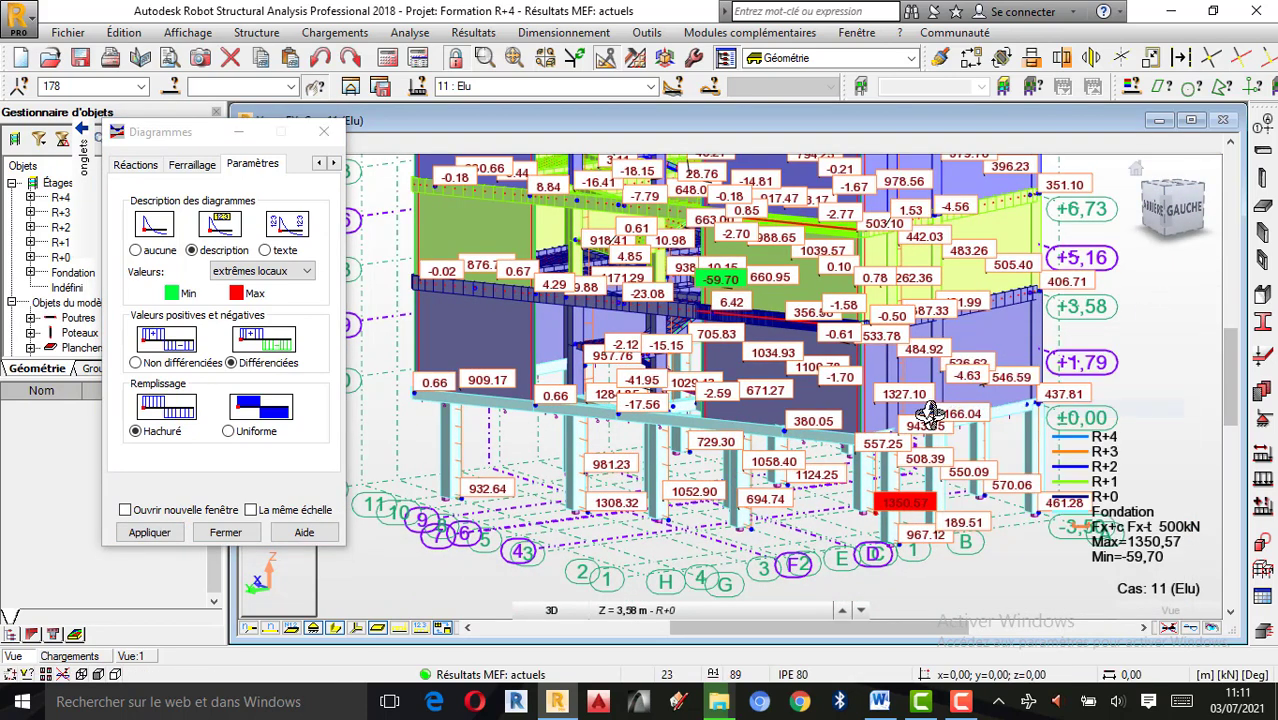
mouse_move(930, 413)
left_mouse_down()
mouse_move(845, 418)
mouse_move(688, 398)
mouse_move(788, 408)
mouse_move(693, 408)
mouse_move(855, 443)
mouse_move(703, 333)
left_mouse_up()
scroll(690, 340, "up", 3)
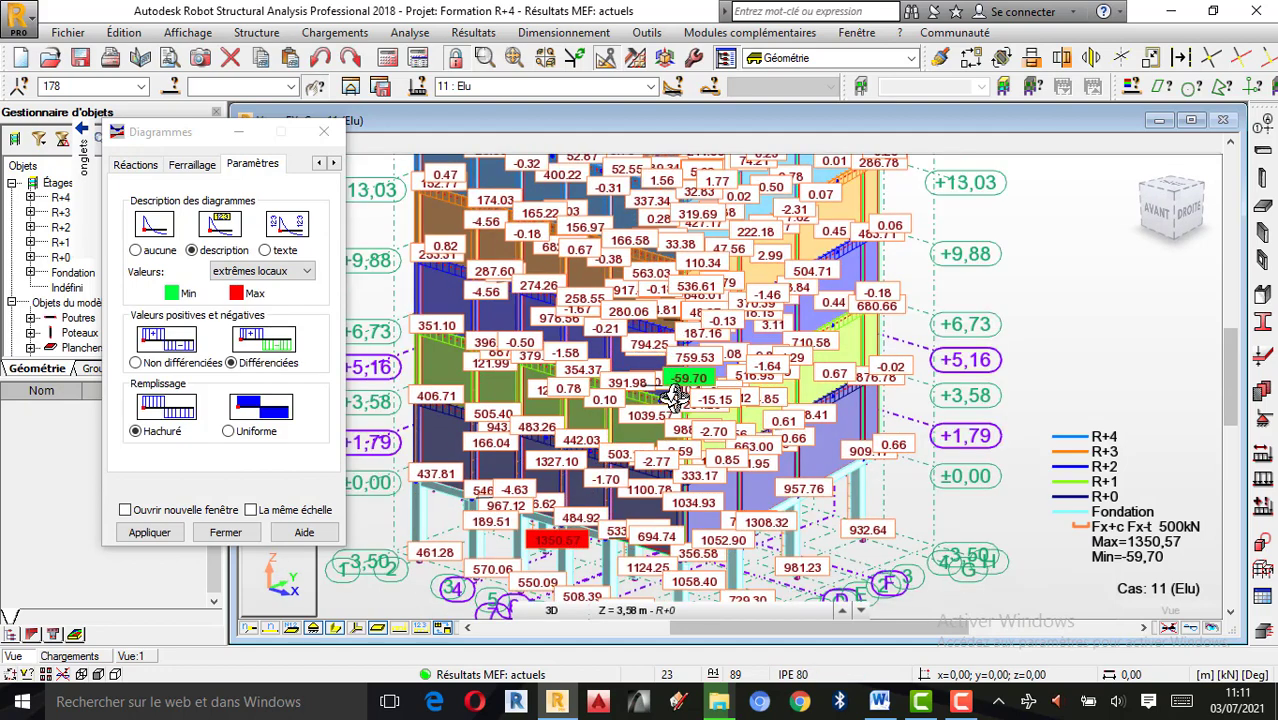
left_click_drag(675, 397, 700, 398)
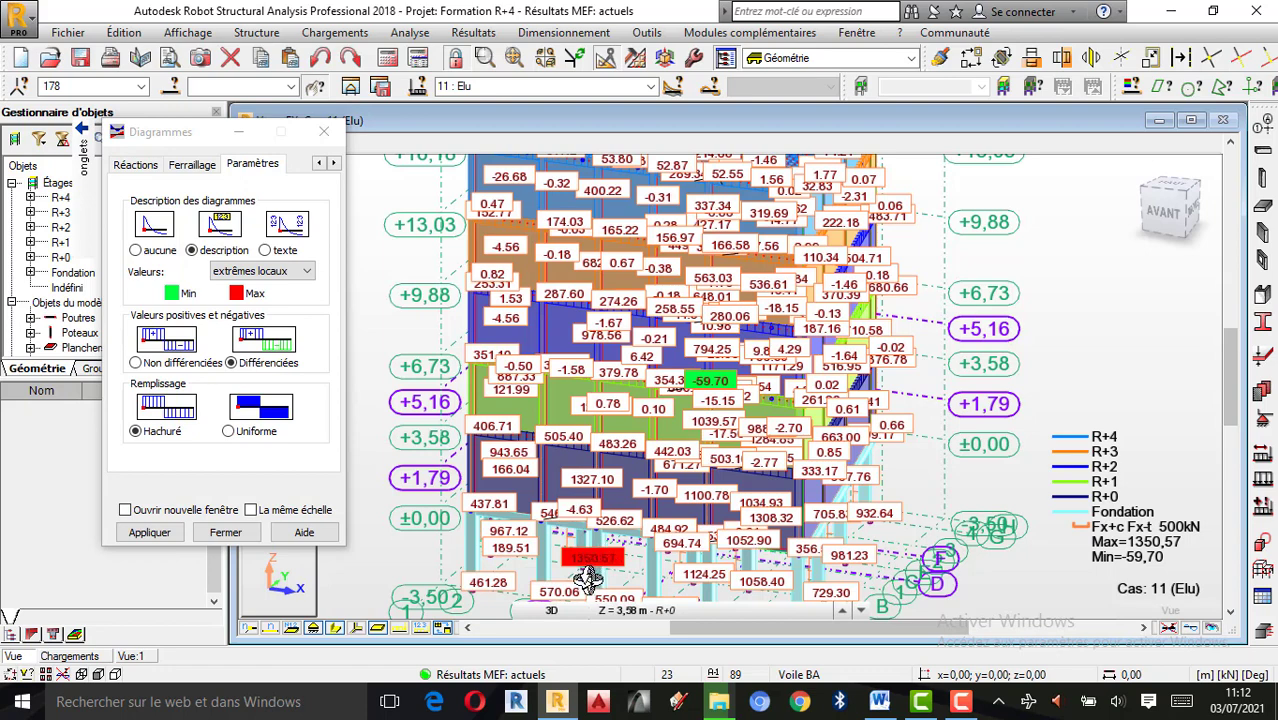
scroll(587, 578, "up", 1)
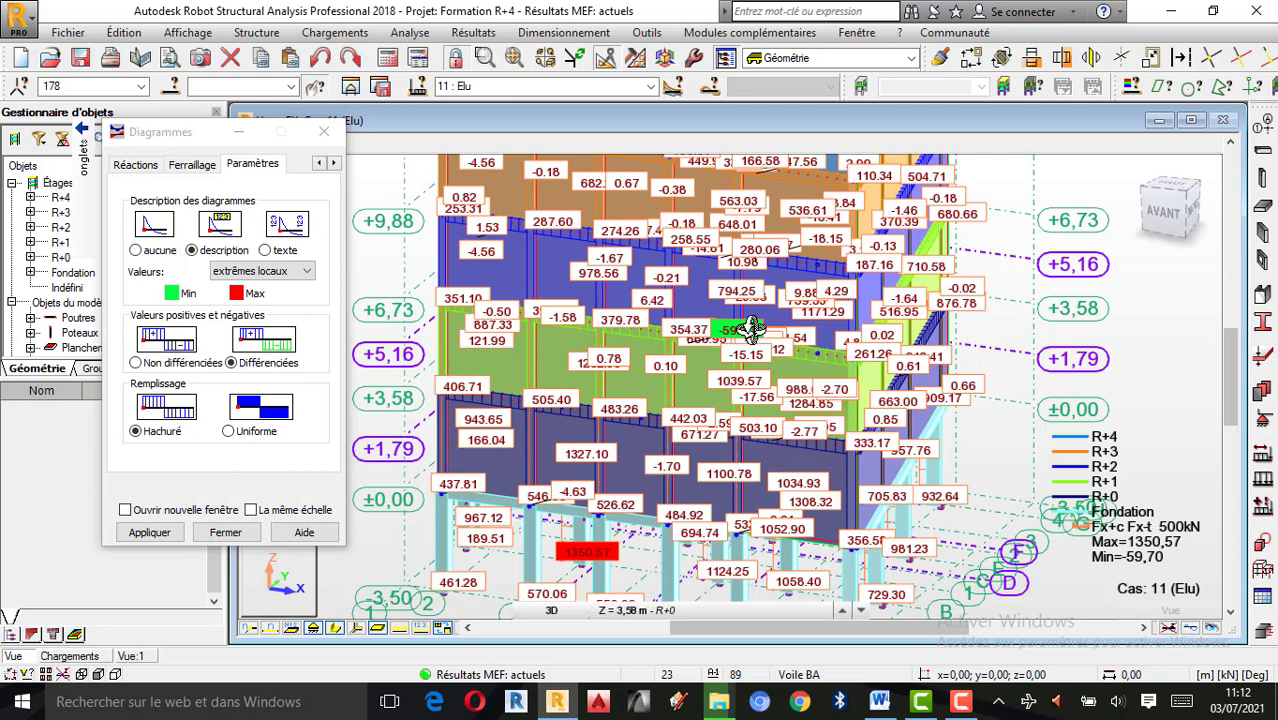
scroll(752, 300, "up", 1)
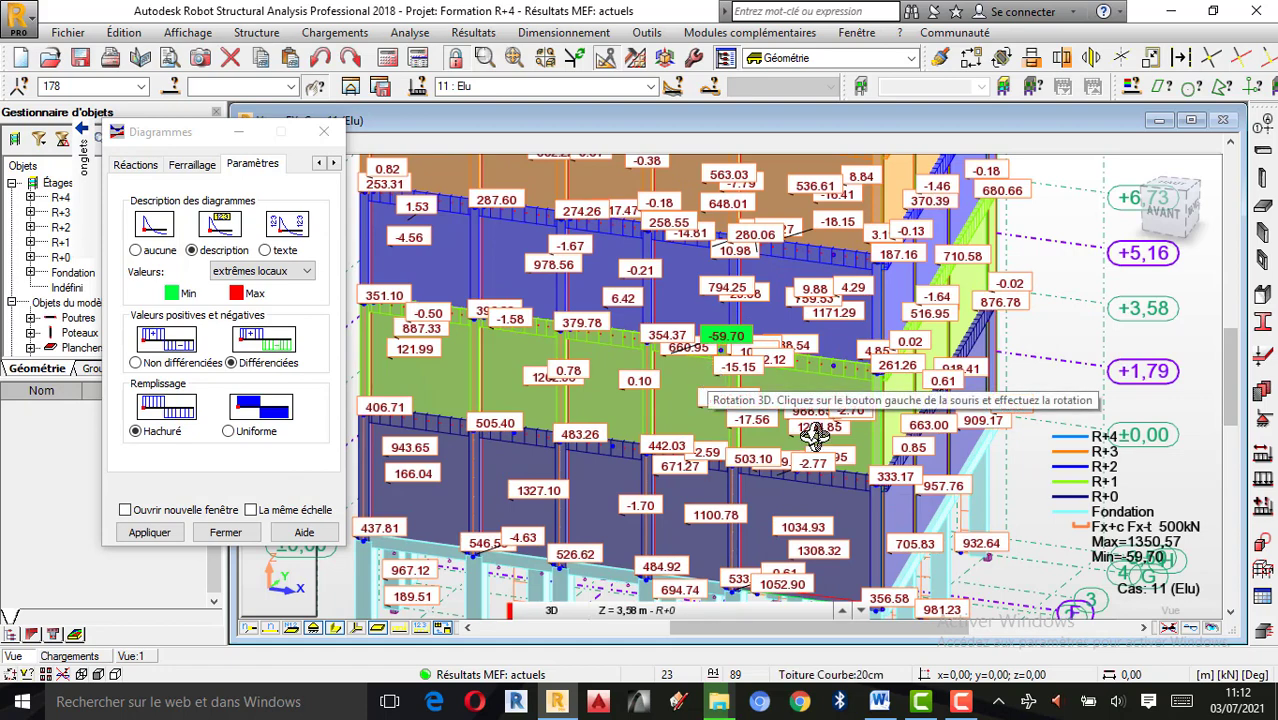
Check the force units in the task preferences under Unités et formats, and close the preferences unchanged
left_click(639, 38)
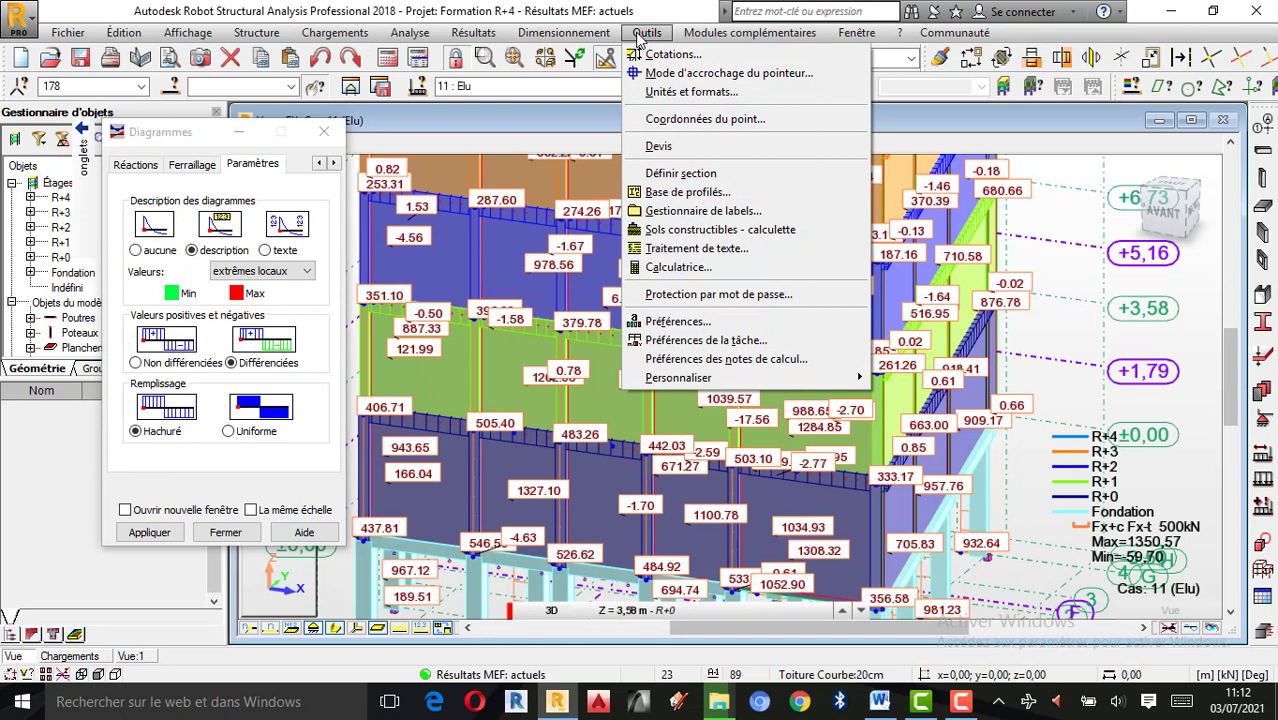
left_click(641, 37)
left_click(641, 37)
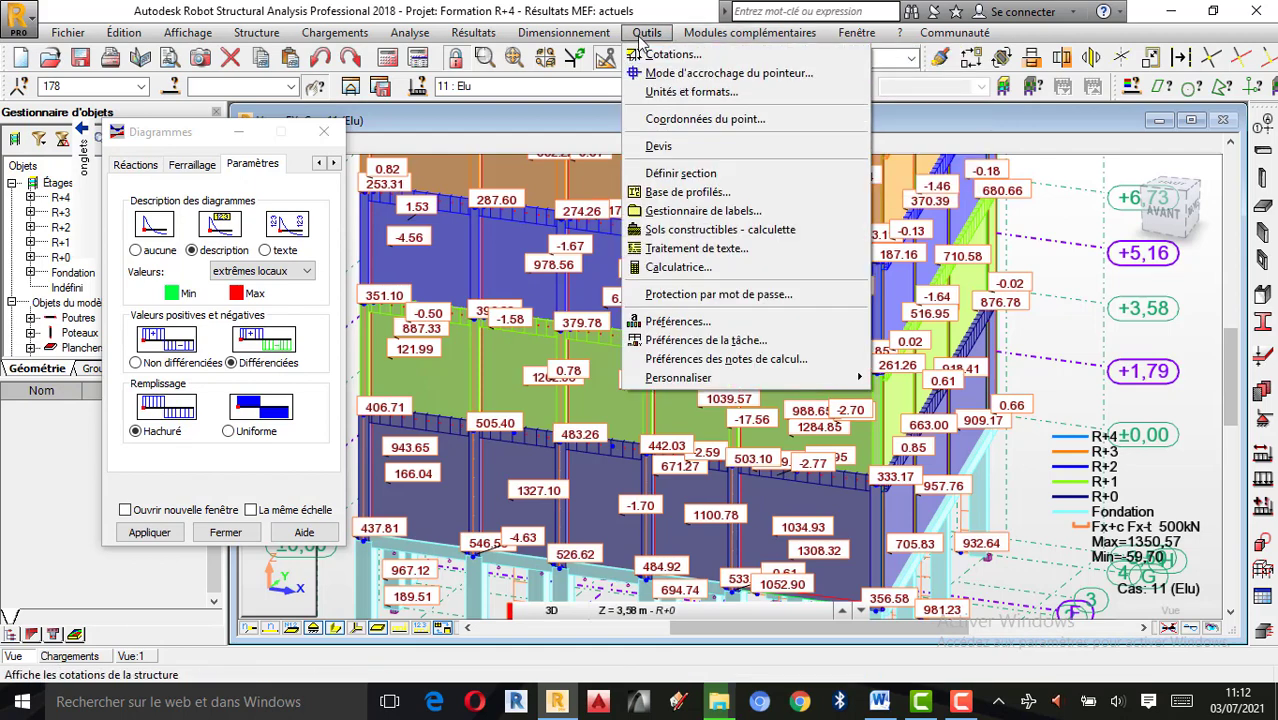
left_click(723, 345)
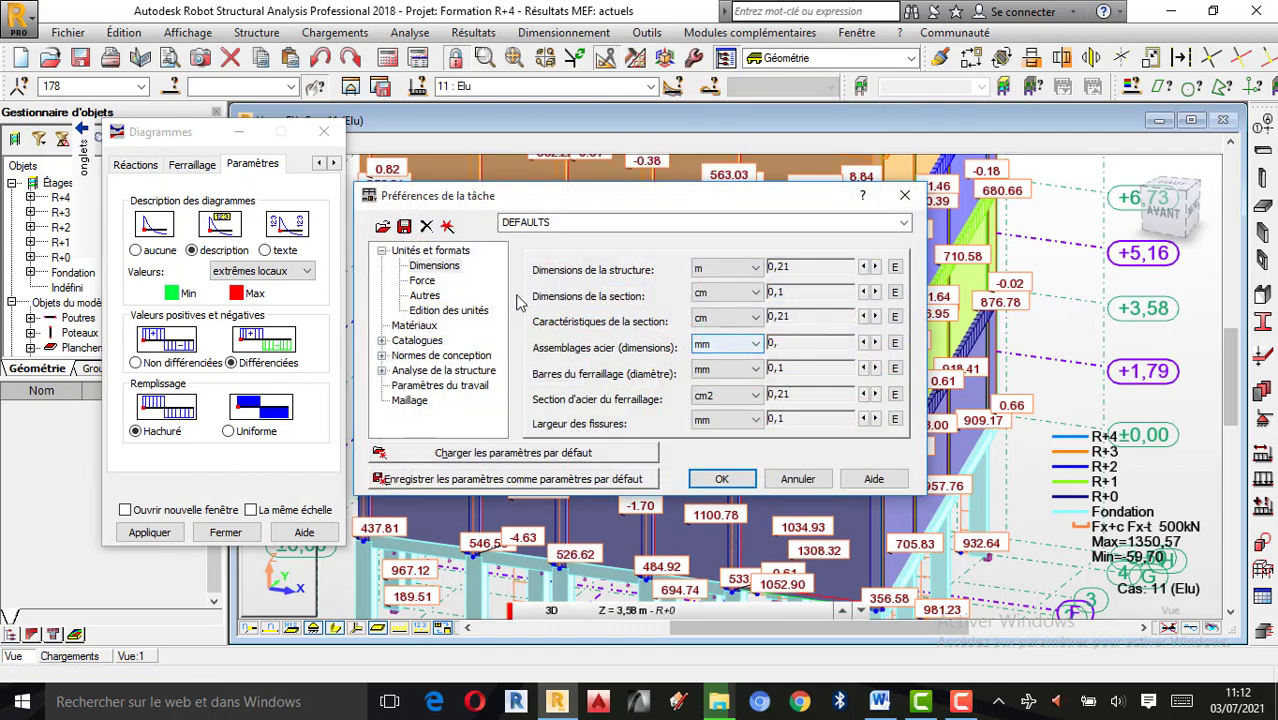
left_click(390, 252)
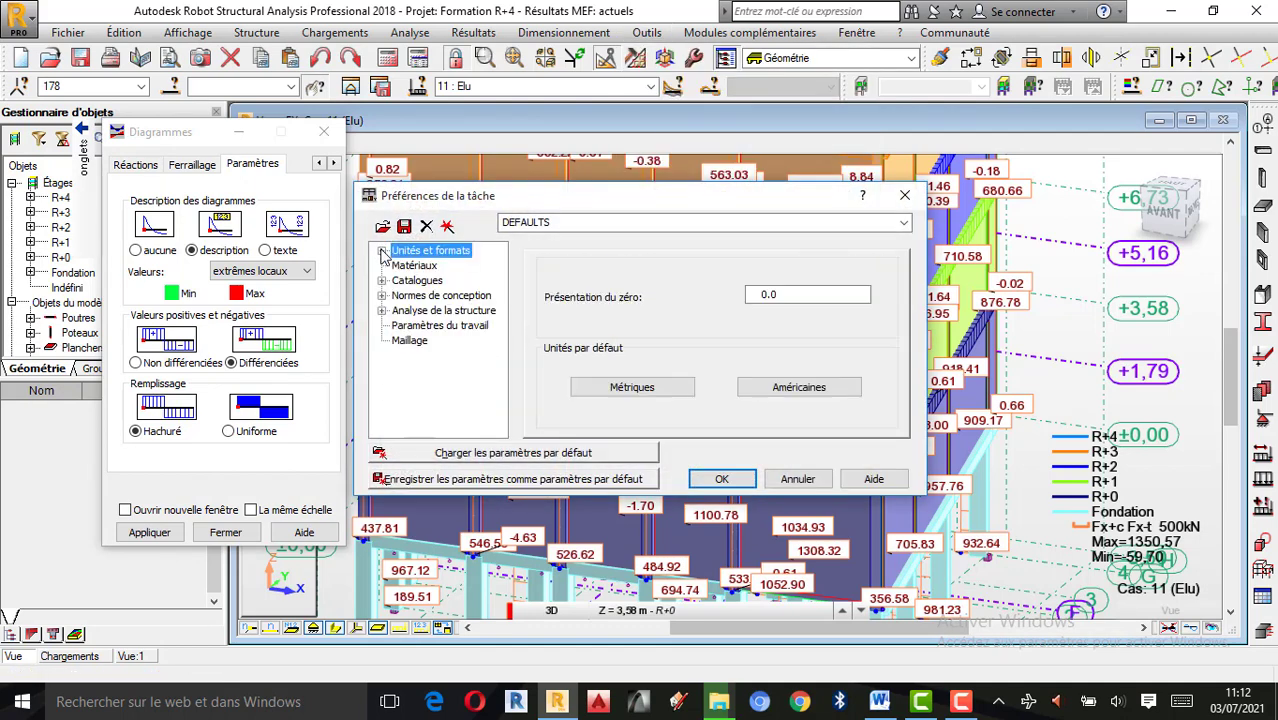
left_click(422, 281)
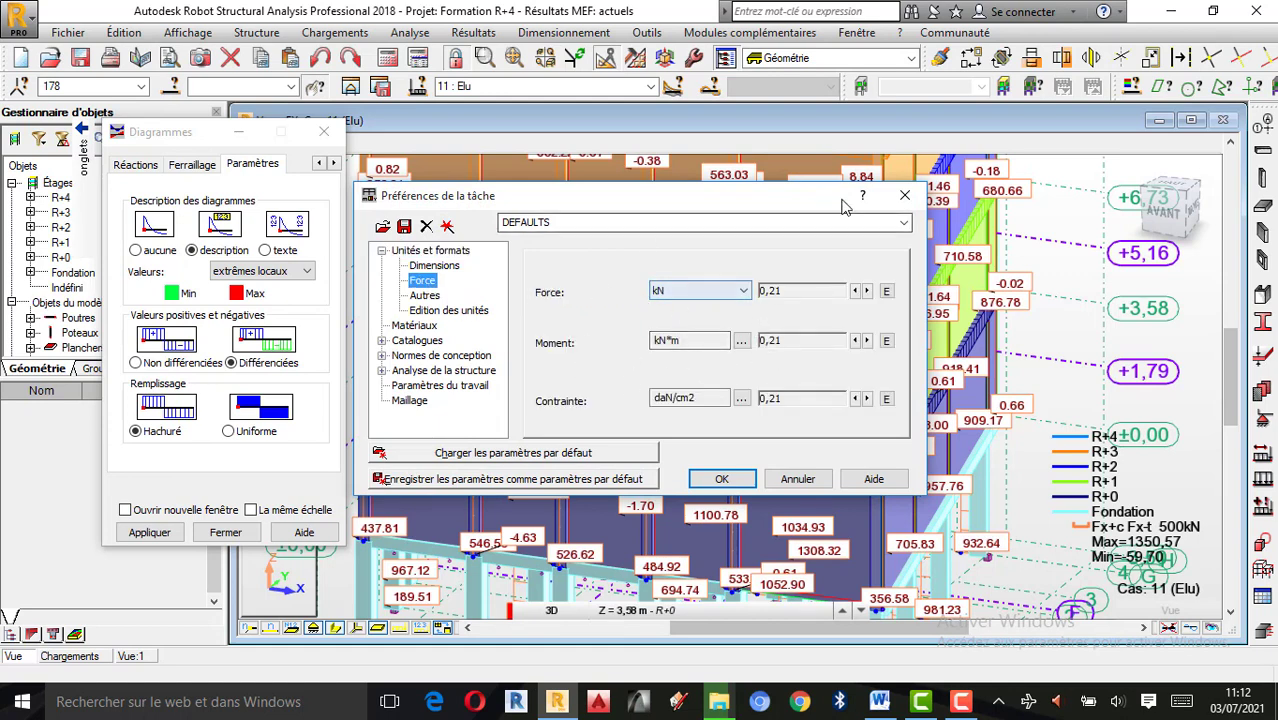
left_click_drag(888, 196, 628, 557)
Limit the Fx diagram labels to extrêmes globaux and apply the setting
scroll(700, 362, "down", 2)
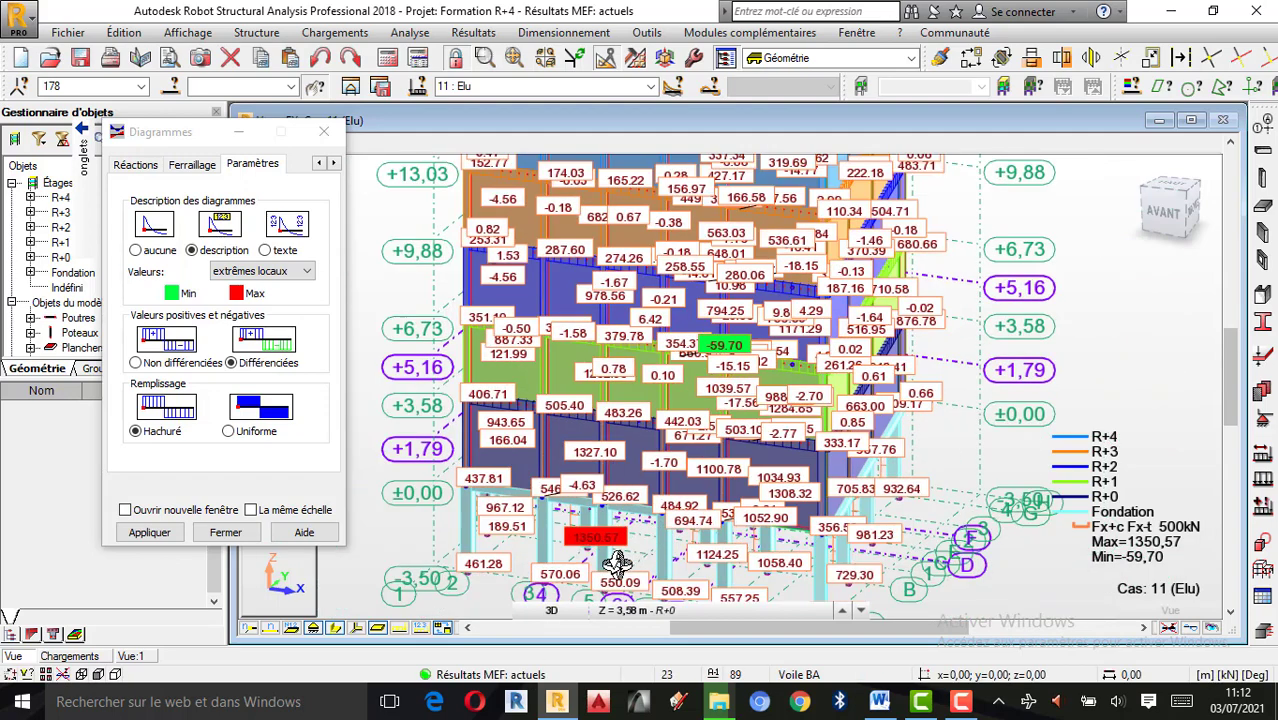
scroll(617, 563, "up", 1)
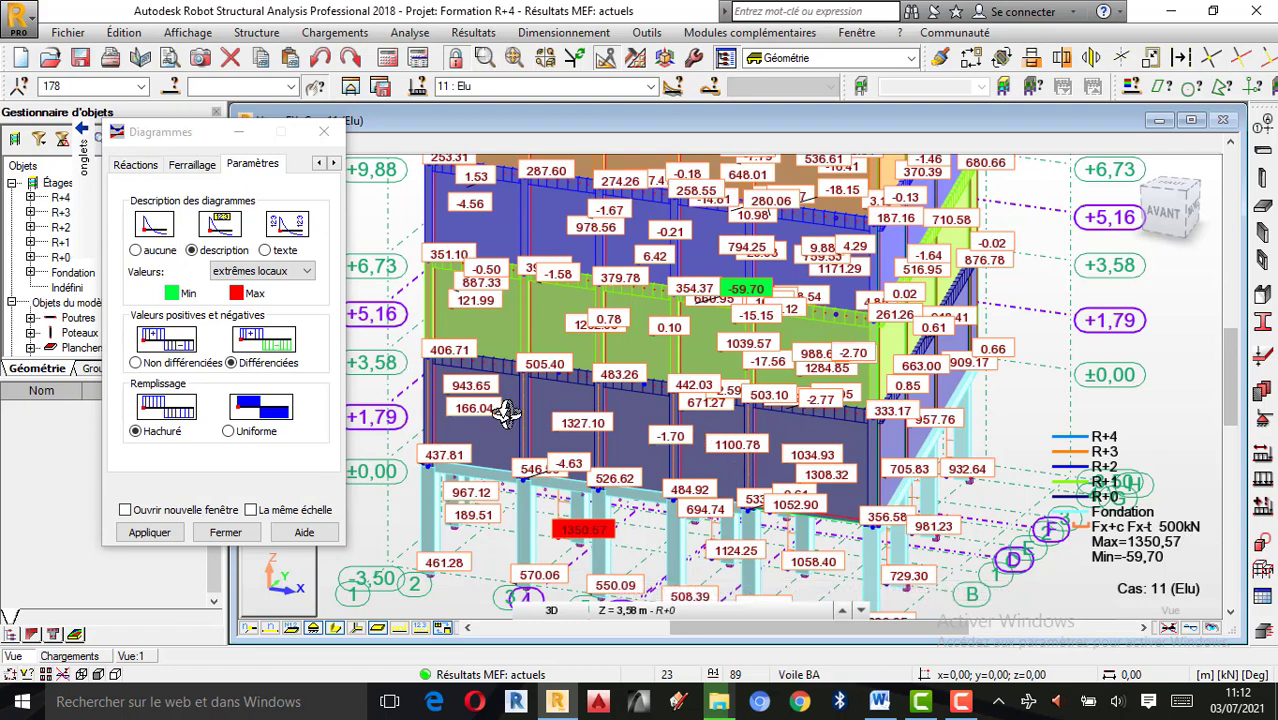
scroll(770, 400, "down", 1)
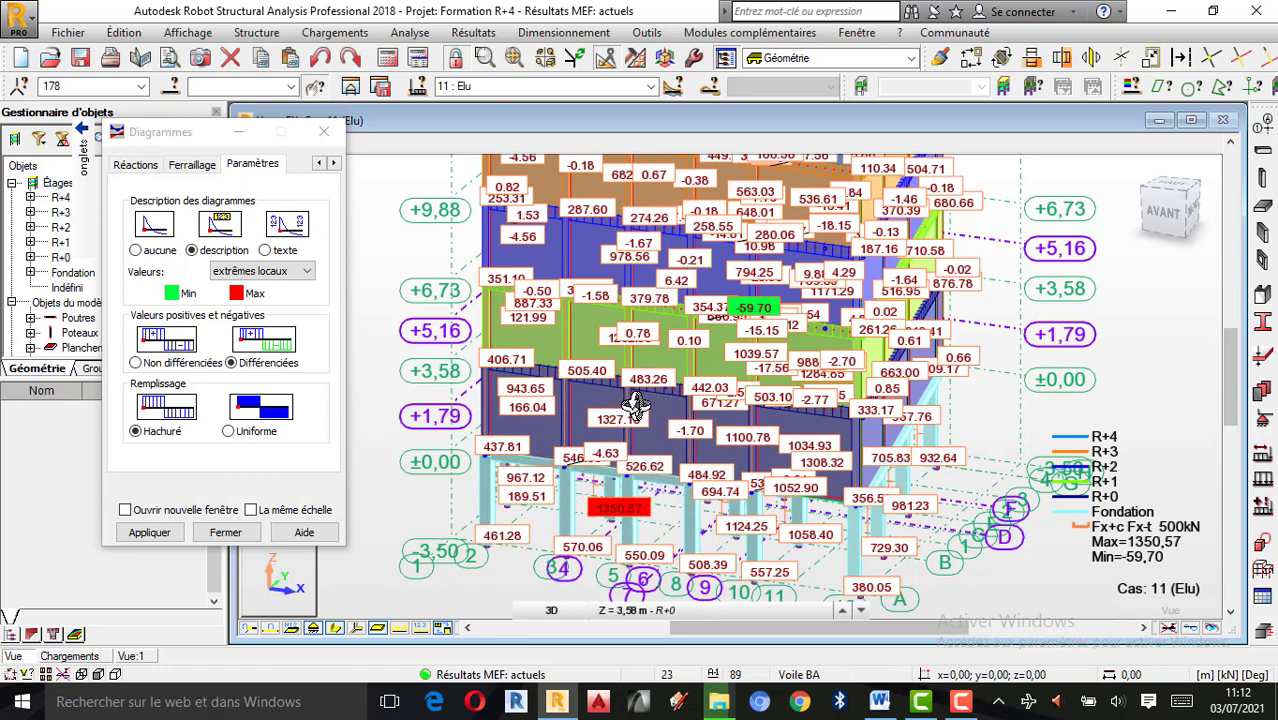
middle_click_drag(633, 404, 374, 337, "shift")
left_click(312, 285)
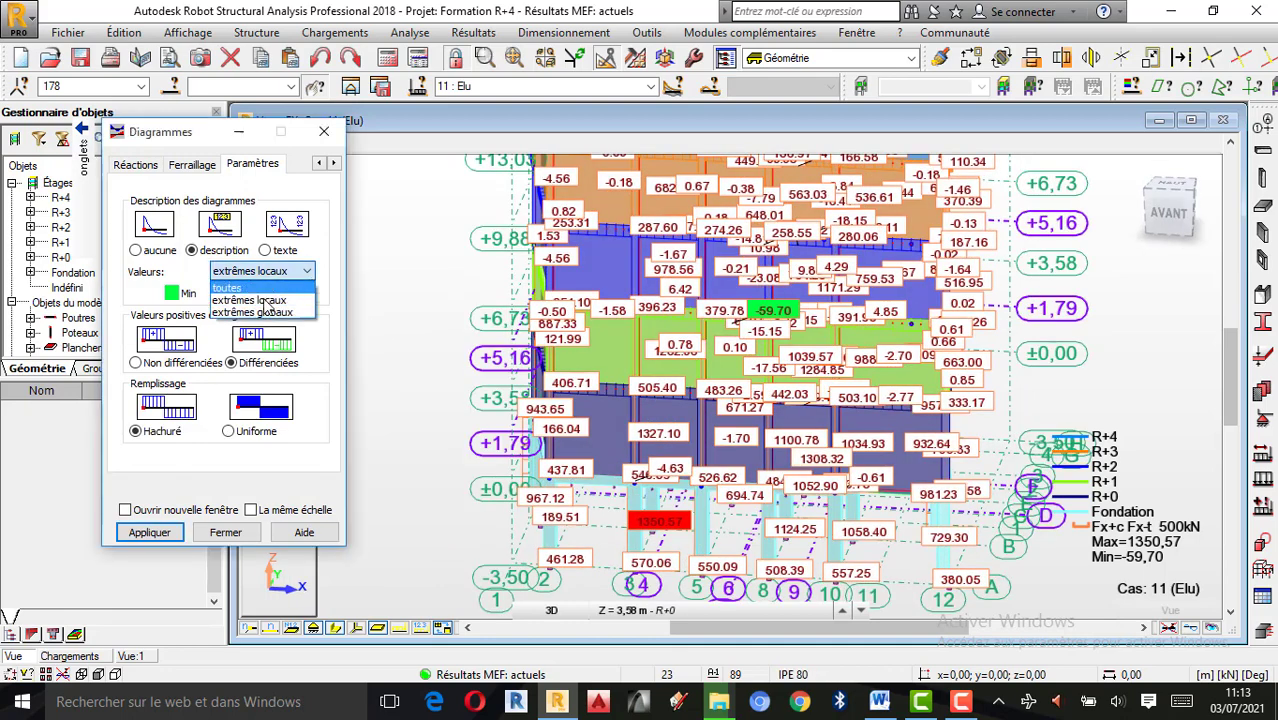
left_click(265, 318)
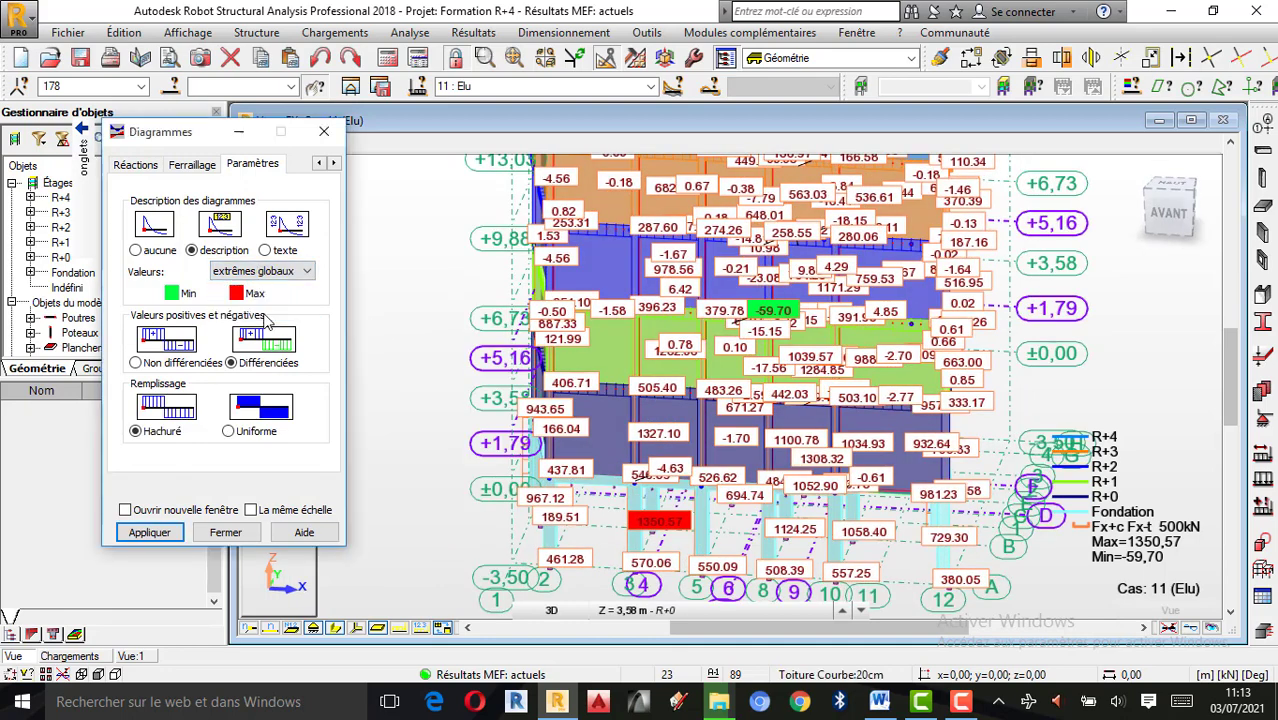
left_click(148, 532)
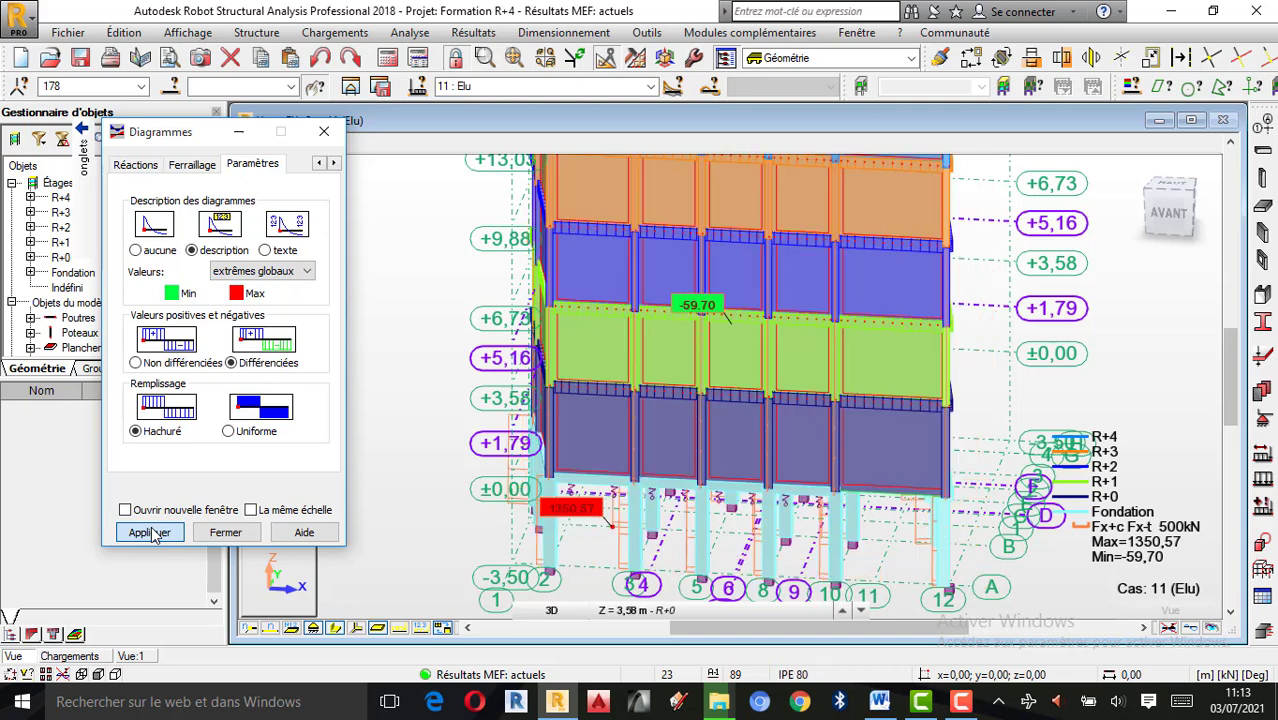
Examine the foundation columns from several sides and from below to locate the one carrying the maximum Fx
middle_click_drag(679, 491, 800, 540, "shift")
middle_click_drag(616, 420, 825, 497, "shift")
middle_click_drag(972, 505, 655, 382, "shift")
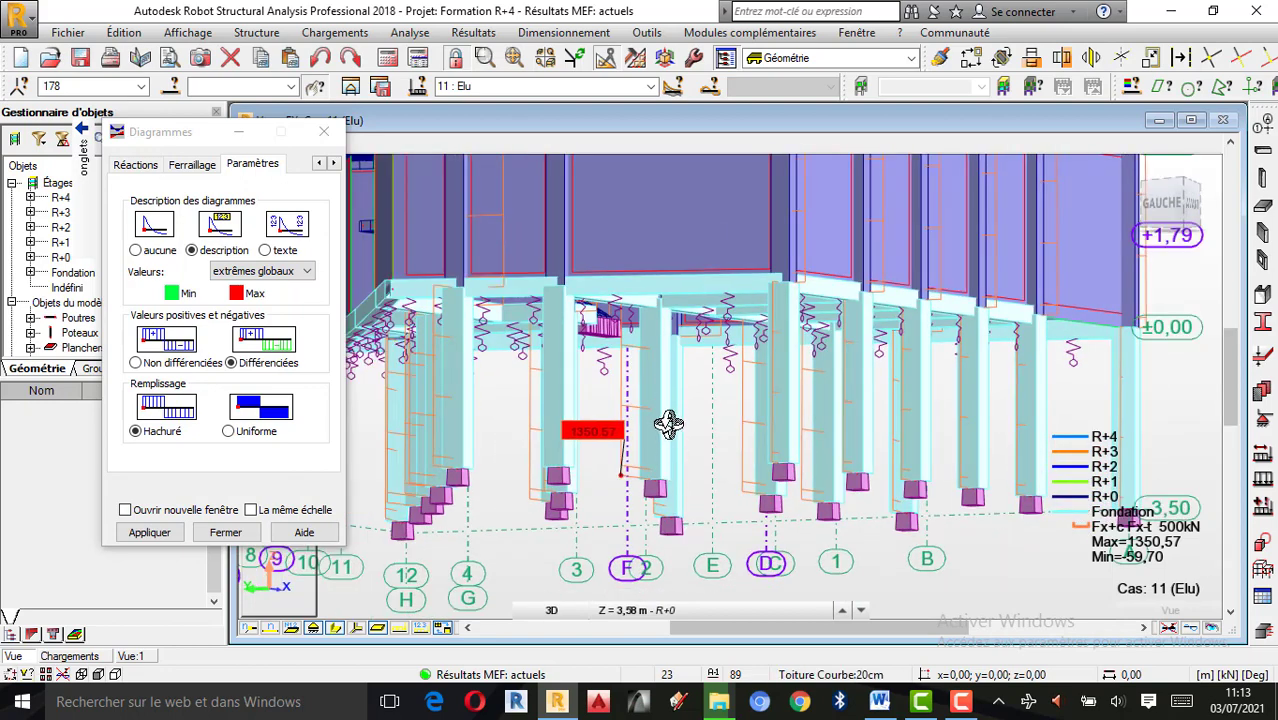
mouse_move(668, 422)
left_mouse_down()
mouse_move(659, 442)
mouse_move(642, 434)
mouse_move(699, 445)
mouse_move(690, 406)
mouse_move(693, 421)
left_mouse_up()
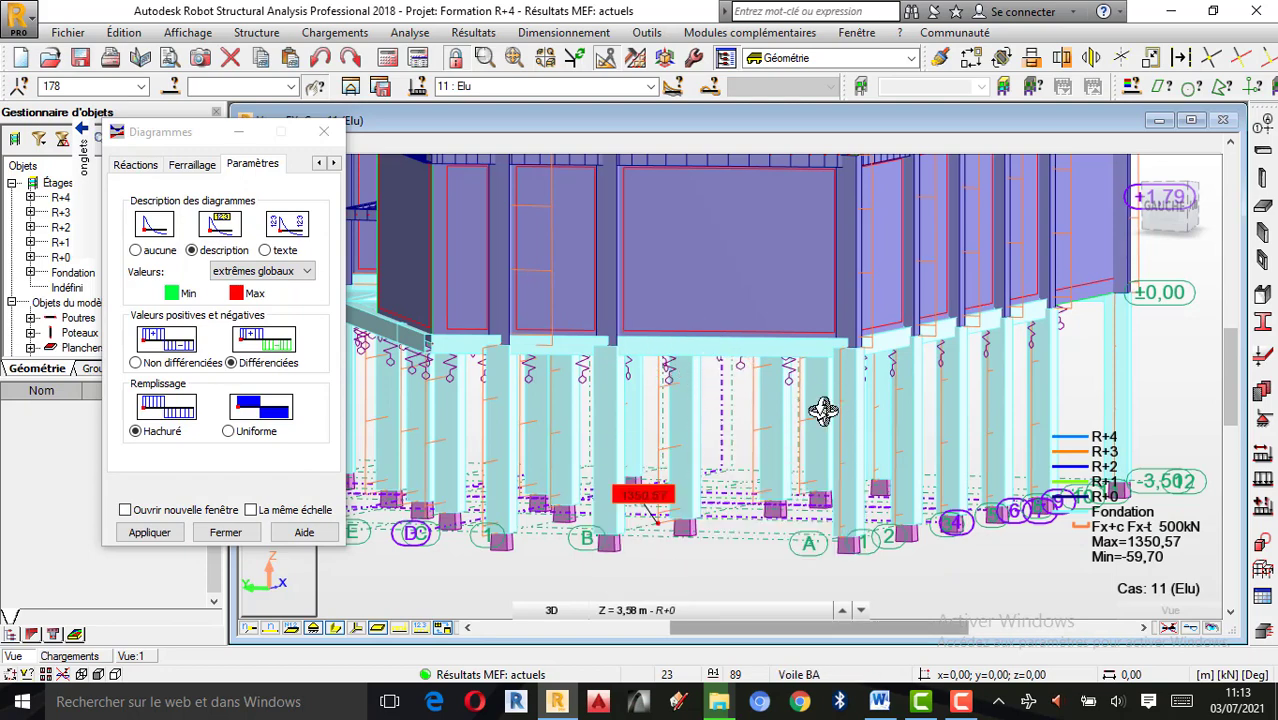
left_click_drag(715, 417, 685, 451)
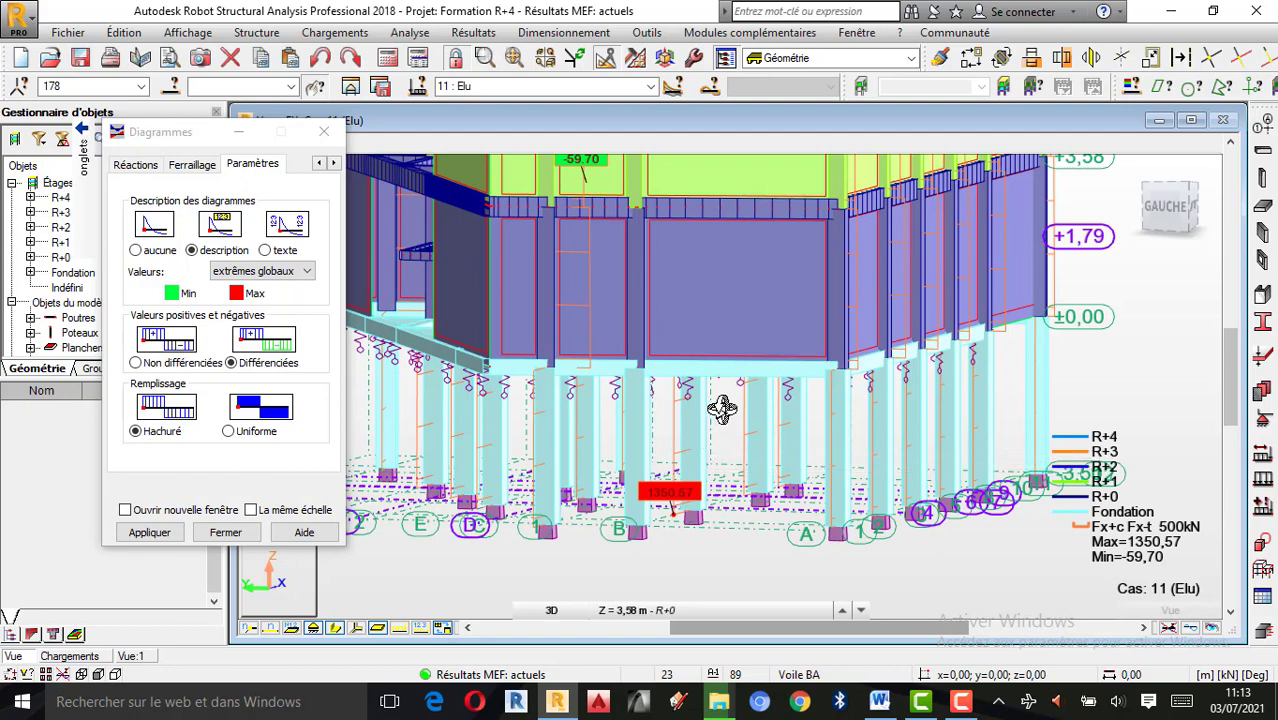
left_click_drag(722, 408, 719, 405)
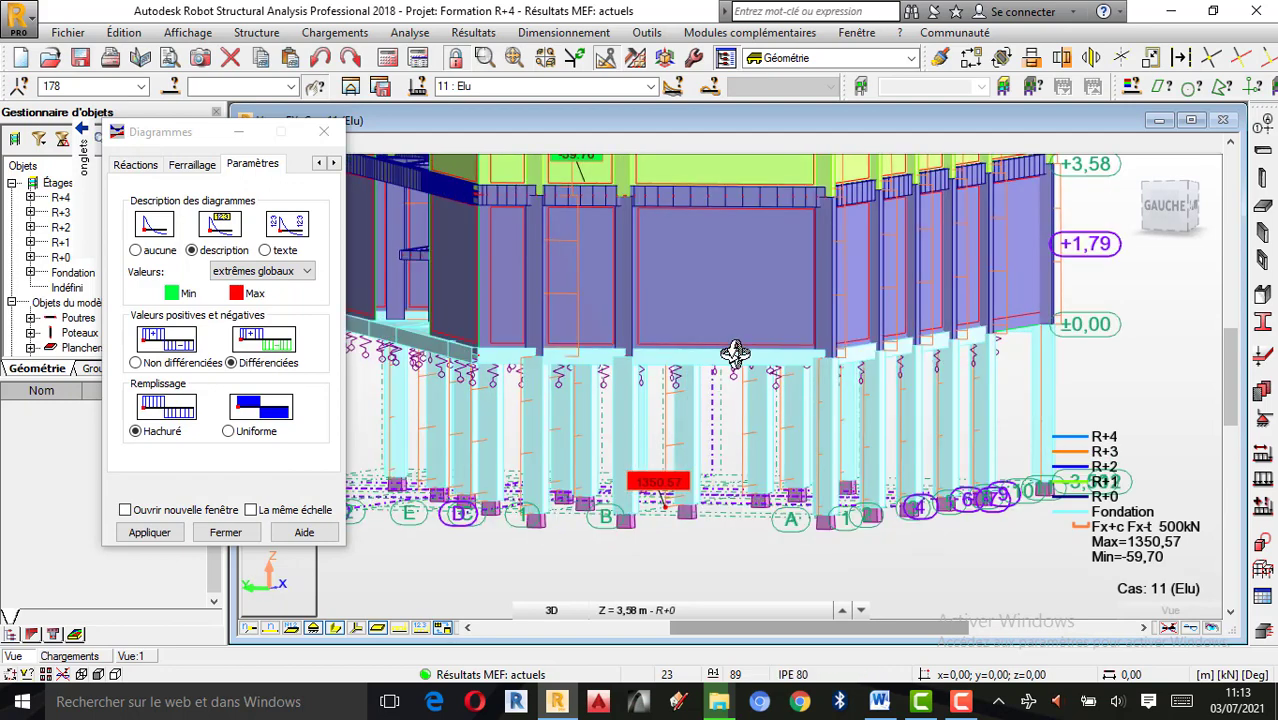
left_click_drag(733, 345, 639, 314)
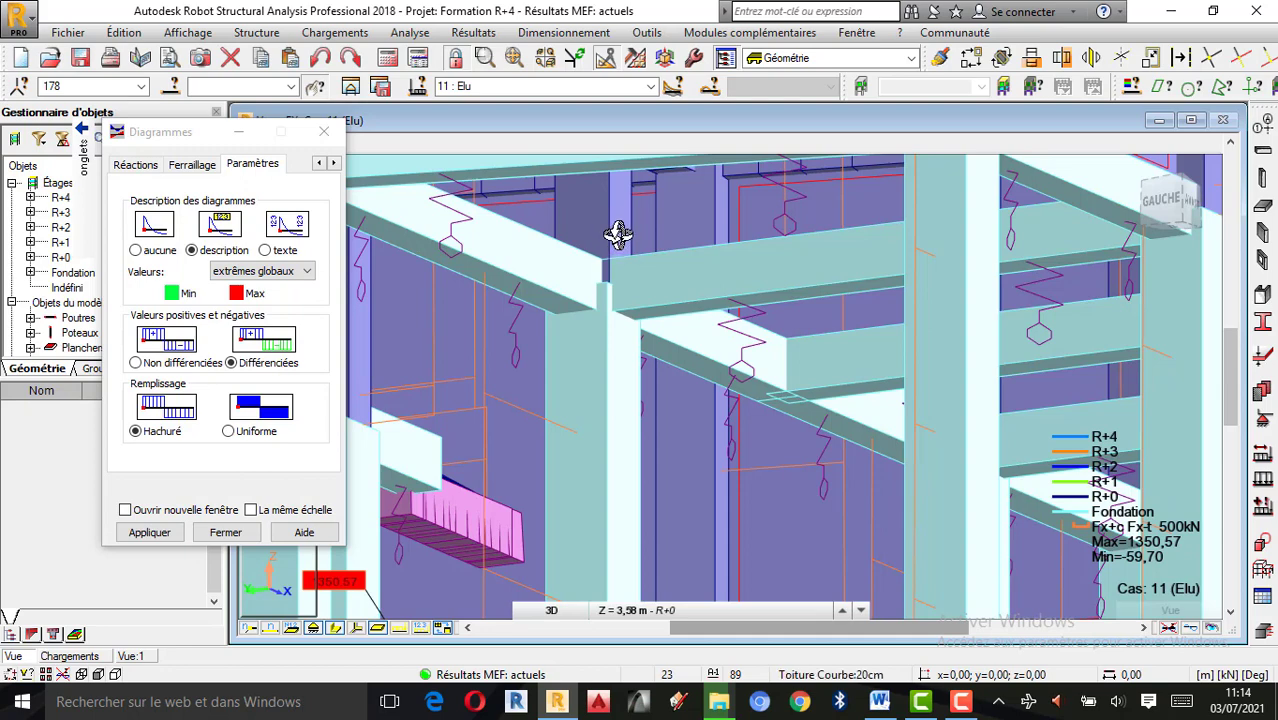
scroll(618, 235, "down", 3)
scroll(621, 358, "down", 1)
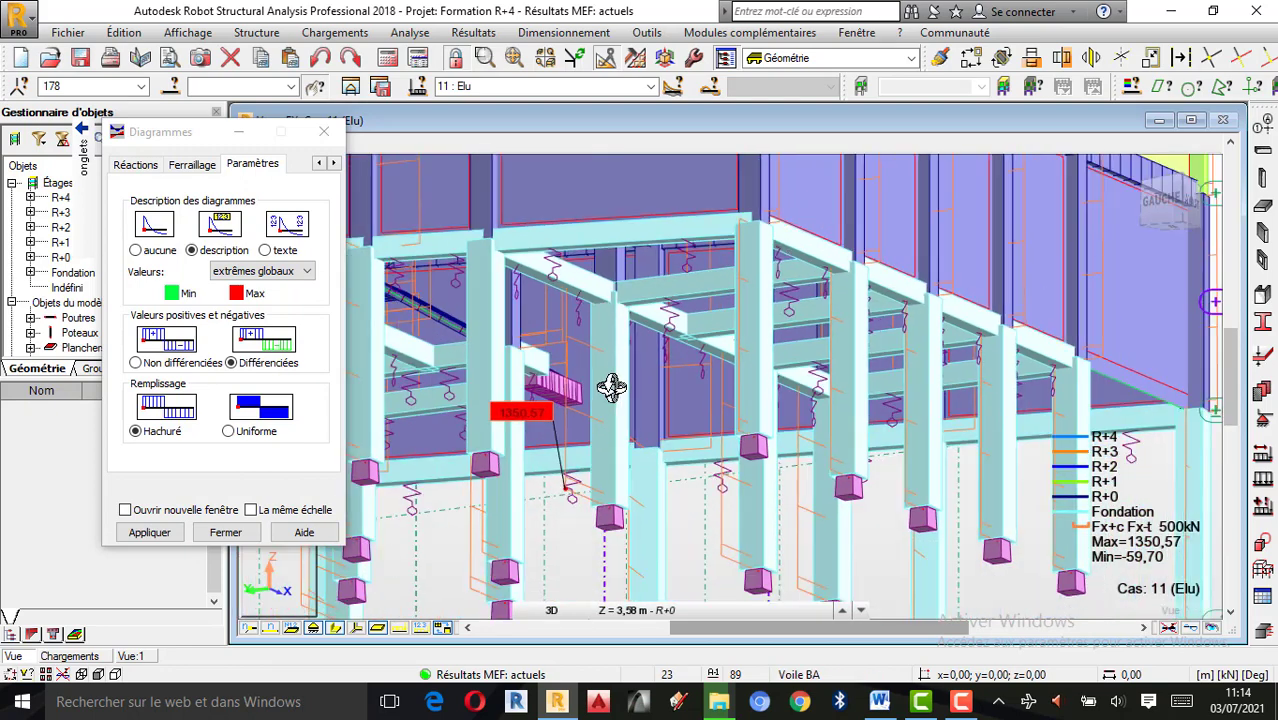
Review the maximum Fx location among the foundation columns and the list of load cases, keeping case 11 : Elu displayed
left_click_drag(608, 385, 611, 412)
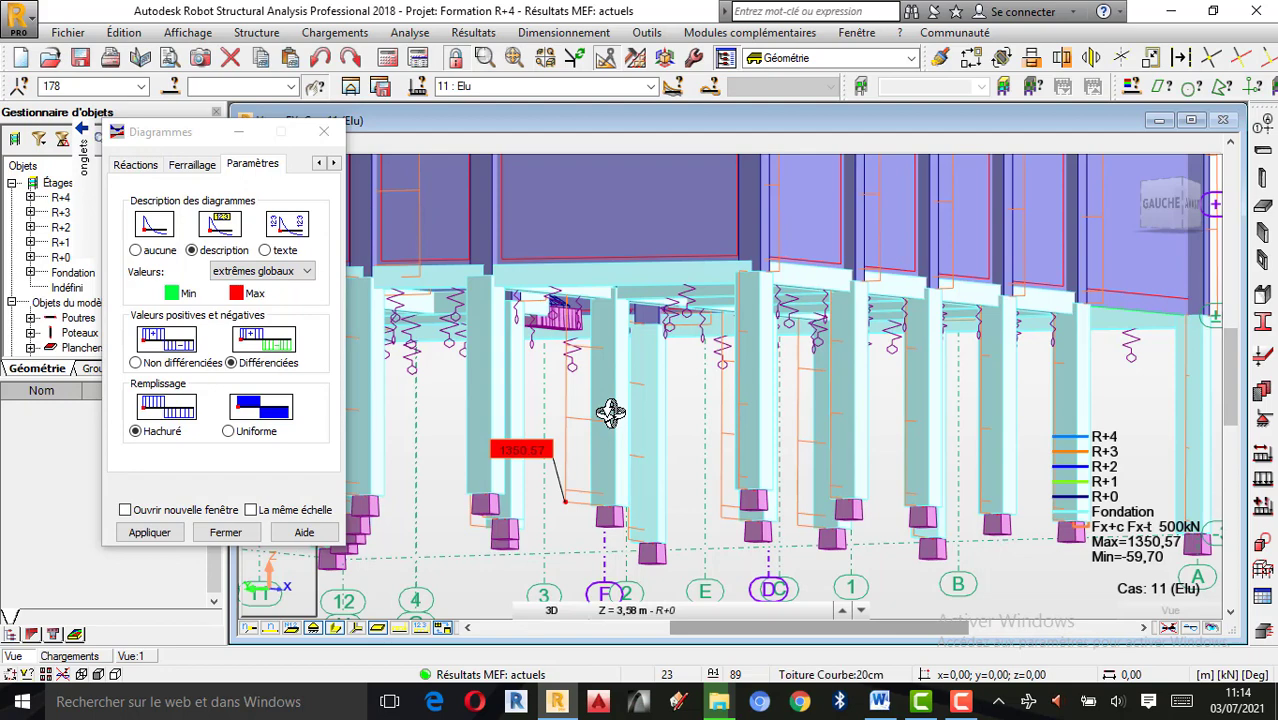
scroll(610, 410, "down", 2)
left_click_drag(701, 456, 815, 276)
scroll(812, 274, "up", 1)
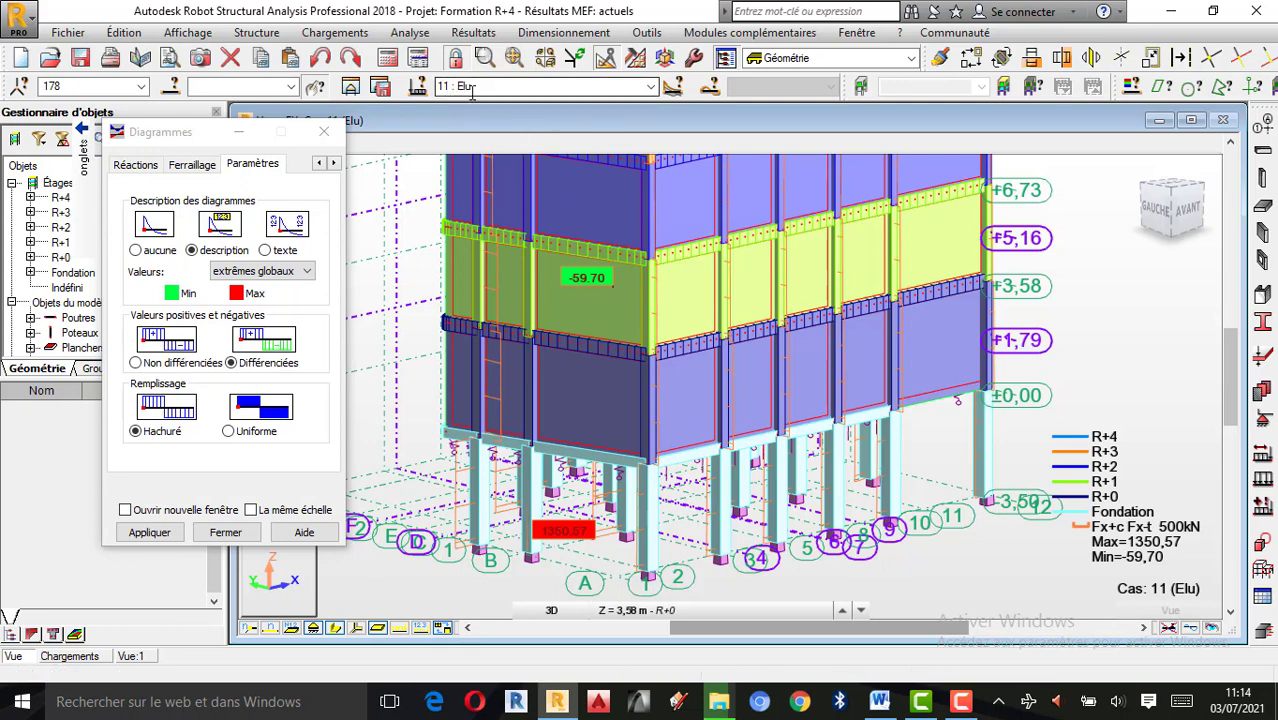
left_click(650, 86)
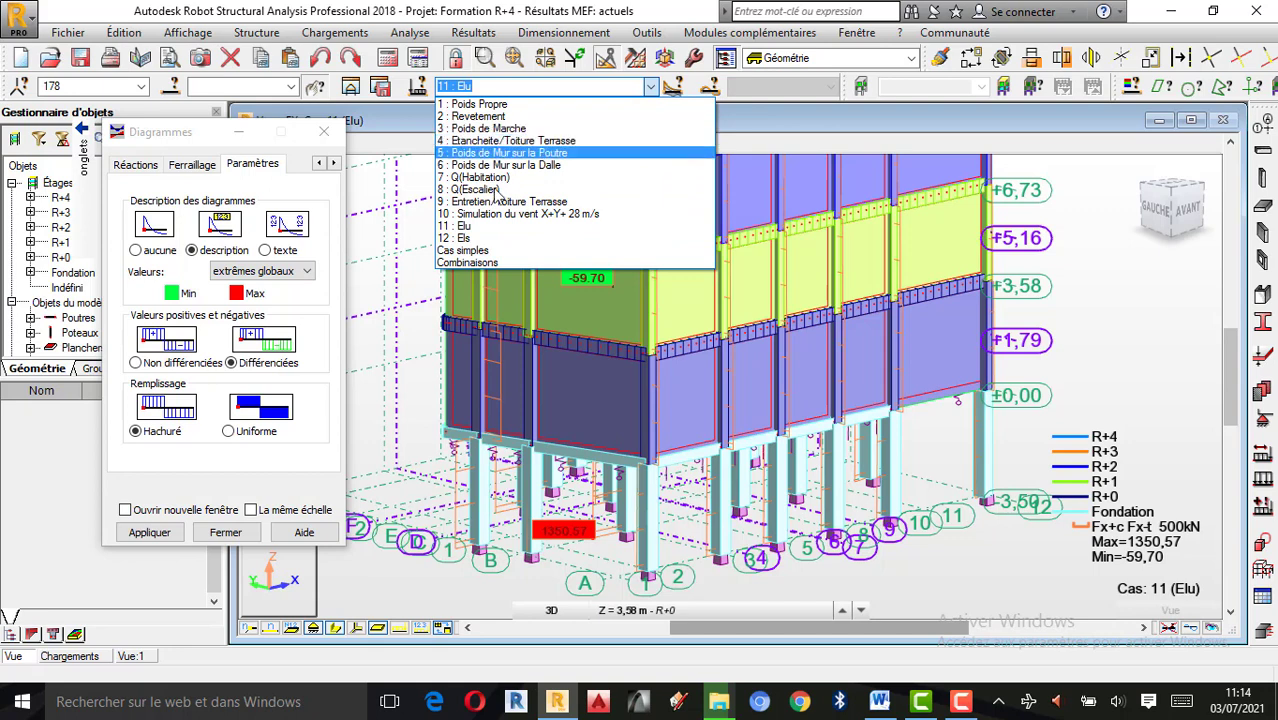
left_click(474, 233)
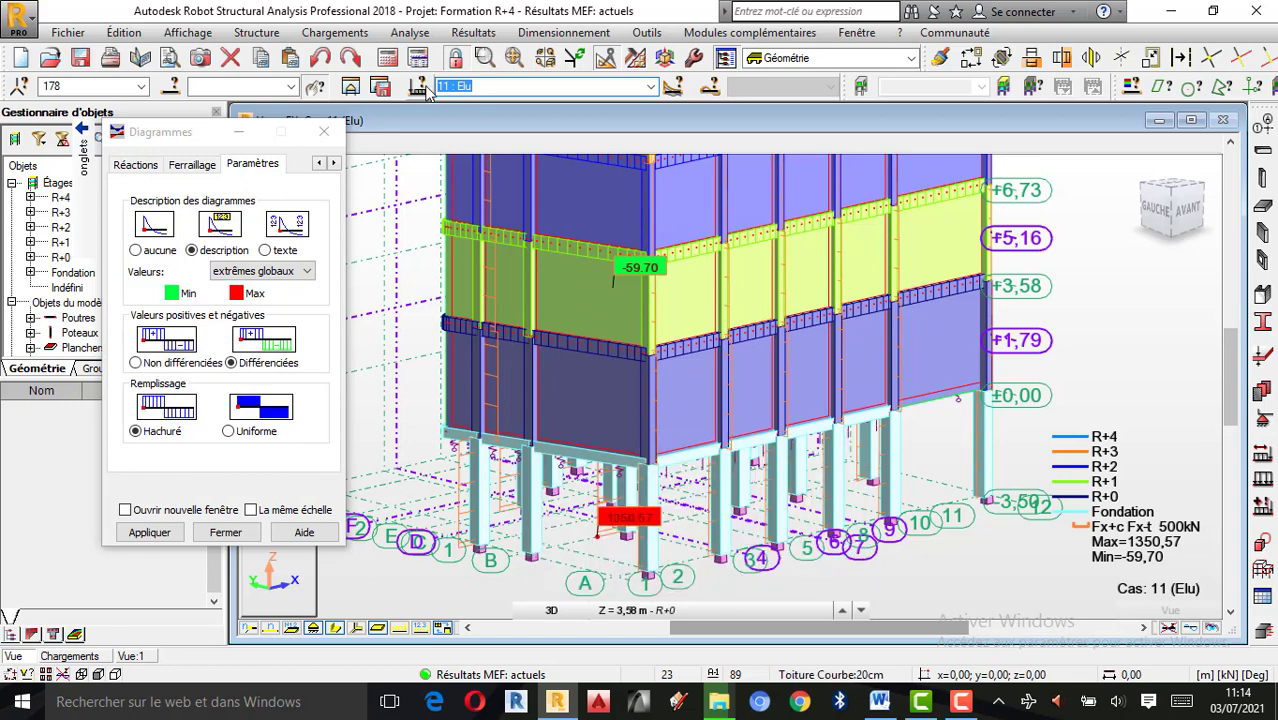
left_click_drag(744, 393, 725, 394)
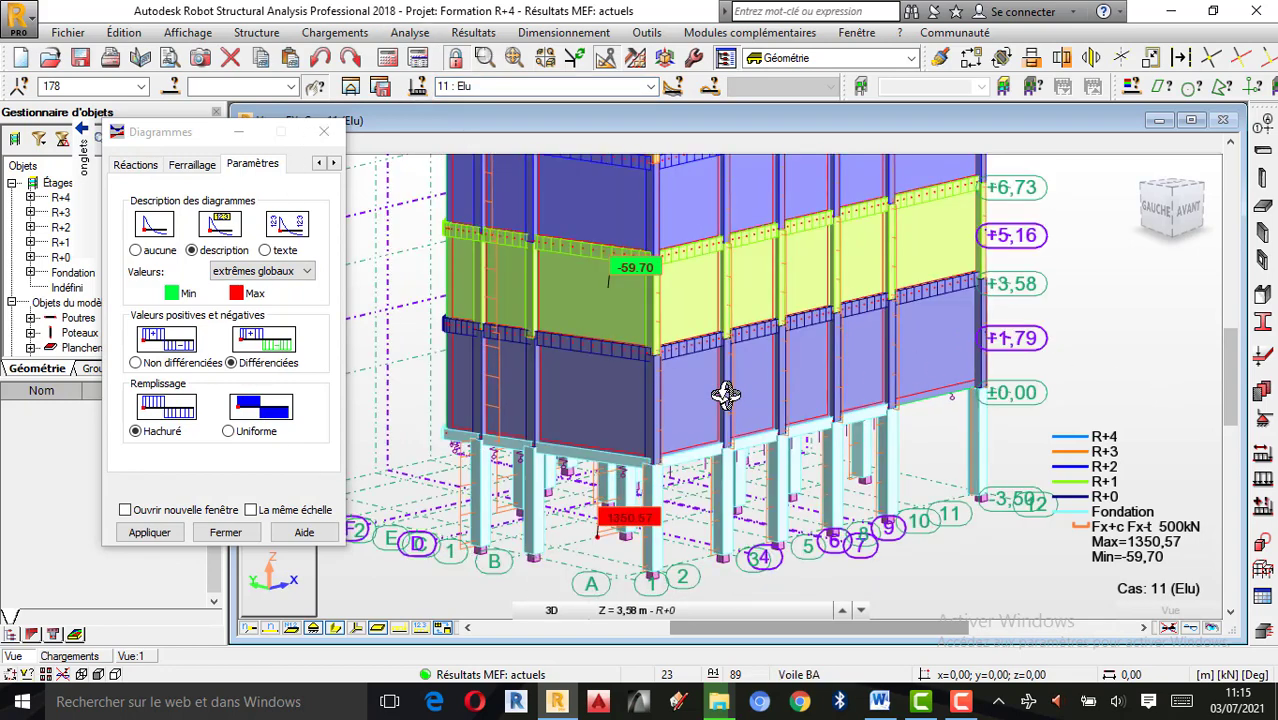
Open the Efforts results table for the bars, maximise it, and display its Extrêmes globaux
left_click(475, 33)
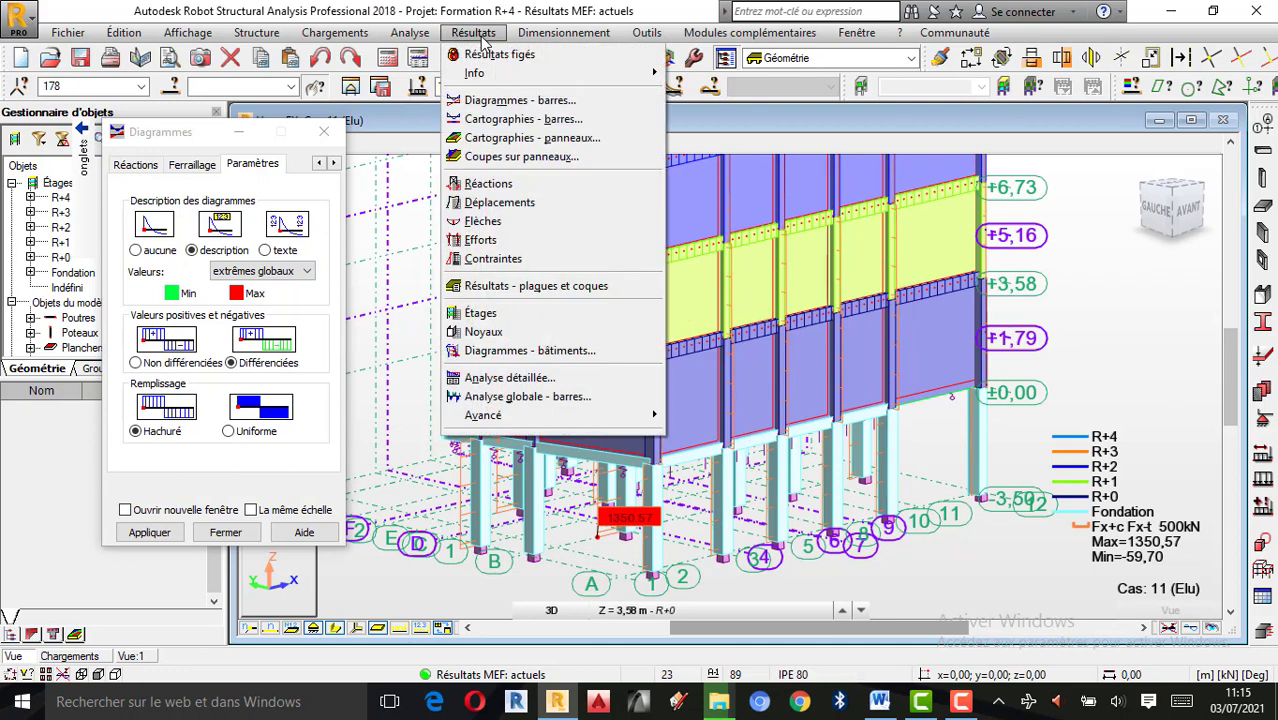
left_click(505, 241)
left_click(502, 237)
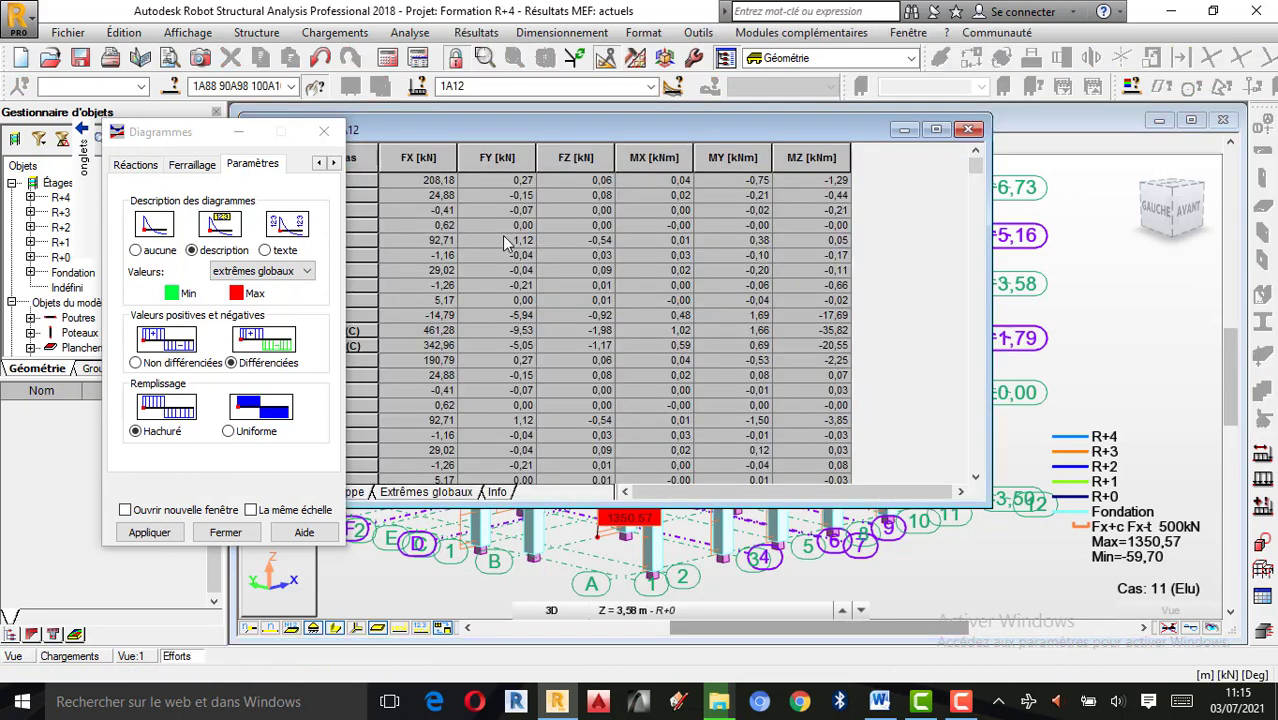
left_click_drag(185, 131, 104, 124)
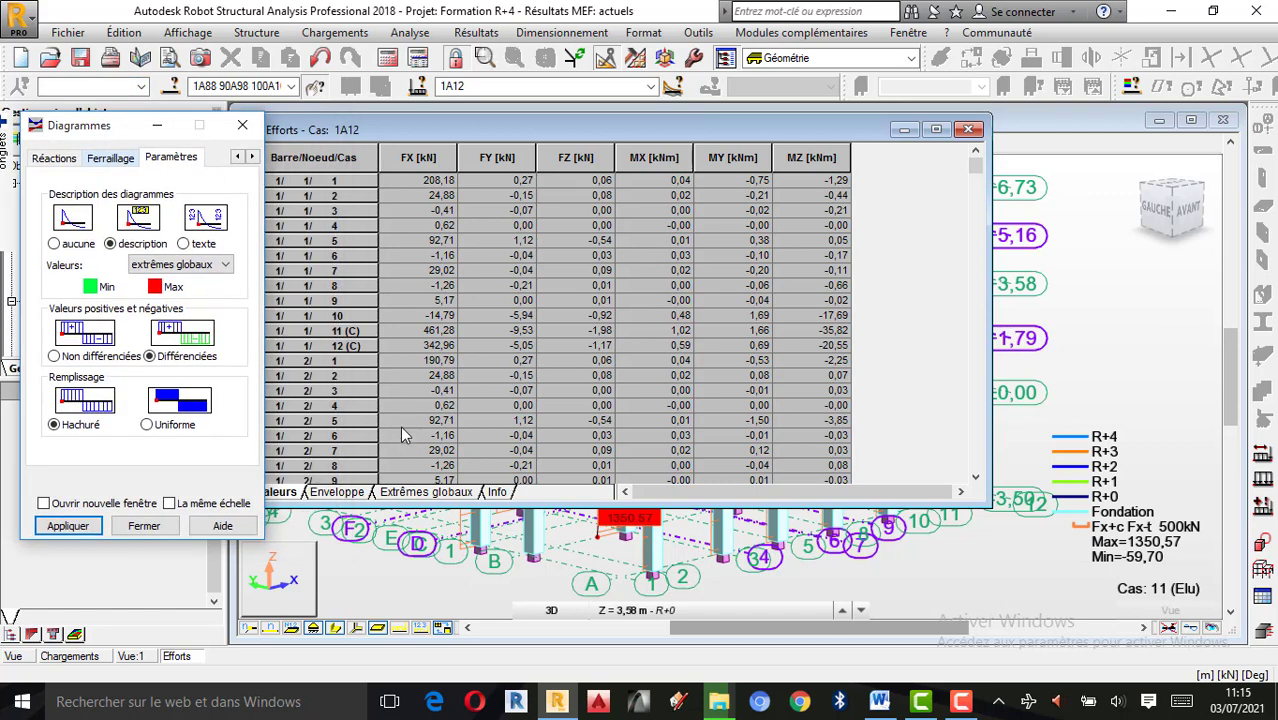
left_click(935, 129)
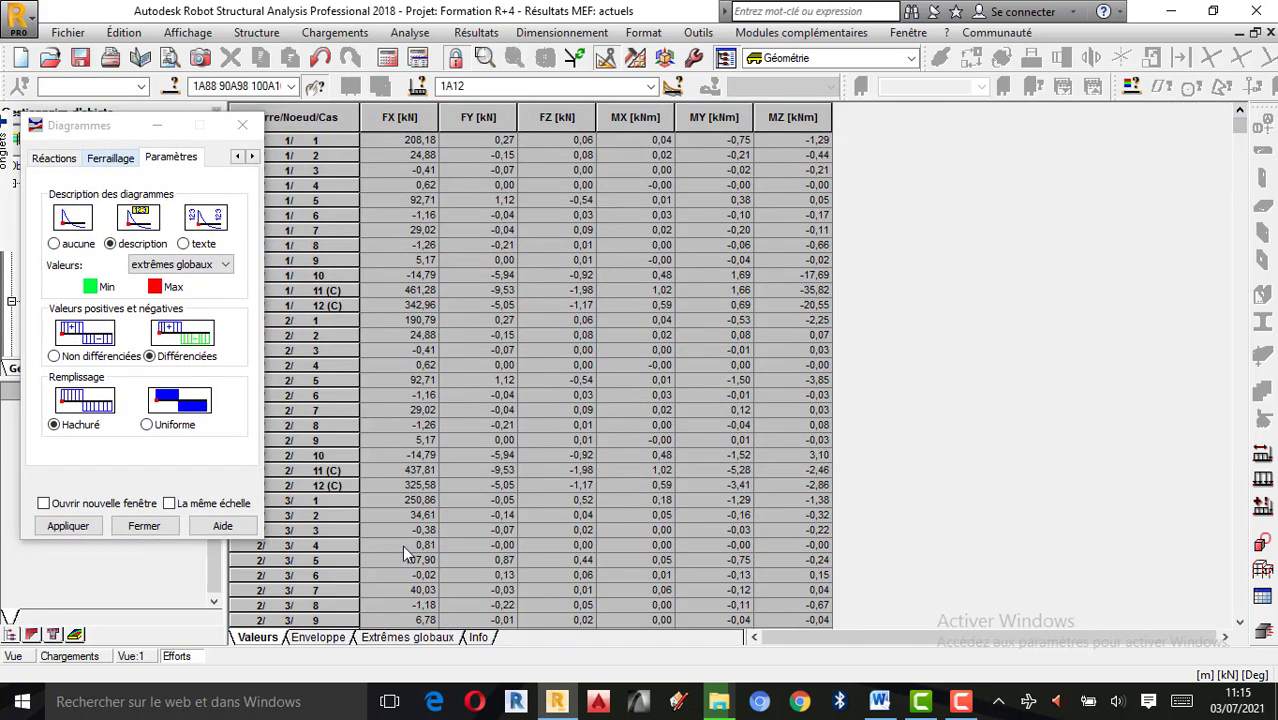
left_click(420, 637)
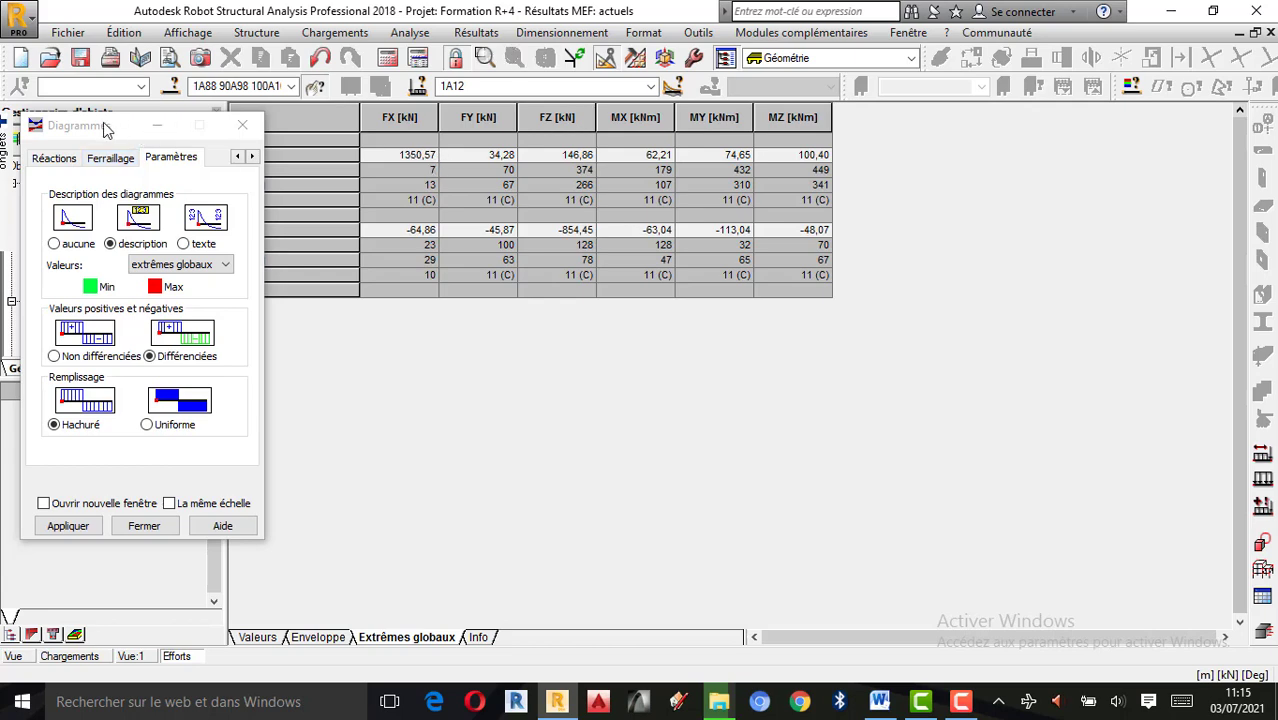
left_click_drag(103, 125, 104, 266)
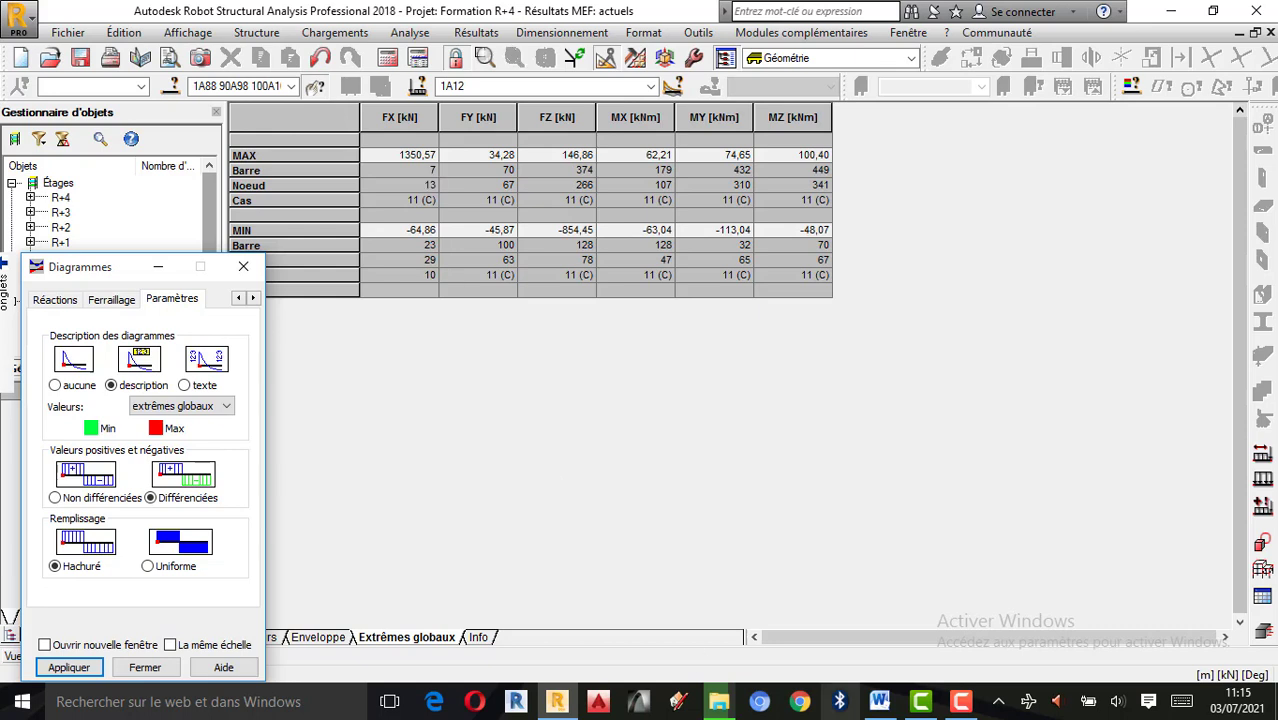
Close the diagram settings, return to the structure view, and select the foundation column by its bar number 7
left_click(962, 706)
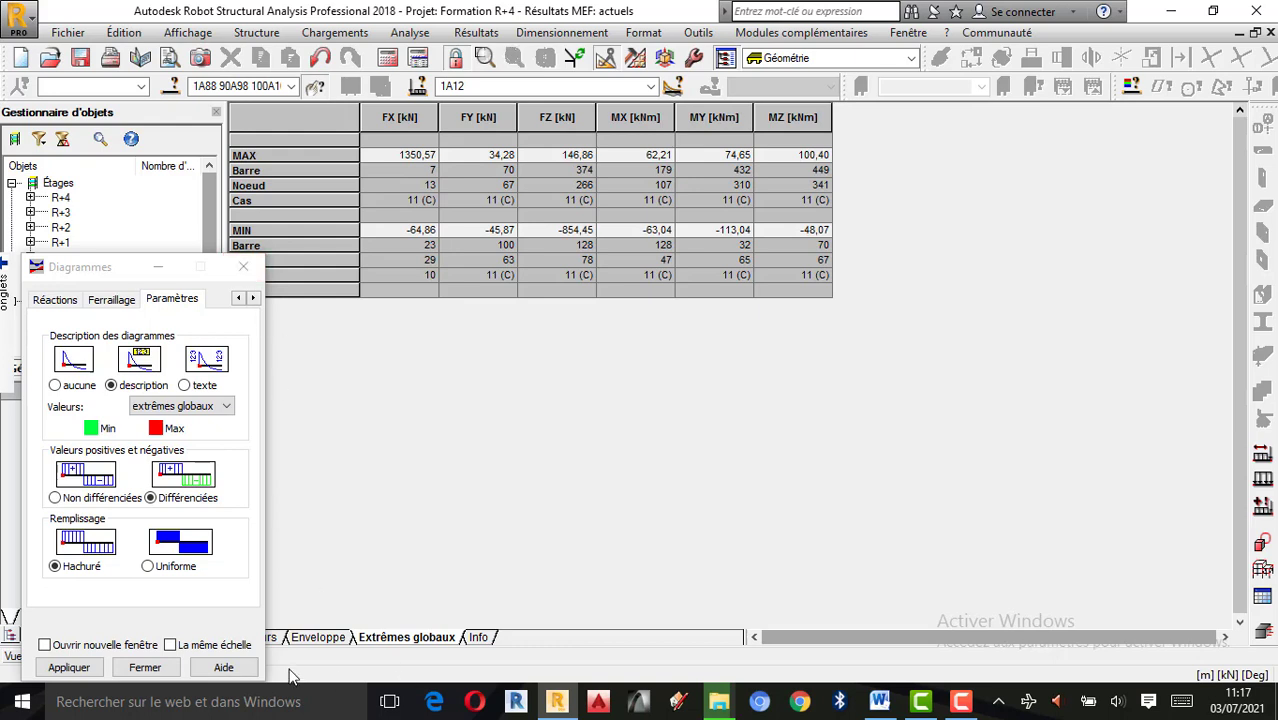
left_click(243, 266)
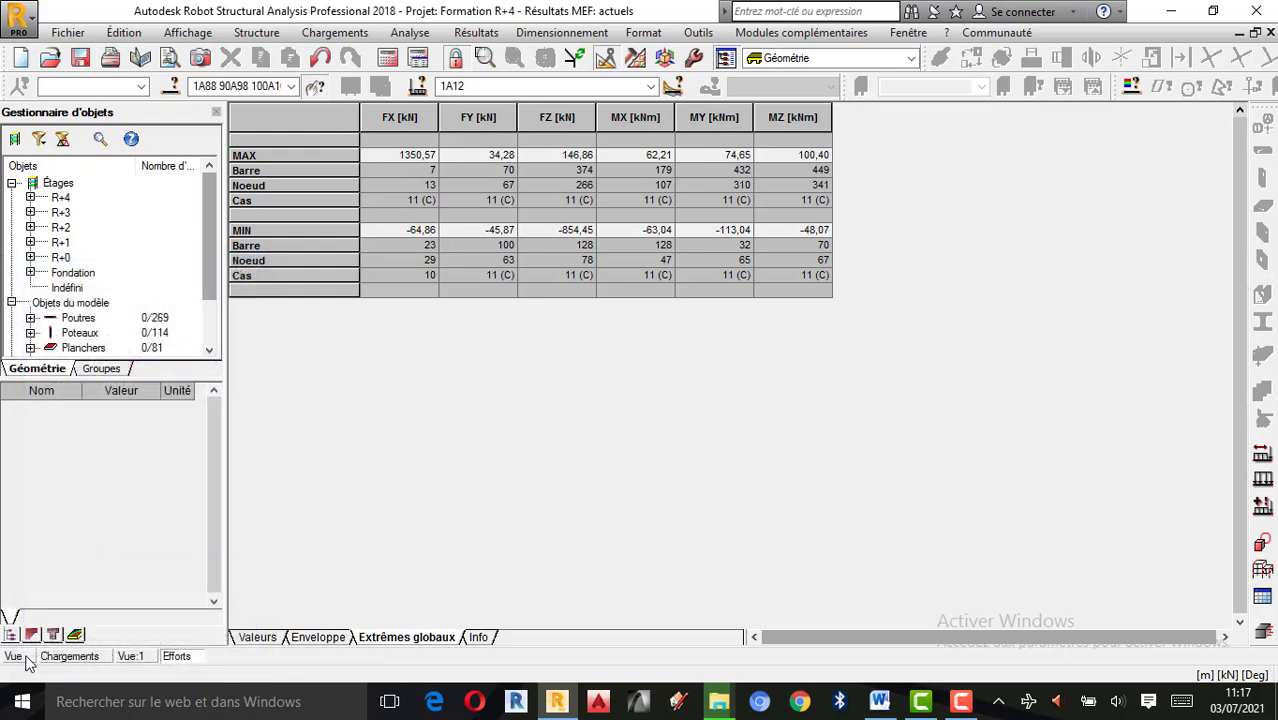
left_click(22, 658)
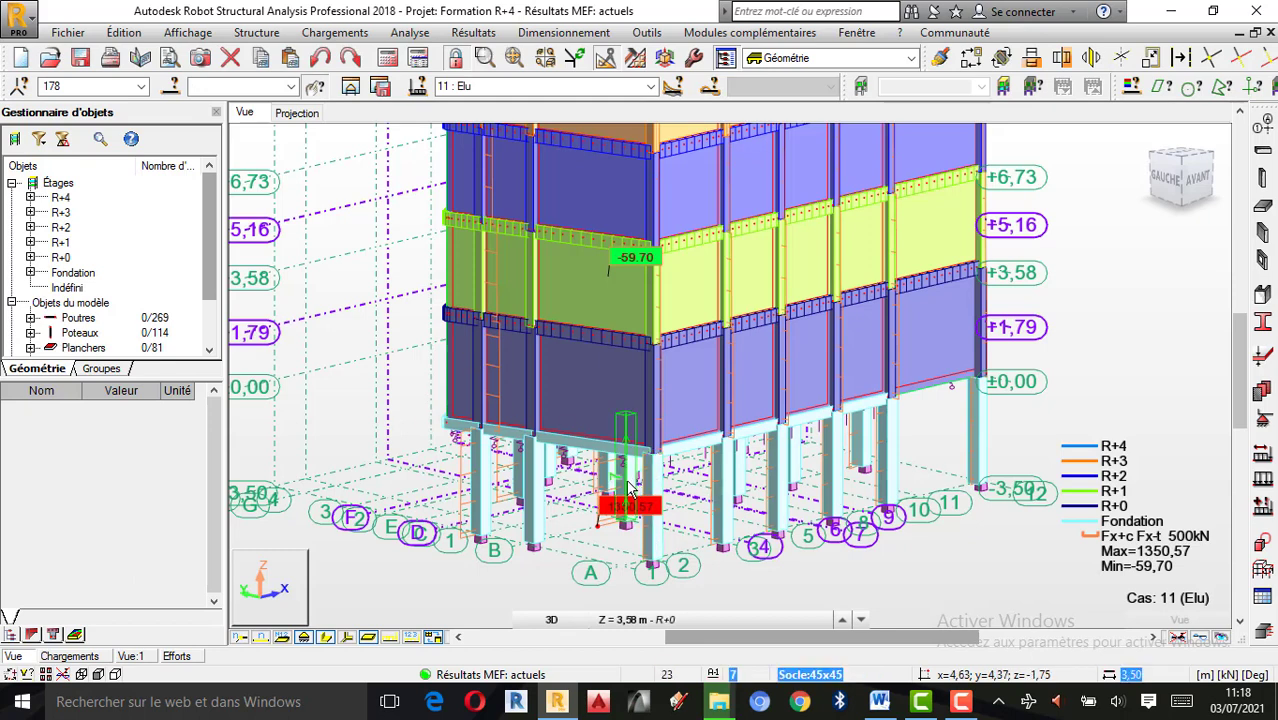
left_click(628, 487)
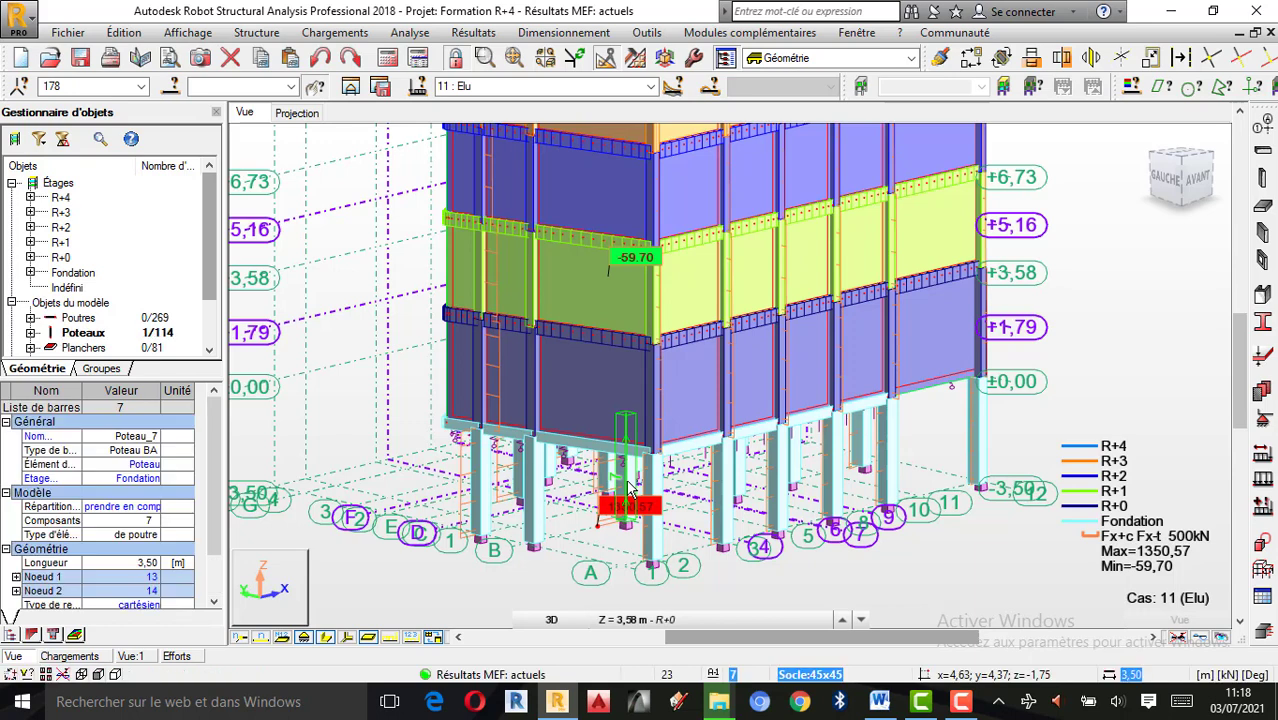
left_click(1103, 325)
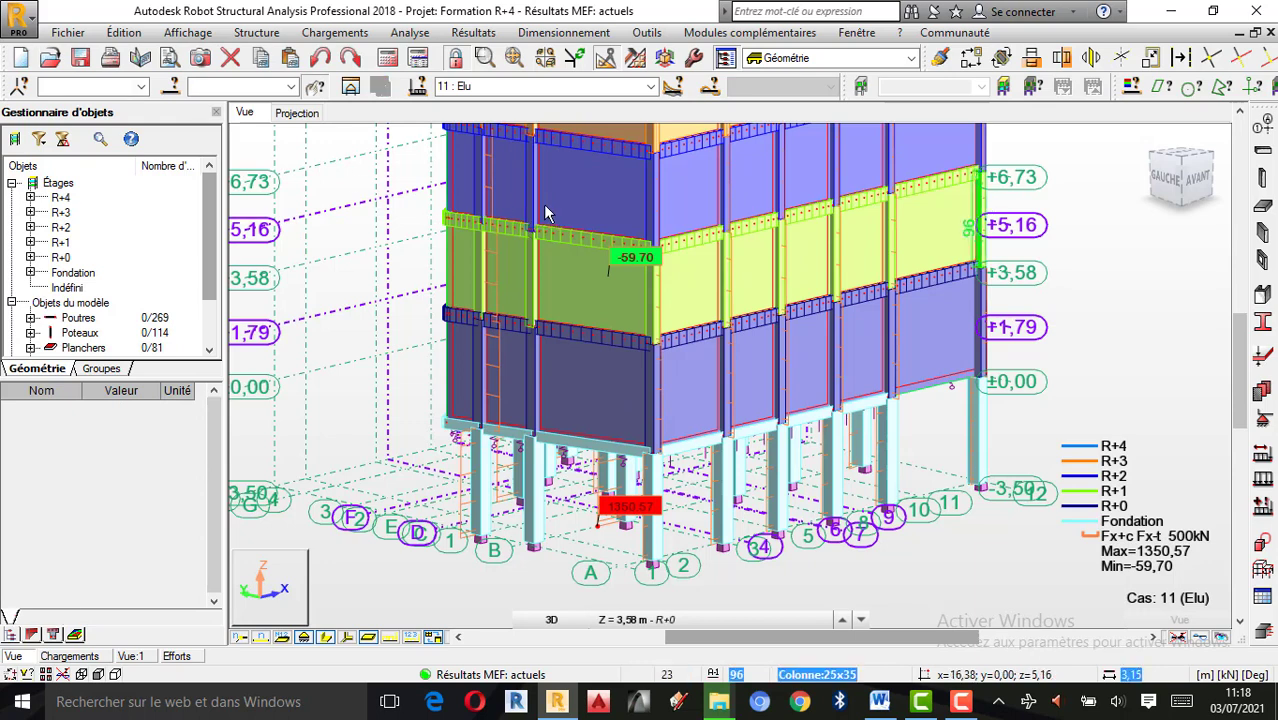
left_click(223, 88)
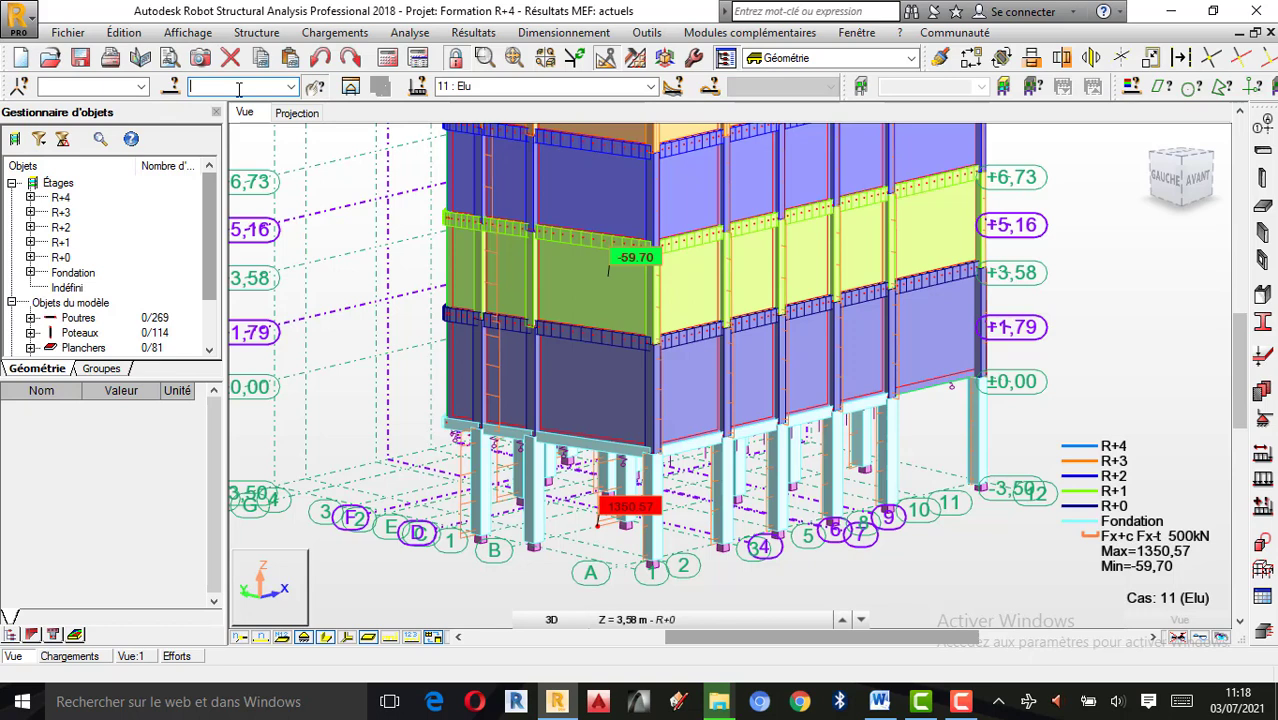
type("7")
key("Return")
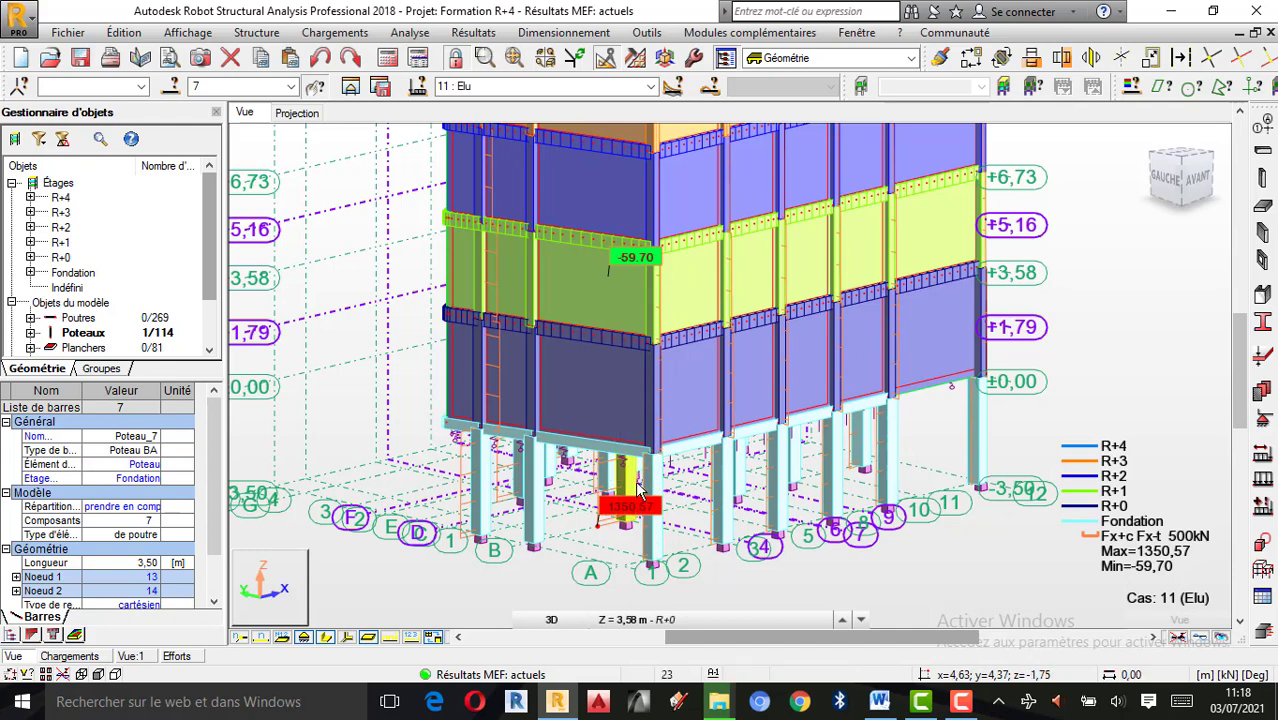
Select the R+0 column, bar 63, standing directly above foundation column 7
scroll(640, 490, "up", 2)
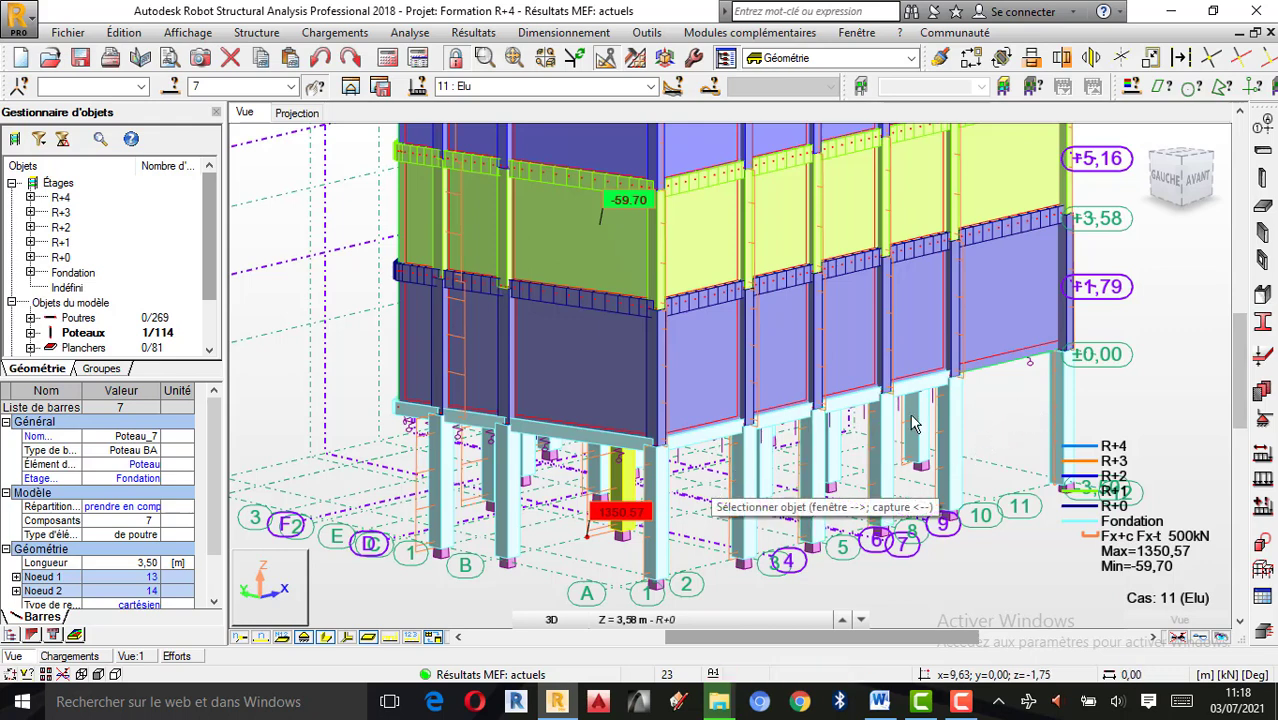
right_click(997, 415)
left_click(880, 231)
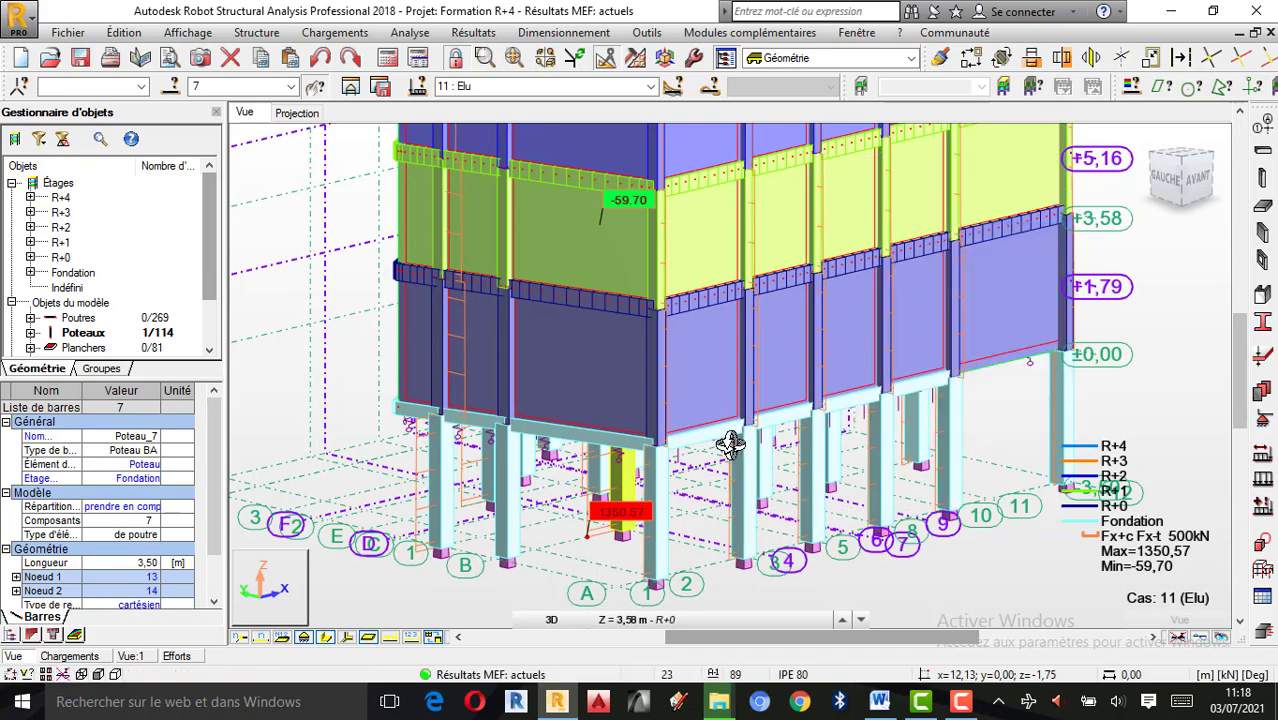
left_click_drag(730, 445, 660, 362)
scroll(648, 361, "up", 2)
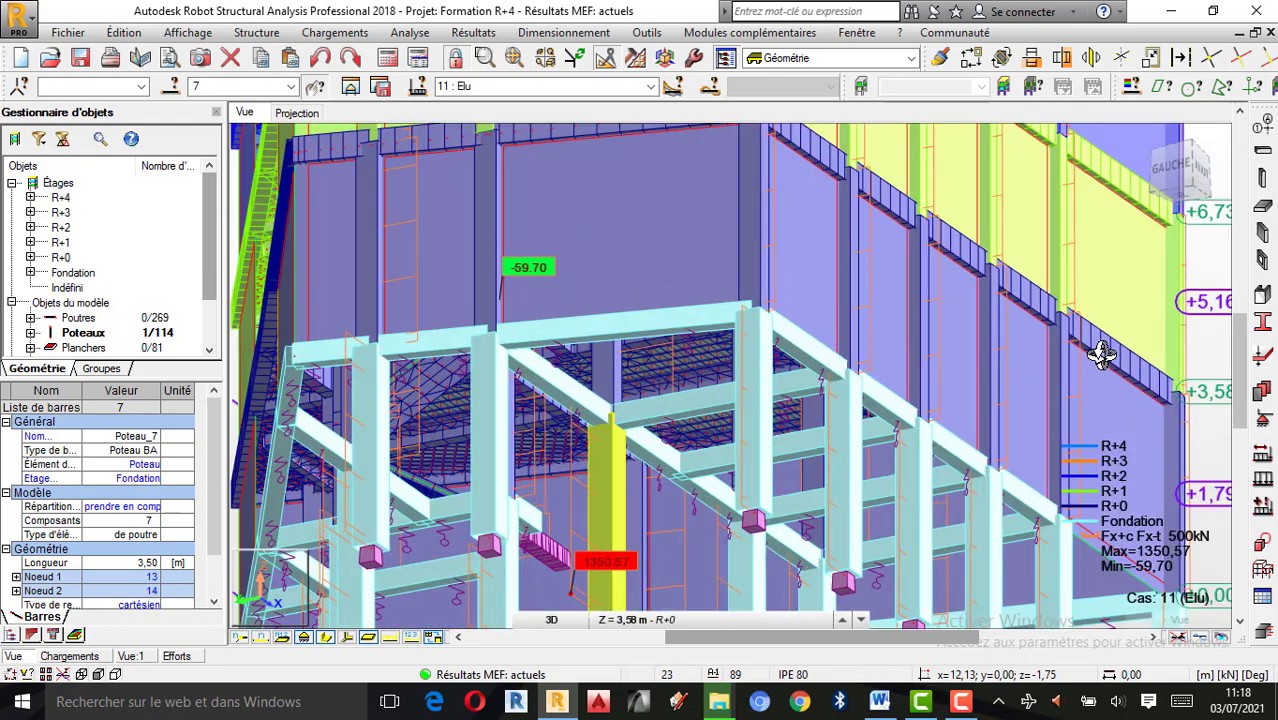
right_click(1205, 338)
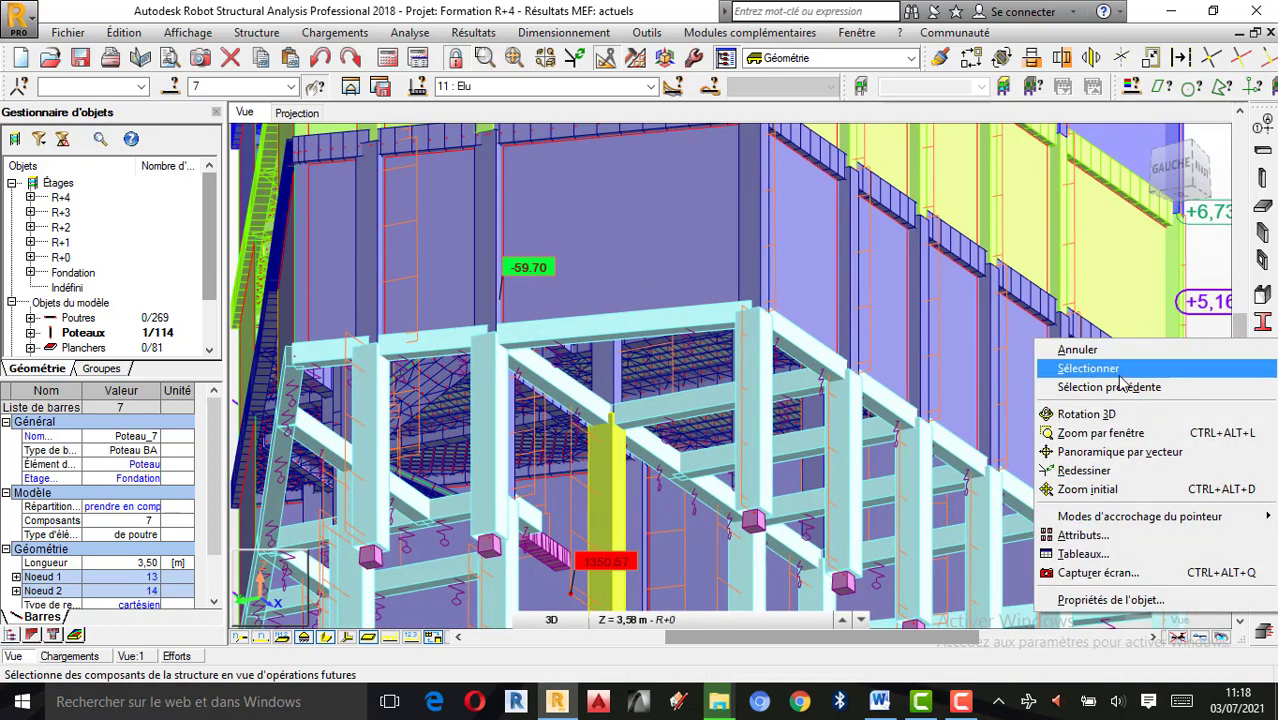
left_click(1120, 368)
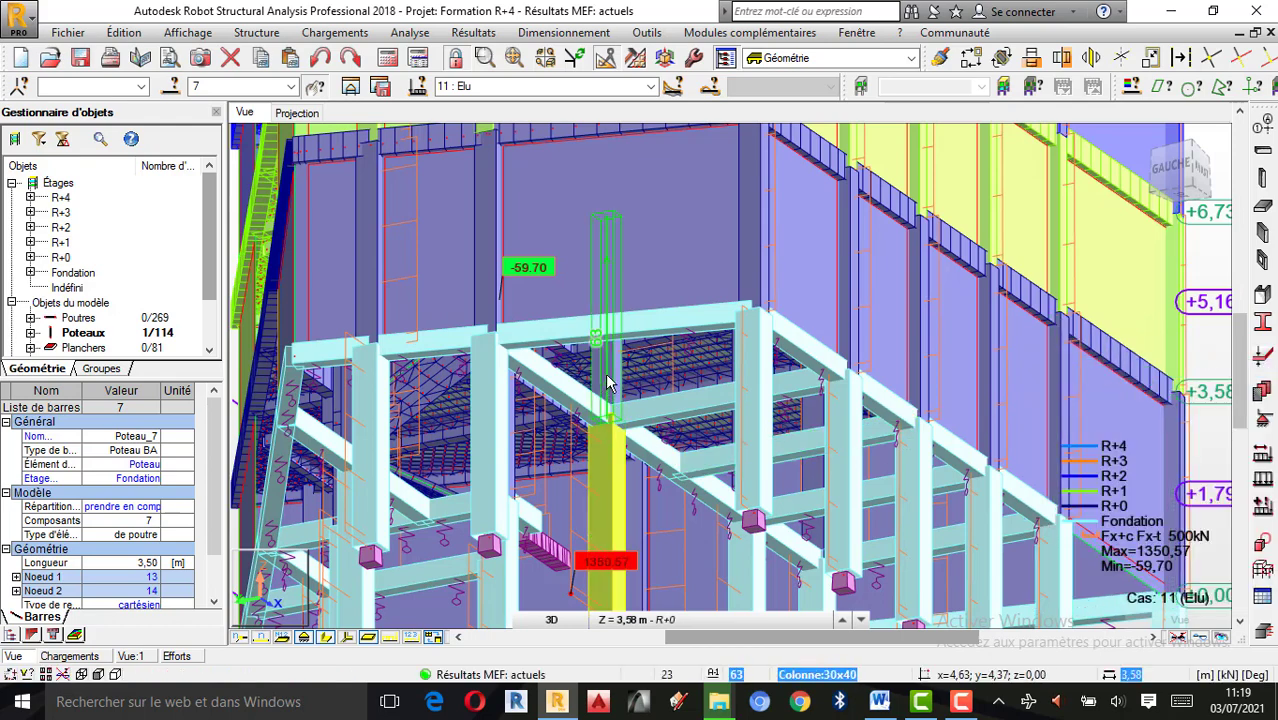
scroll(607, 380, "up", 1)
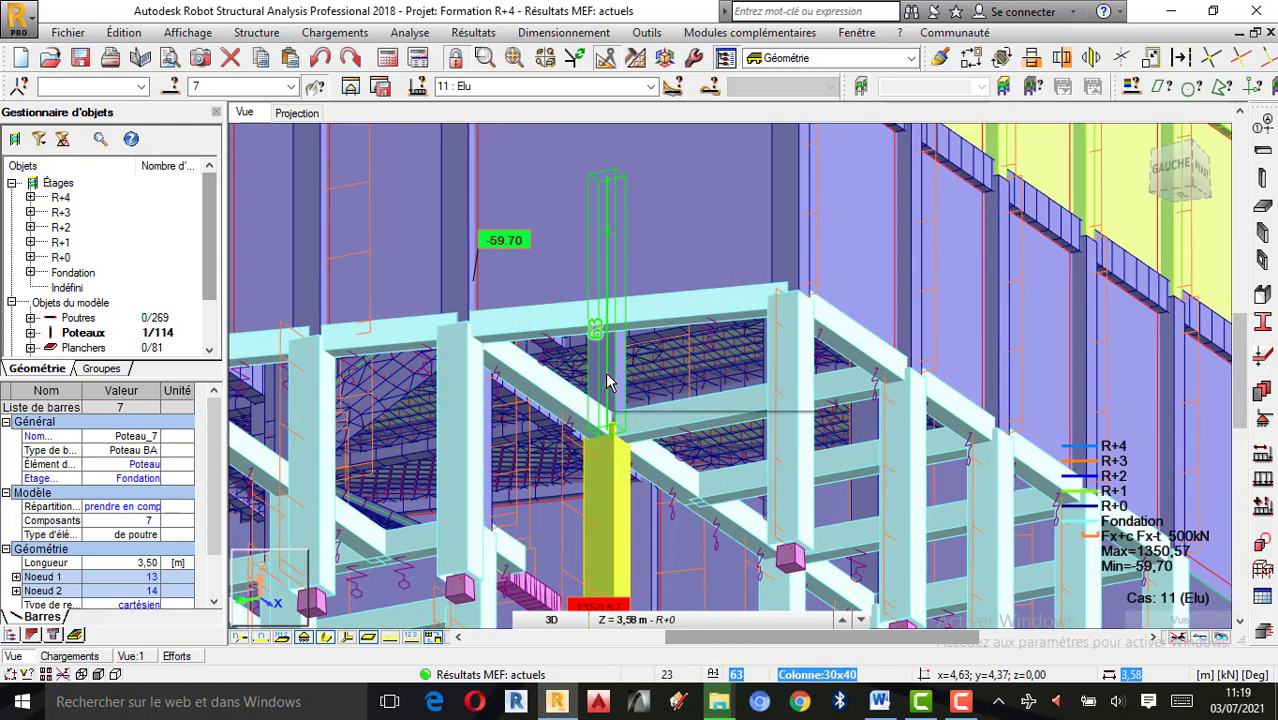
left_click(607, 380)
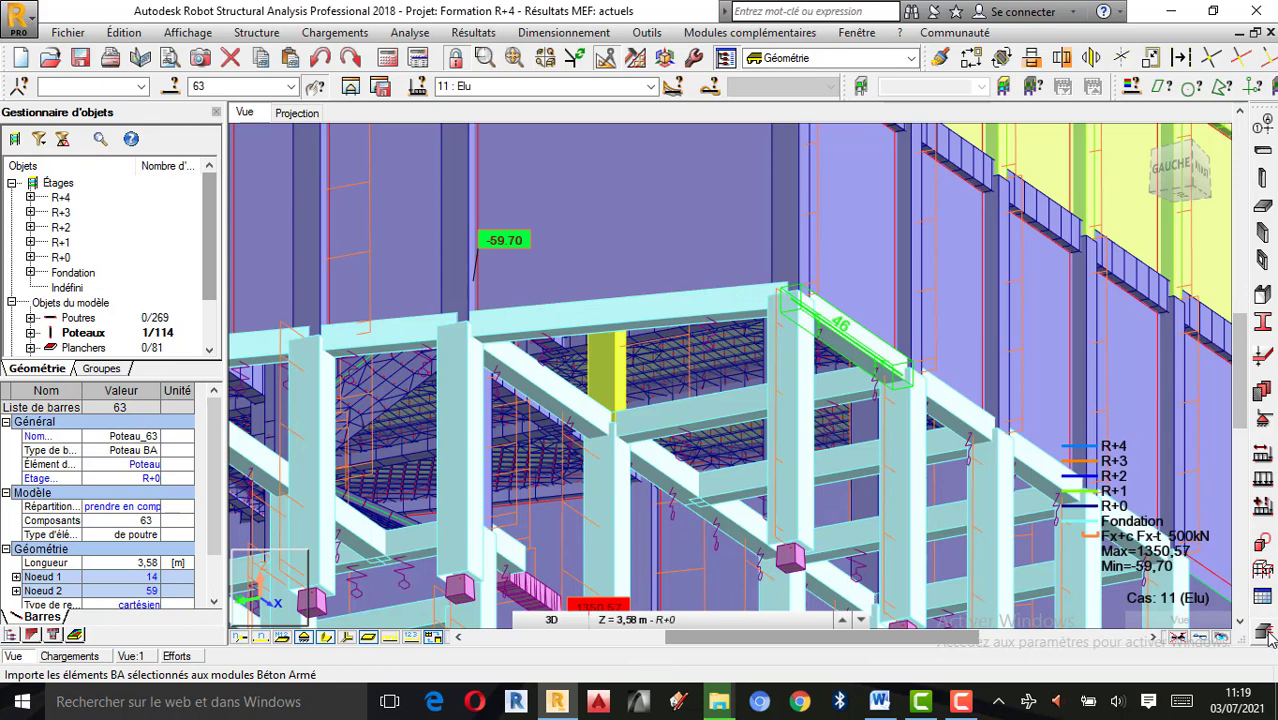
Send the selected column to Ferraillage réel éléments BA with manual combinations 11 Elu and 12 Els, keeping grouping by storey, geometry and column chain
left_click(551, 34)
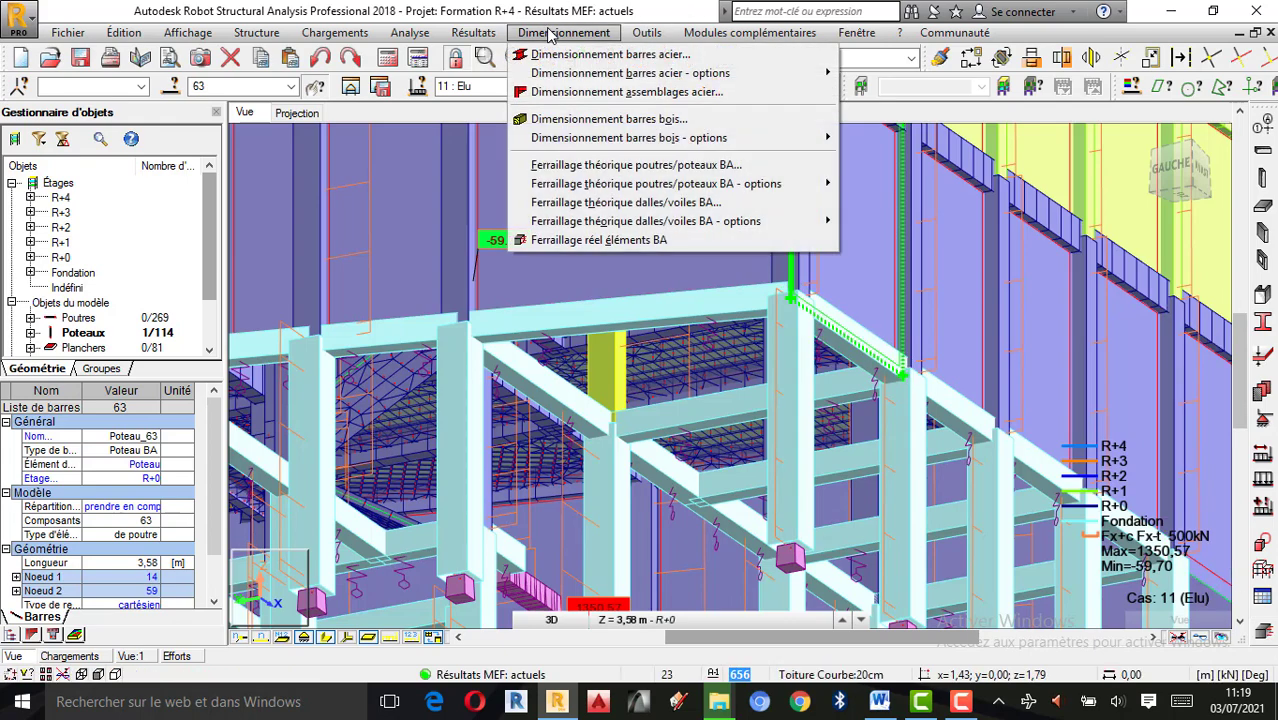
left_click(607, 250)
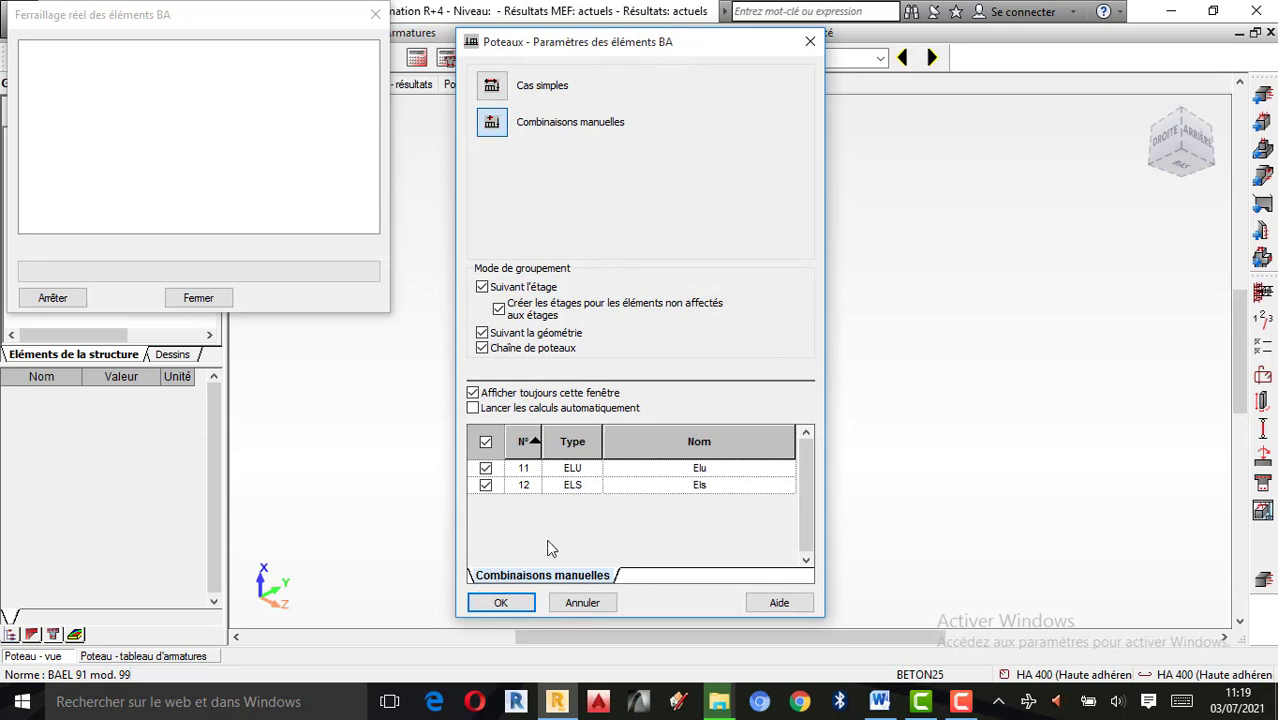
left_click(482, 287)
left_click(482, 287)
left_click(503, 605)
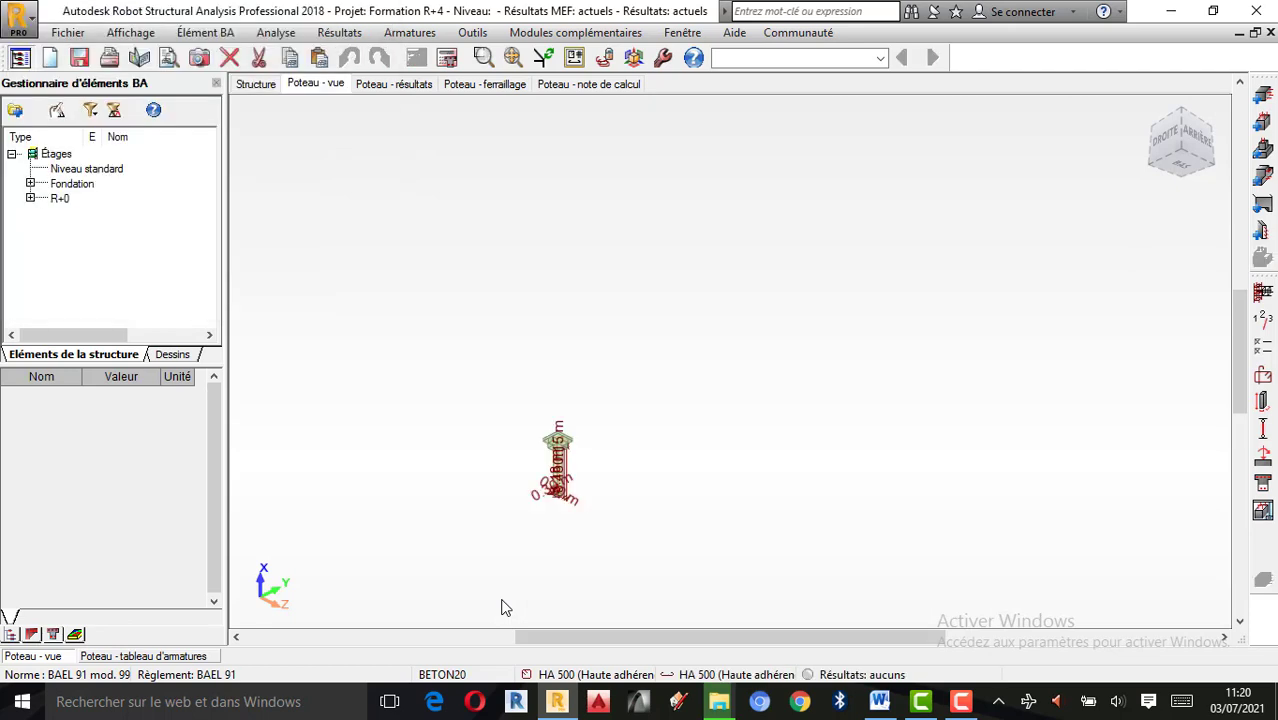
Examine the geometry and dimensions of the imported column in the Poteau - vue window
scroll(540, 470, "up", 5)
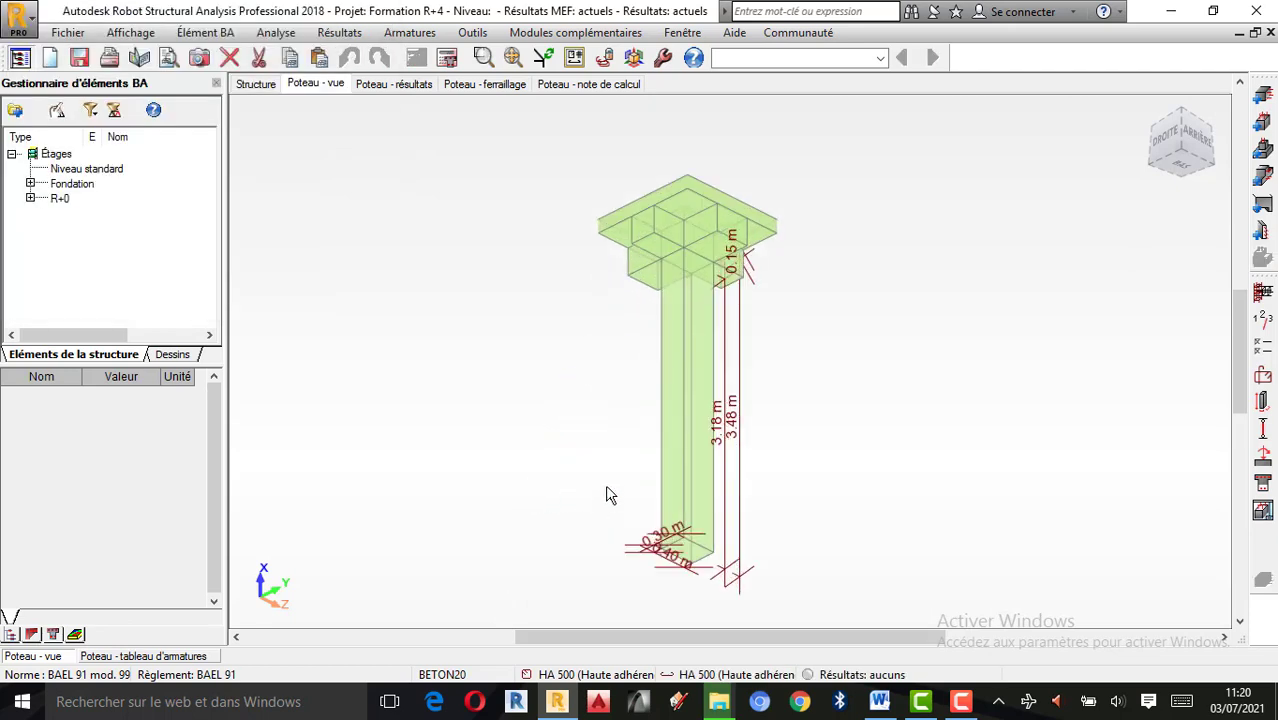
scroll(611, 495, "up", 1)
scroll(683, 360, "down", 1)
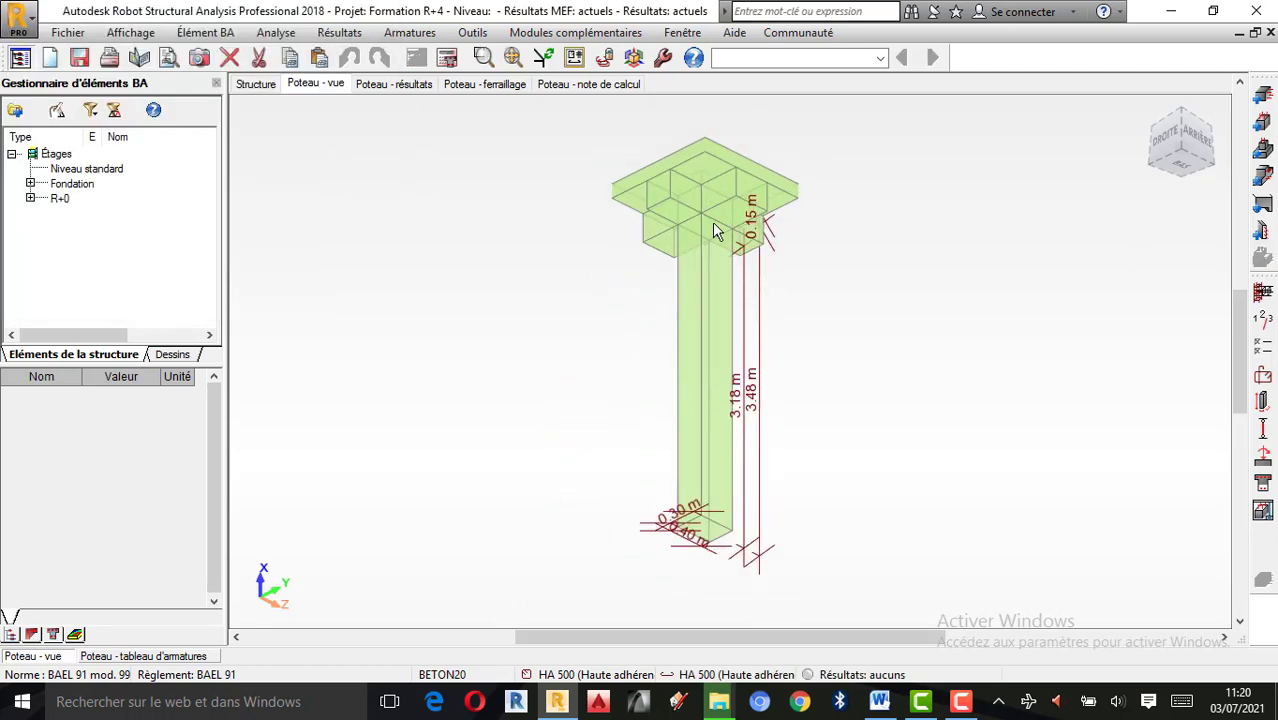
scroll(712, 222, "up", 1)
scroll(714, 218, "down", 1)
scroll(679, 396, "up", 1)
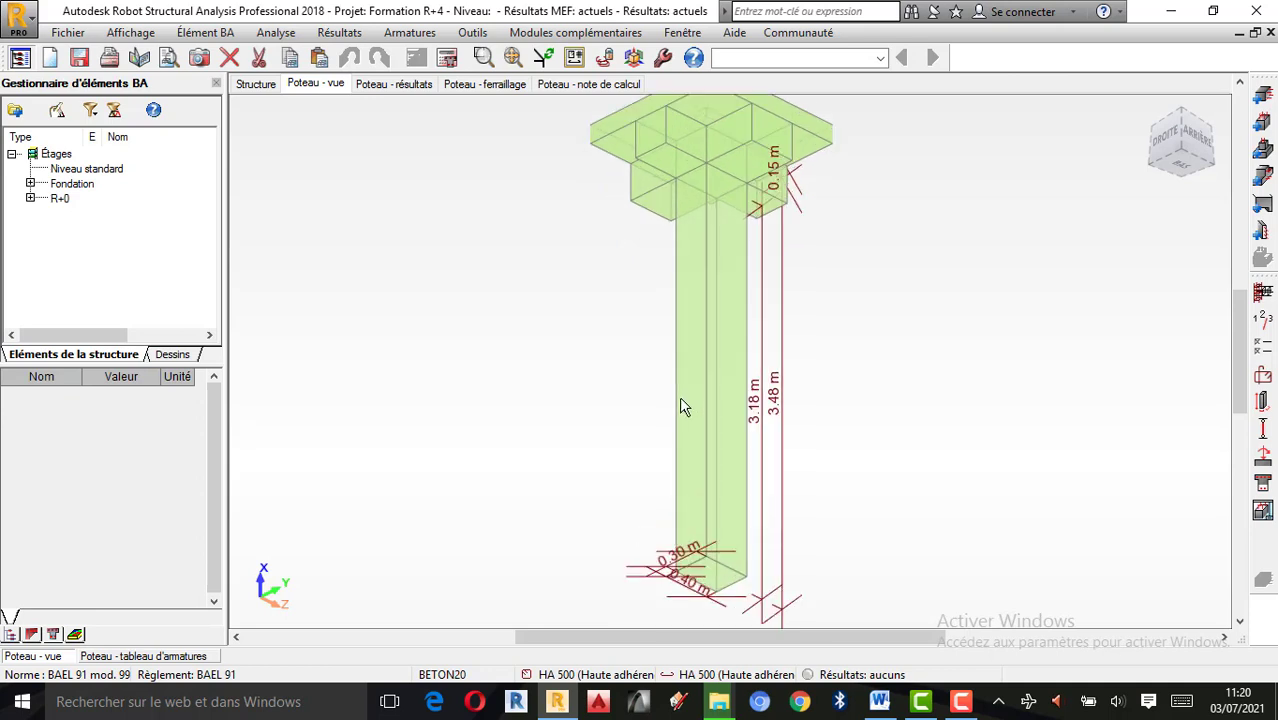
scroll(677, 398, "down", 1)
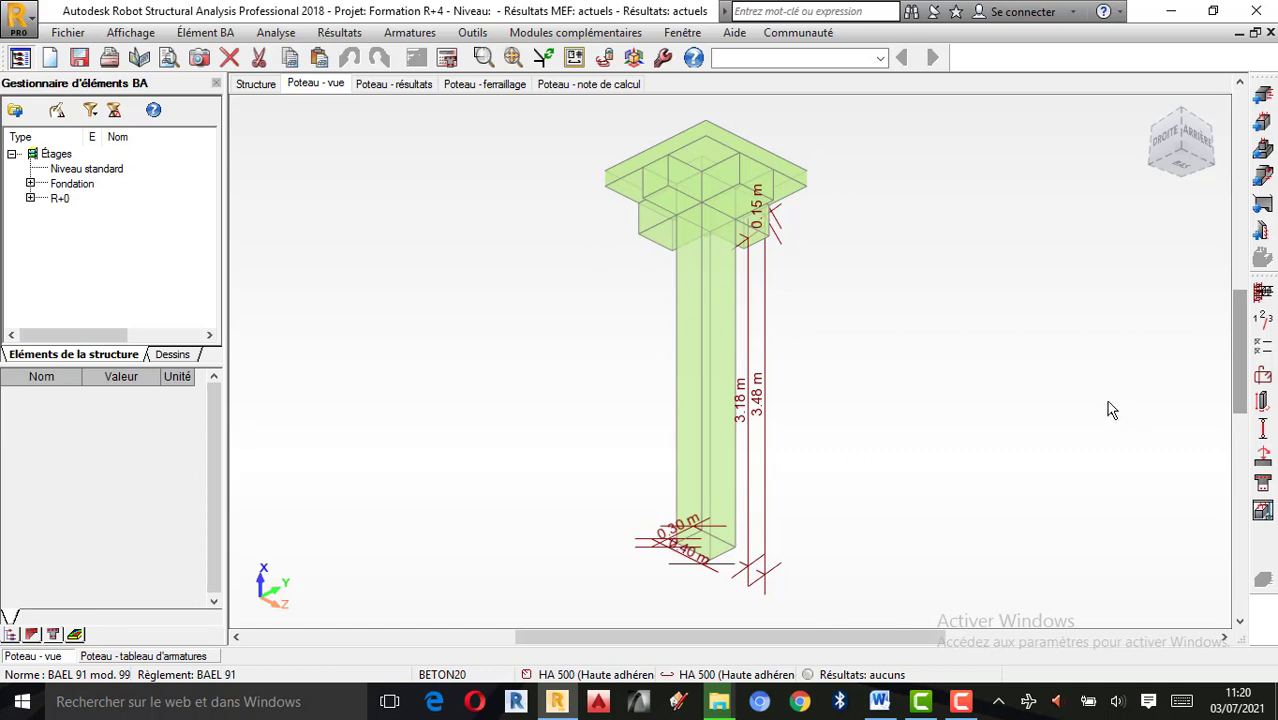
Set the column's buckling model to Sans translation with the k = 0.70 end-support scheme in both Y and Z directions, apply it and close
left_click(1265, 438)
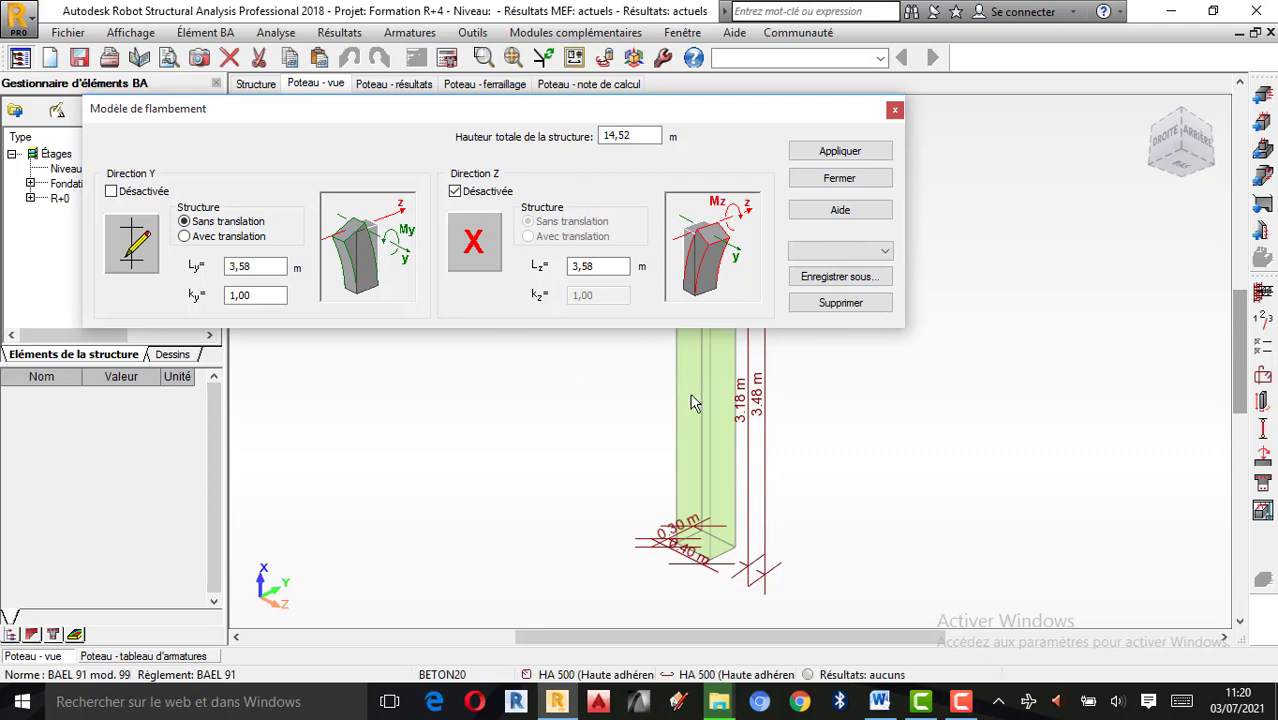
left_click(137, 246)
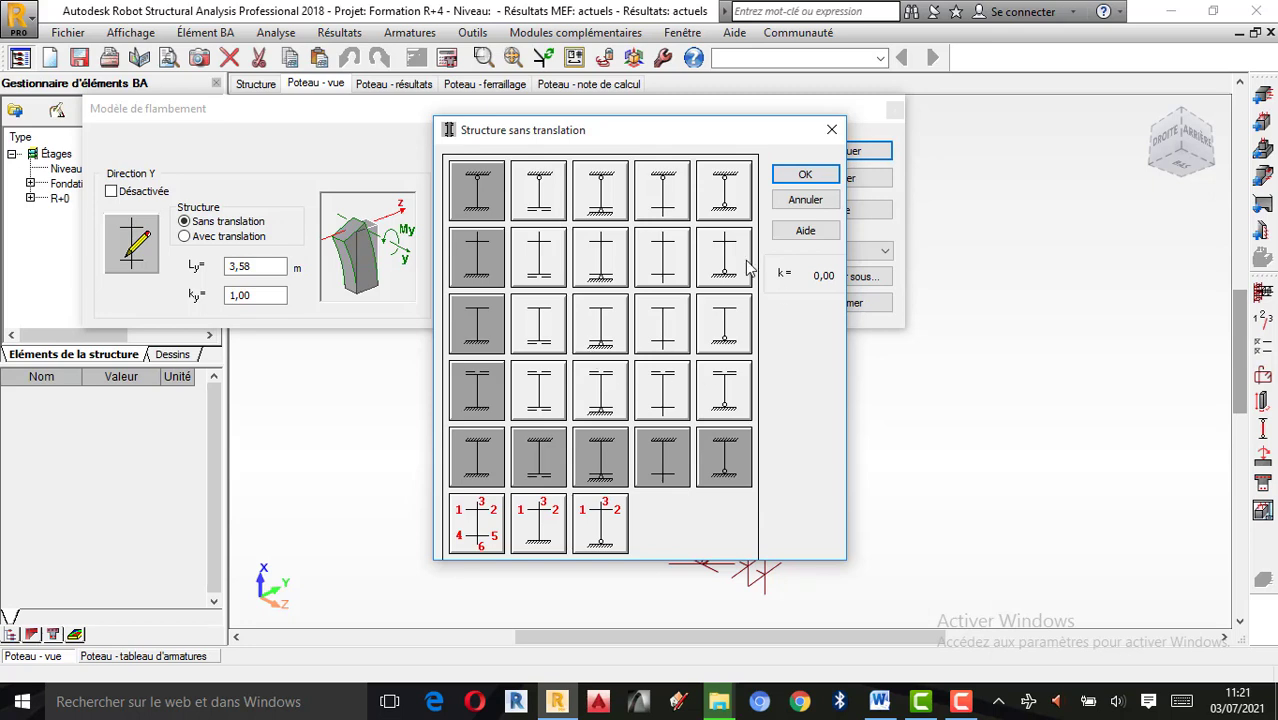
left_click(474, 198)
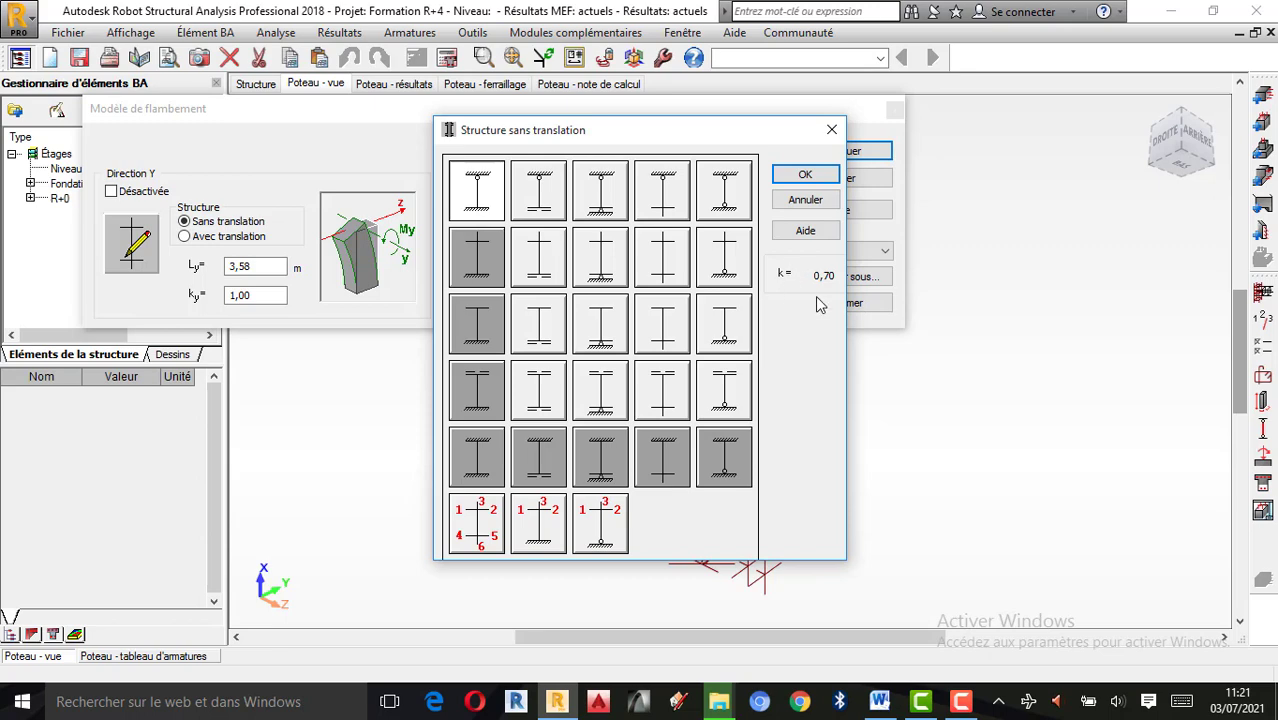
left_click(806, 176)
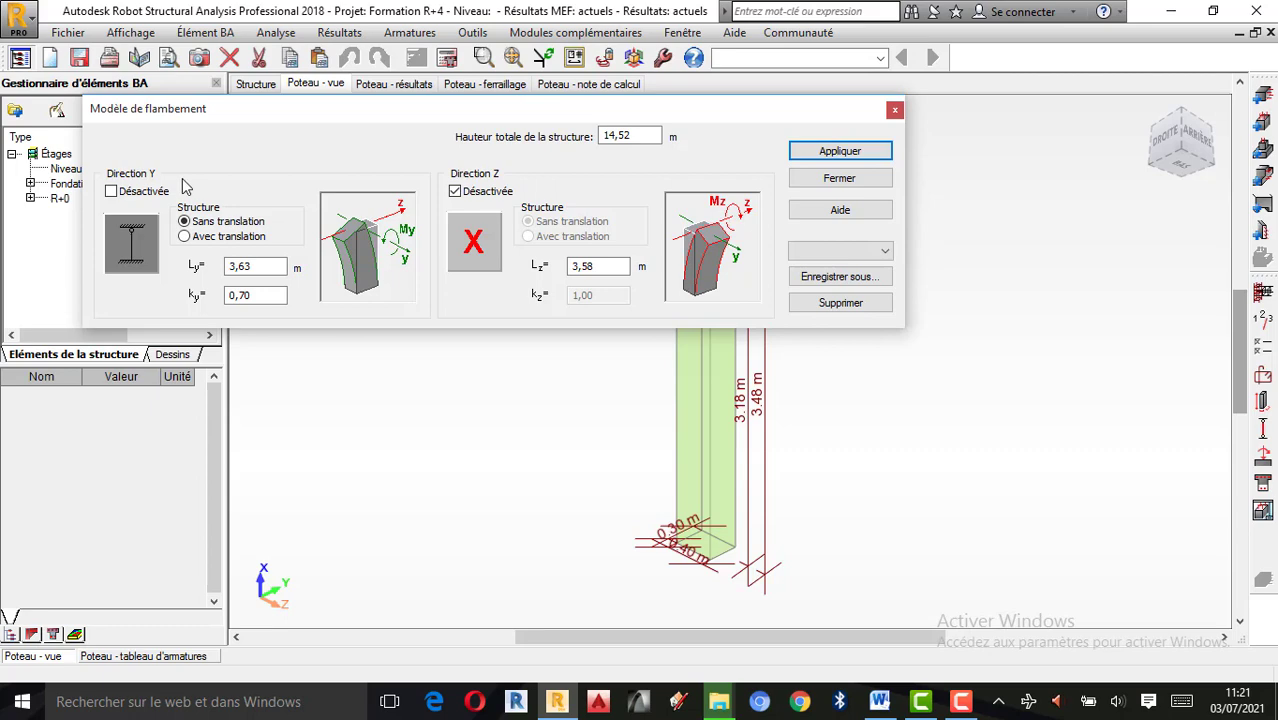
left_click(474, 244)
left_click(481, 193)
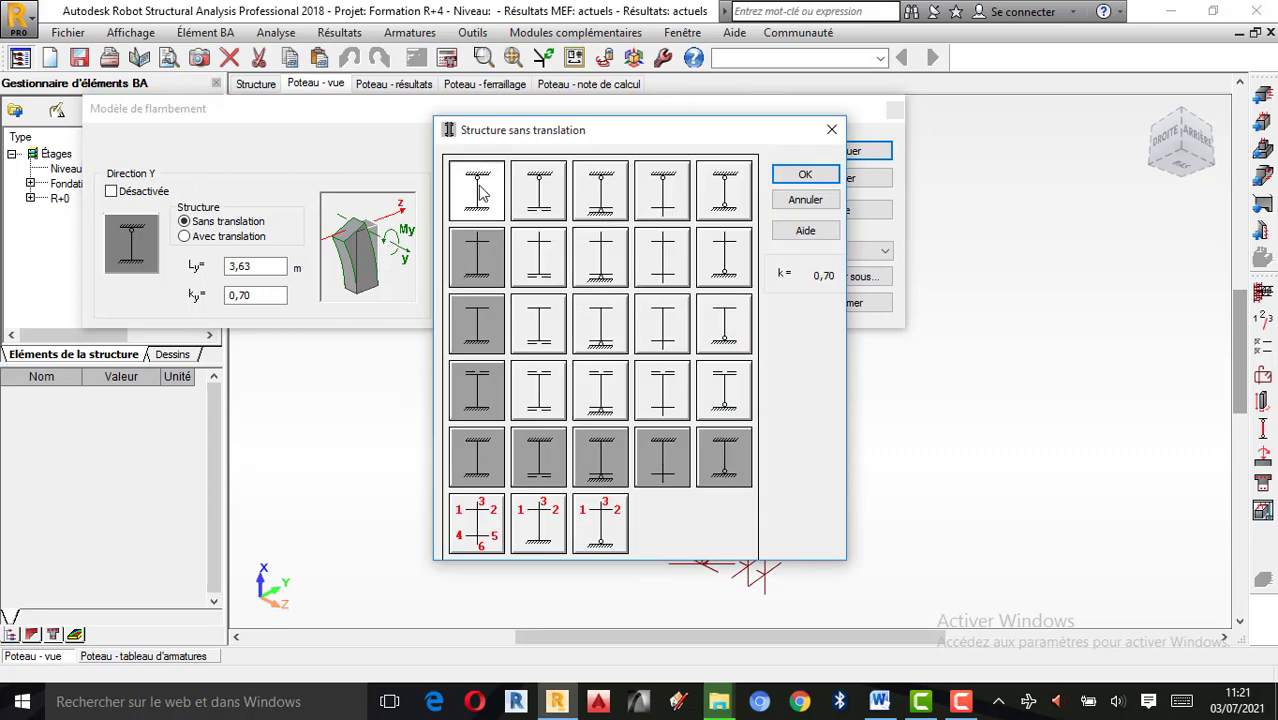
left_click(805, 176)
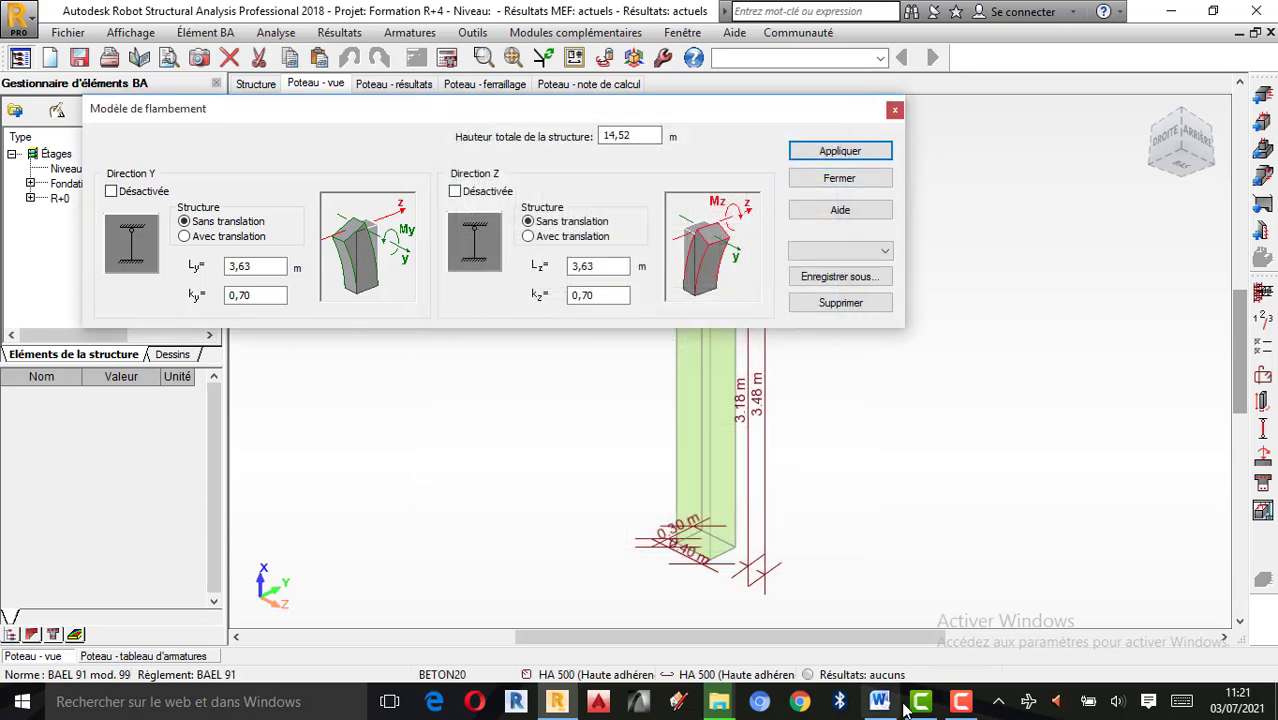
left_click(822, 152)
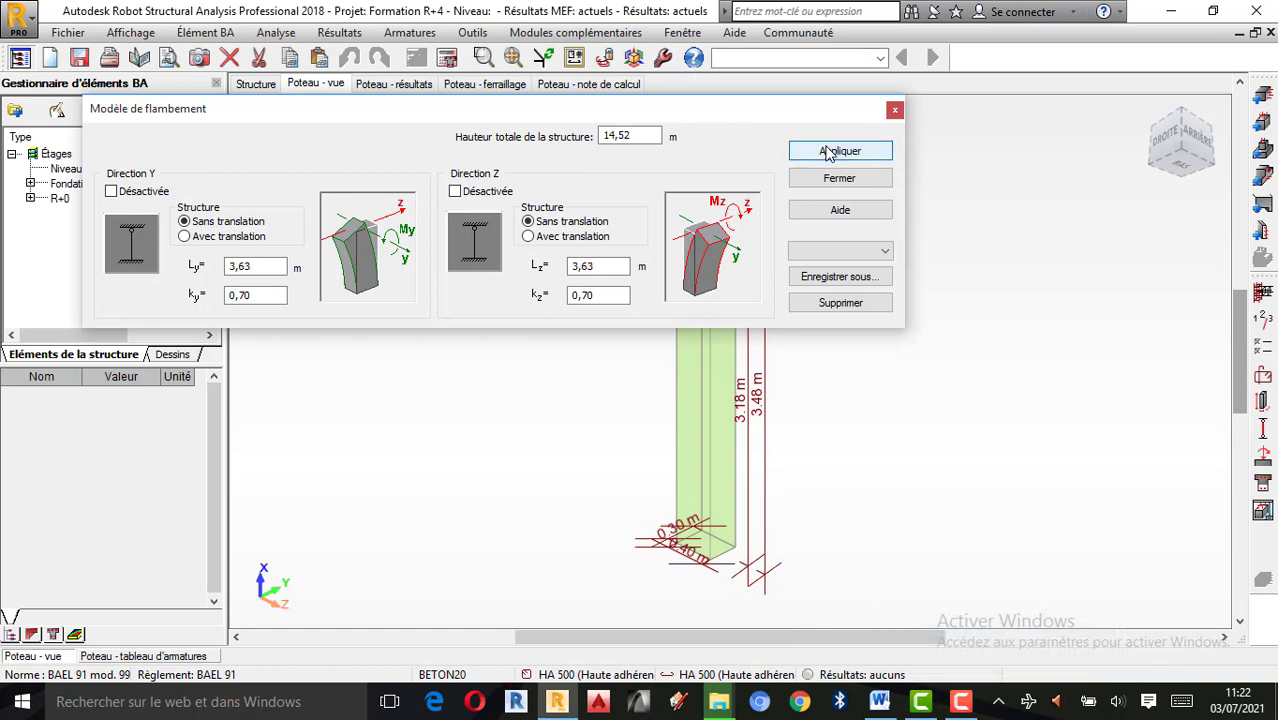
left_click(893, 111)
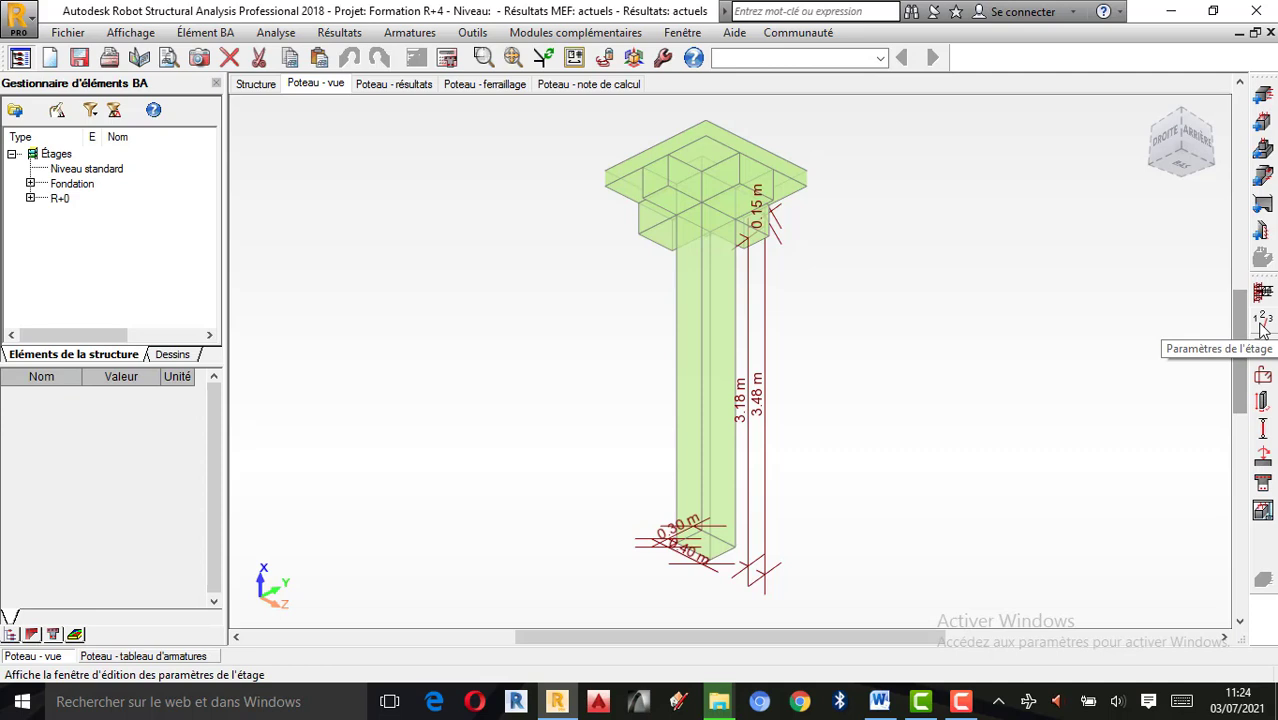
Review the storey parameters and accept them with Fissuration peu préjudiciable and Tenue au feu 0 h
left_click(1261, 327)
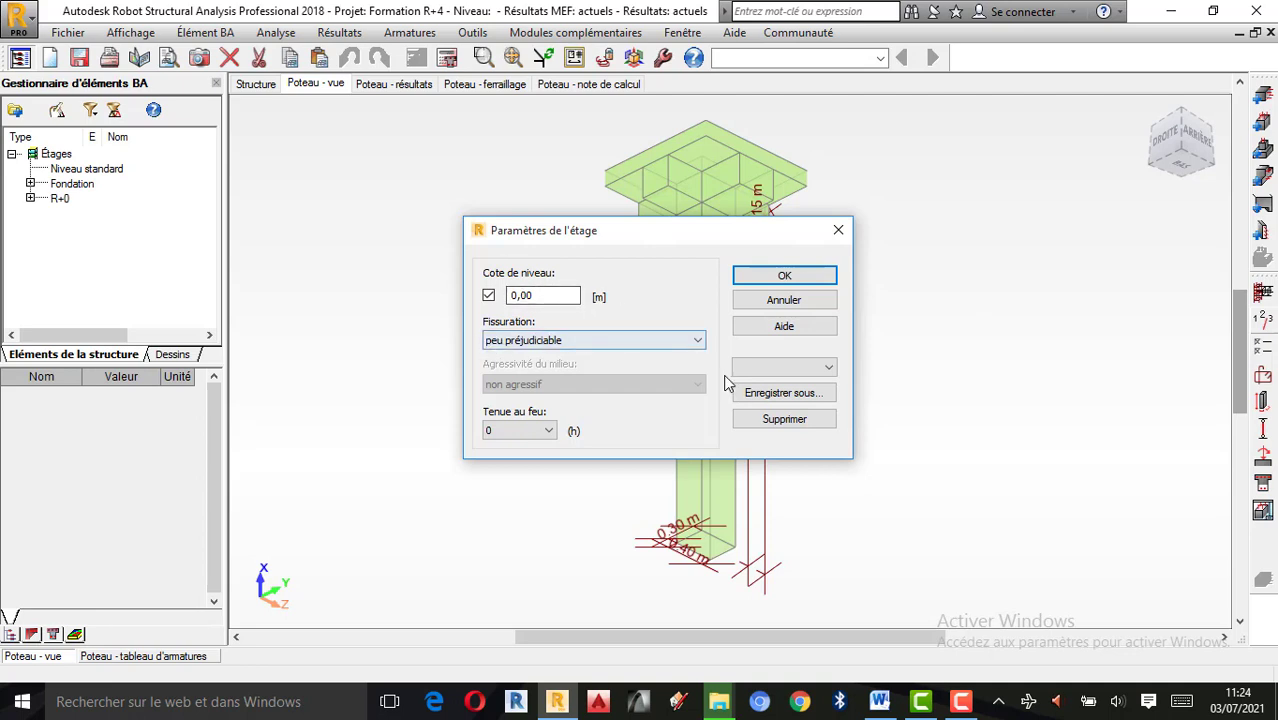
left_click(698, 342)
left_click(530, 353)
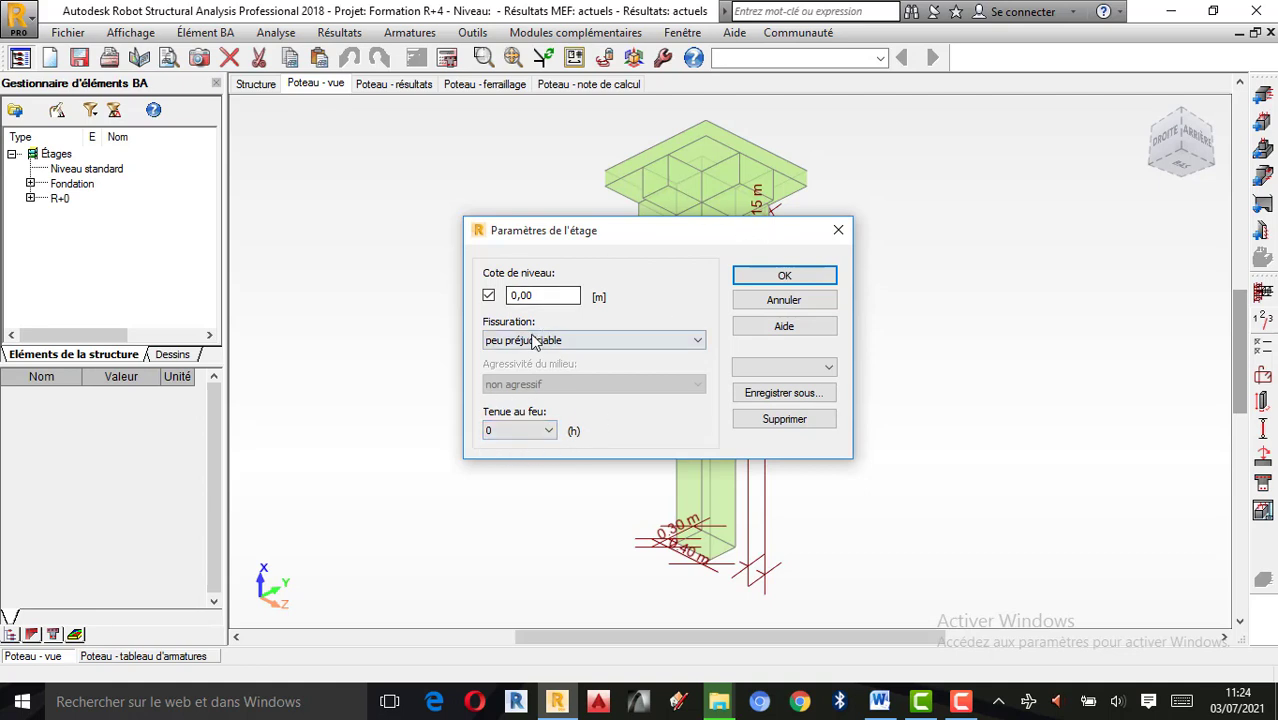
left_click(549, 438)
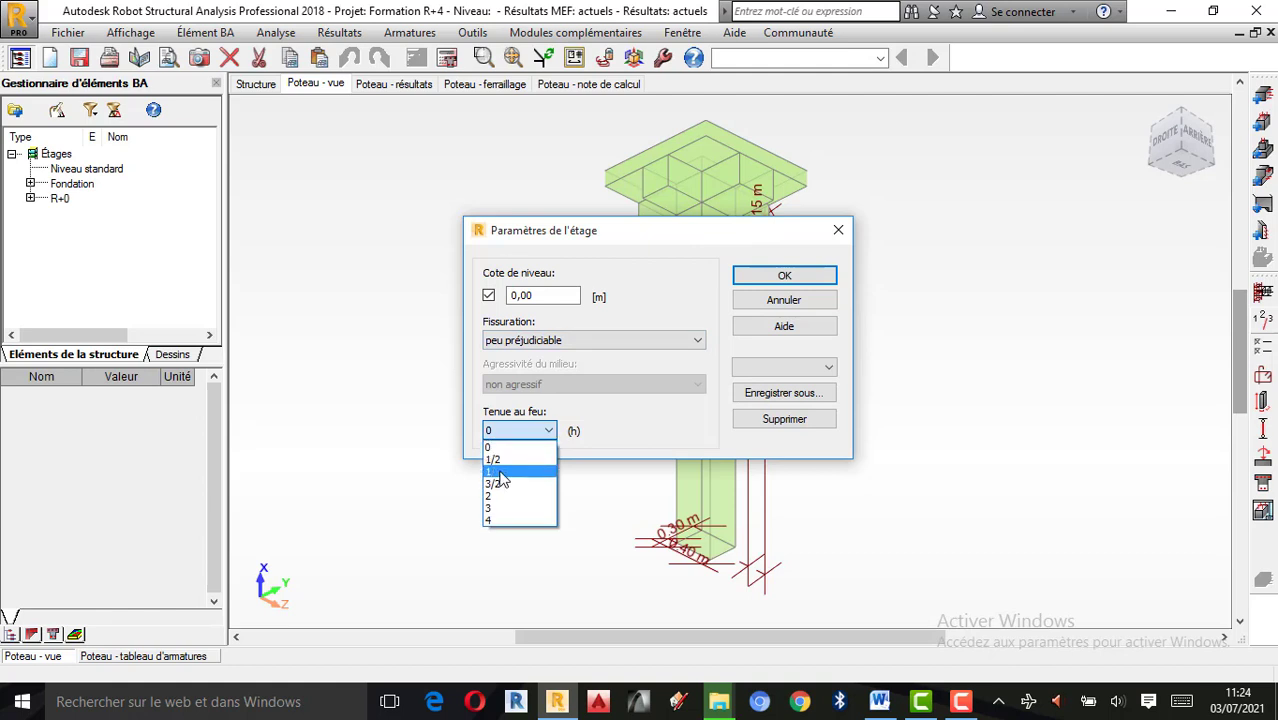
left_click(551, 428)
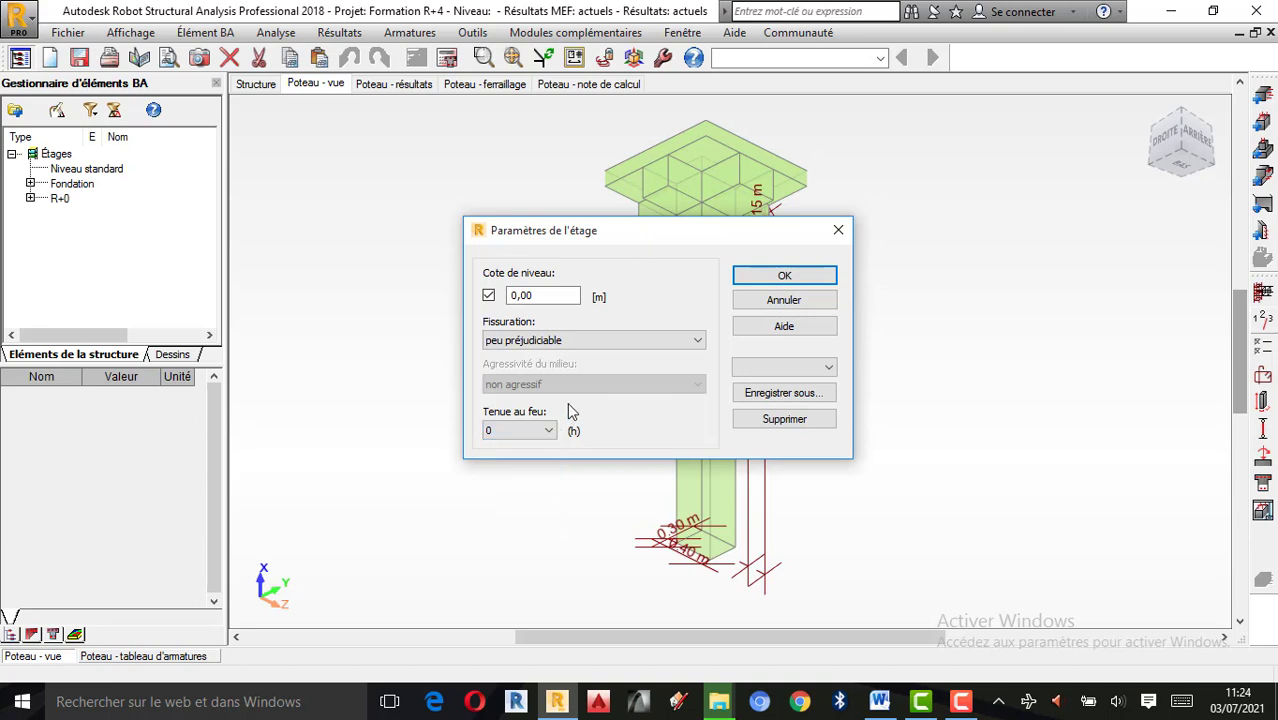
left_click(800, 280)
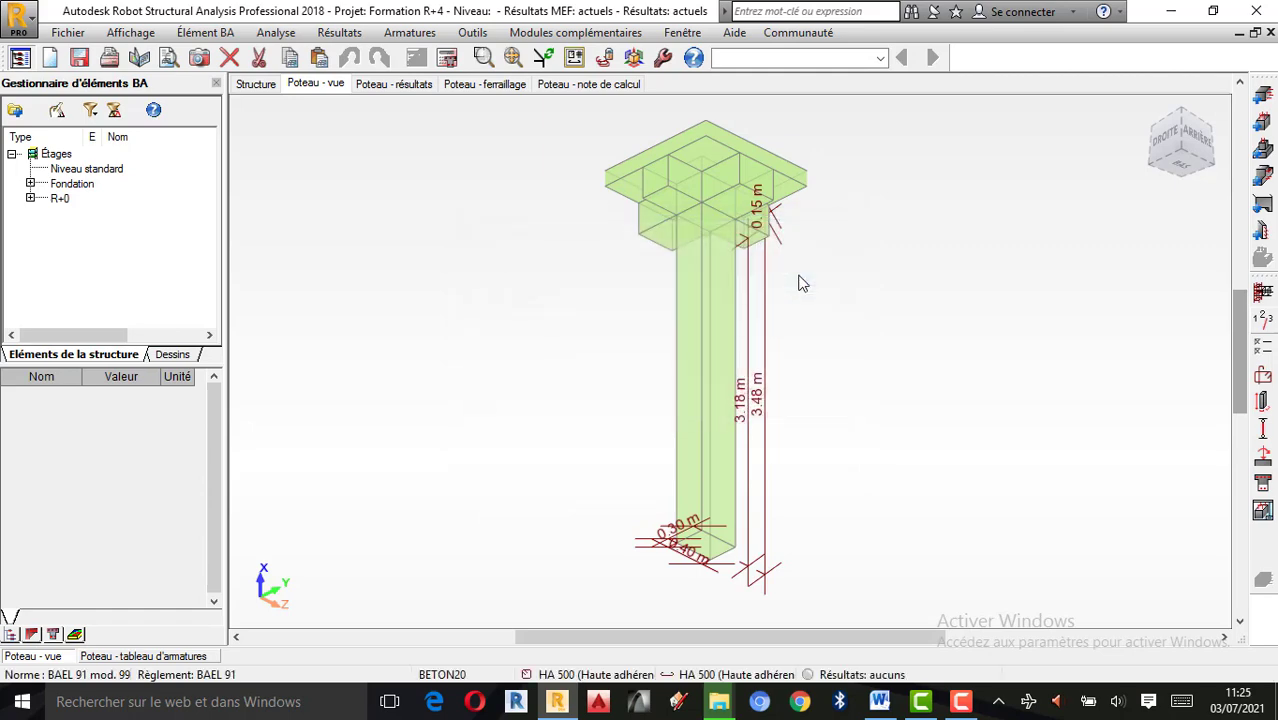
Open the BAEL 91 calculation options and keep dimensions h, b and D fixed in the geometry optimisation
left_click(1266, 350)
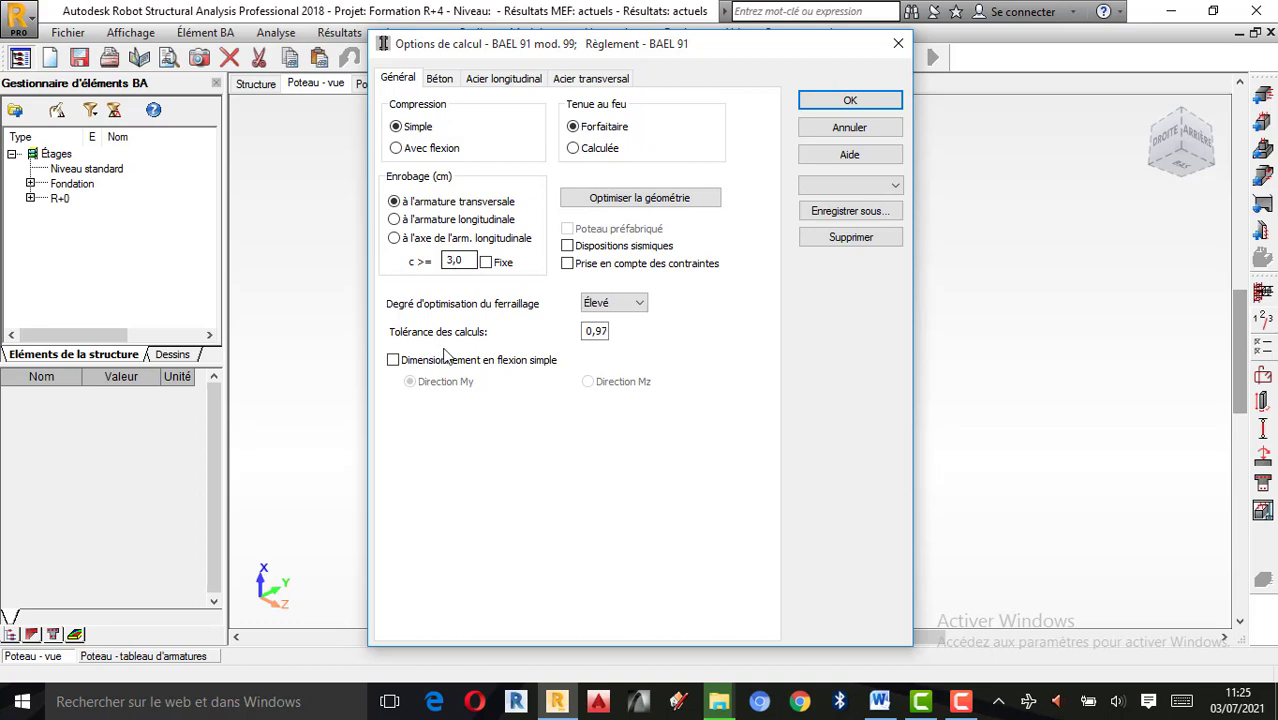
left_click(632, 200)
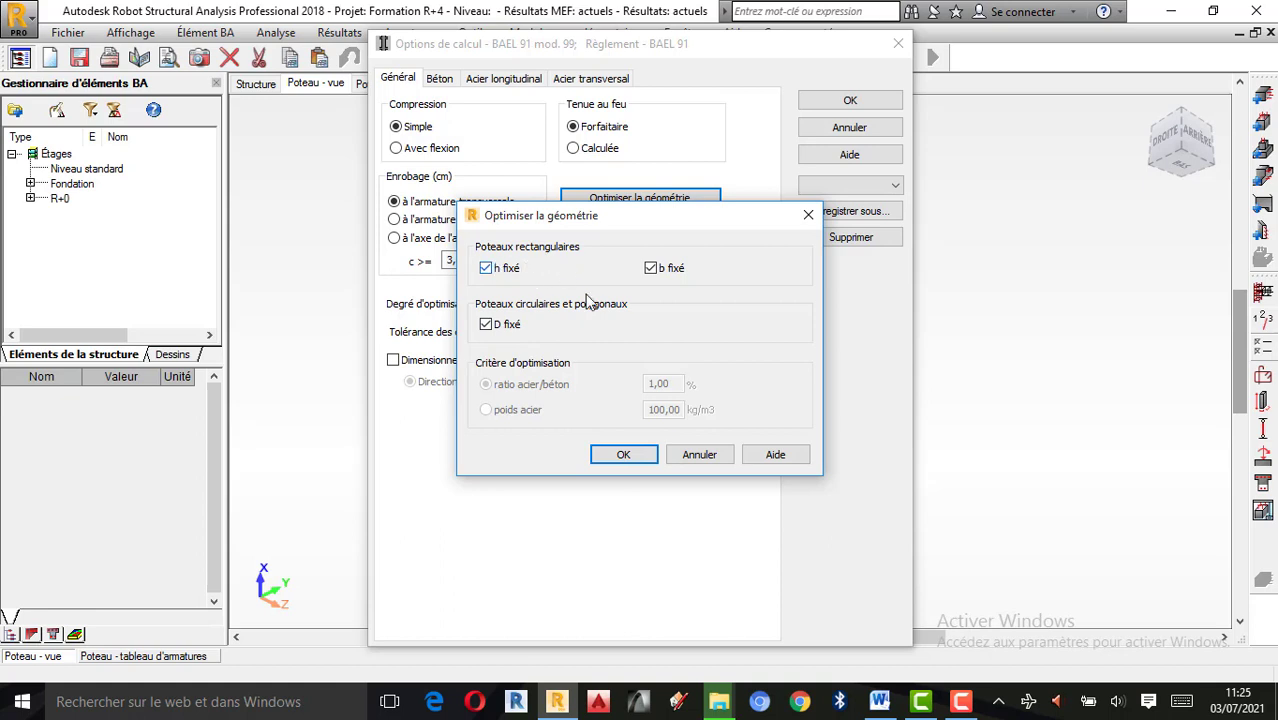
left_click(632, 458)
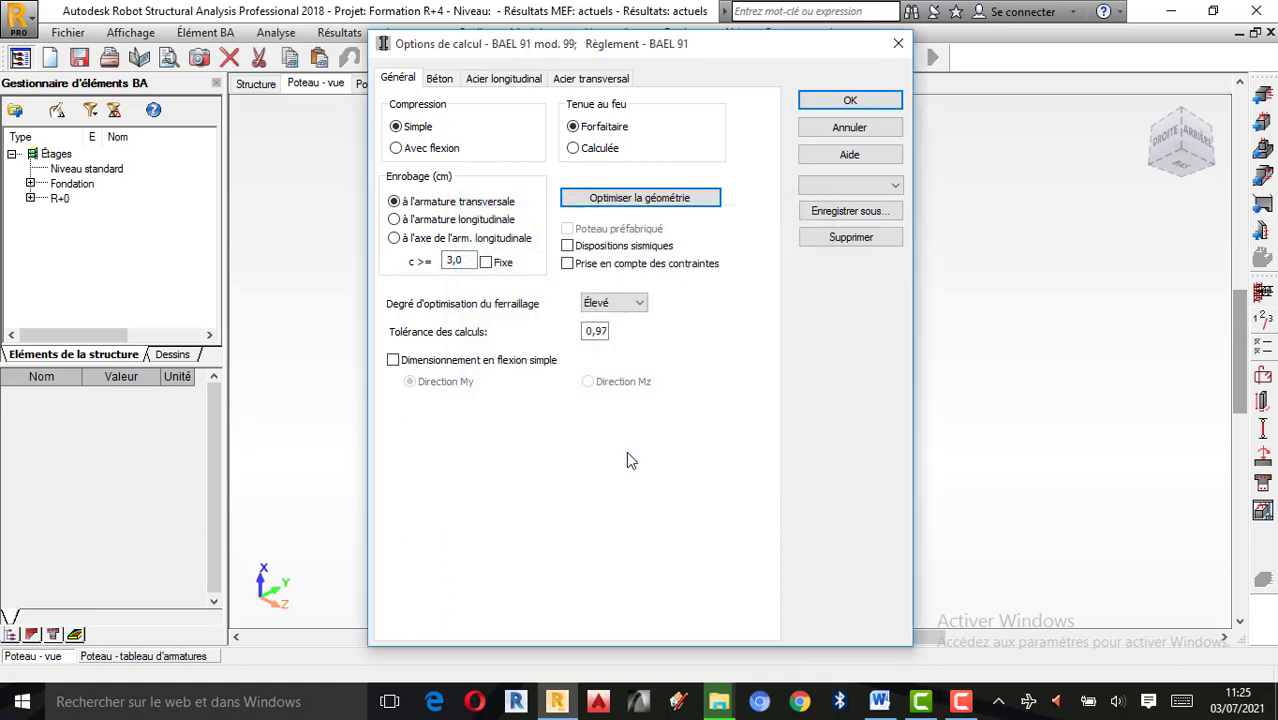
Set the concrete to BETON25 with a unit weight of 2500 kG/m3 and an aggregate diameter of 25 mm
left_click(449, 86)
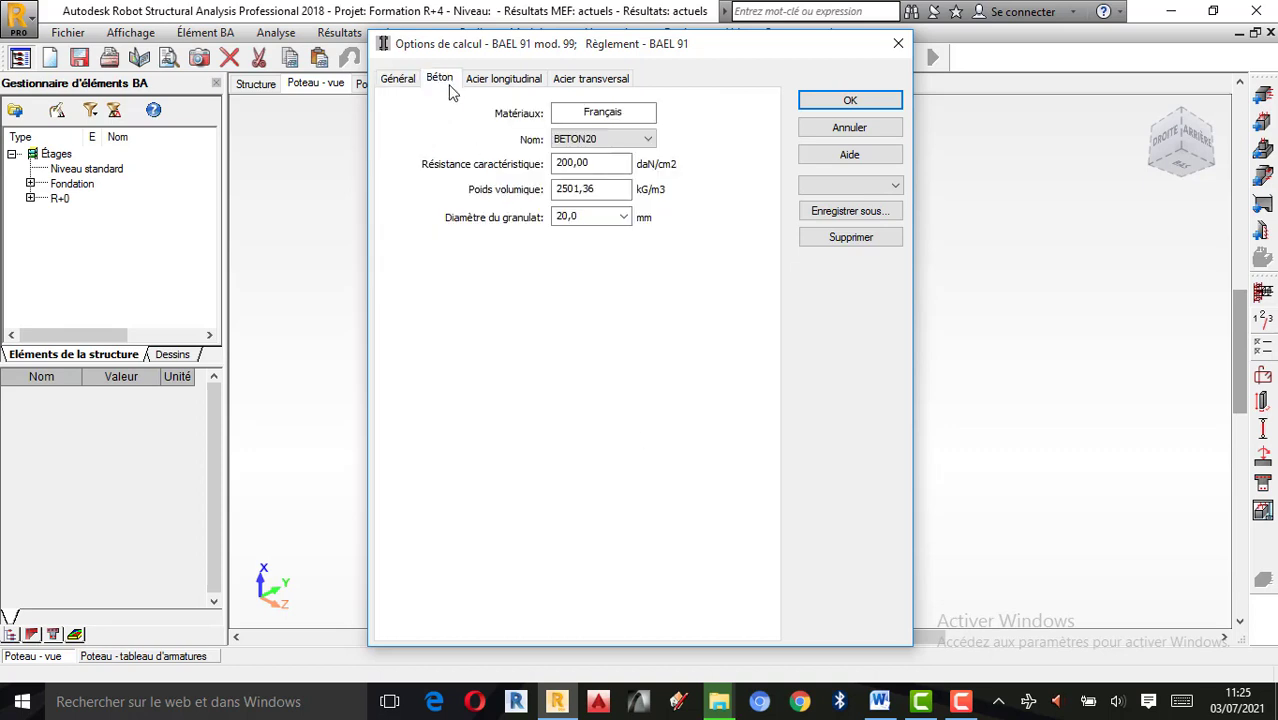
left_click(647, 139)
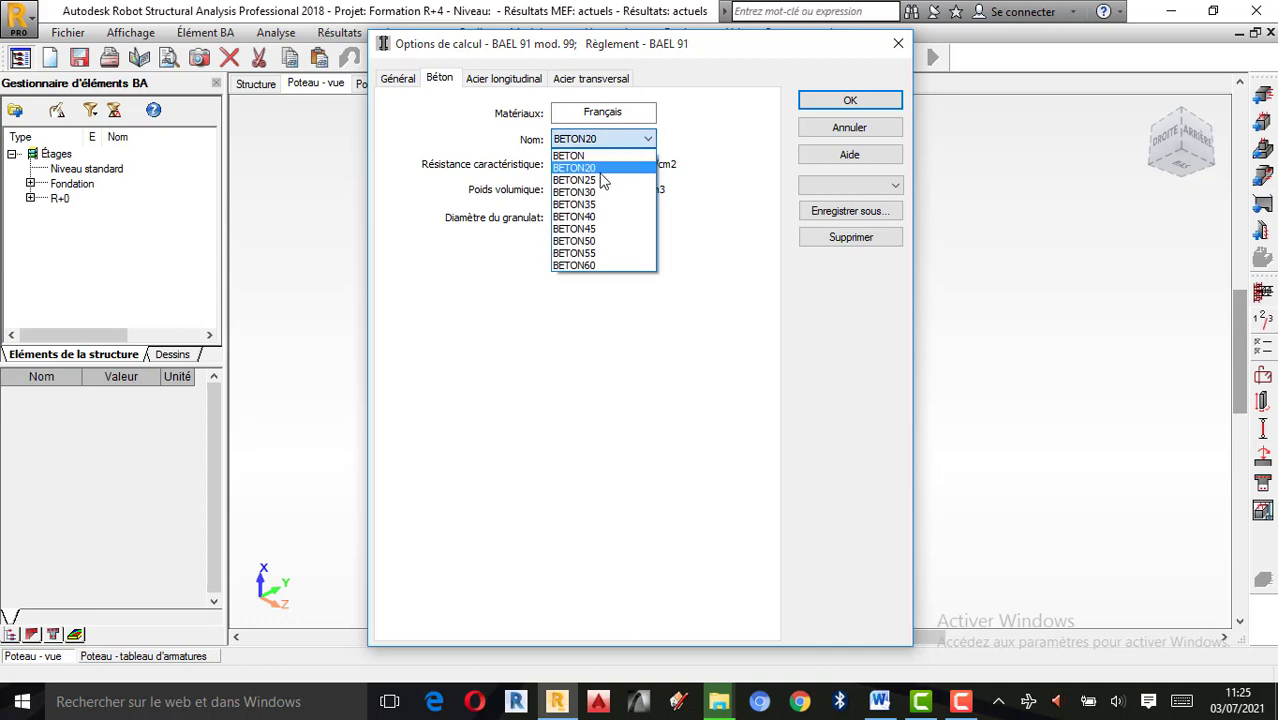
left_click(600, 180)
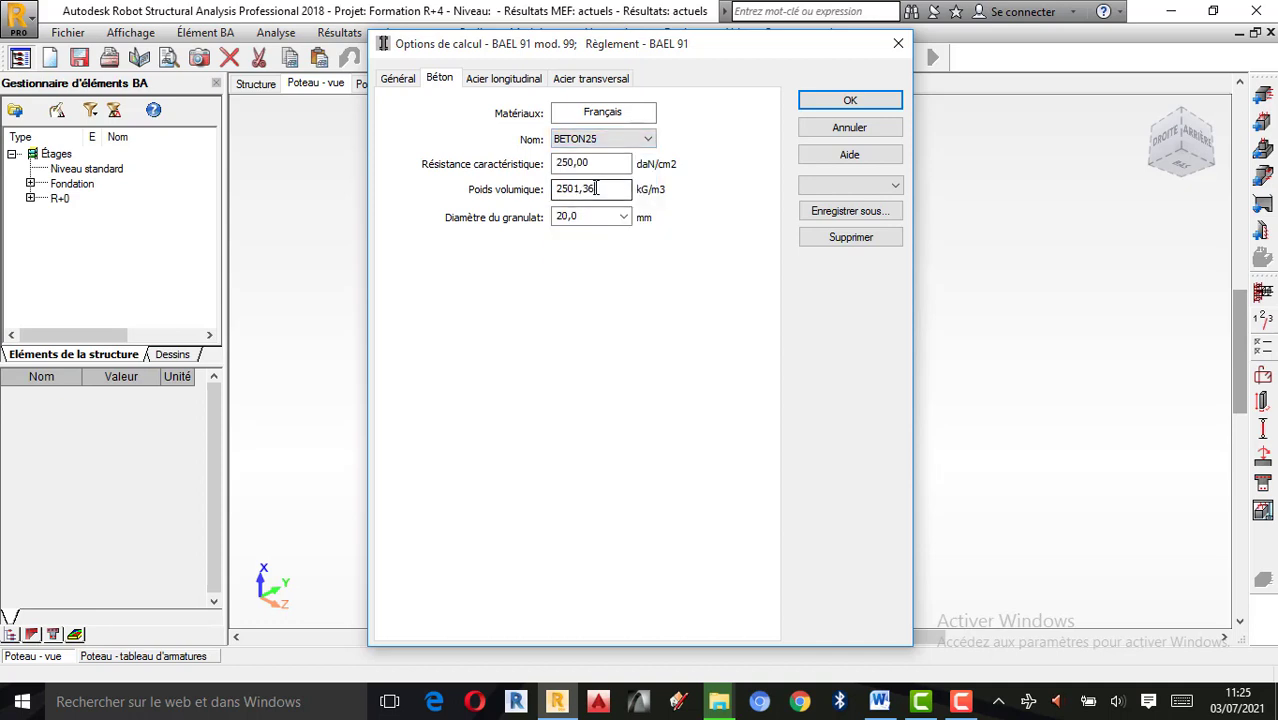
double_click(596, 188)
left_click(751, 410)
left_click(757, 391)
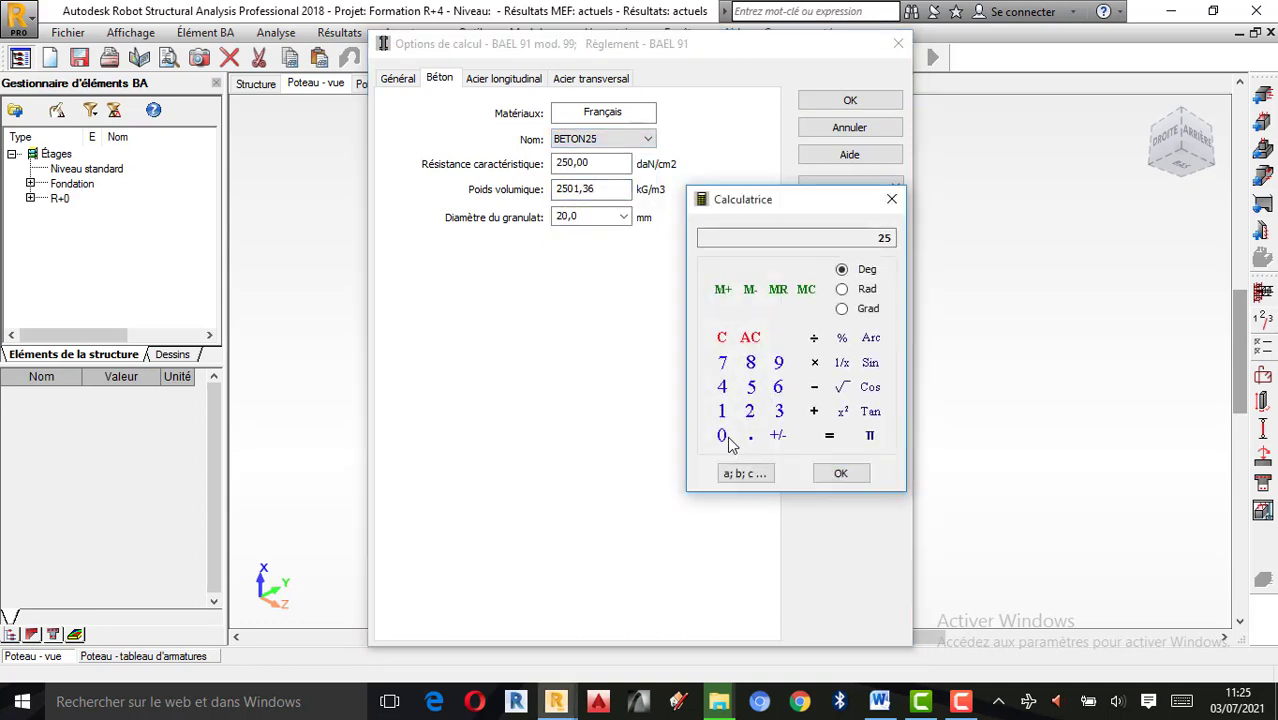
double_click(729, 443)
left_click(840, 473)
left_click(892, 199)
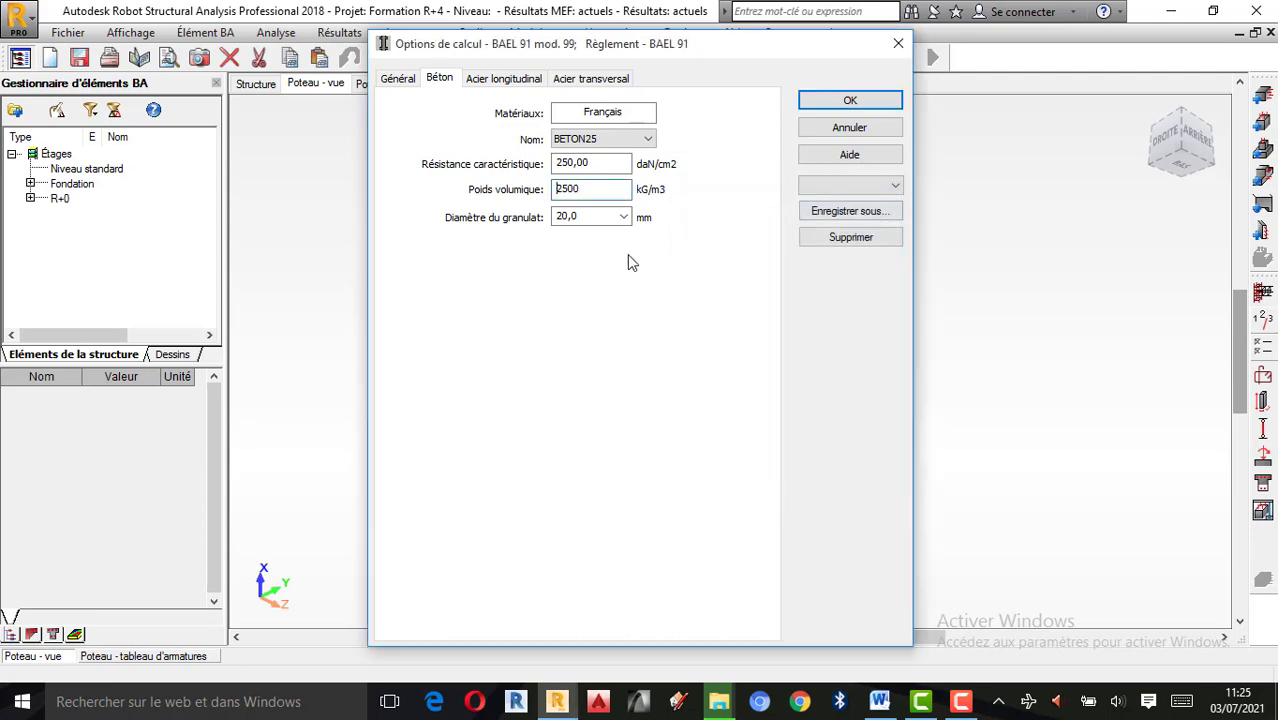
left_click(589, 219)
type("25")
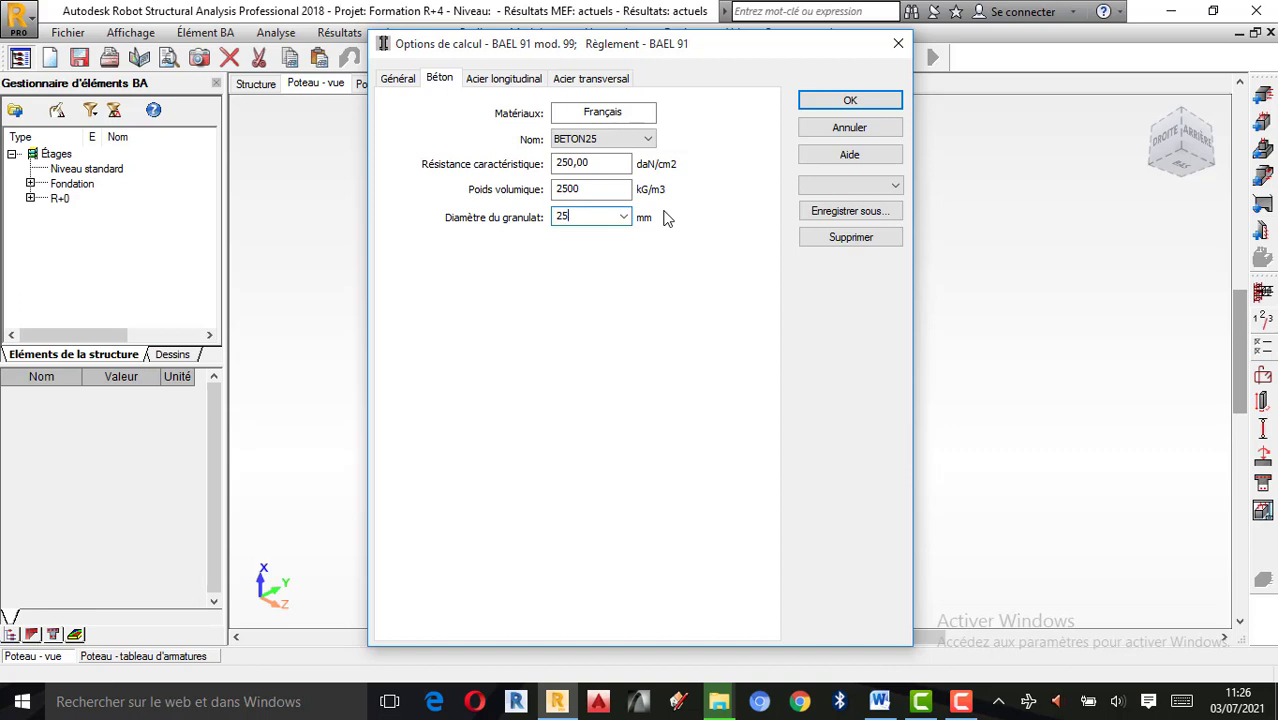
Set the longitudinal steel class to HA 400 and exclude the 6, 8 and 10 mm bar diameters
left_click(494, 84)
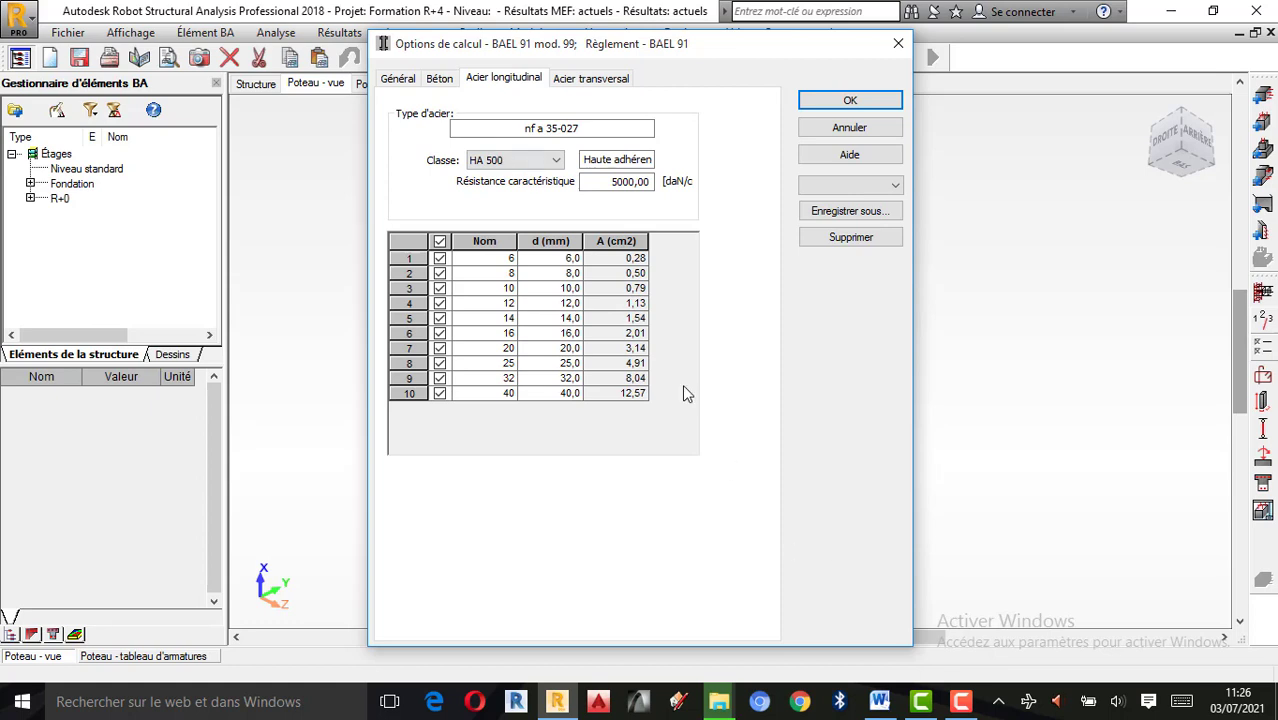
left_click(556, 161)
left_click(510, 179)
left_click(439, 259)
left_click(439, 259)
left_click(440, 273)
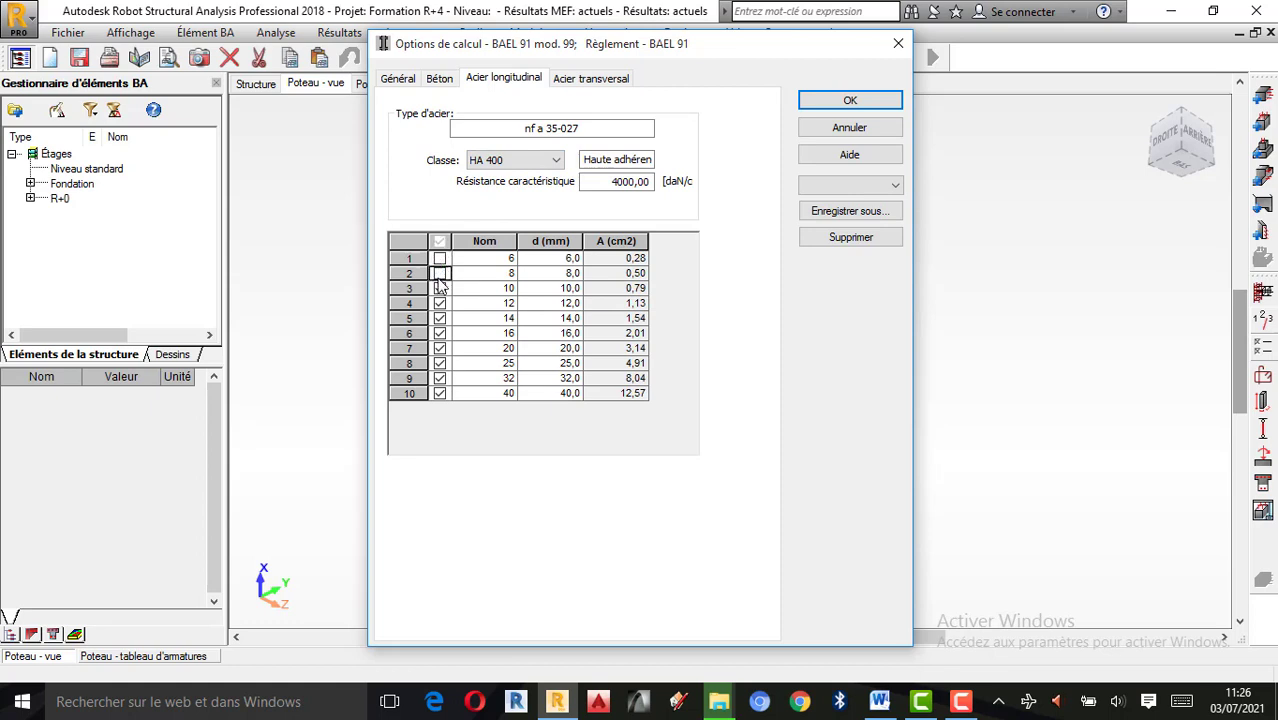
left_click(441, 289)
Set the transverse steel class to HA 400 and allow only the 6 and 8 mm bar diameters
left_click(597, 78)
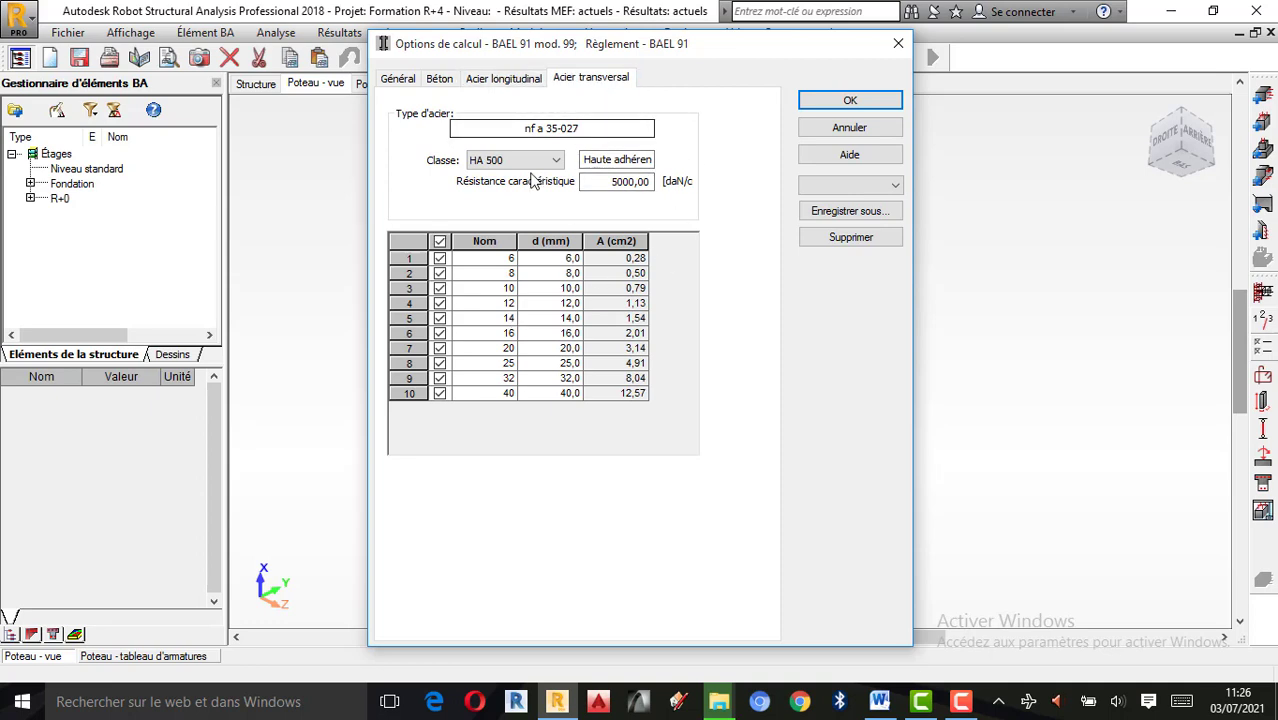
left_click(500, 161)
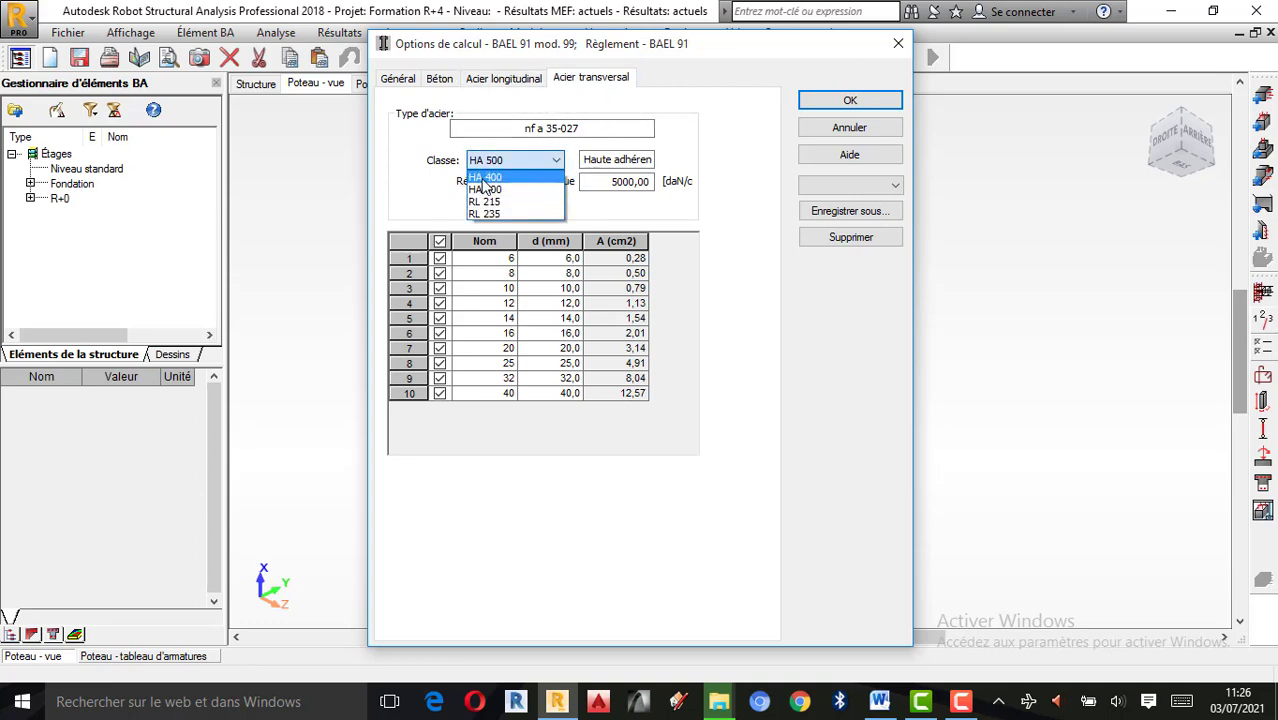
left_click(480, 179)
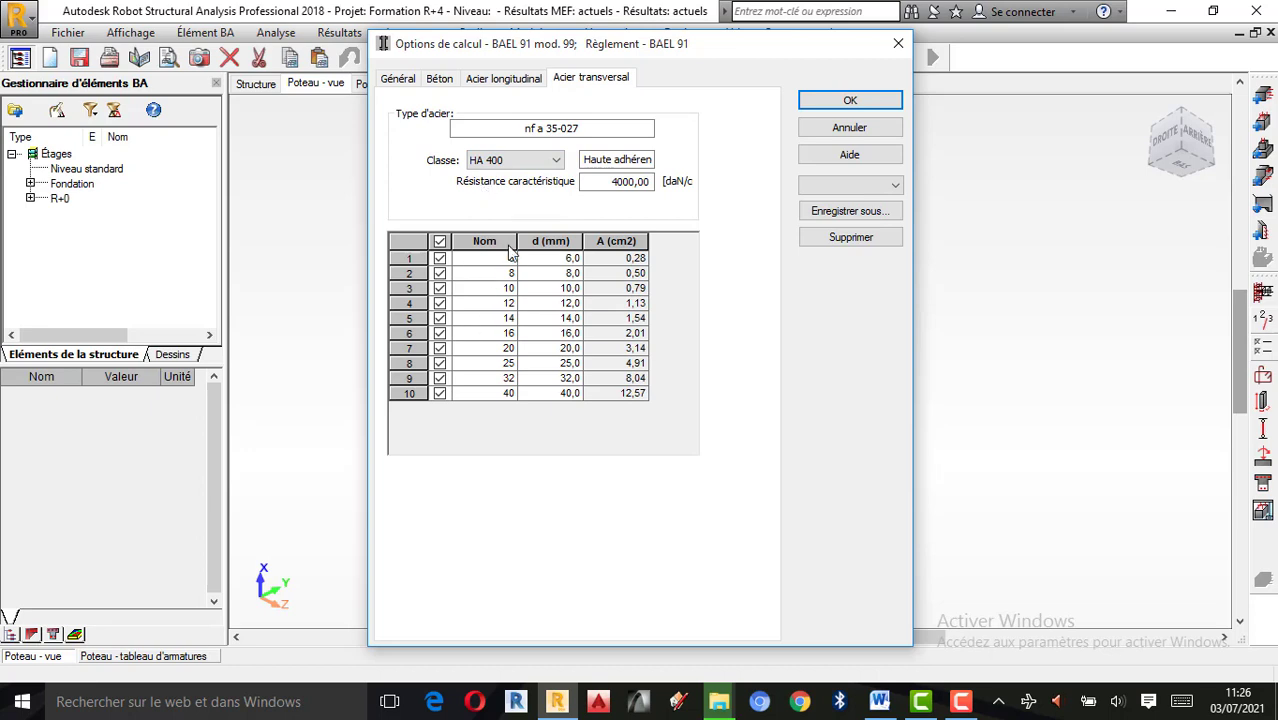
left_click(440, 242)
left_click(440, 258)
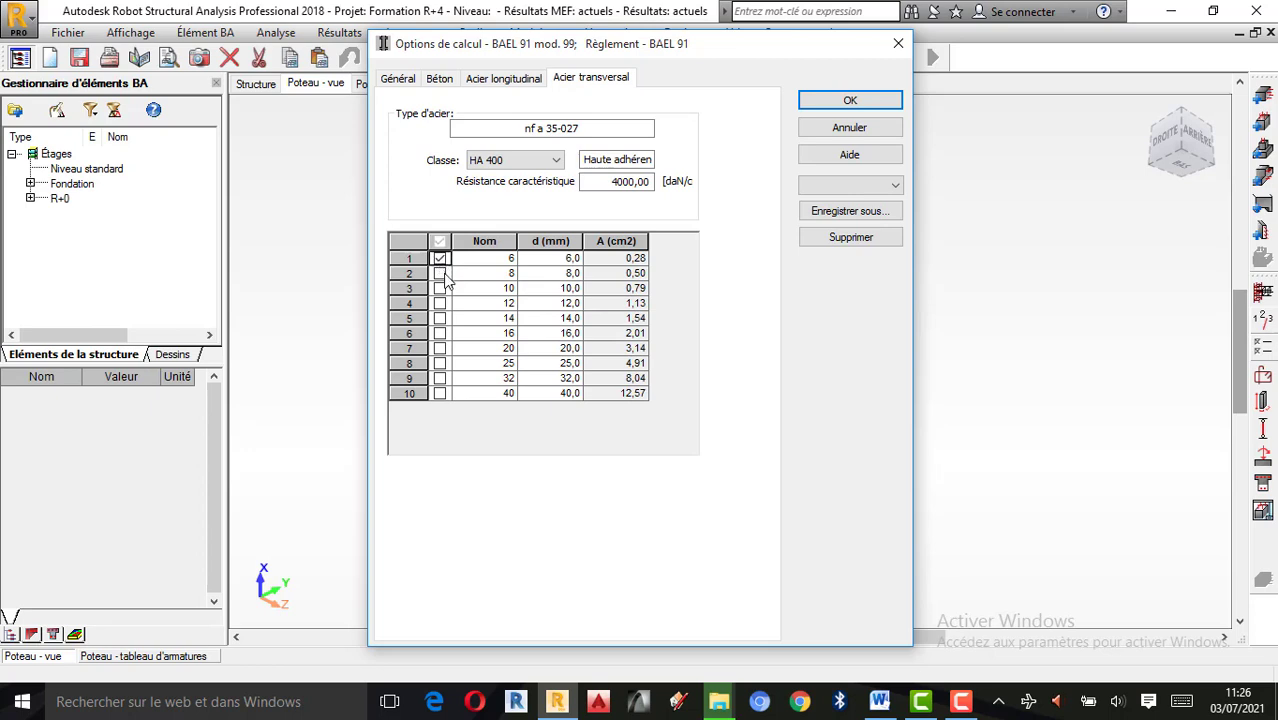
left_click(440, 273)
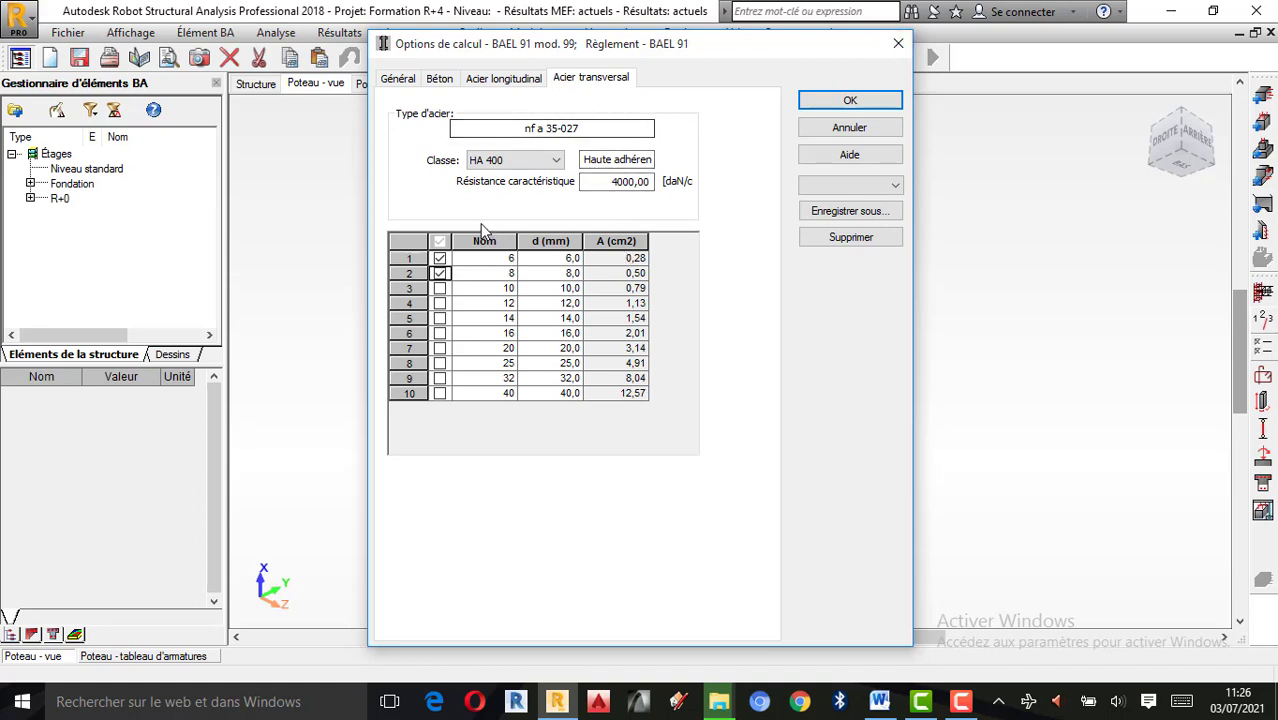
Save the calculation options under the name Poteau B.A Ferraillage and confirm them for the column
left_click(847, 215)
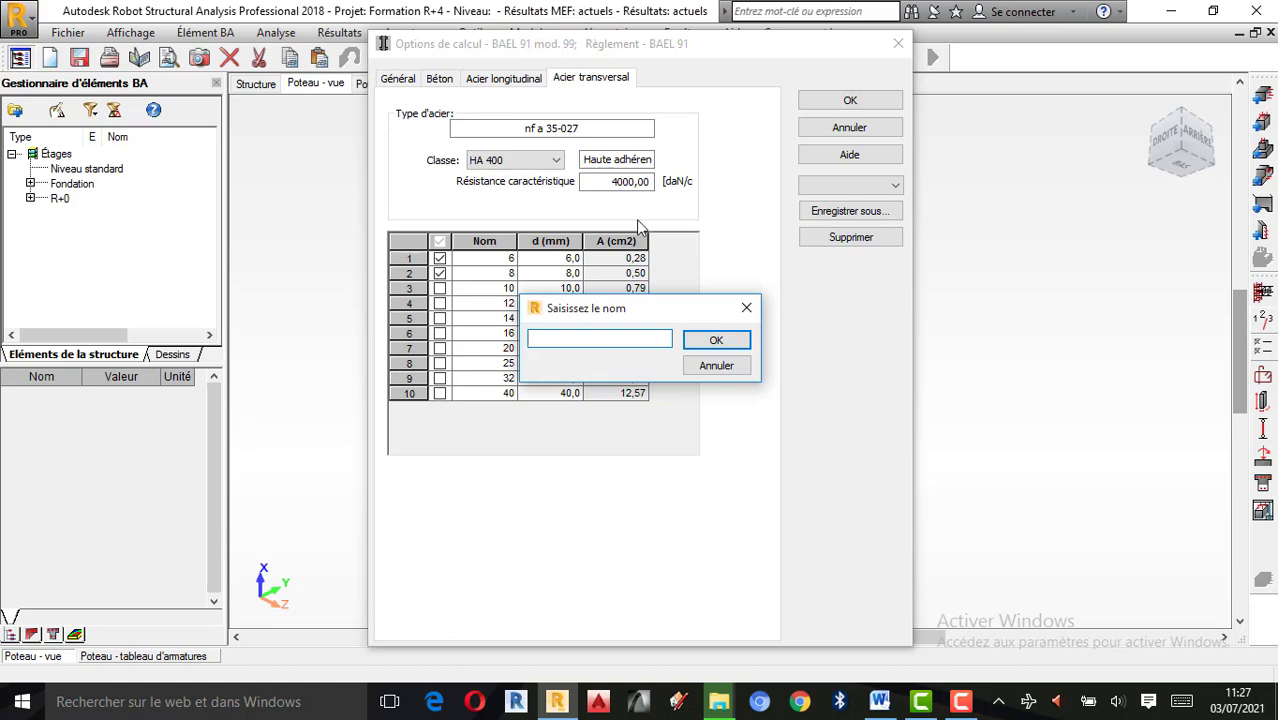
type("Pou")
type("eau Fer")
type("raillage")
left_click(565, 340)
type("BA")
left_click(572, 339)
type(".")
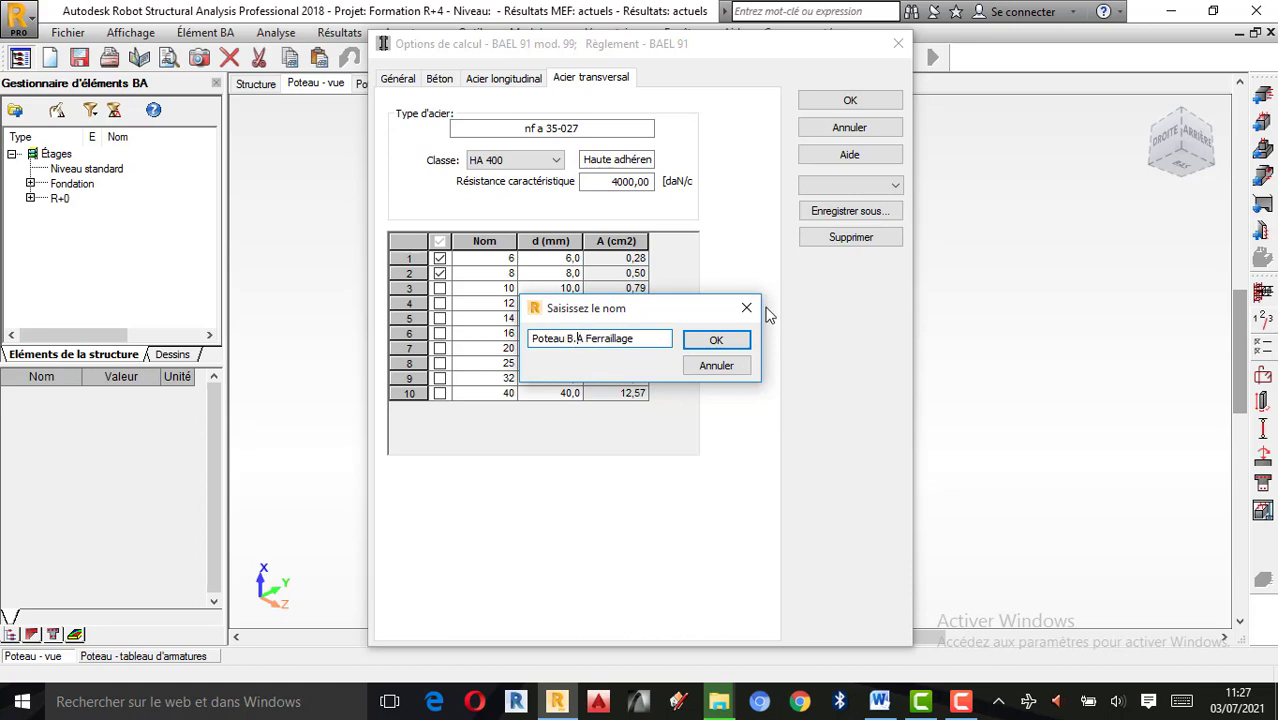
left_click(712, 342)
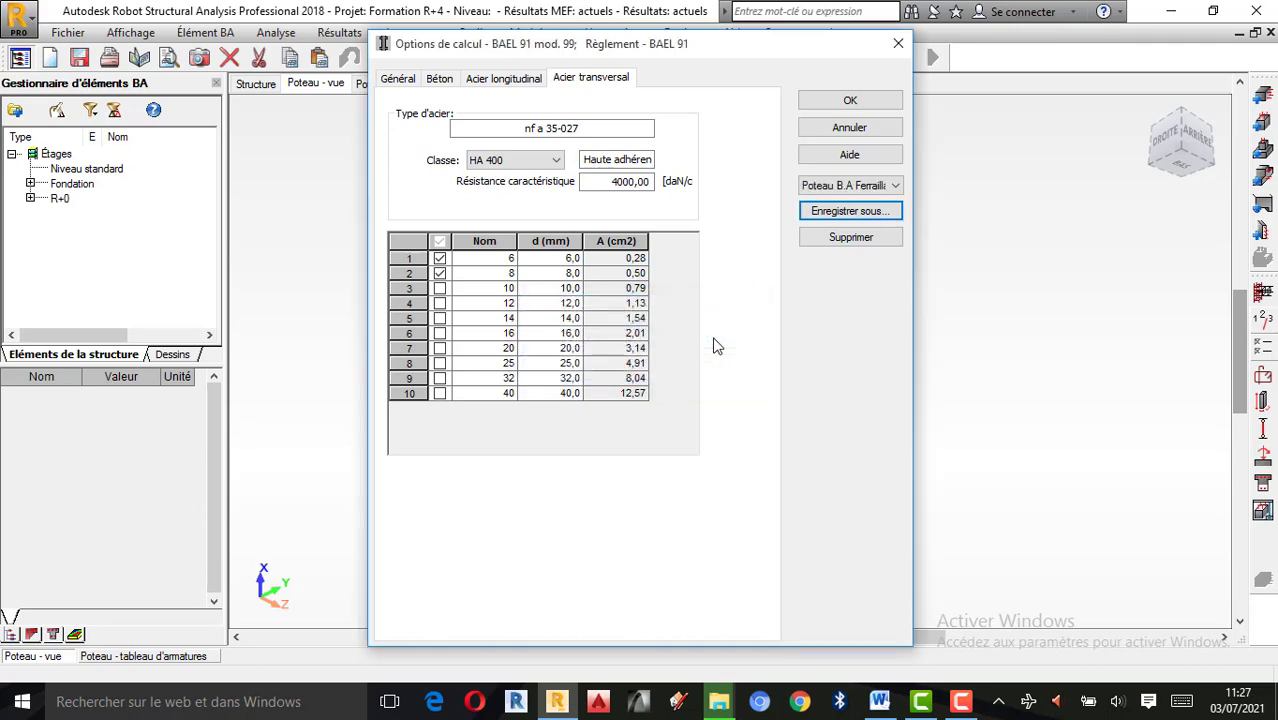
left_click(842, 102)
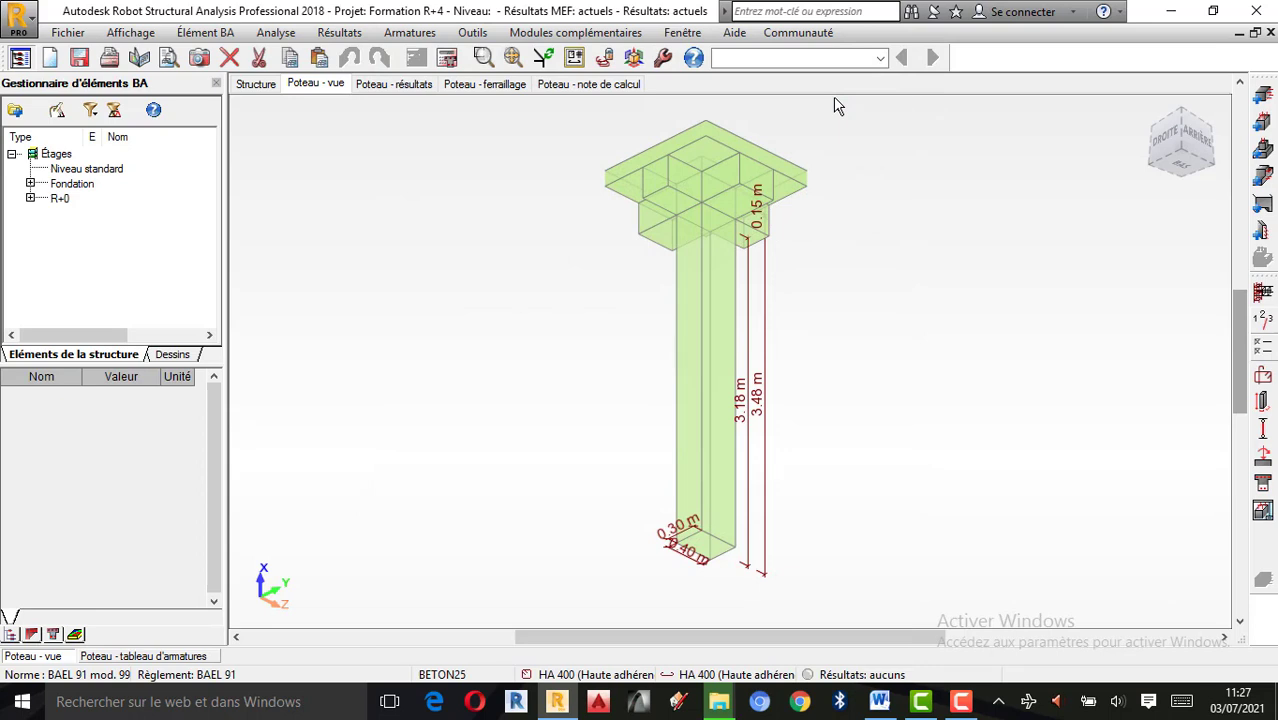
Open the column's reinforcement layout and limit the corner bars to 1 per bundle, keeping their diameter on Auto
left_click(1264, 380)
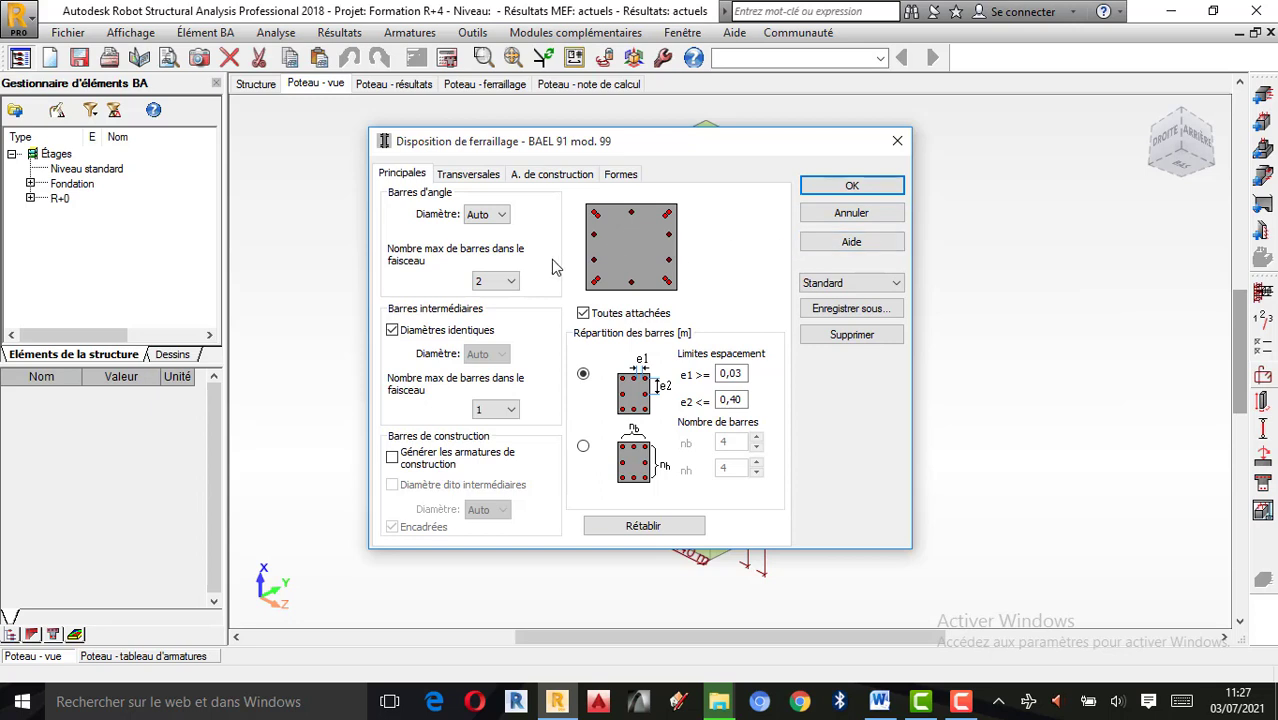
left_click(512, 281)
left_click(512, 282)
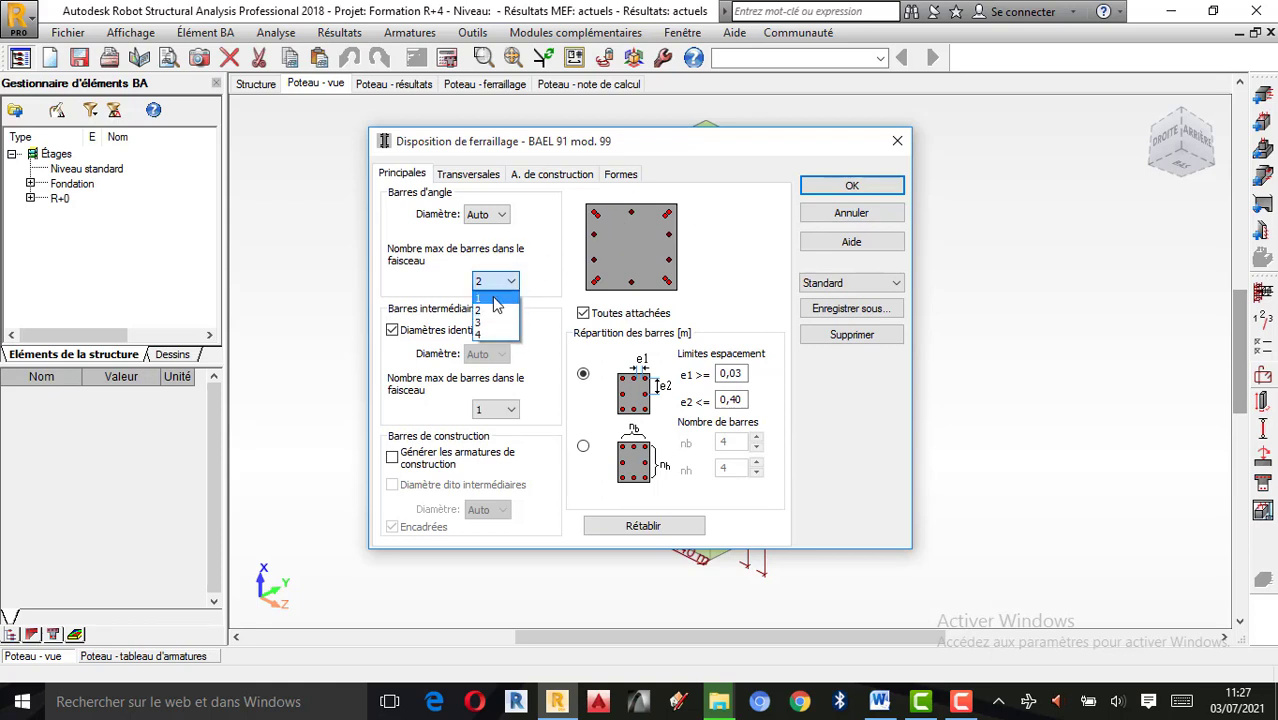
left_click(494, 298)
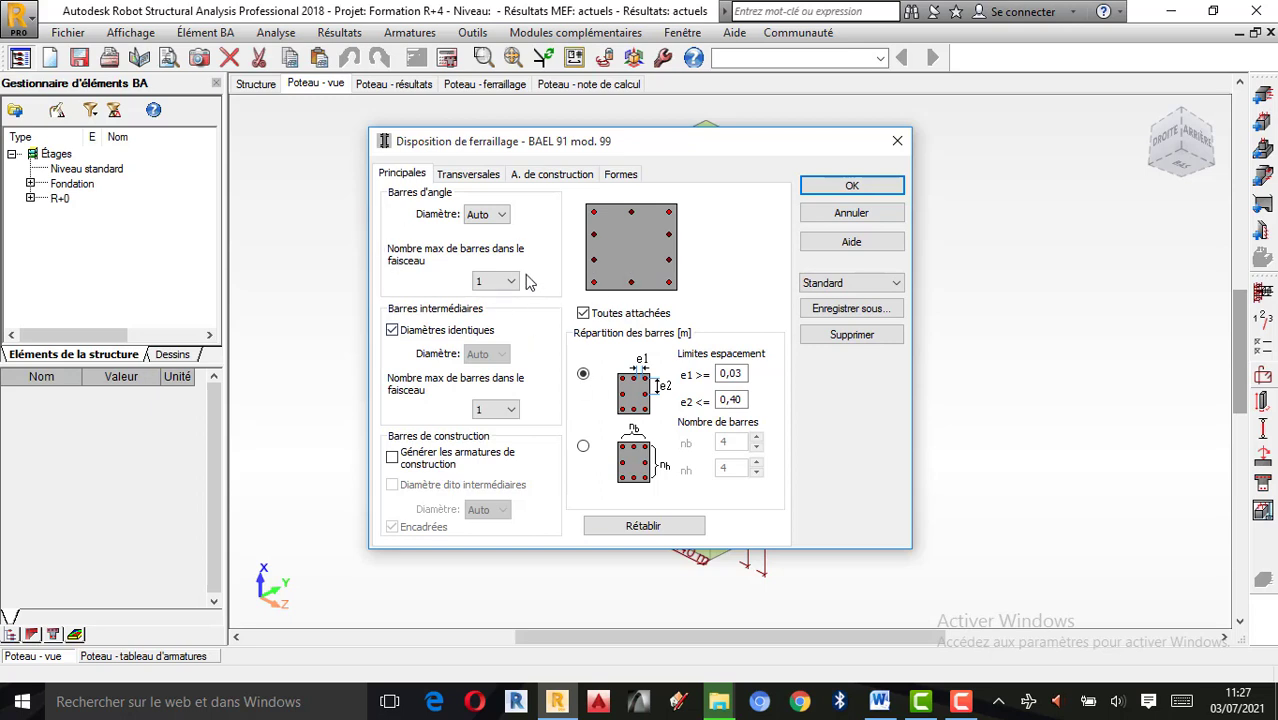
left_click(500, 220)
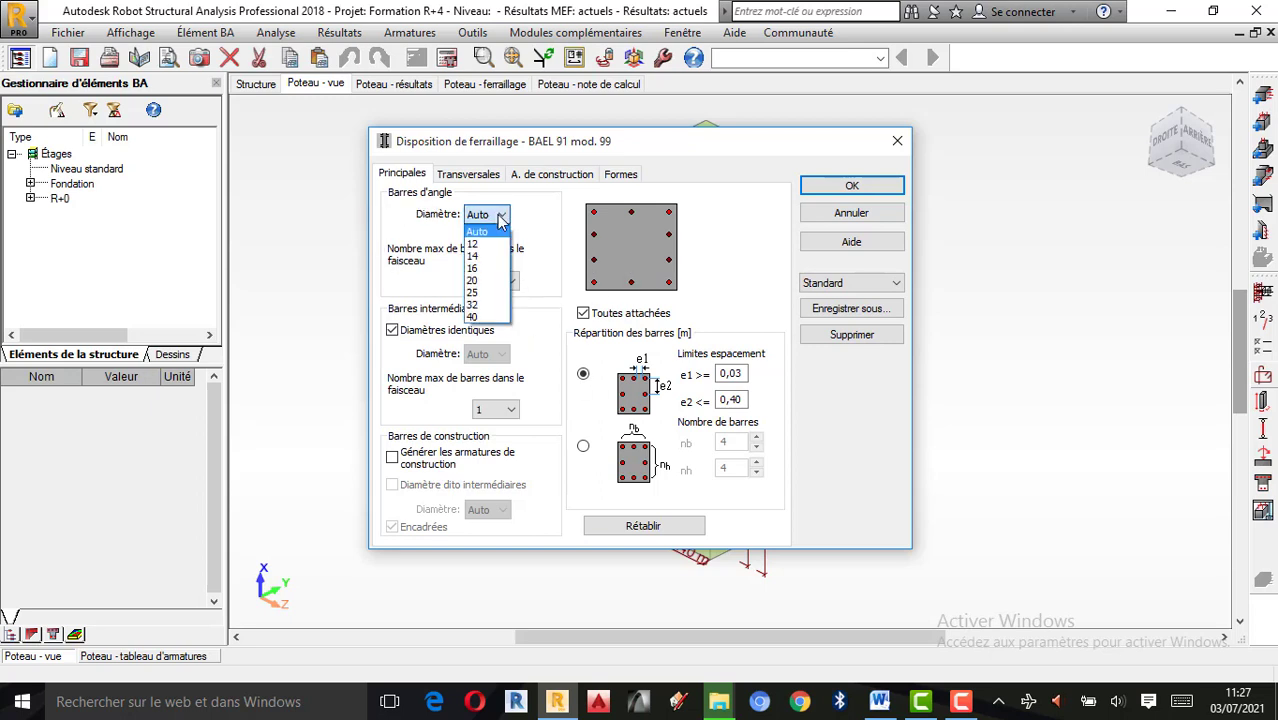
left_click(502, 216)
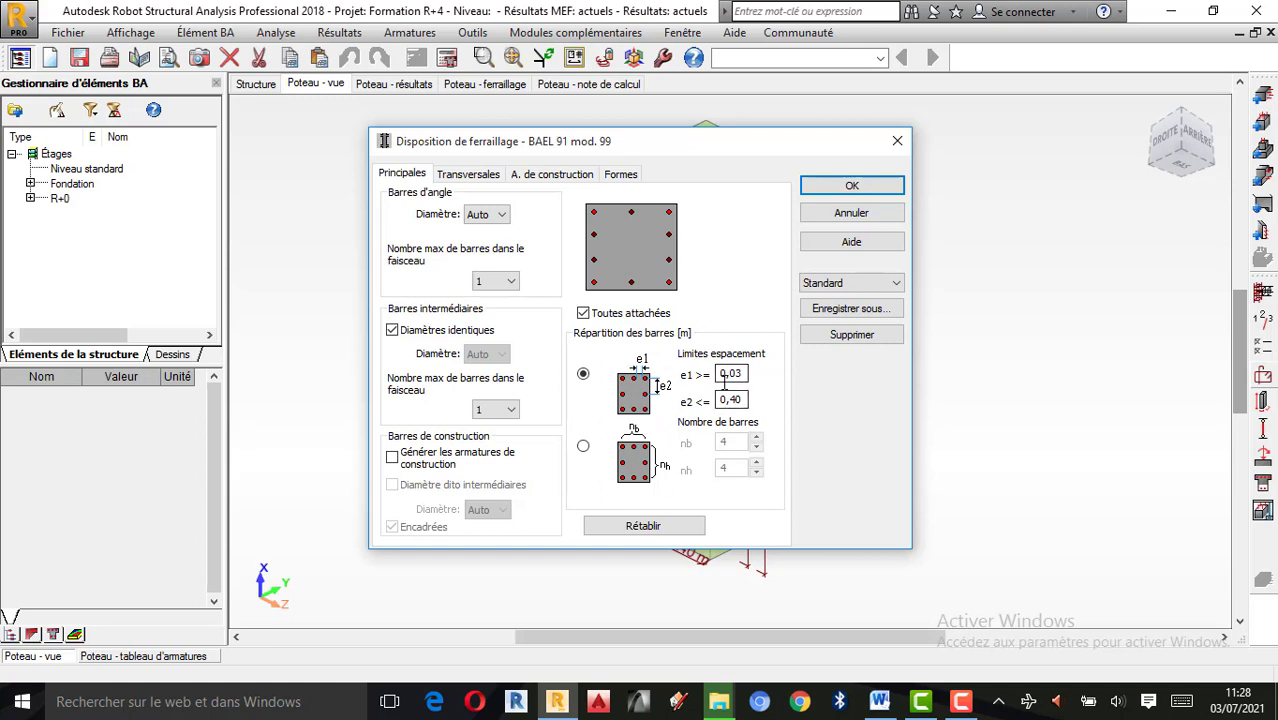
left_click(965, 706)
left_click(1191, 611)
left_click(585, 449)
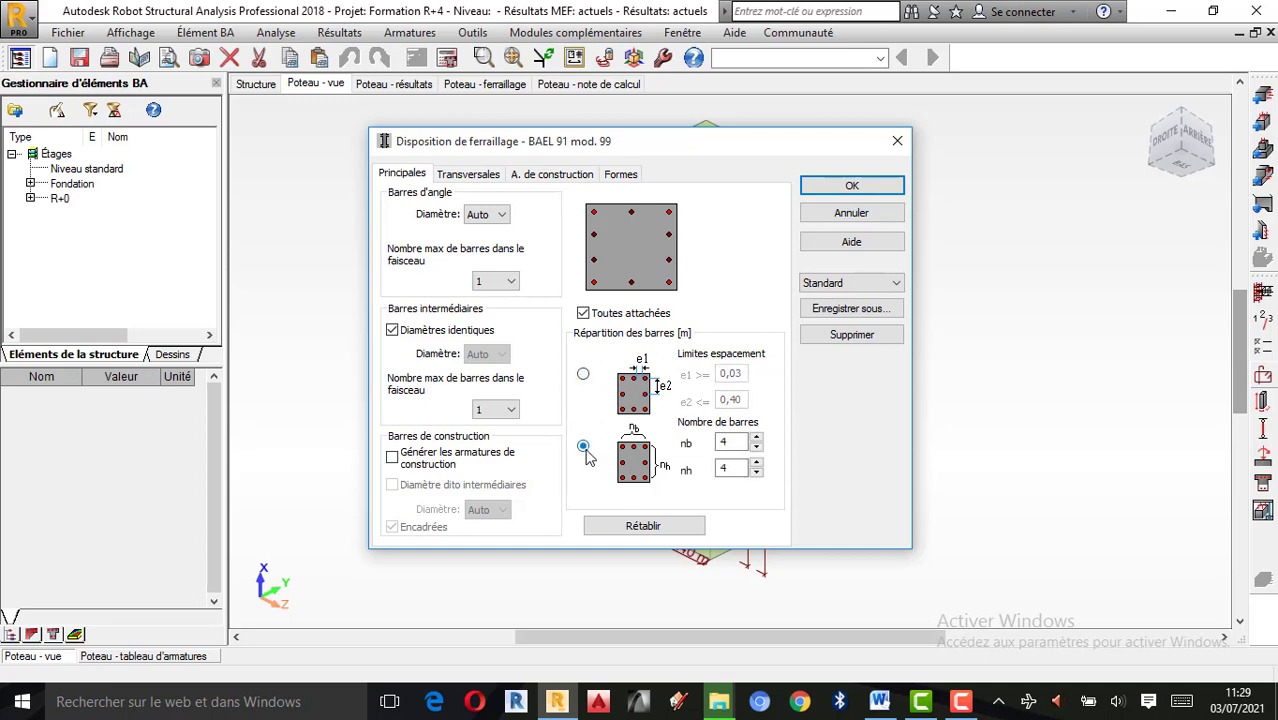
left_click(722, 443)
left_click(584, 376)
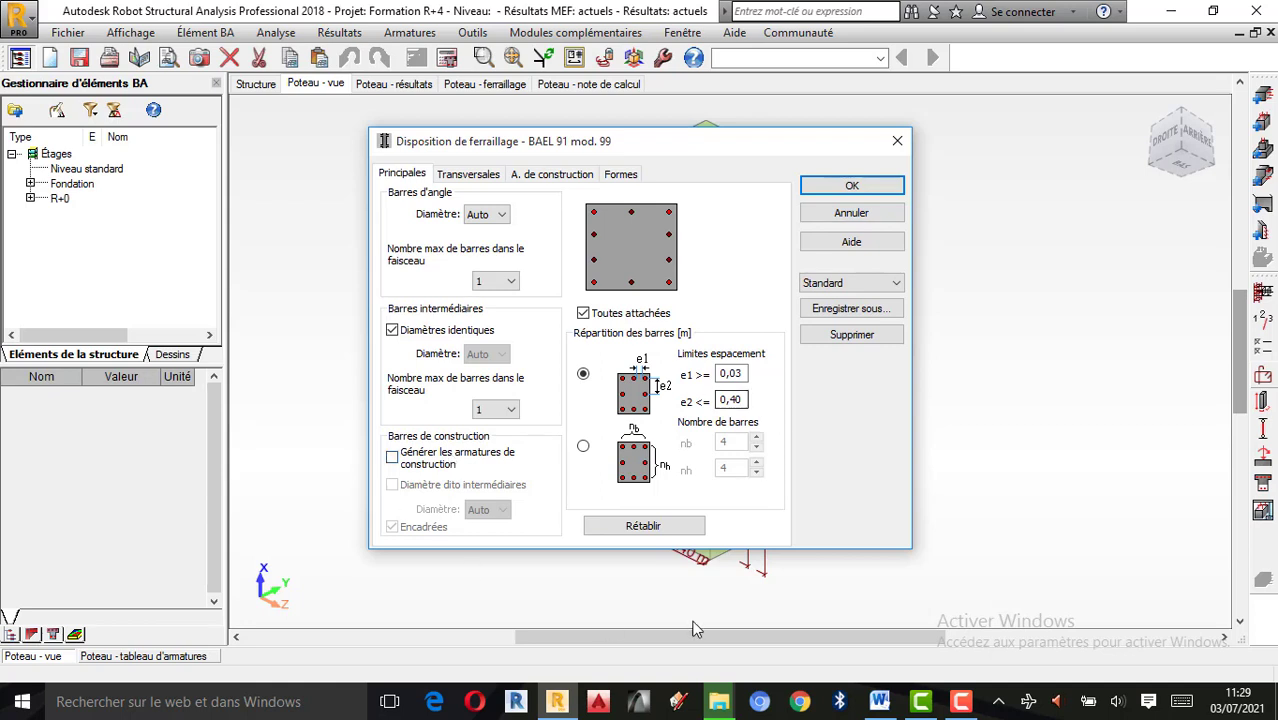
Select the overlapping closed-stirrup arrangement for the rectangular column's transverse reinforcement
left_click(468, 174)
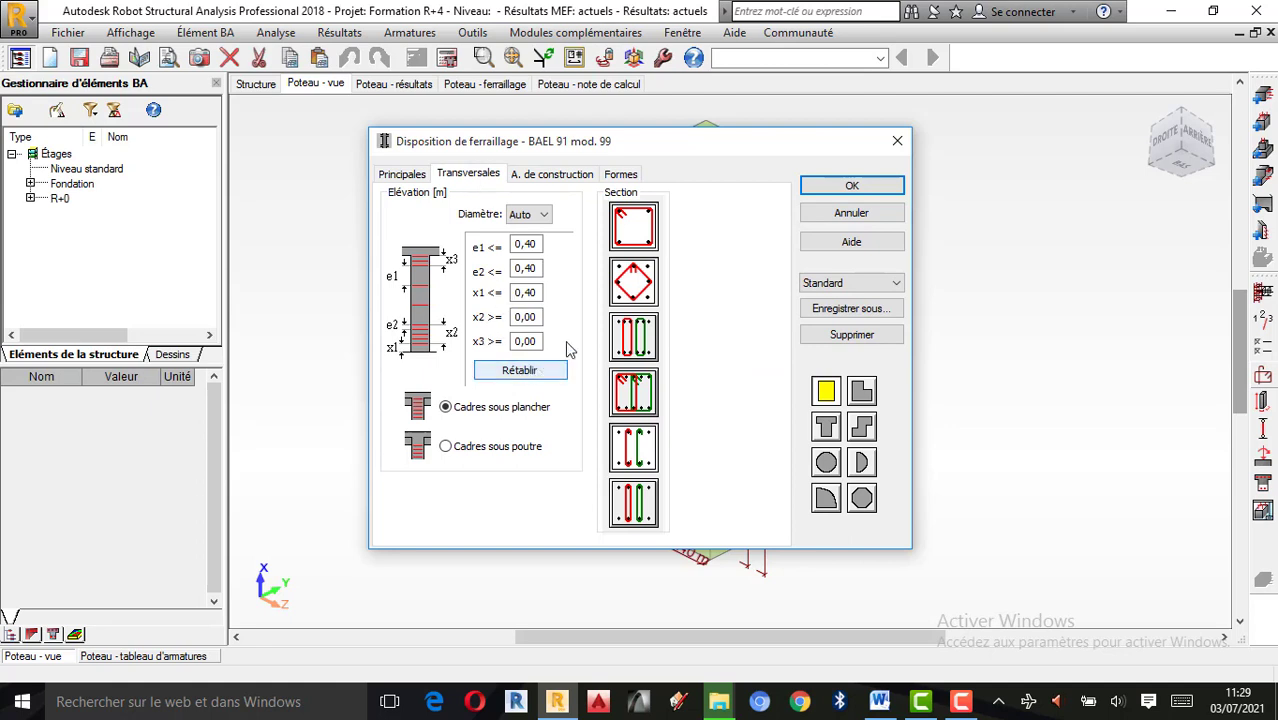
left_click(412, 175)
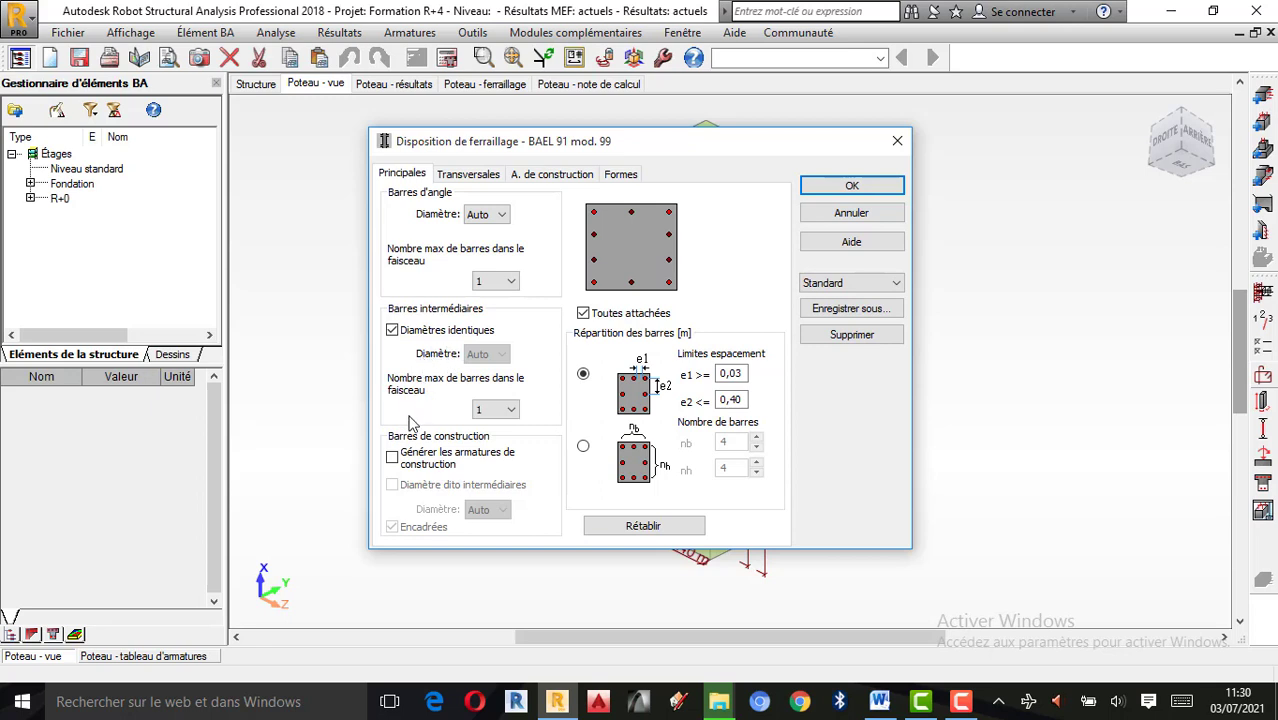
left_click(475, 178)
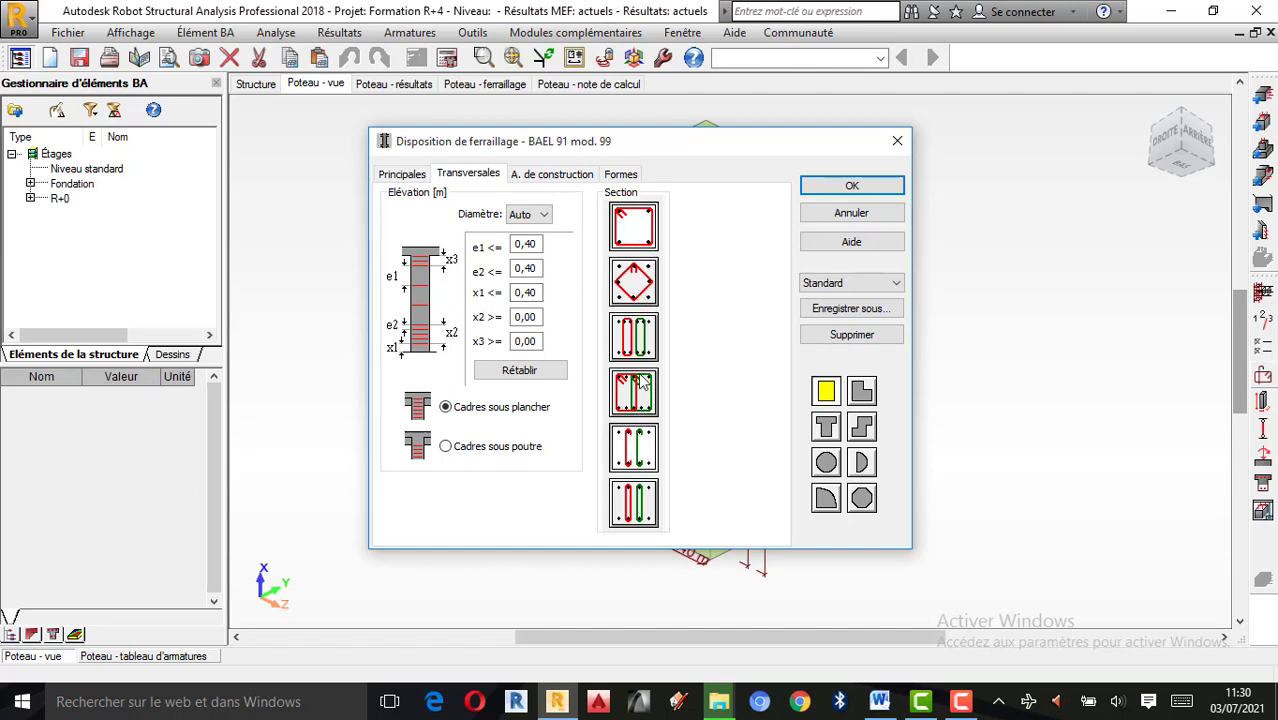
left_click(645, 405)
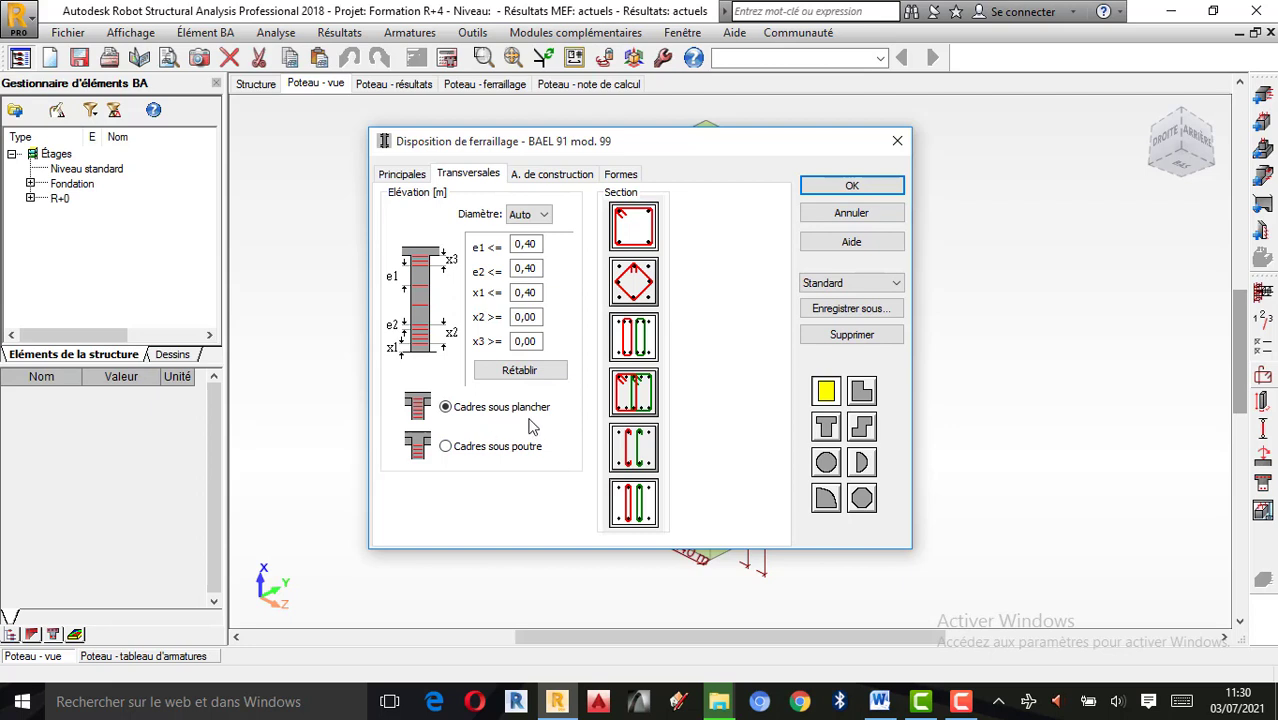
Review the construction bar settings and the available starter bar diameters, leaving the diameter on Auto
left_click(551, 177)
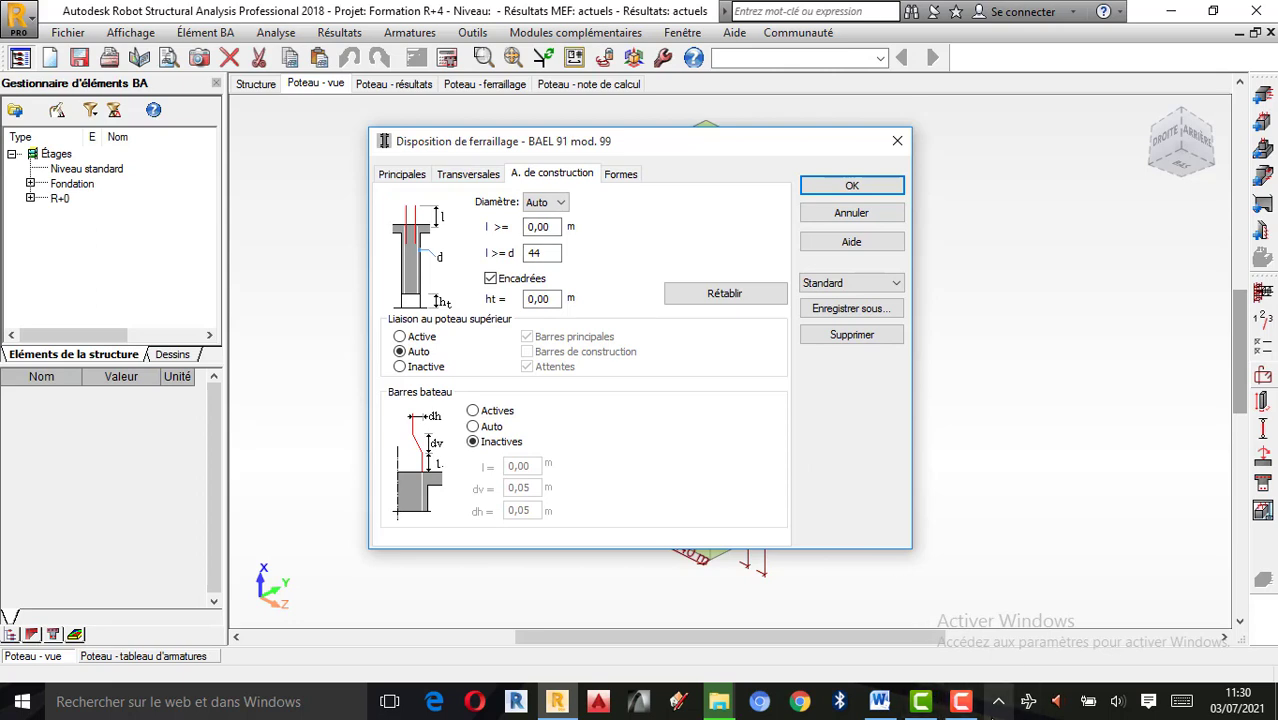
left_click(961, 702)
left_click(1188, 618)
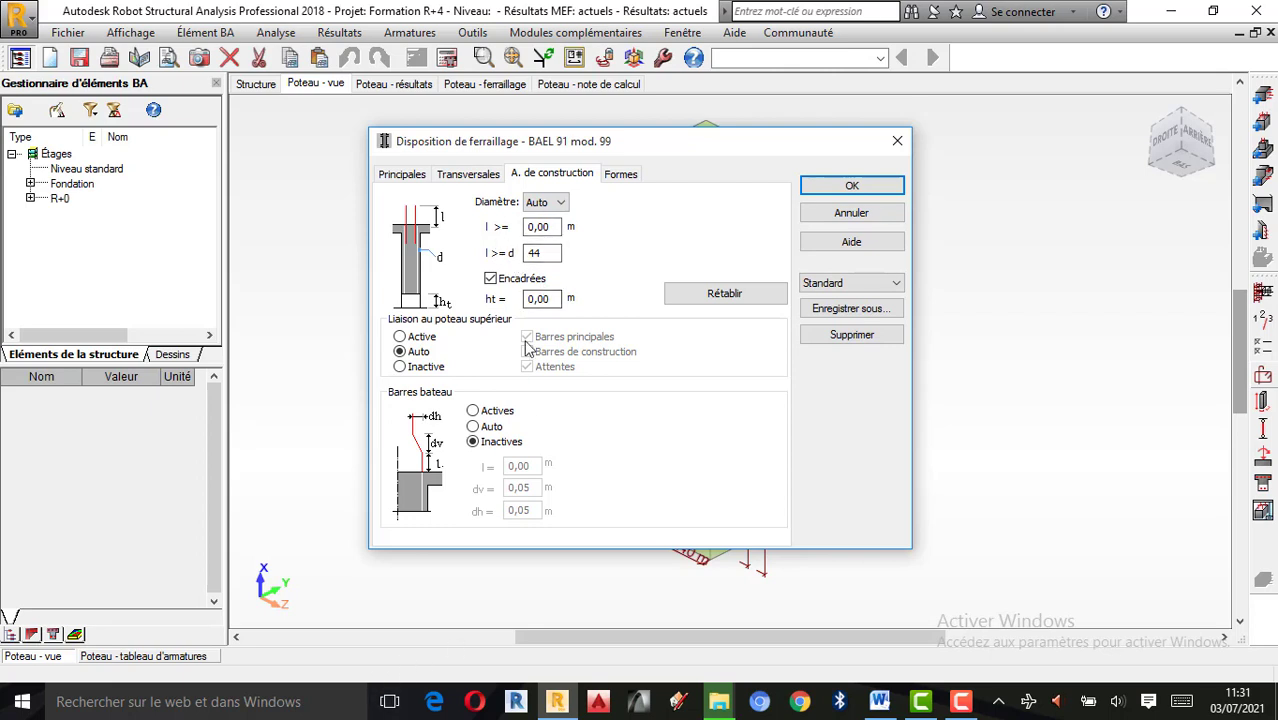
left_click(543, 202)
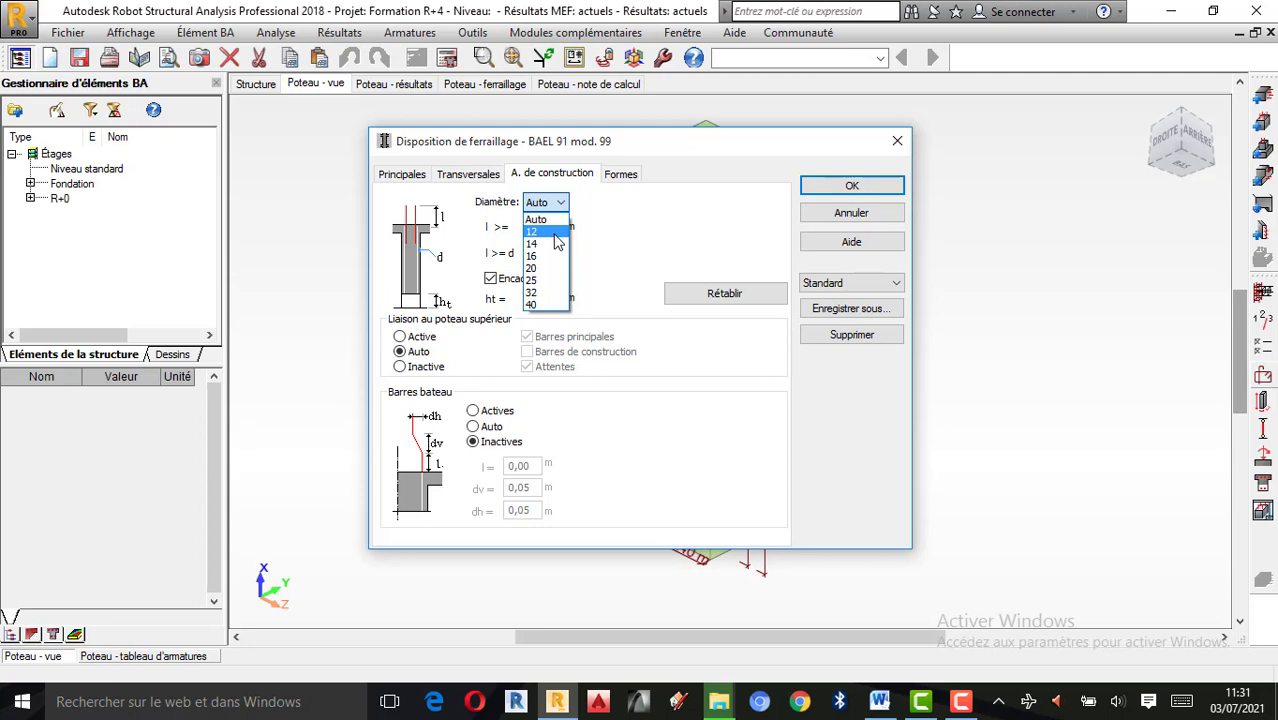
left_click(646, 236)
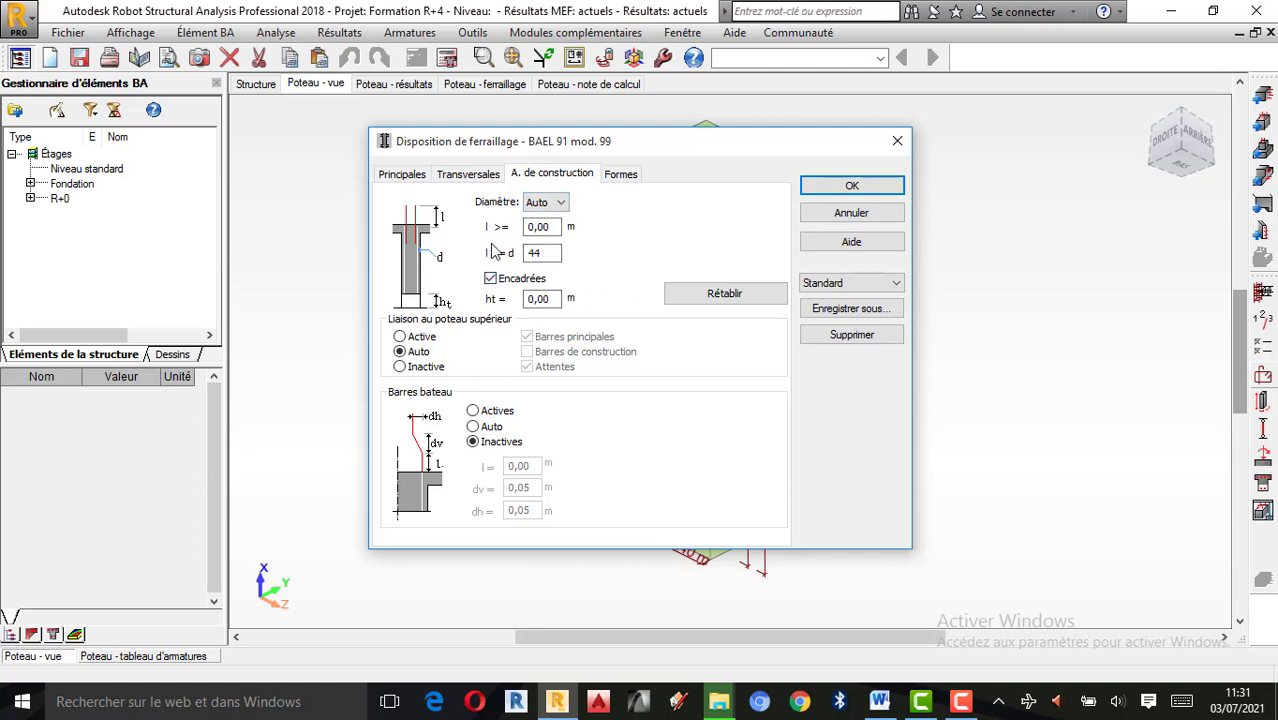
Switch to the Windows Calculatrice and place its window beside the reinforcement layout settings
left_click(147, 701)
type("CAL")
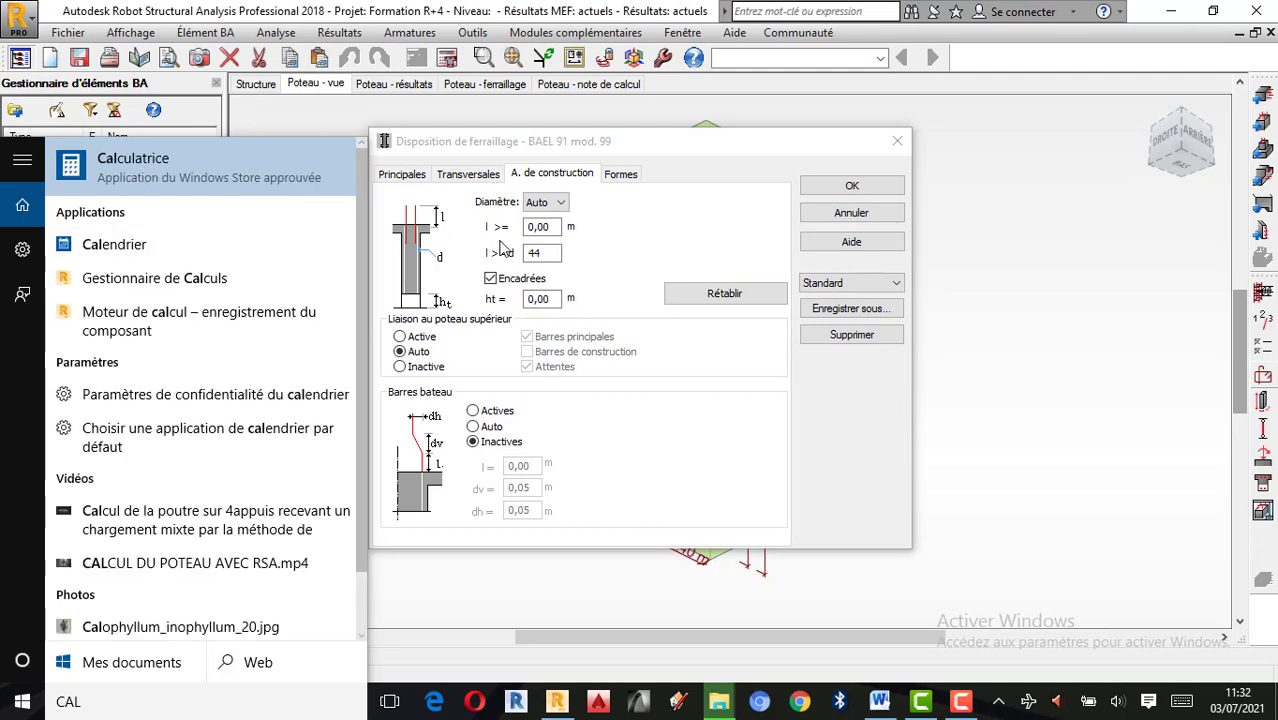
key("Return")
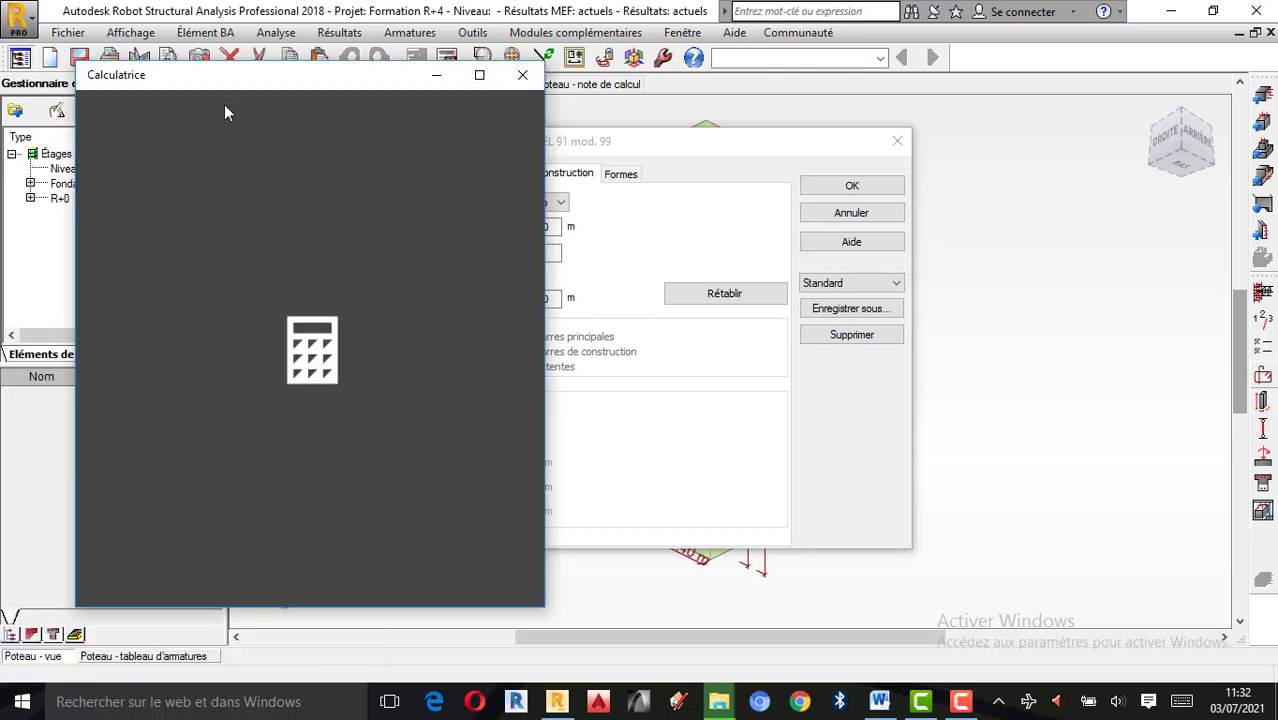
left_click_drag(244, 80, 180, 79)
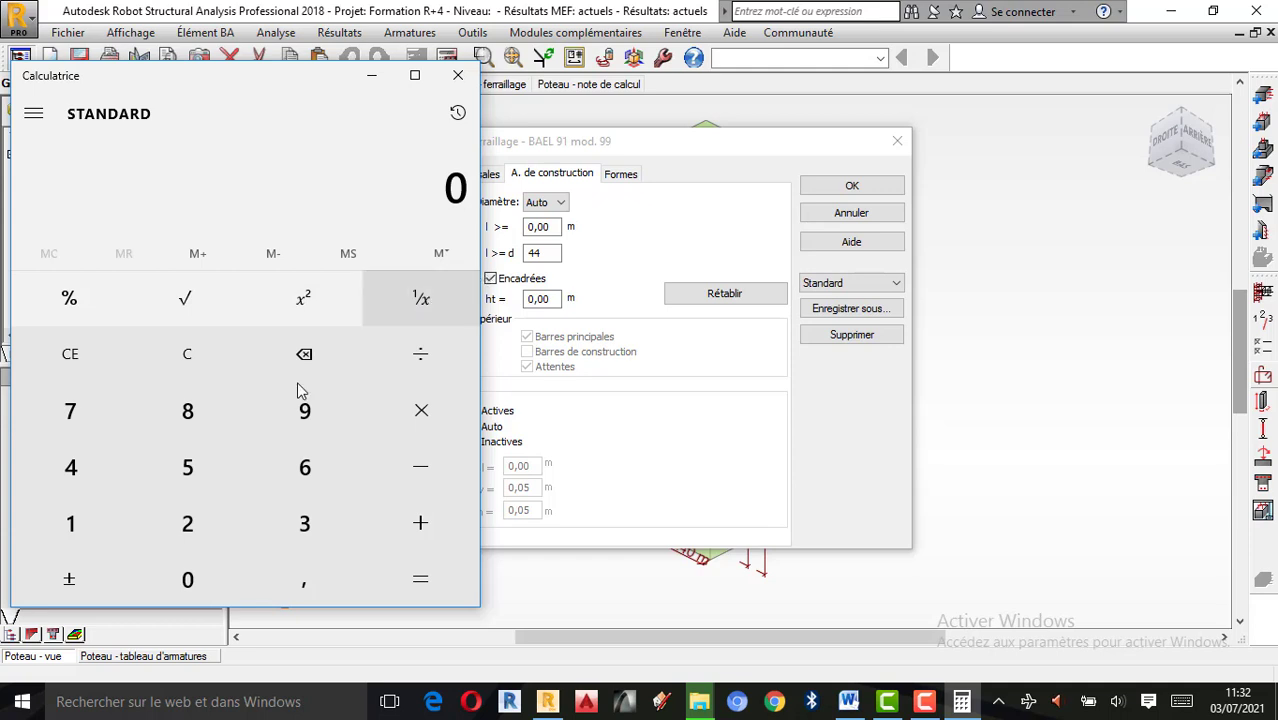
Try to calculate the starter bar length as 0,12 × 44
left_click(283, 584)
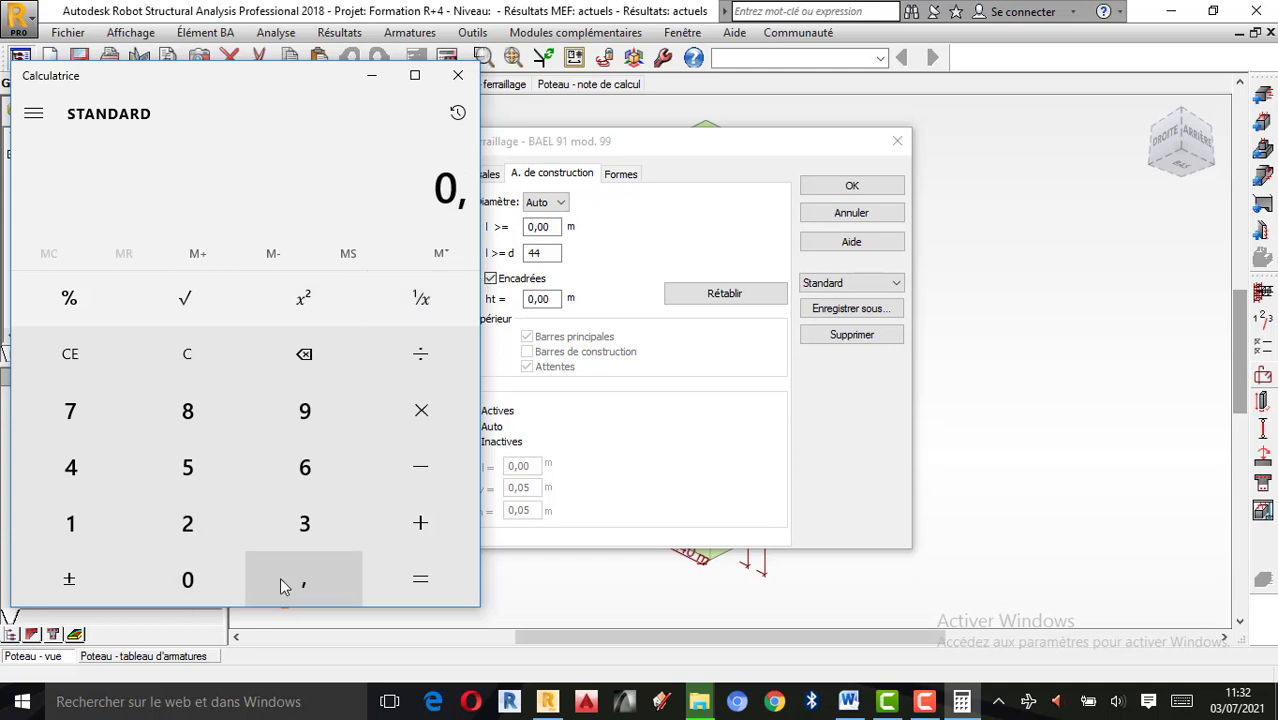
left_click(101, 534)
left_click(185, 528)
left_click(421, 410)
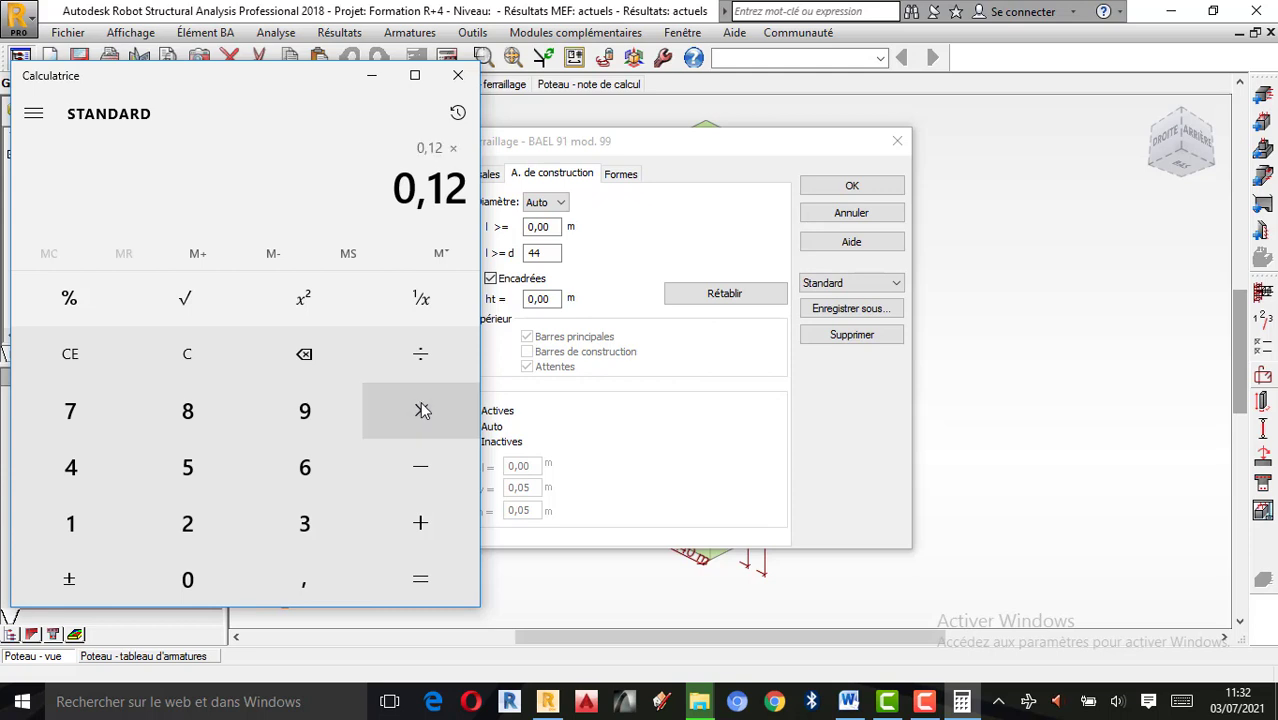
double_click(110, 480)
left_click(420, 579)
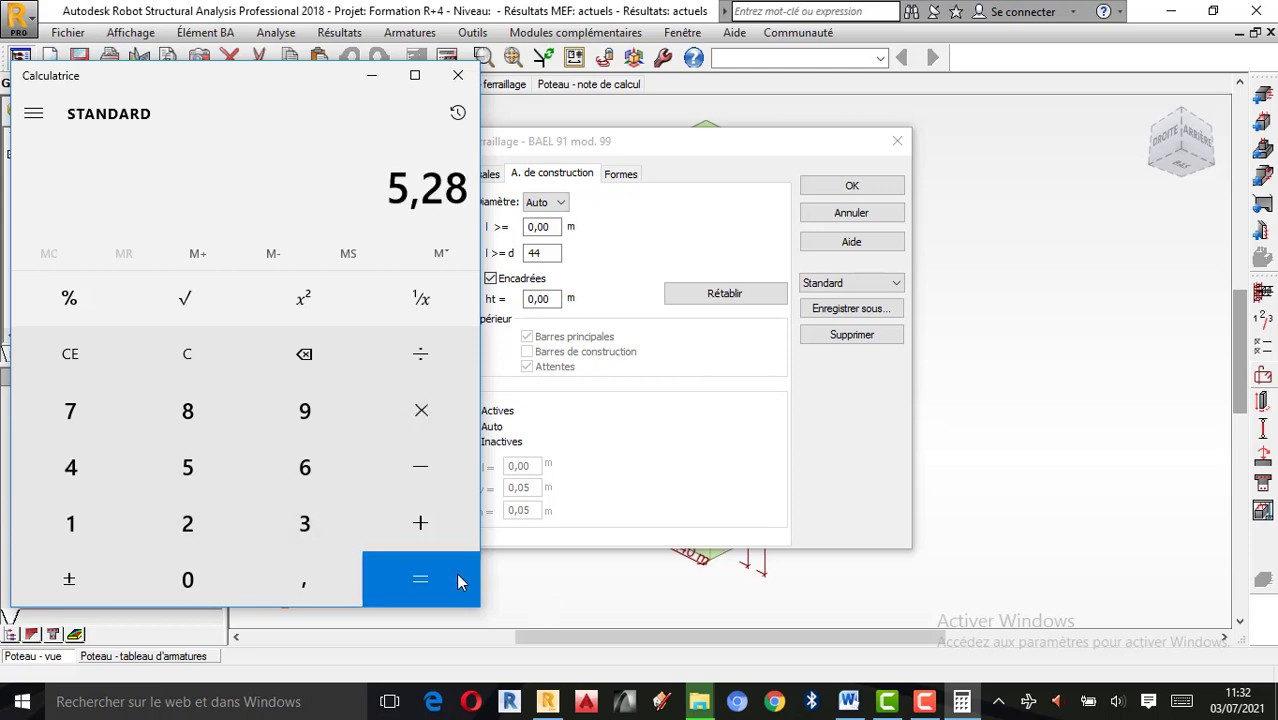
left_click(186, 352)
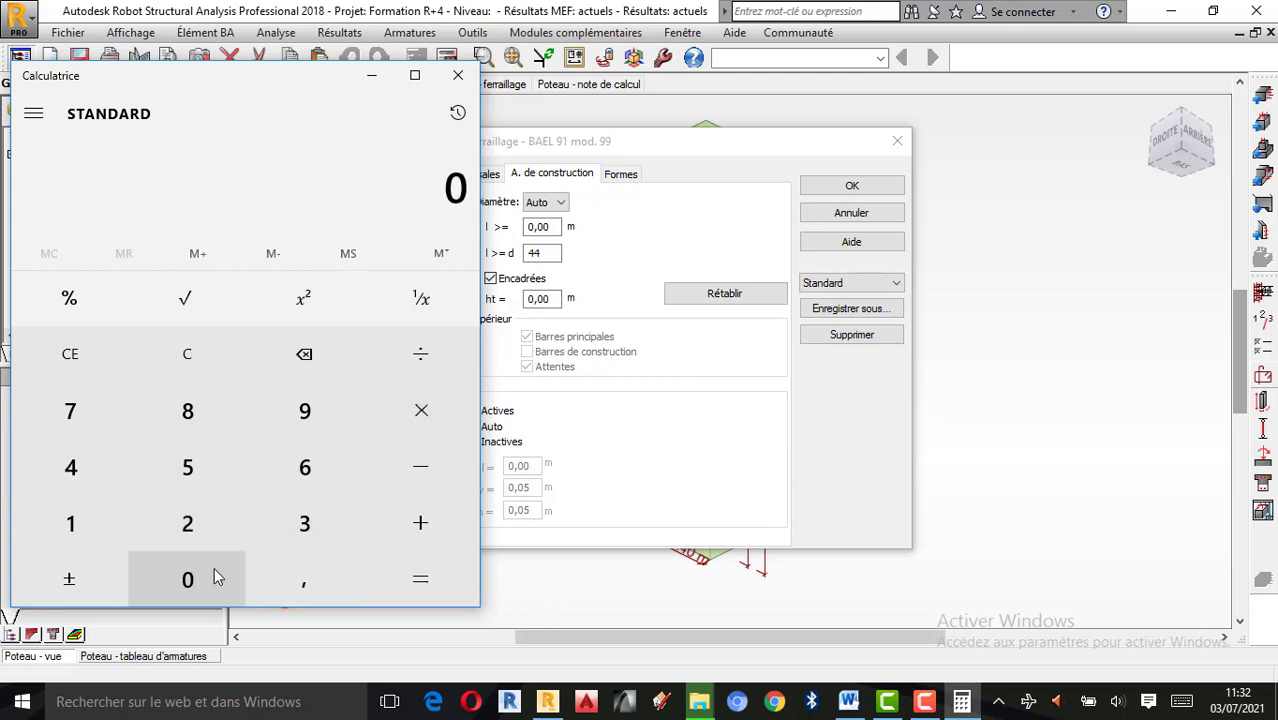
Calculate the starter bar length for a 12 mm bar as 0,012 × 44 and clear the result
left_click(290, 585)
left_click(188, 579)
left_click(95, 524)
left_click(187, 523)
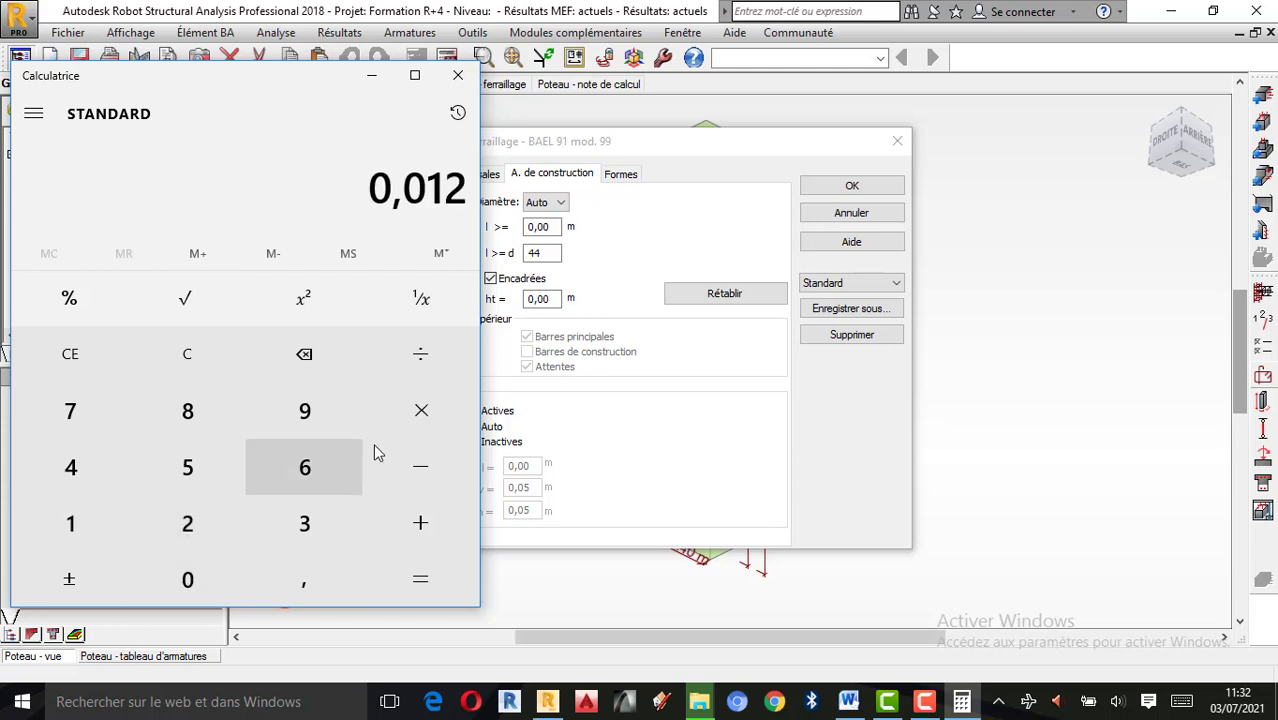
left_click(430, 413)
left_click(95, 465)
left_click(95, 465)
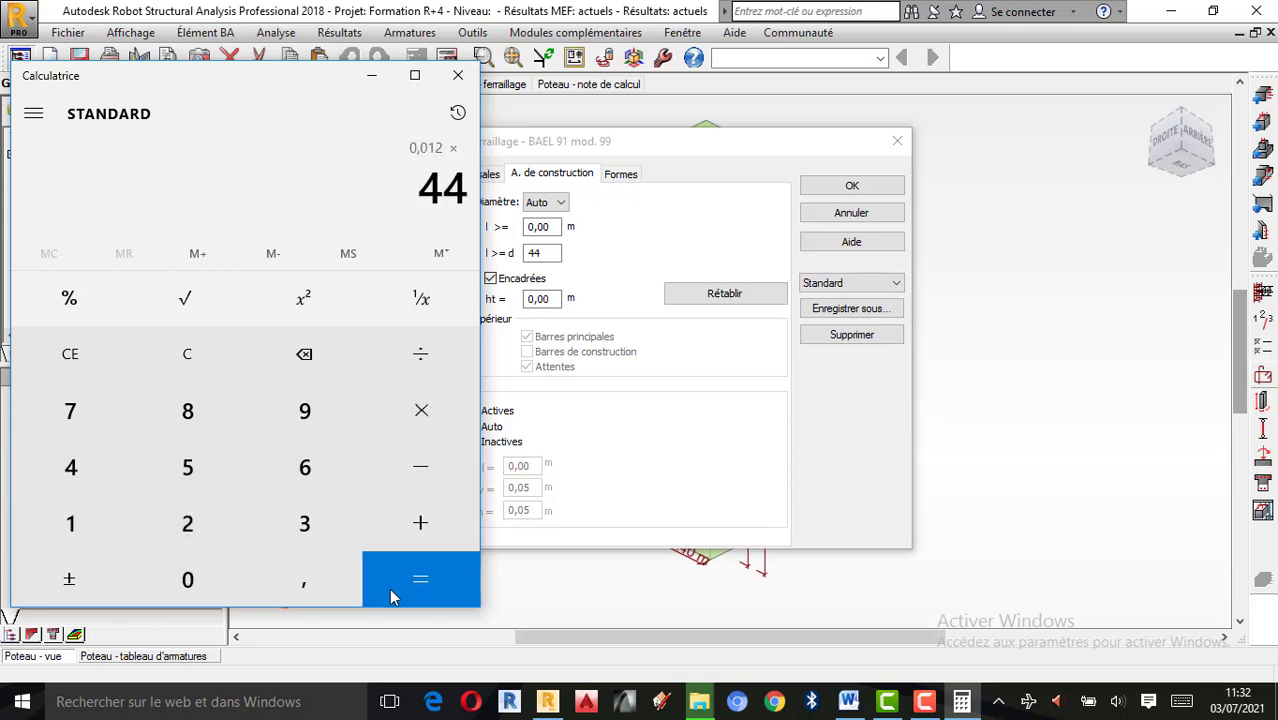
left_click(408, 590)
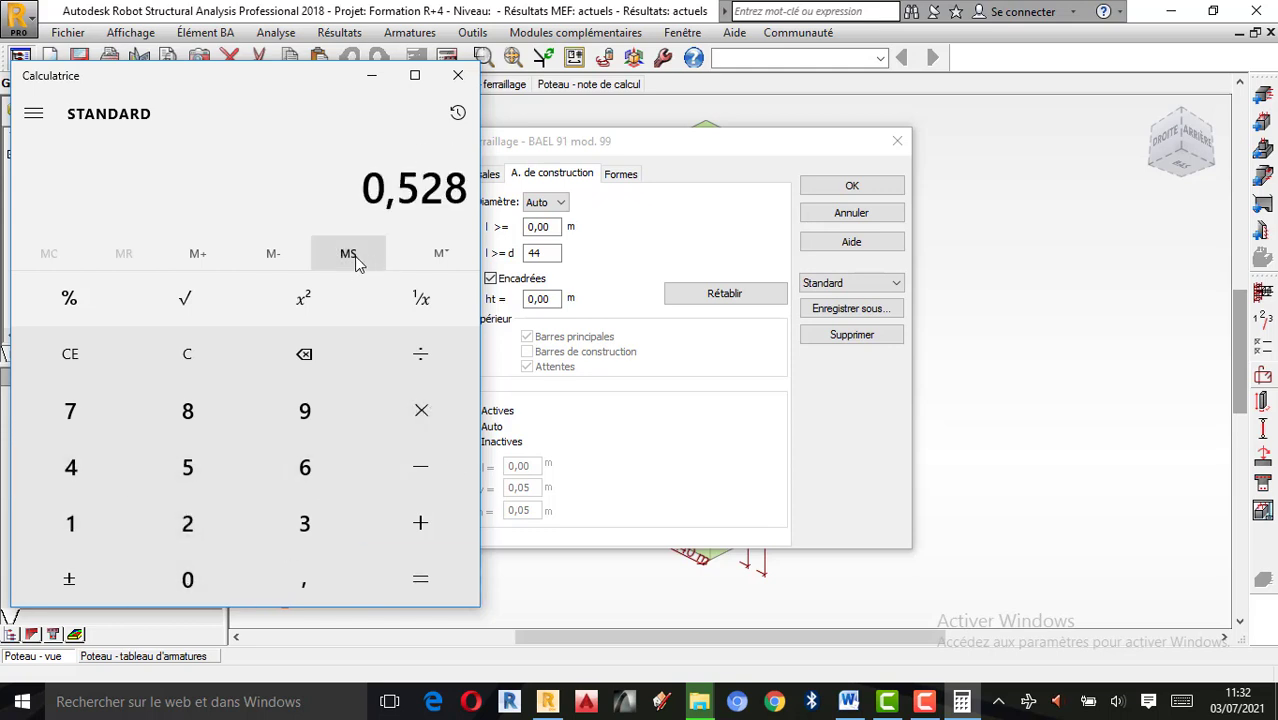
left_click(166, 376)
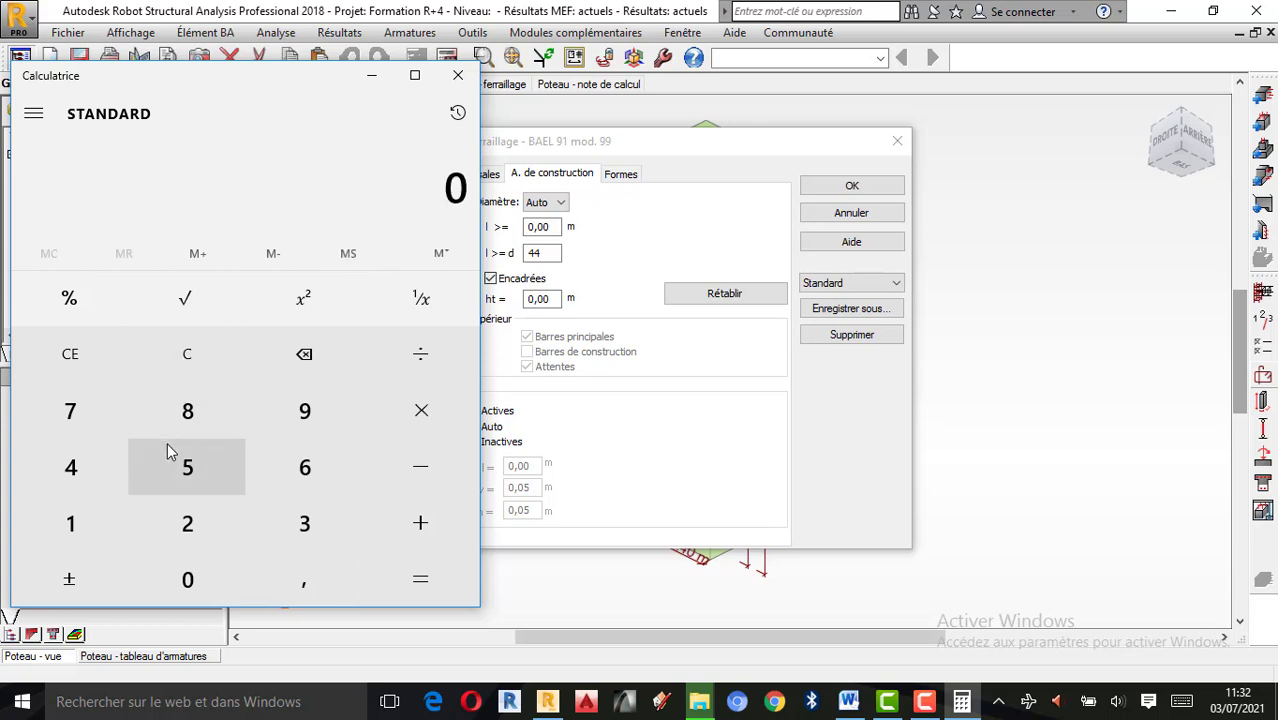
Calculate the starter bar length for a 14 mm bar as 0,014 × 44 and clear the result
left_click(304, 579)
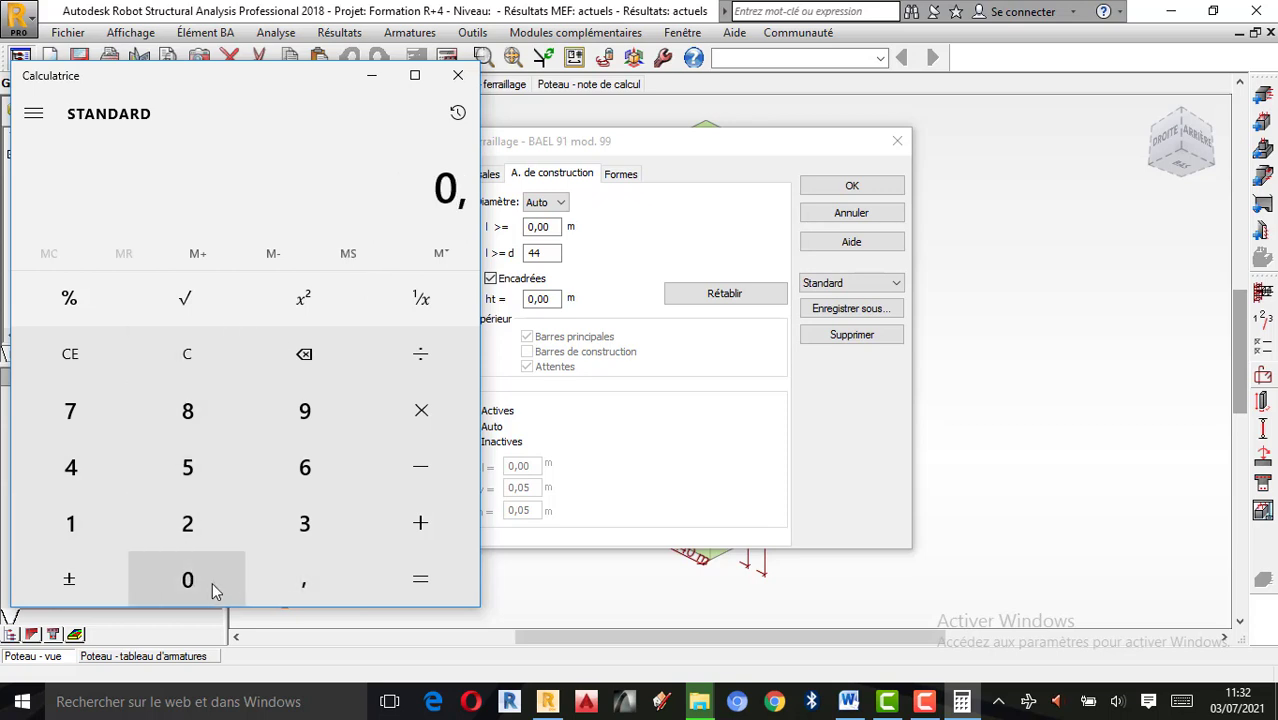
left_click(200, 582)
left_click(85, 540)
left_click(79, 466)
left_click(408, 430)
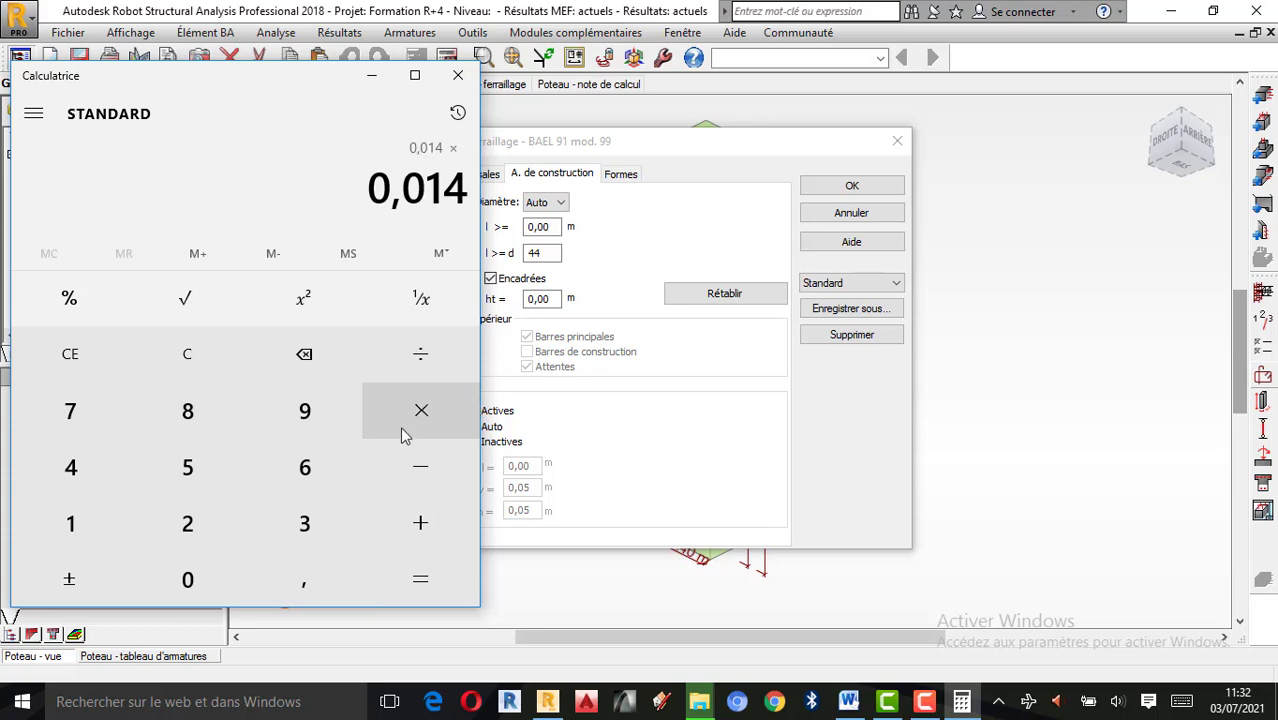
double_click(89, 480)
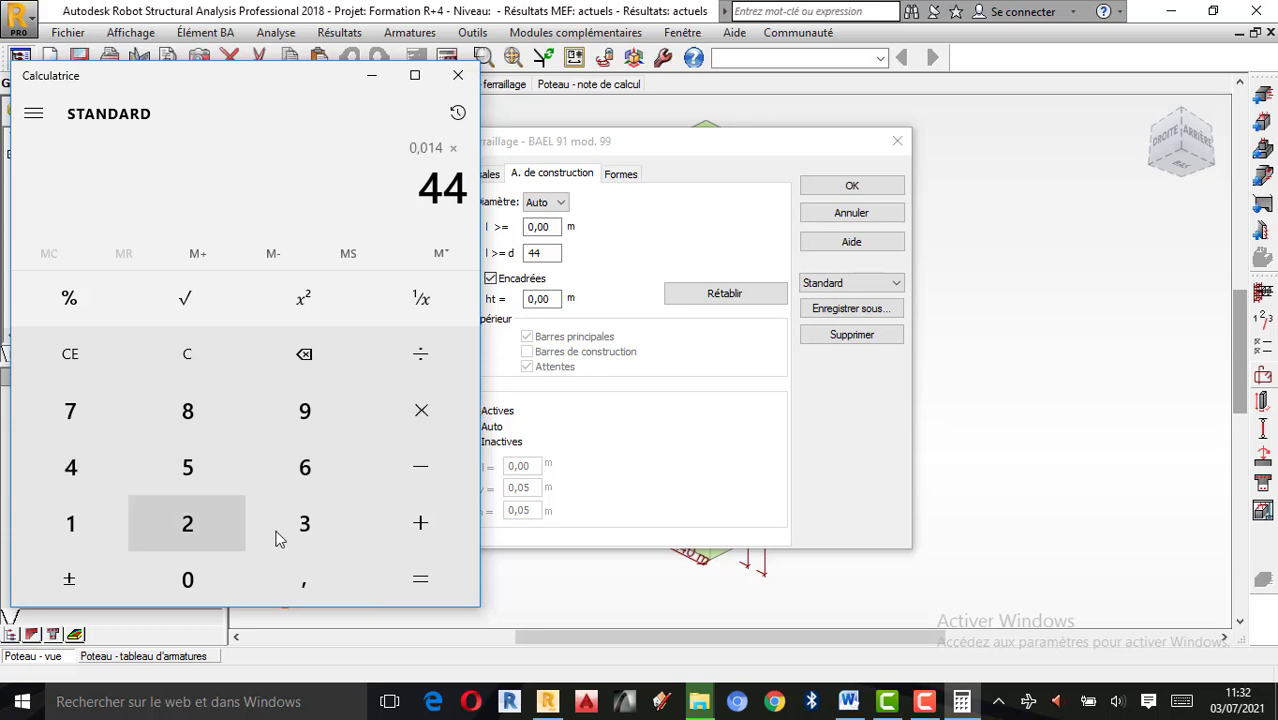
left_click(466, 580)
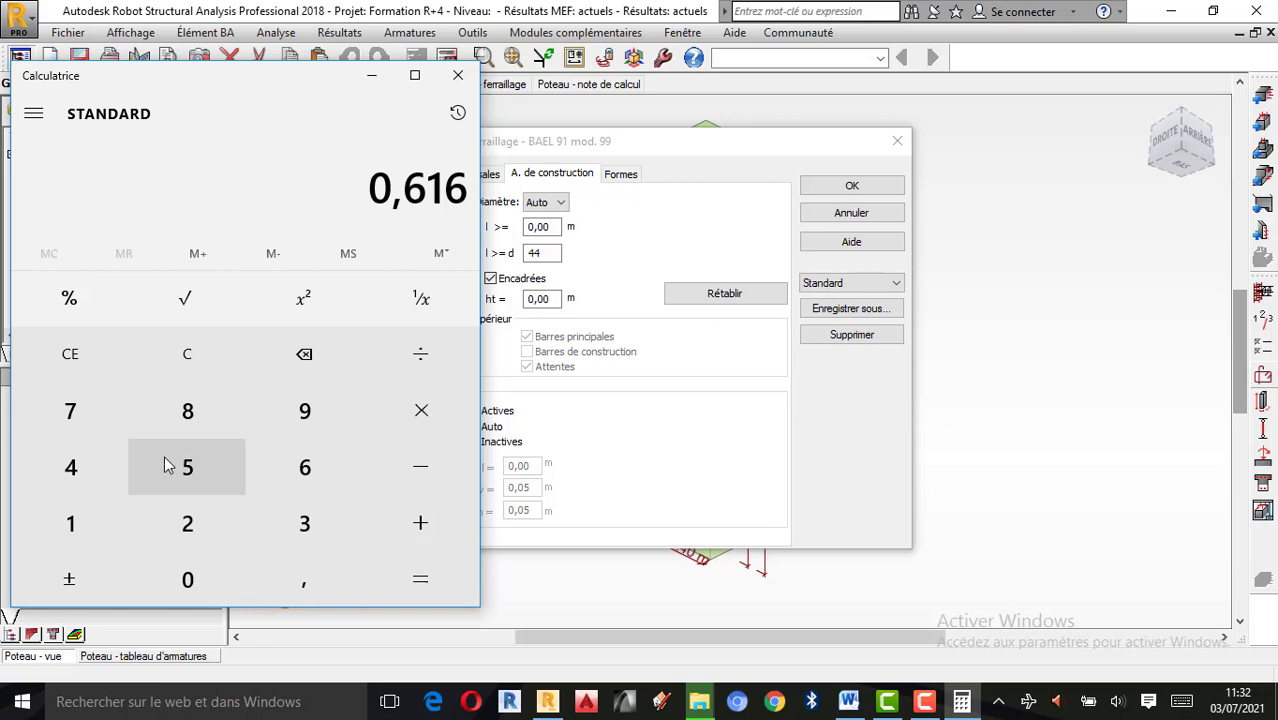
left_click(180, 352)
left_click(106, 516)
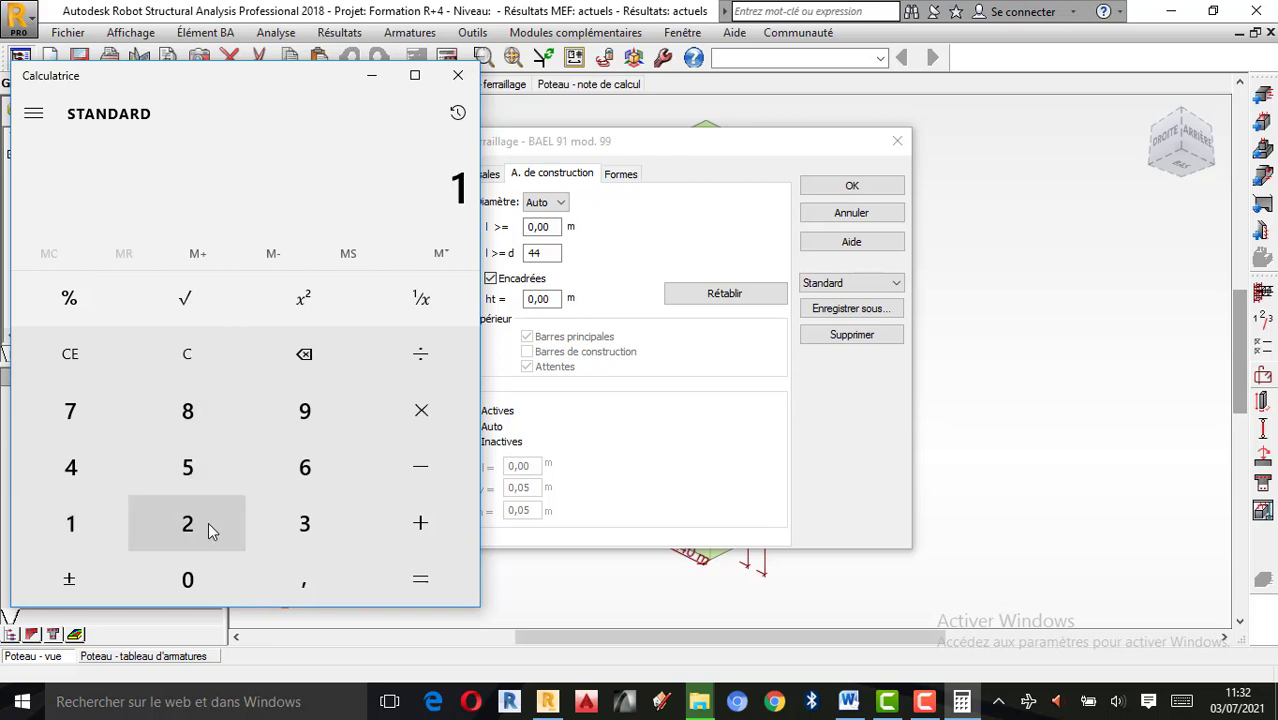
left_click(208, 522)
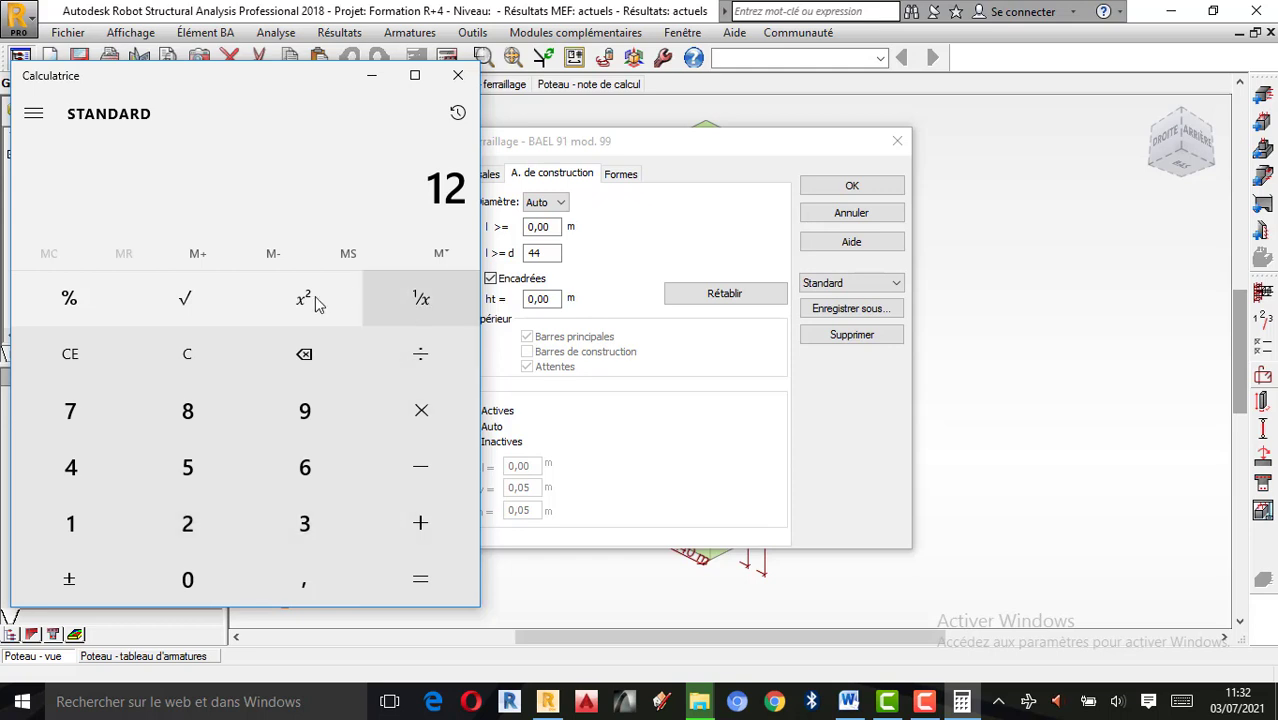
left_click(193, 370)
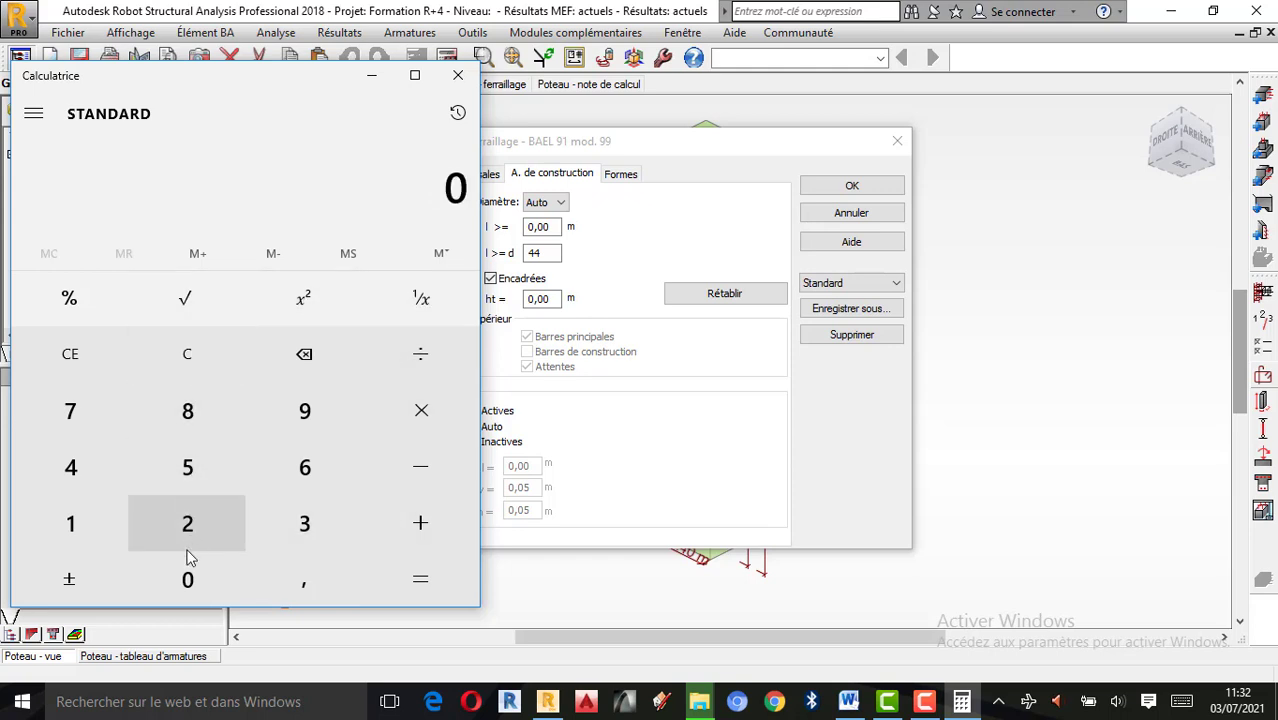
Recalculate the starter bar length for a 12 mm bar as 0,012 × 44
left_click(320, 573)
left_click(183, 572)
left_click(70, 523)
left_click(180, 524)
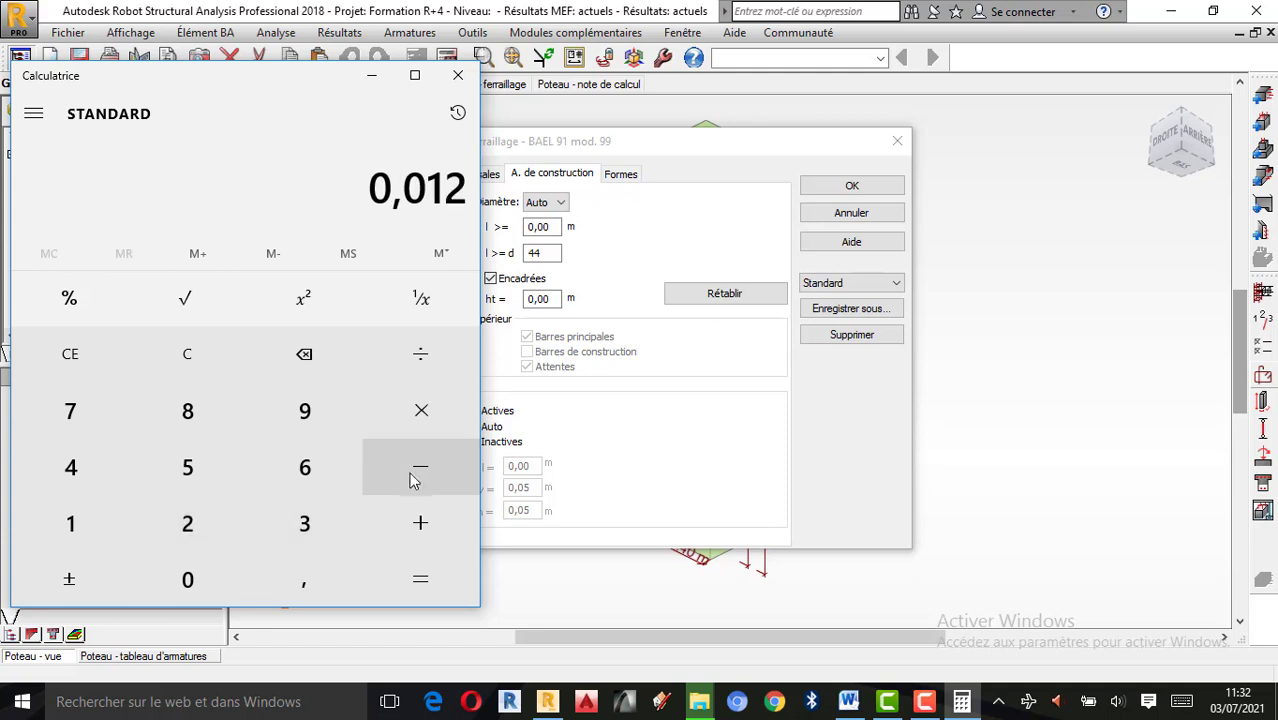
left_click(418, 408)
left_click(70, 470)
left_click(70, 470)
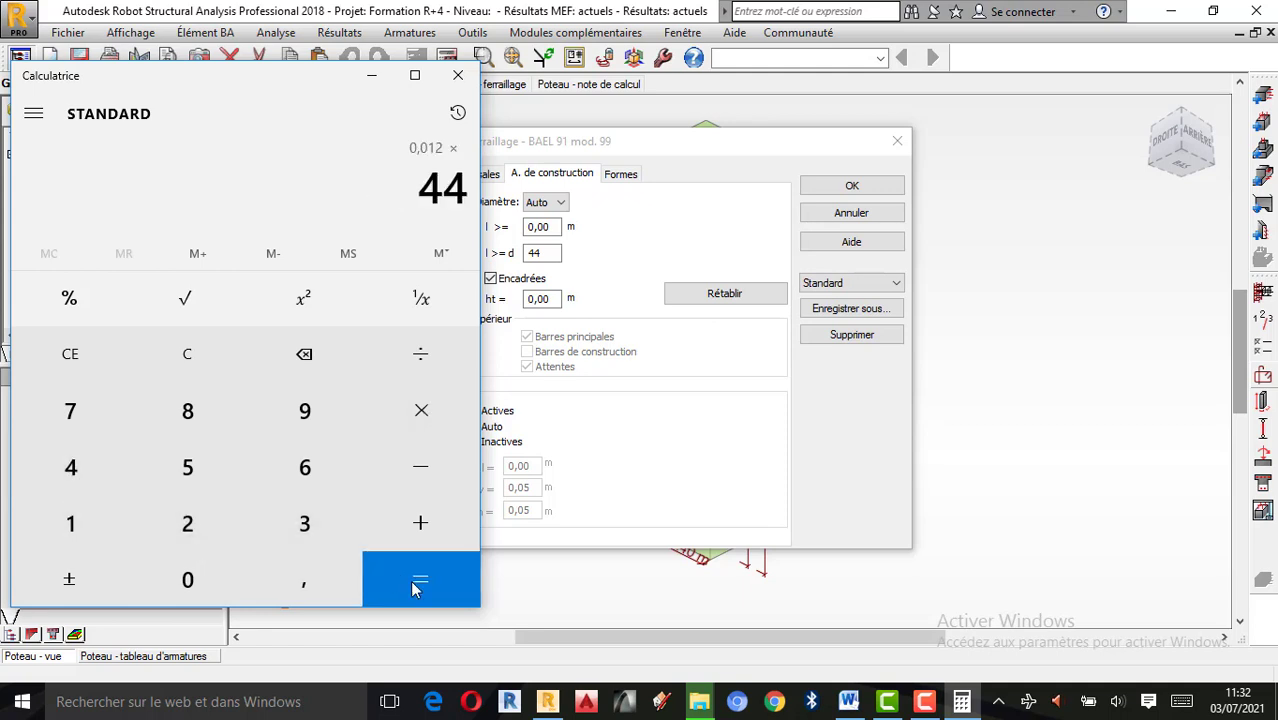
left_click(415, 586)
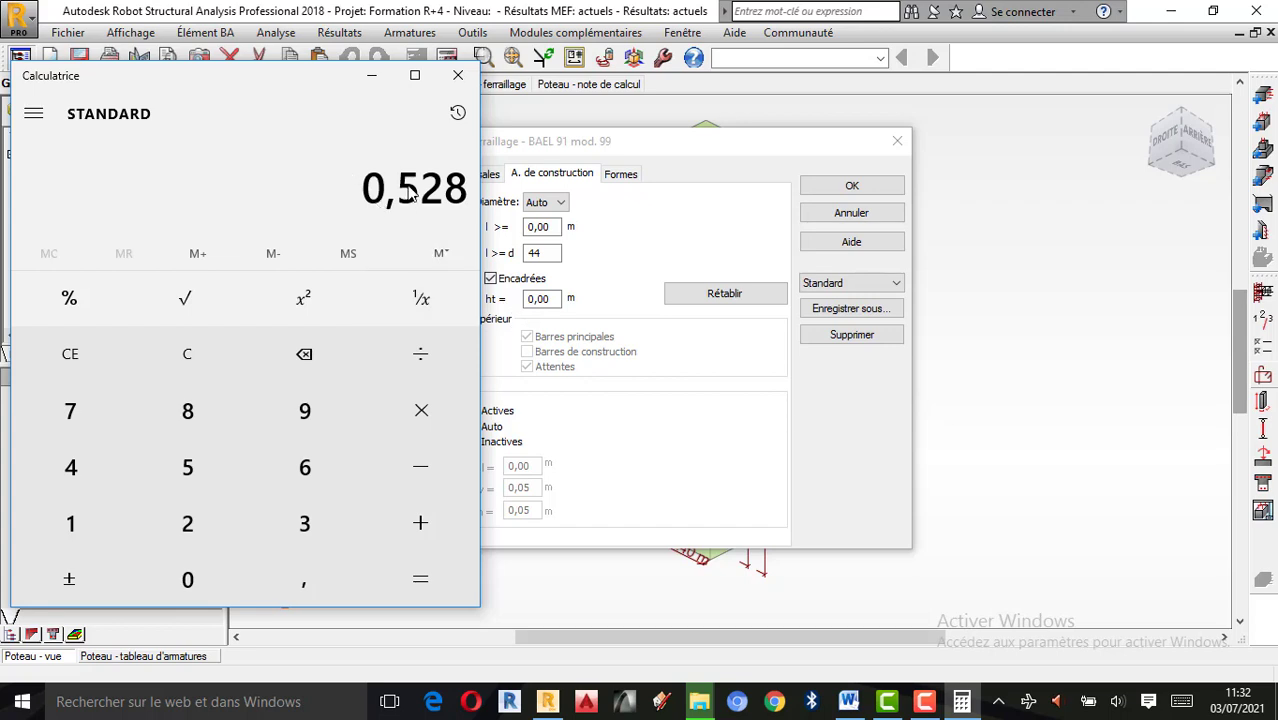
Close the Calculatrice and set the minimum starter bar length l to 0,6 m in the reinforcement layout
left_click(458, 75)
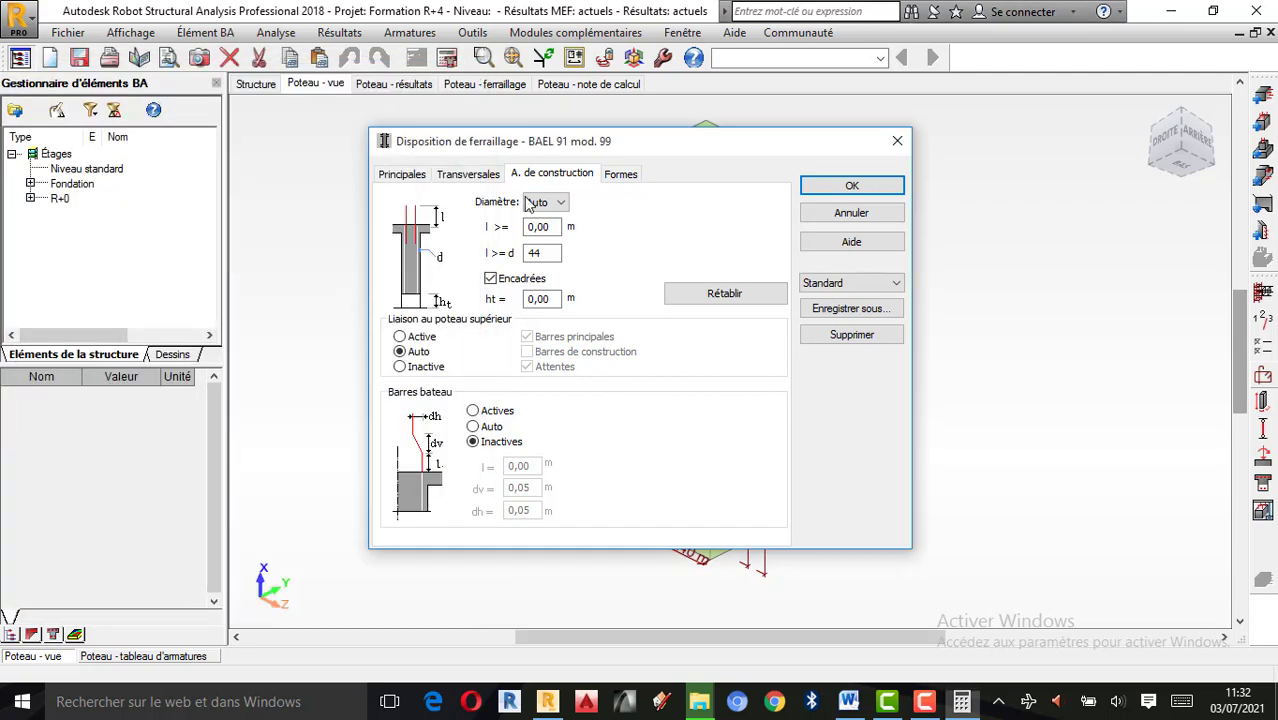
double_click(551, 226)
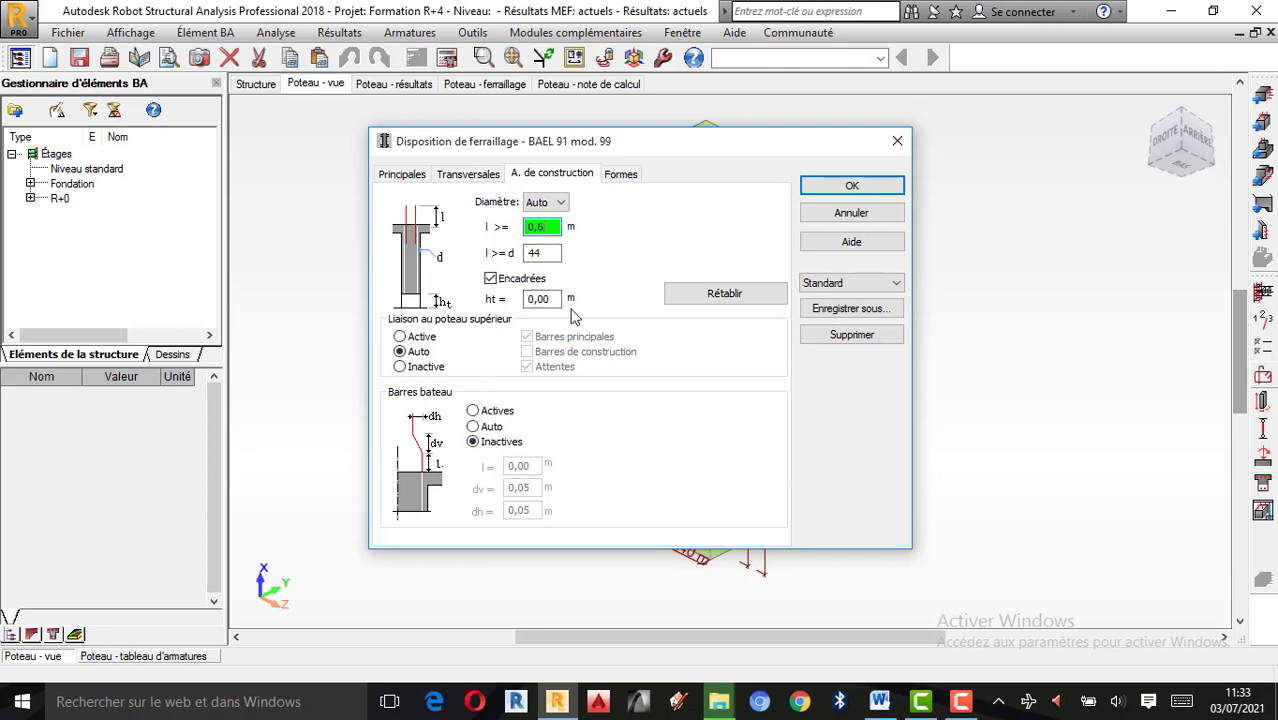
Try a -90,0 degree left hook on the main longitudinal bars, restore it to 0,0 and accept the reinforcement layout
left_click(617, 176)
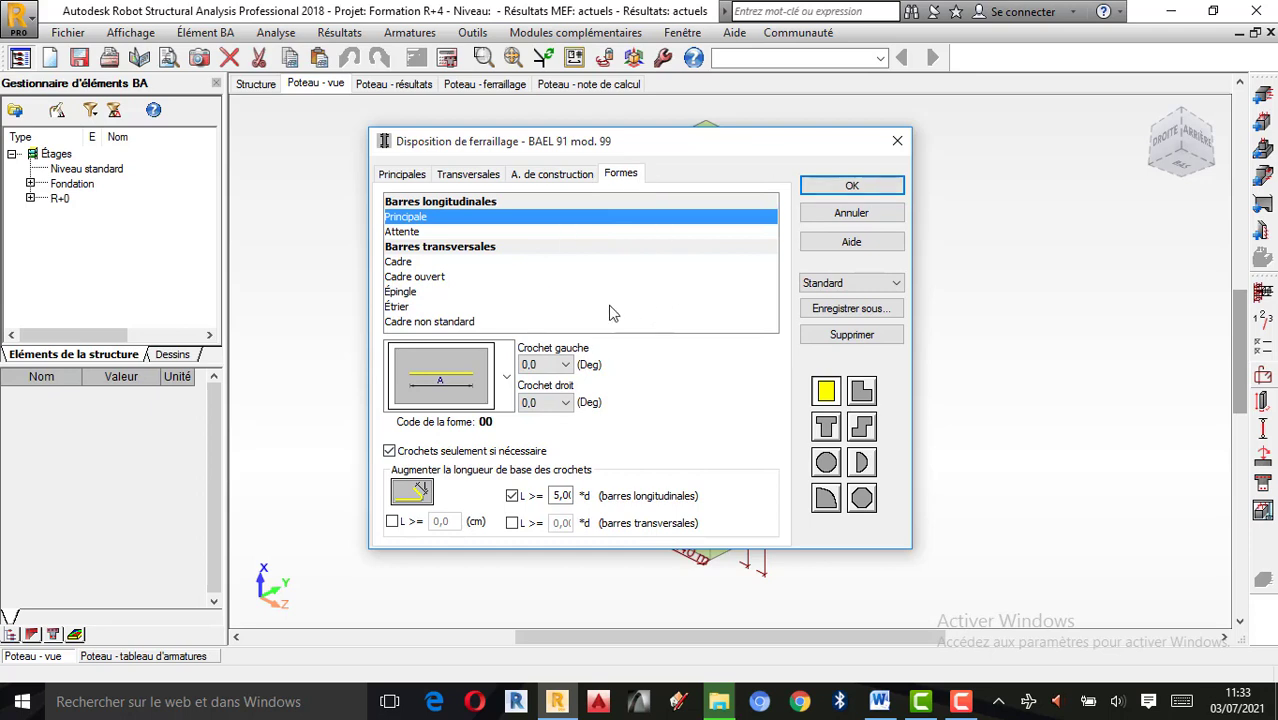
left_click(562, 365)
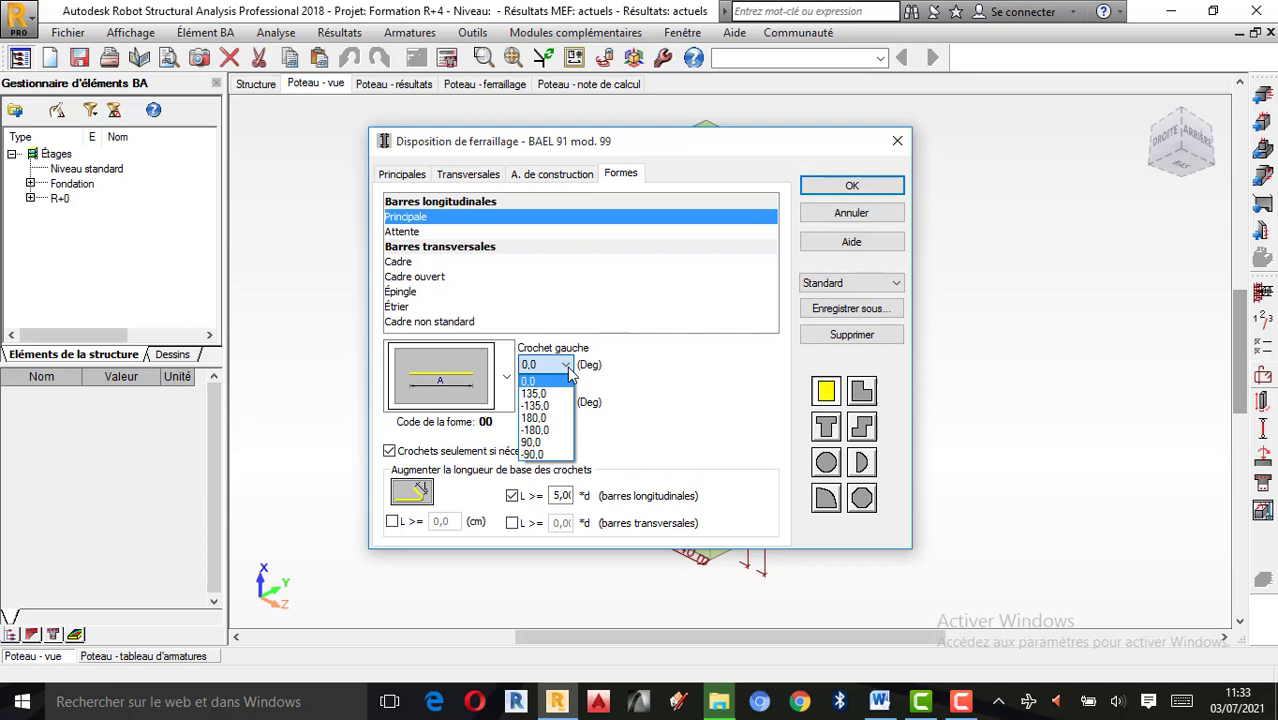
left_click(543, 455)
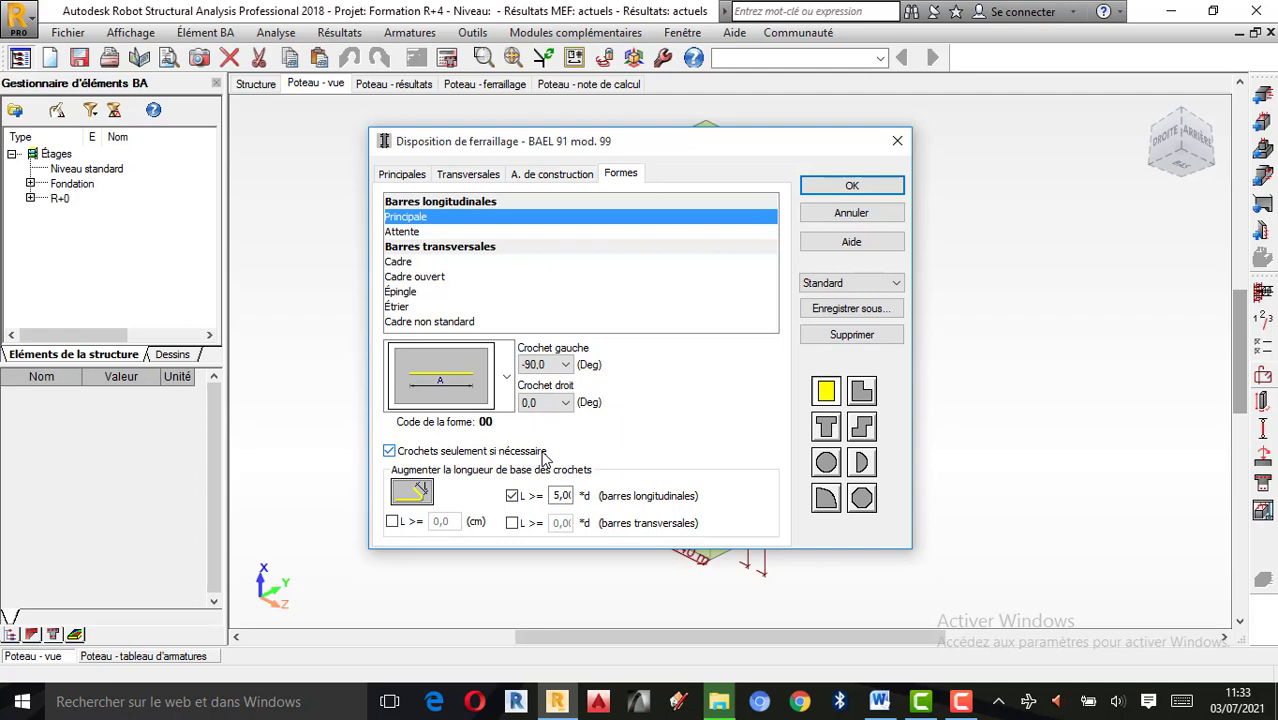
left_click(562, 366)
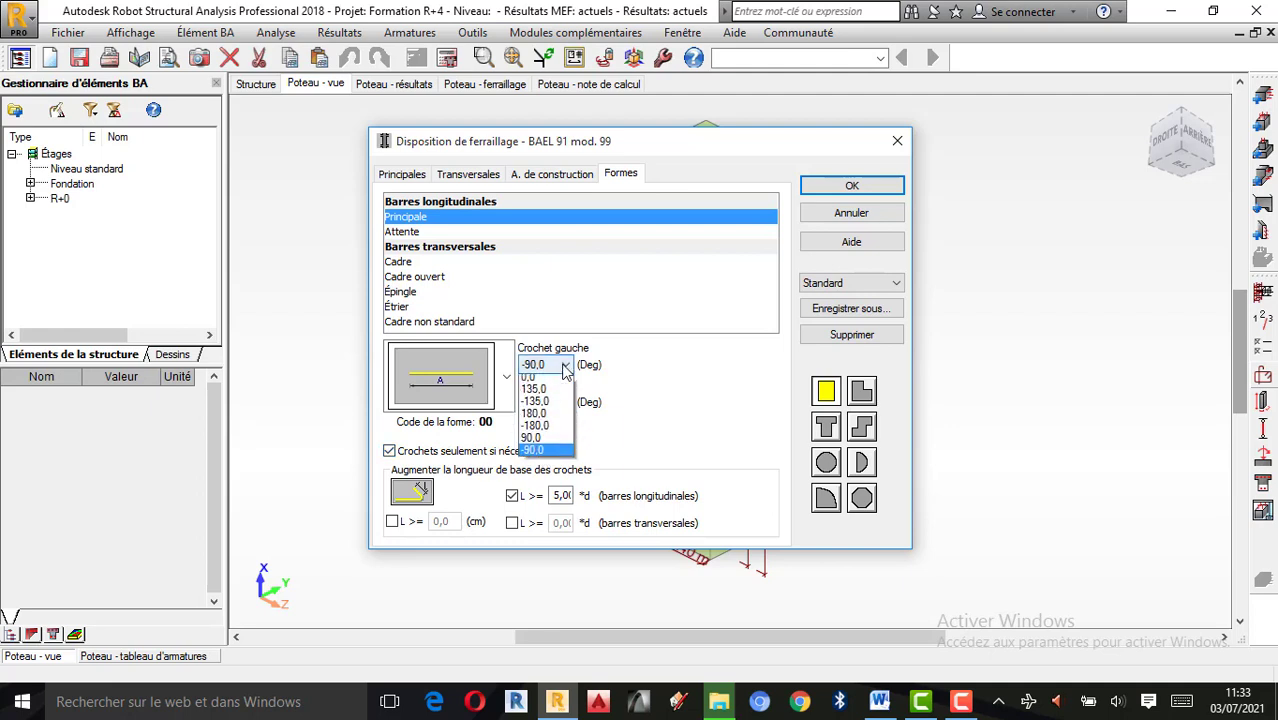
left_click(549, 388)
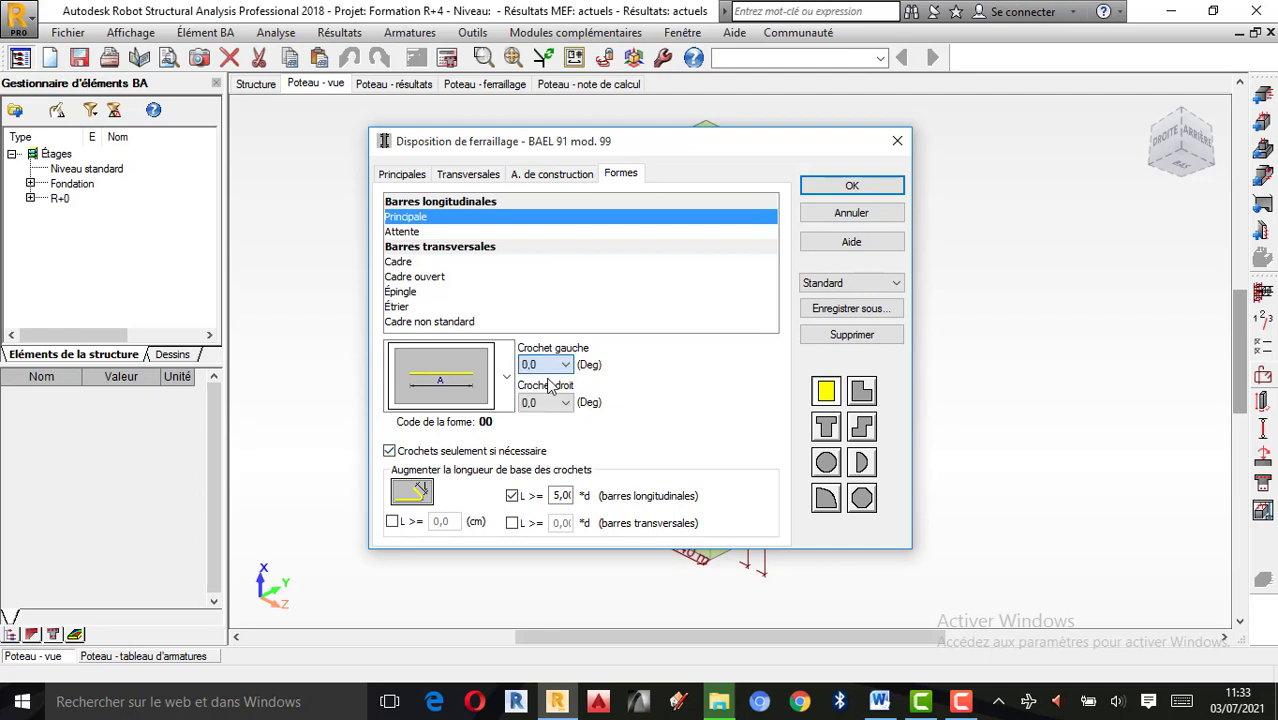
left_click(855, 187)
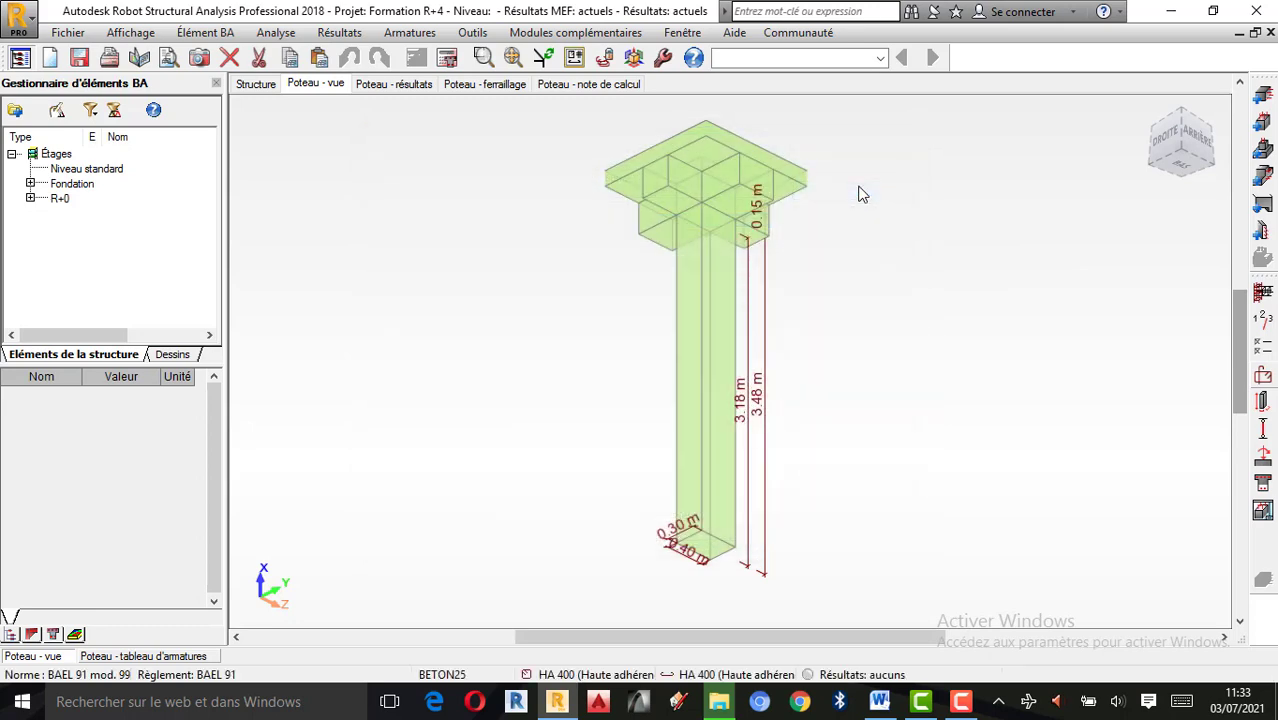
Check the column's geometry and its applied ELU and ELS loads without changing them
left_click(1268, 404)
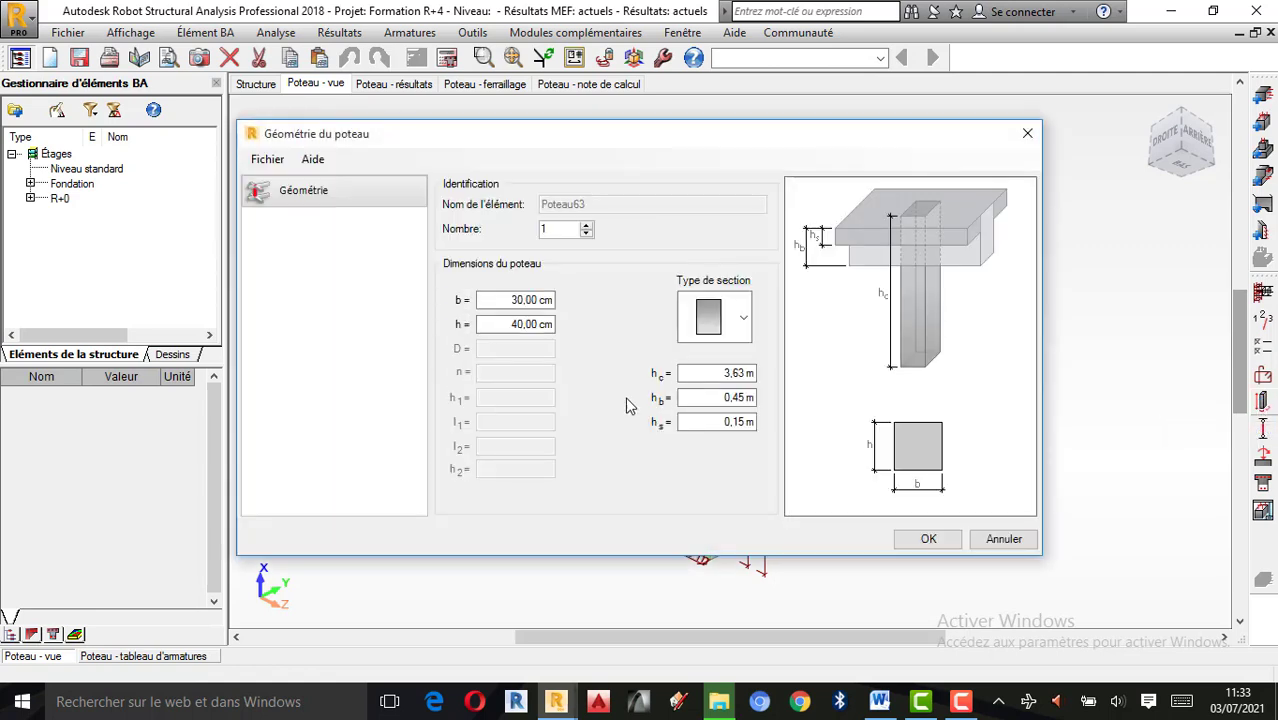
left_click(1028, 134)
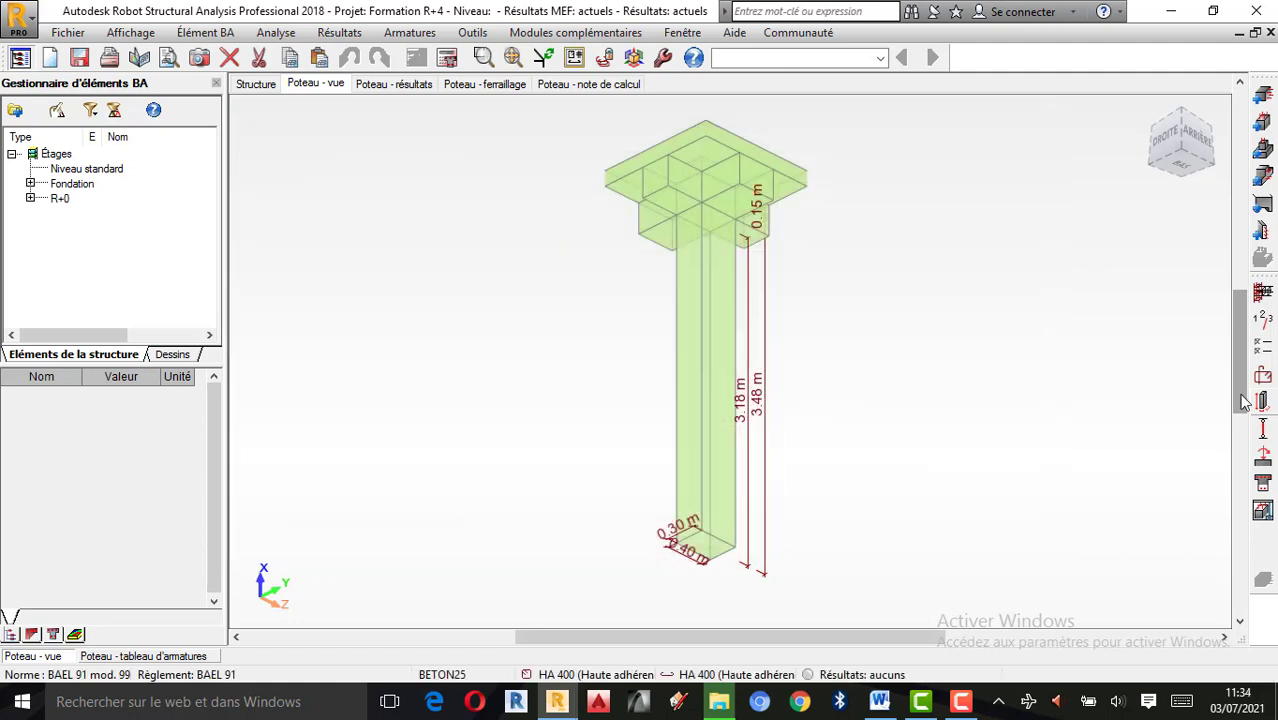
left_click(1263, 456)
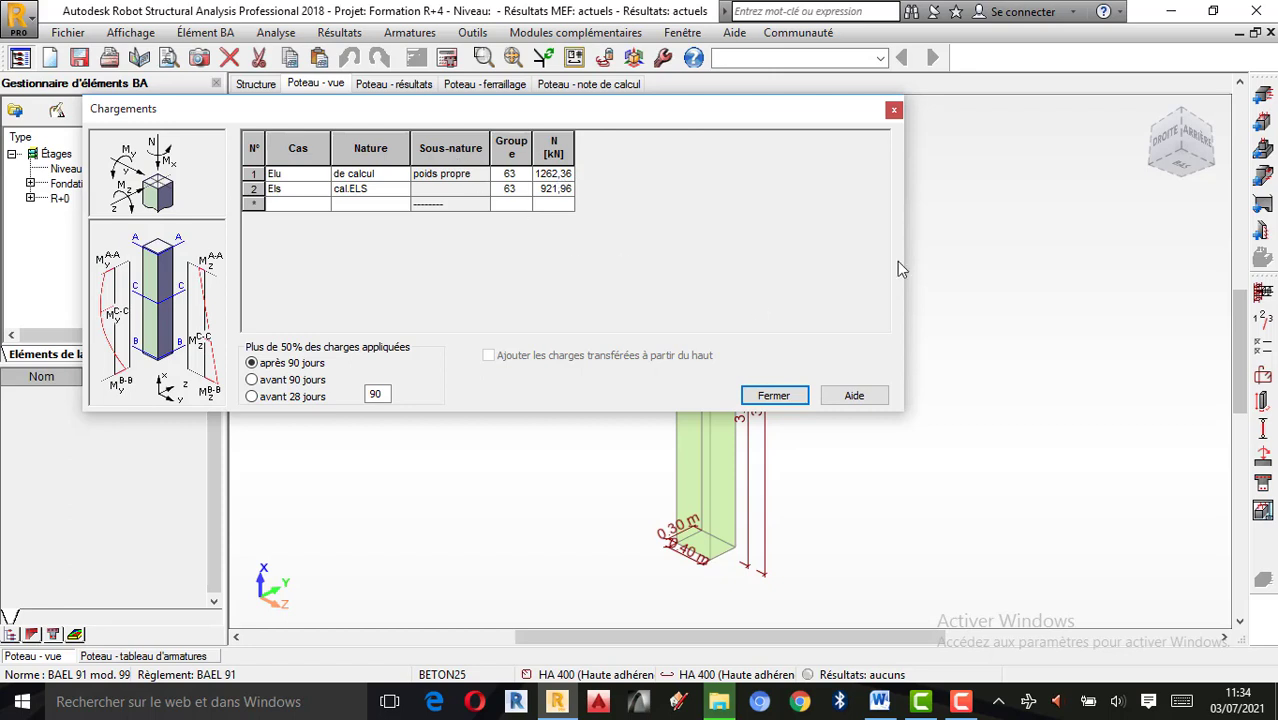
left_click(894, 110)
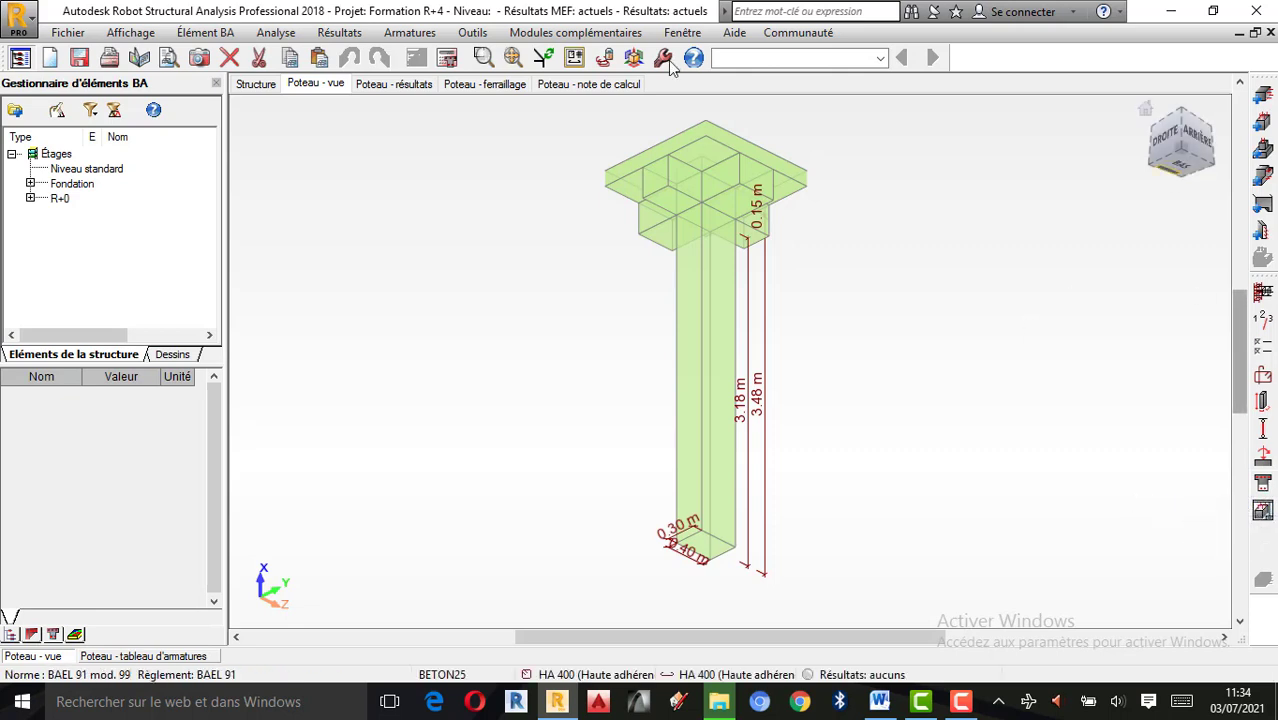
Configure the drawing's bar descriptions to include number and diameter, length, spacing and the longitudinal bars' description in the section
left_click(278, 33)
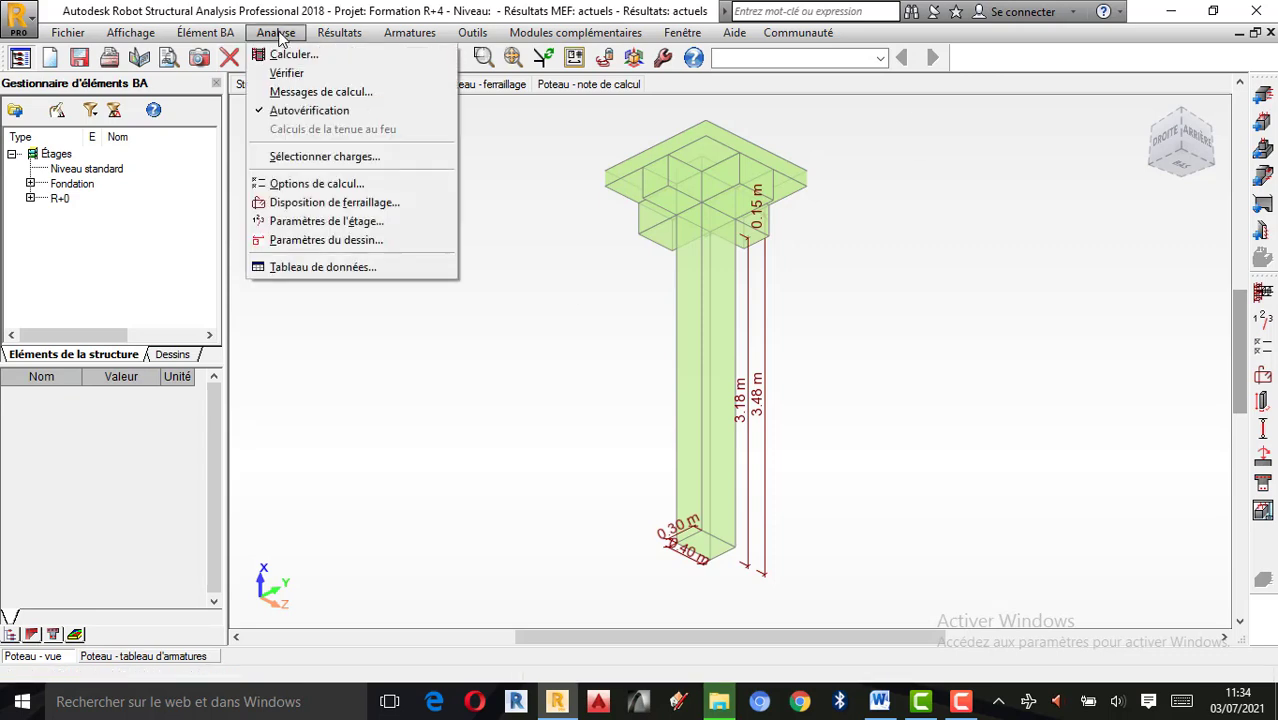
left_click(320, 241)
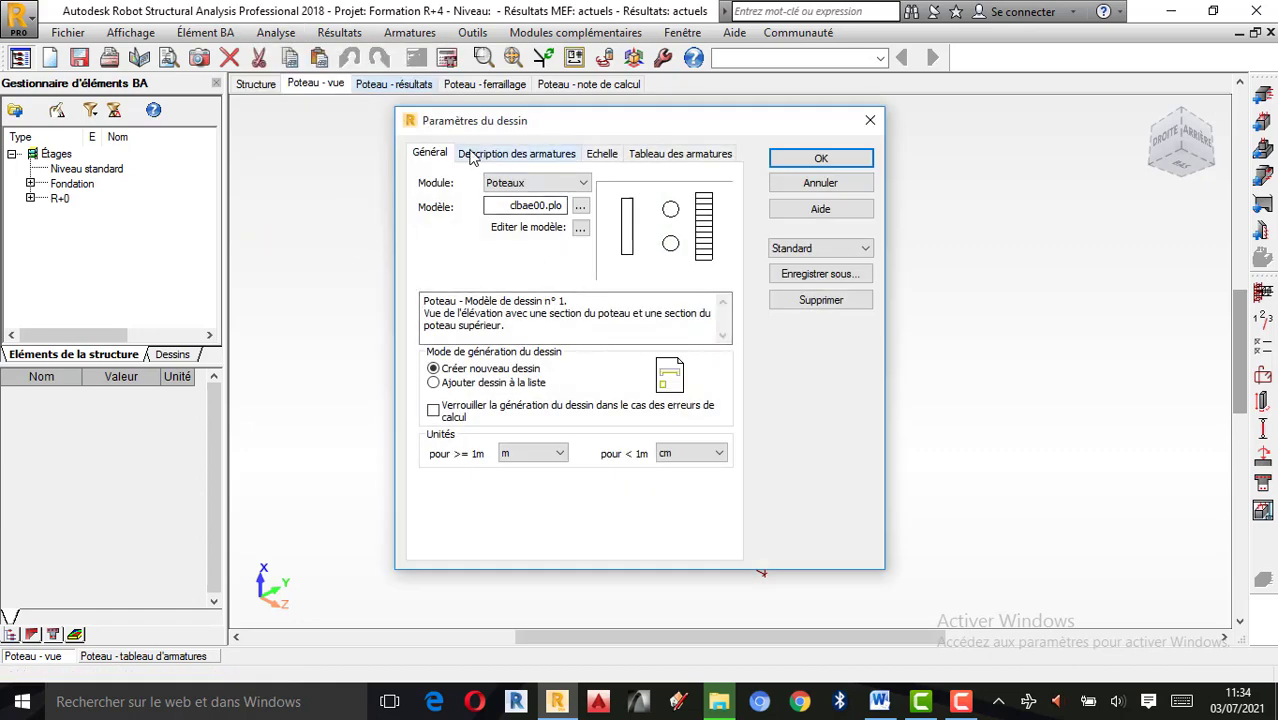
left_click(474, 157)
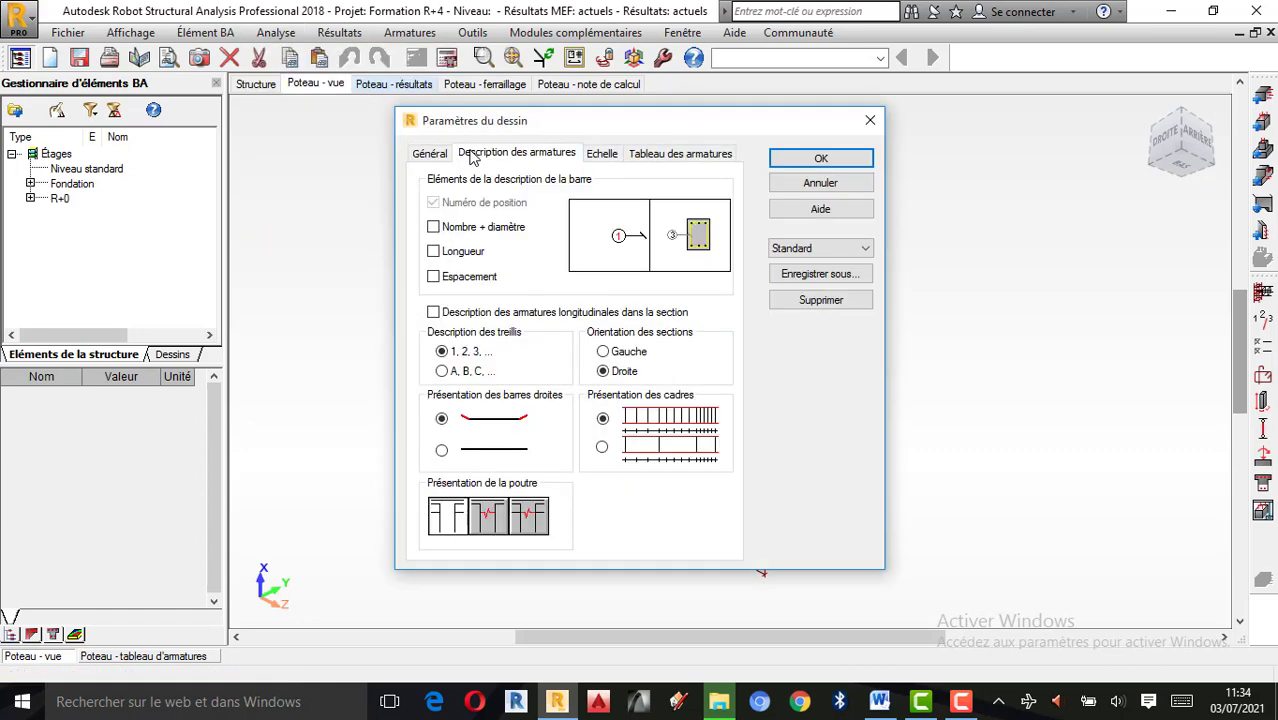
left_click(435, 229)
left_click(434, 254)
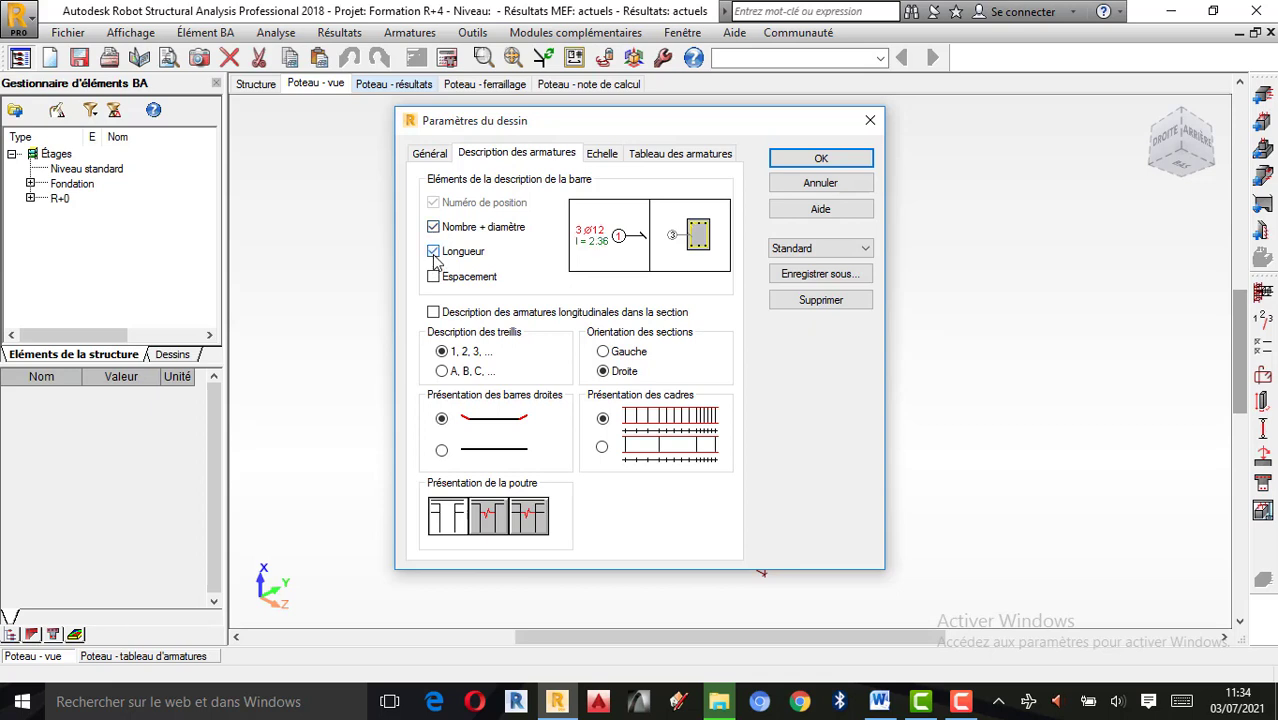
left_click(434, 277)
left_click(433, 312)
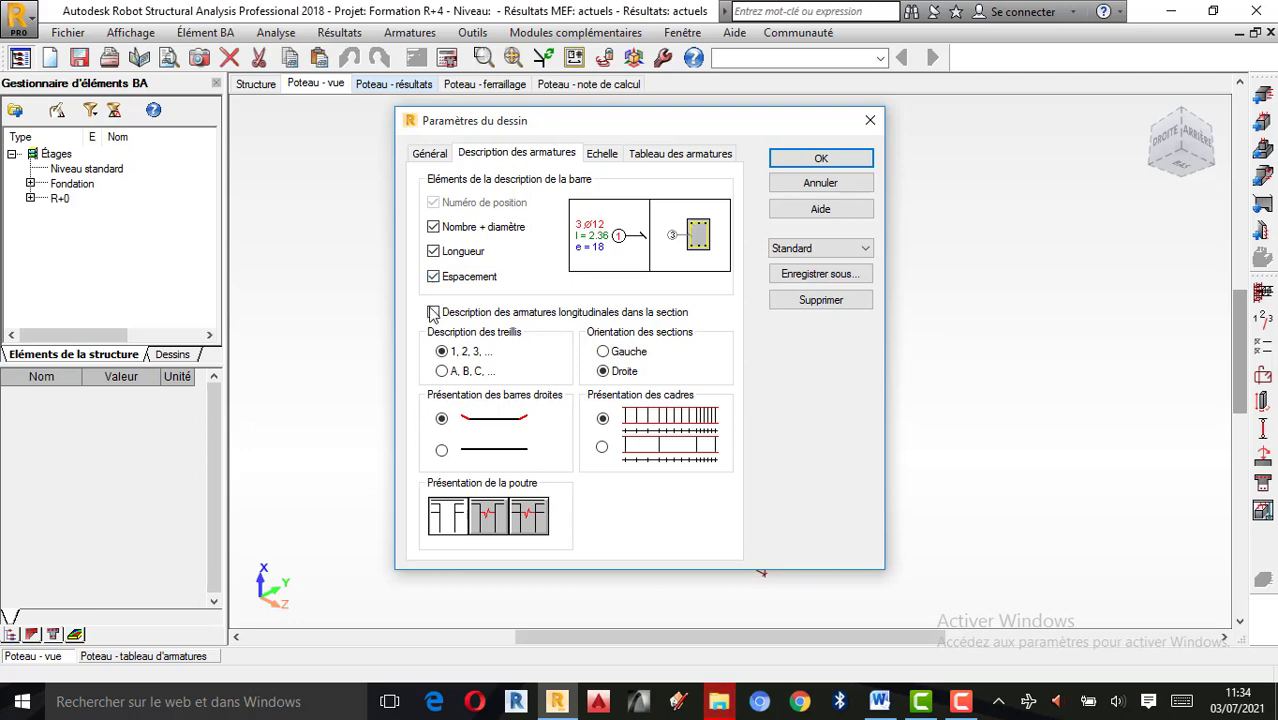
Include the number of pieces and the steel type in the drawing's reinforcement table and confirm the drawing parameters
left_click(680, 153)
left_click(425, 210)
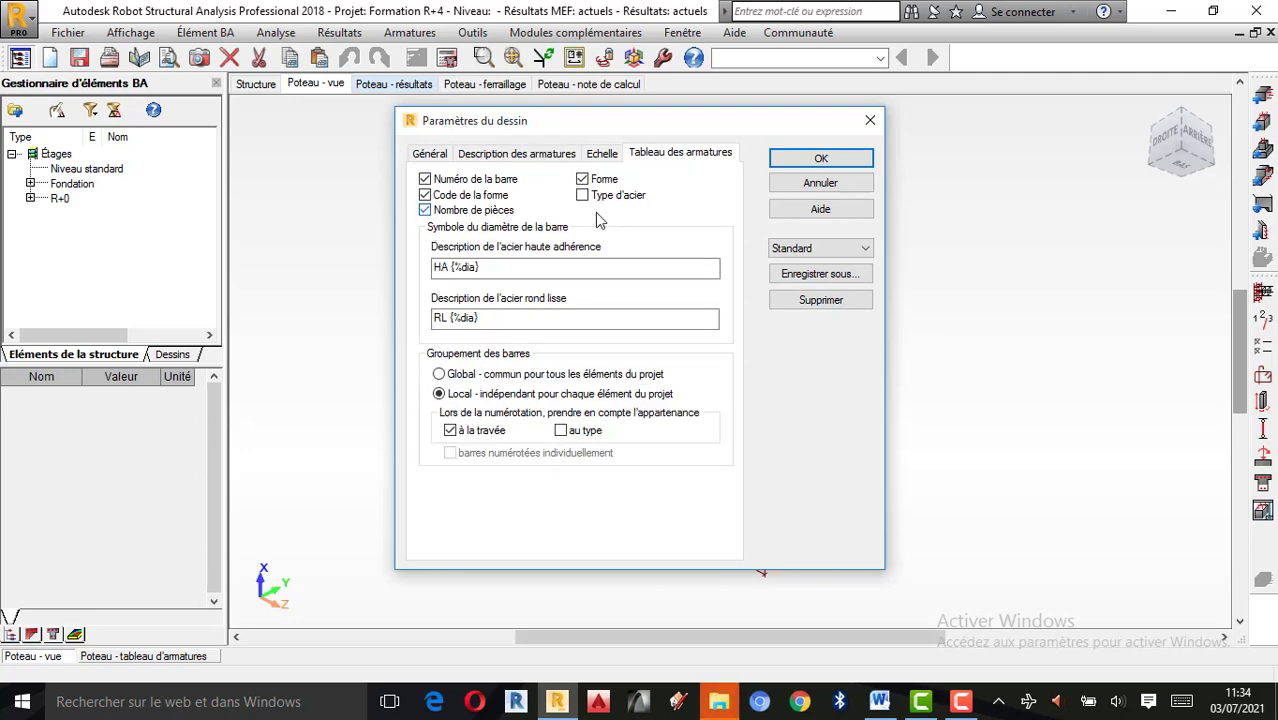
left_click(598, 197)
left_click(820, 159)
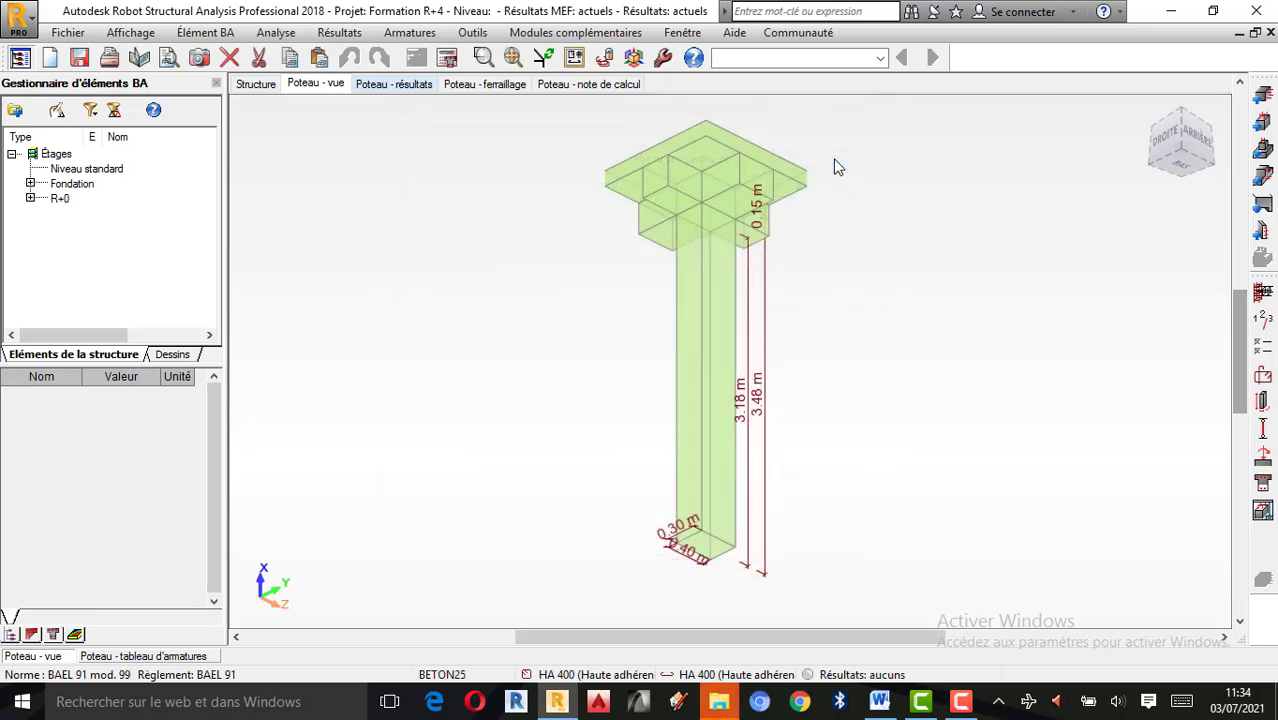
Calculate the column's reinforcement with drawings generated for the calculated elements
left_click(450, 60)
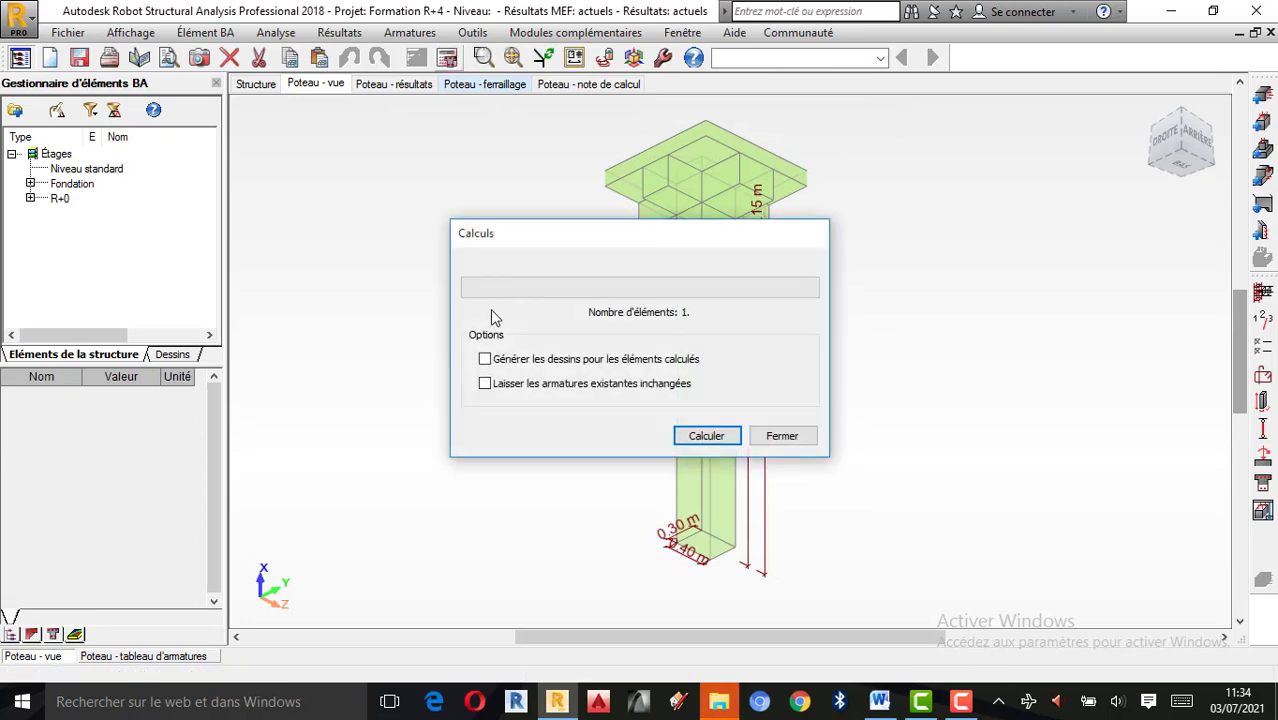
left_click(513, 366)
left_click(709, 440)
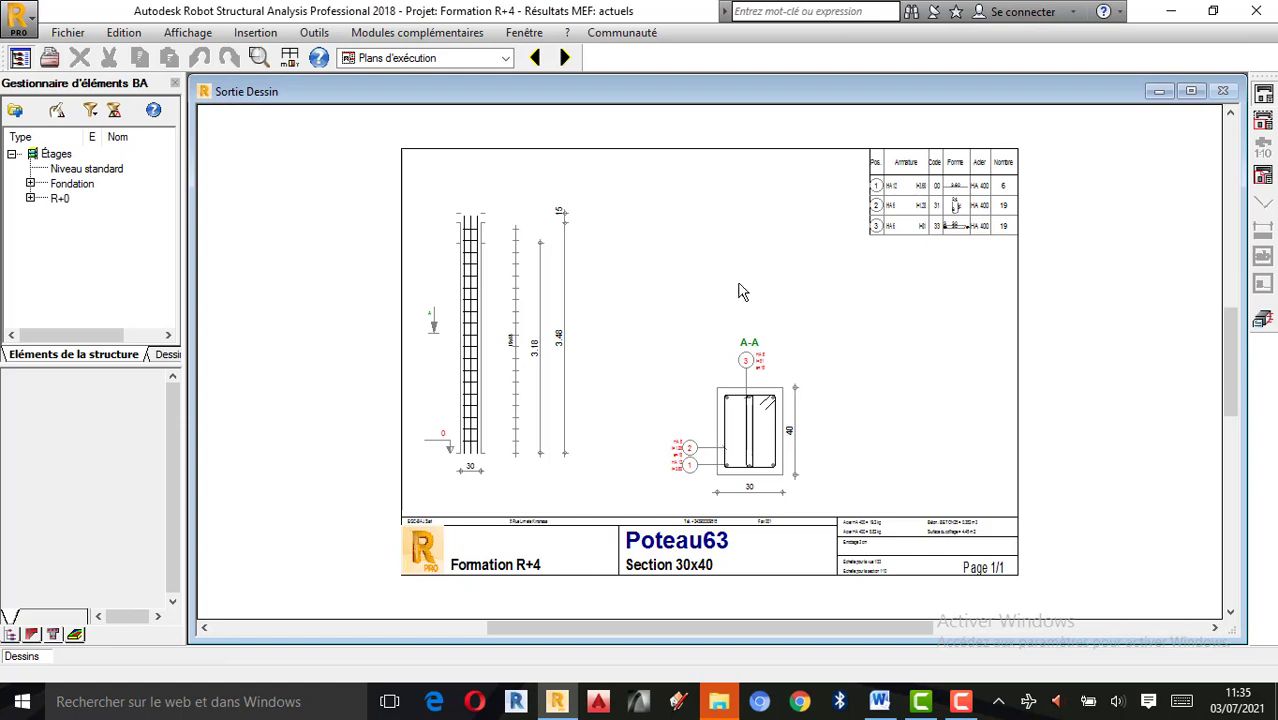
Examine the column's execution drawing, including the elevation, overall dimensions and reinforcement table
scroll(733, 485, "up", 1)
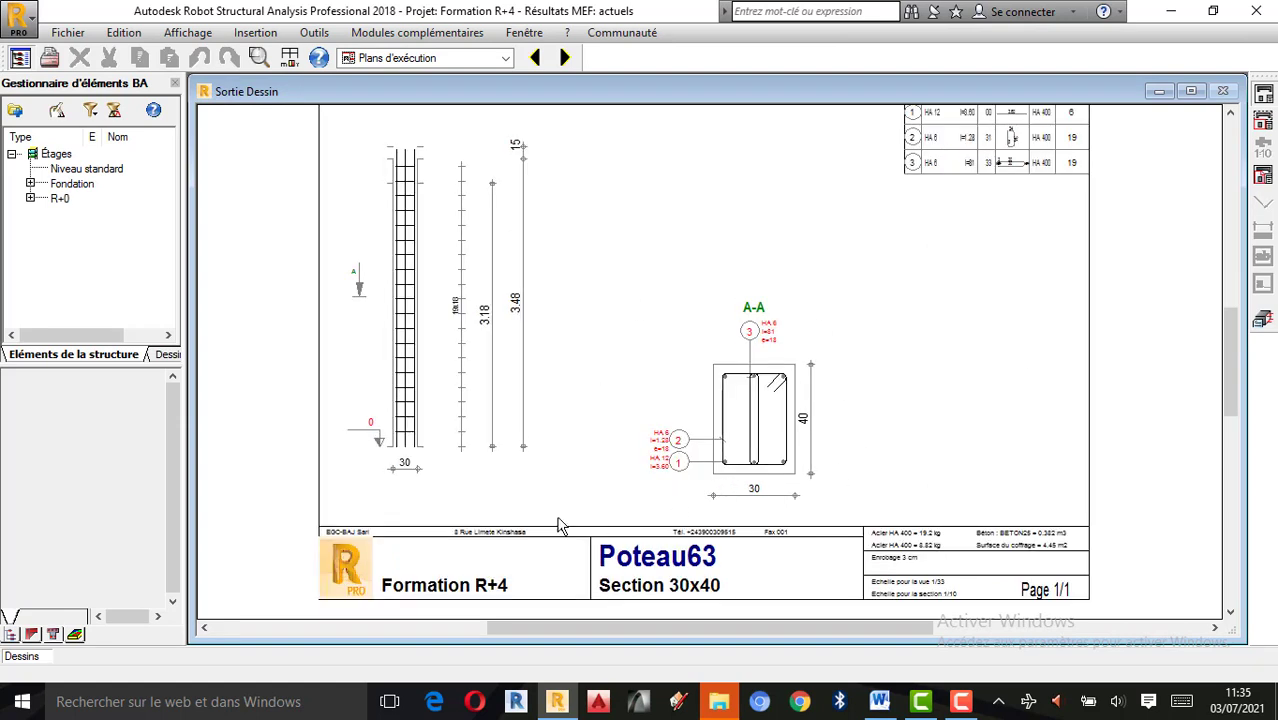
scroll(730, 480, "down", 1)
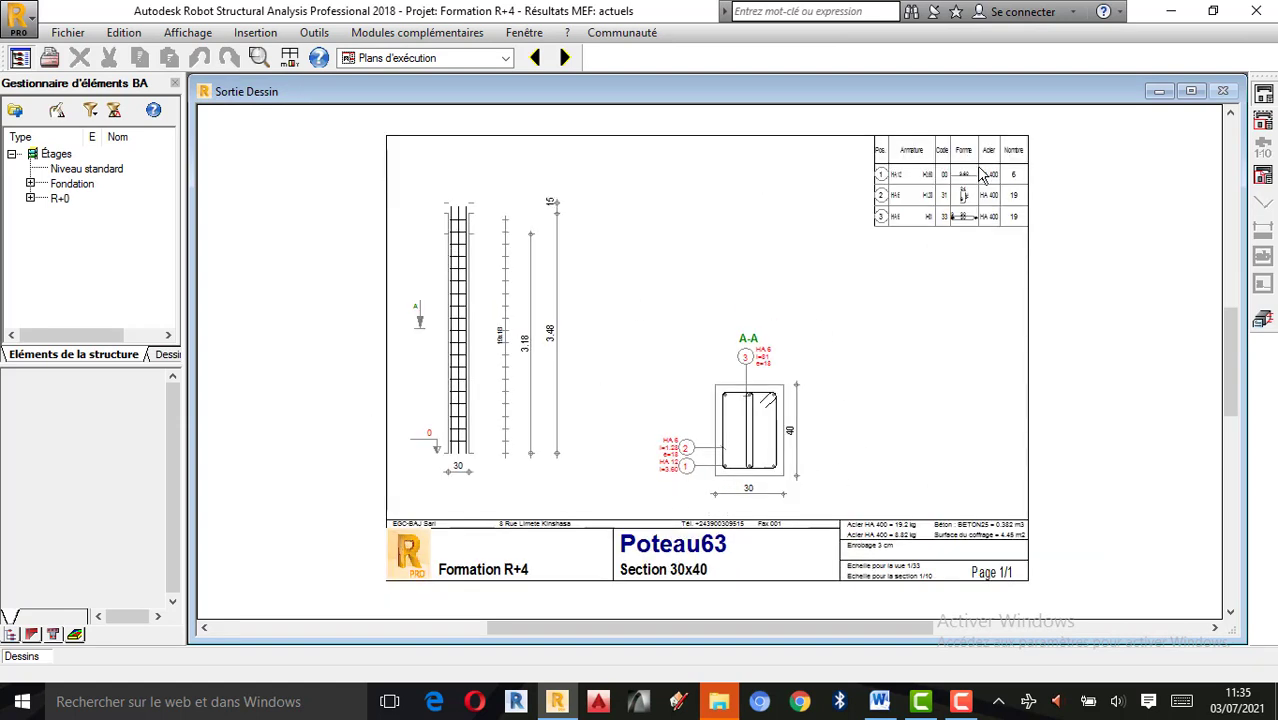
scroll(958, 180, "up", 1)
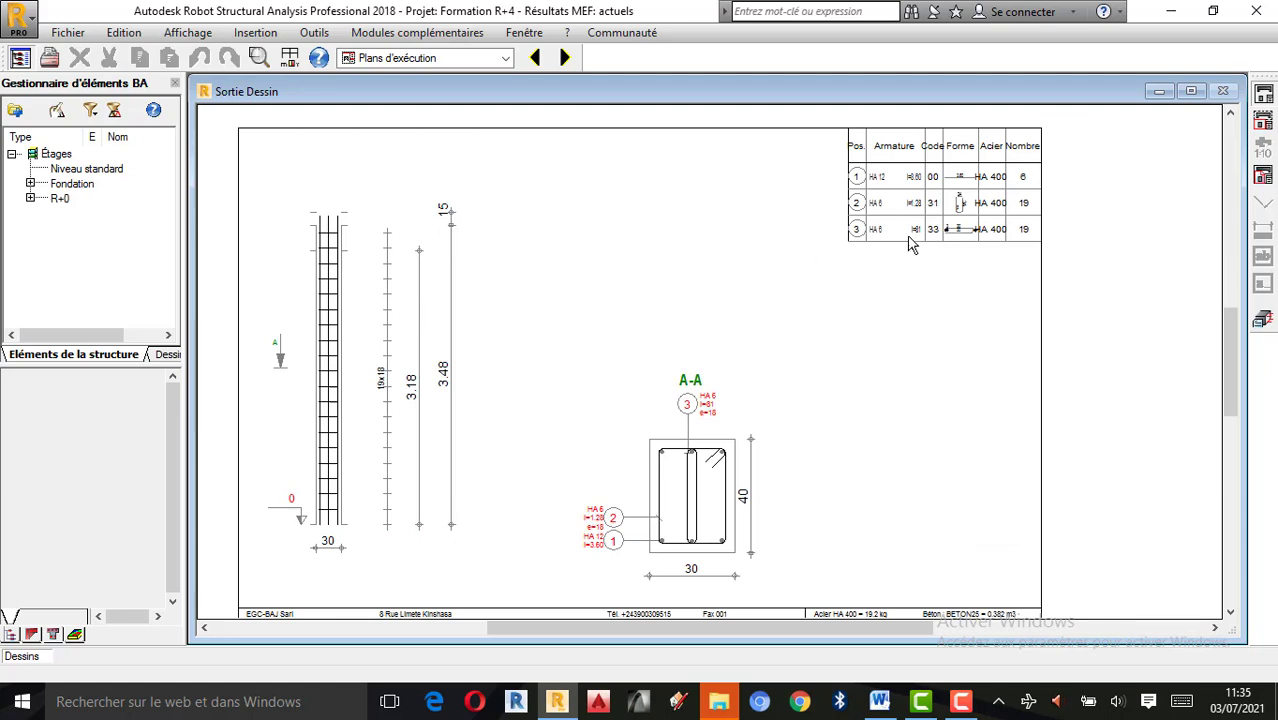
scroll(787, 253, "down", 1)
scroll(697, 490, "up", 1)
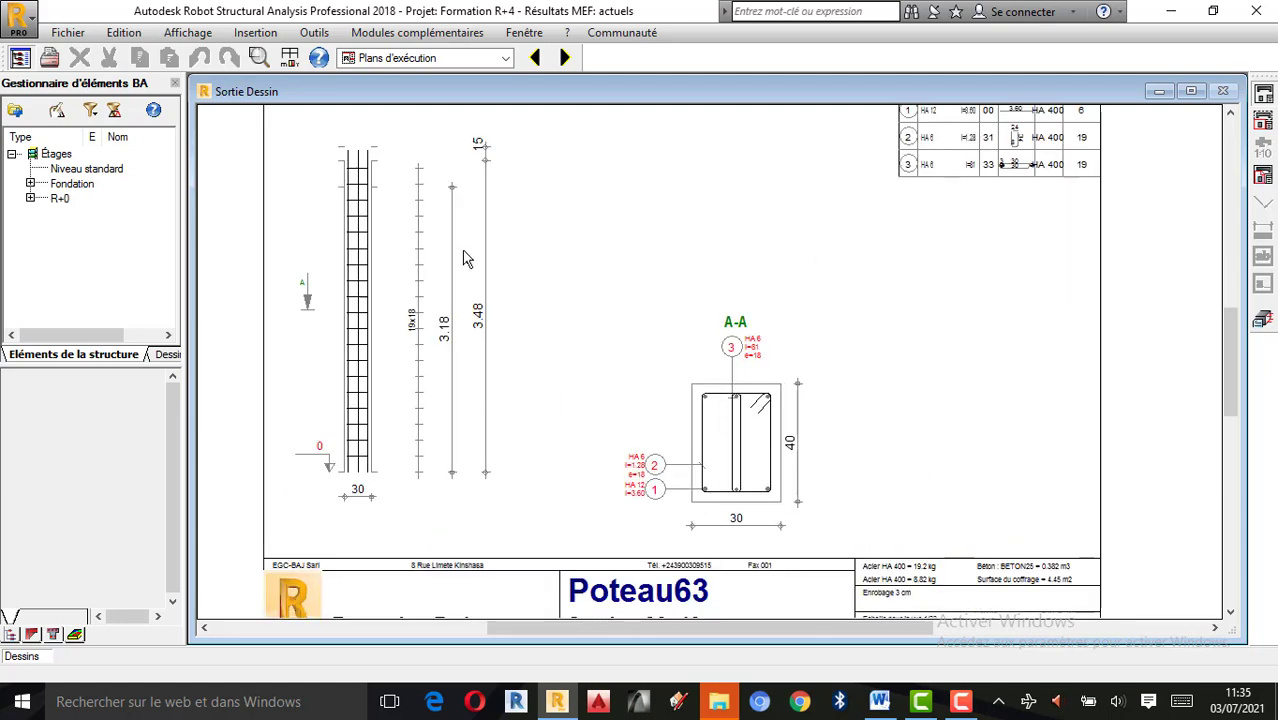
scroll(416, 262, "down", 1)
scroll(560, 345, "up", 1)
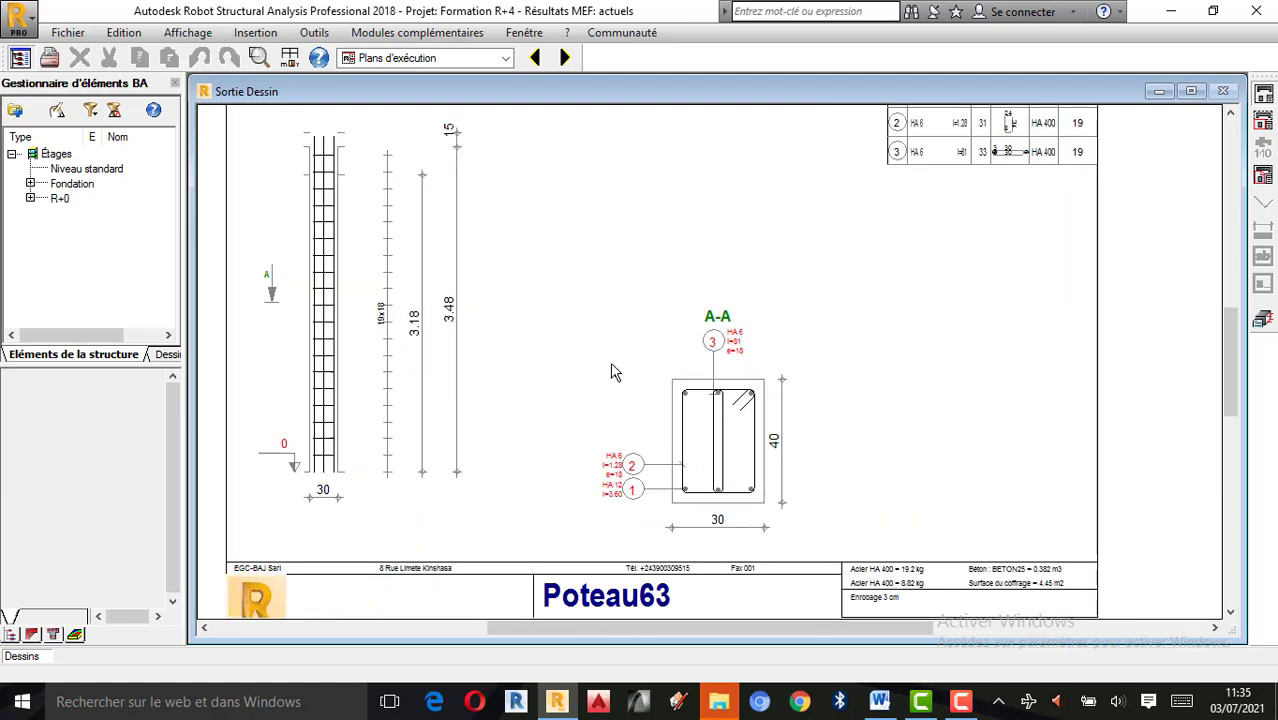
scroll(637, 430, "down", 1)
scroll(473, 252, "up", 1)
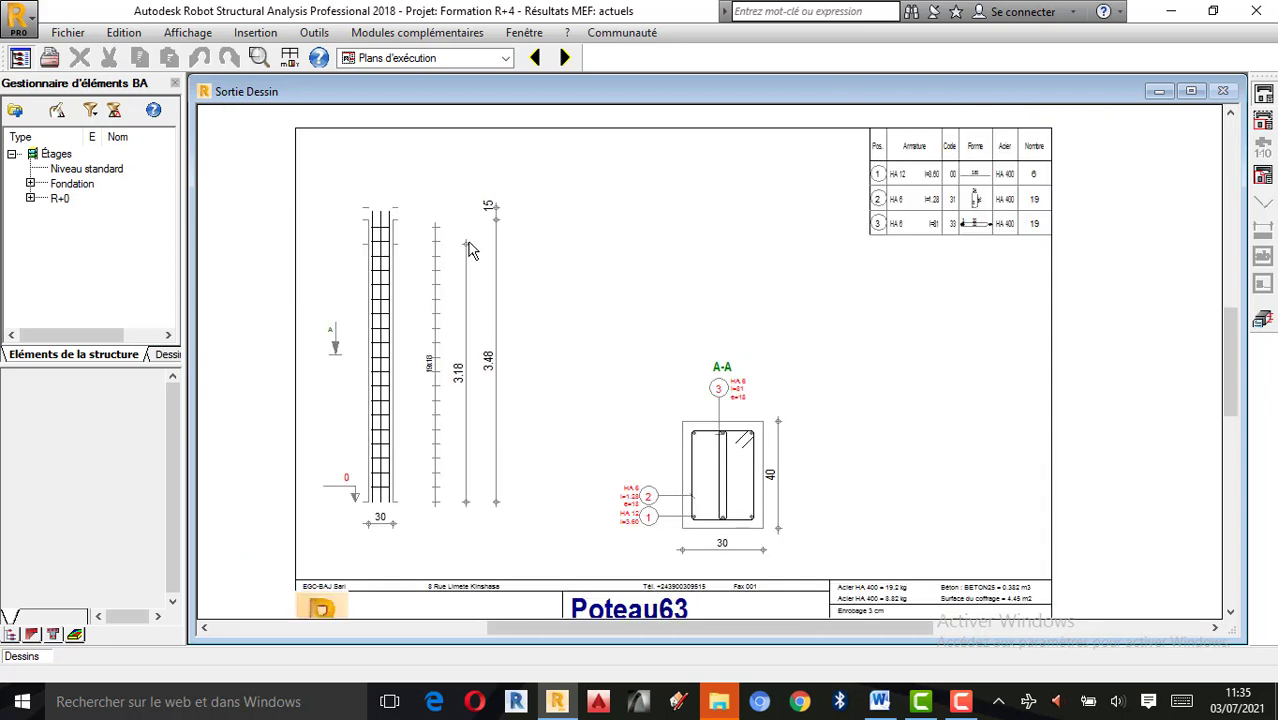
scroll(500, 349, "down", 1)
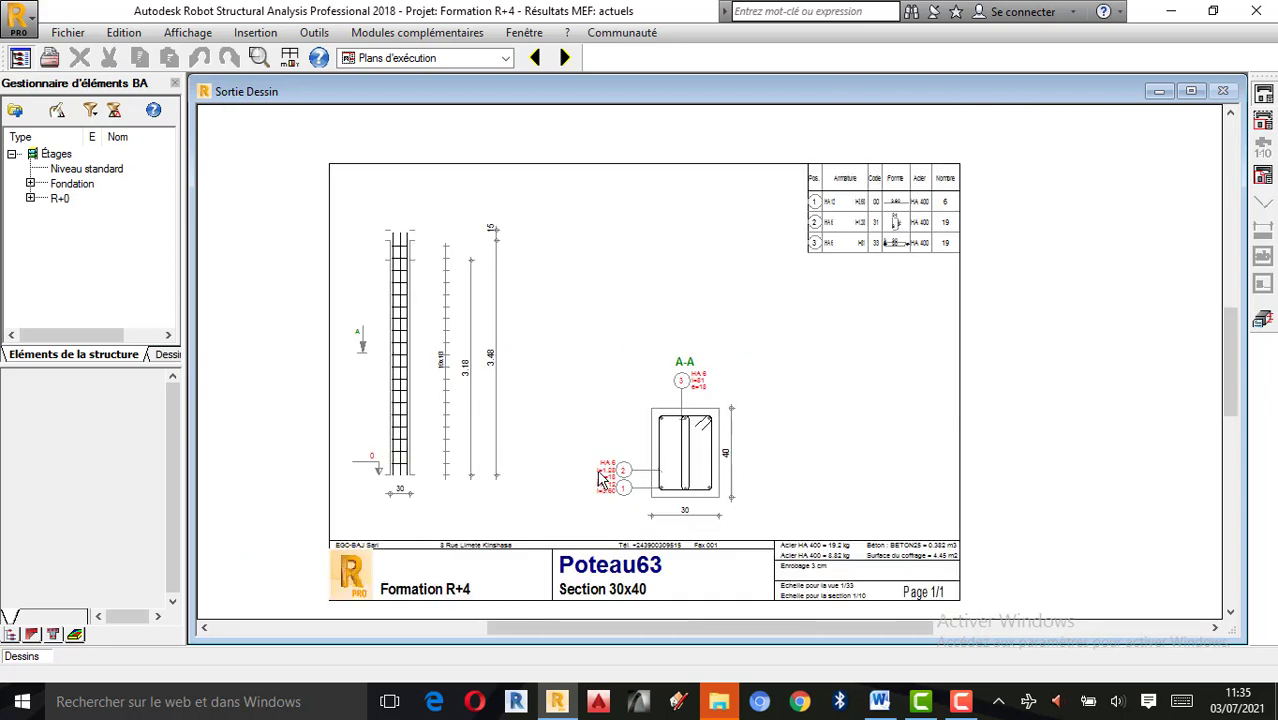
Examine section A-A up close, checking the main bars and the diameter, length and spacing labels of the transverse reinforcement
scroll(629, 502, "up", 1)
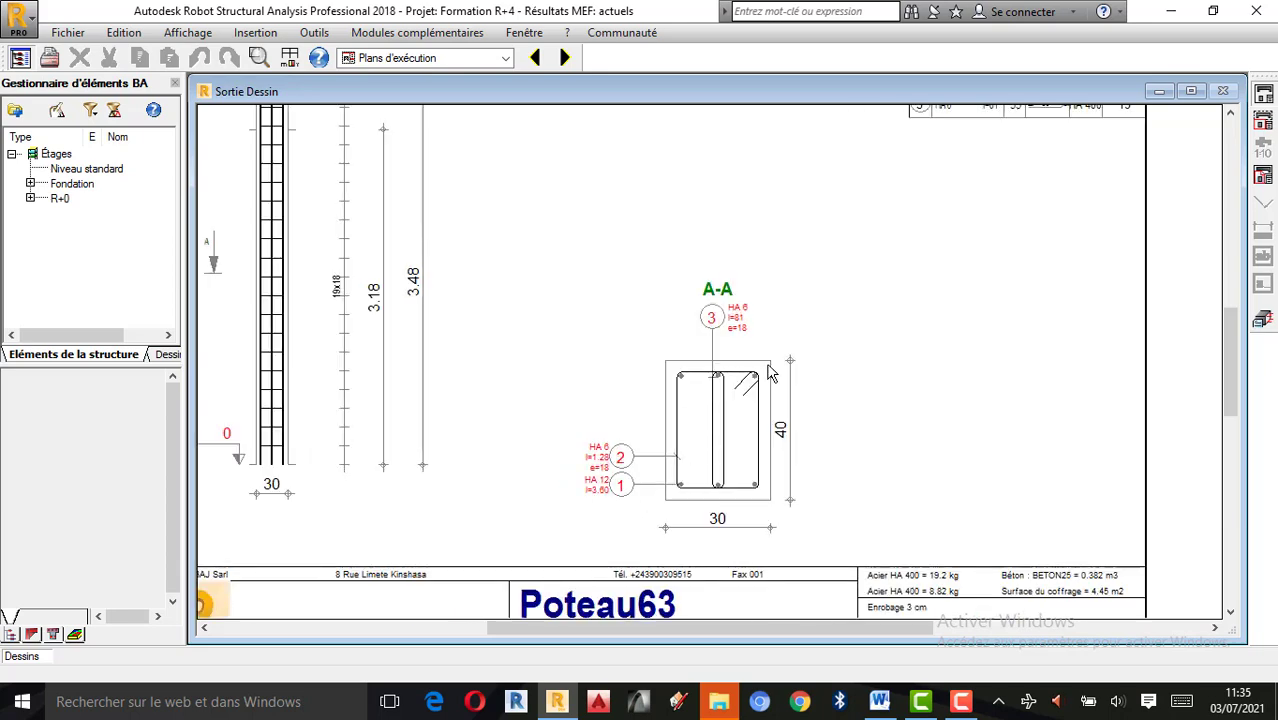
scroll(745, 522, "down", 1)
scroll(737, 445, "up", 3)
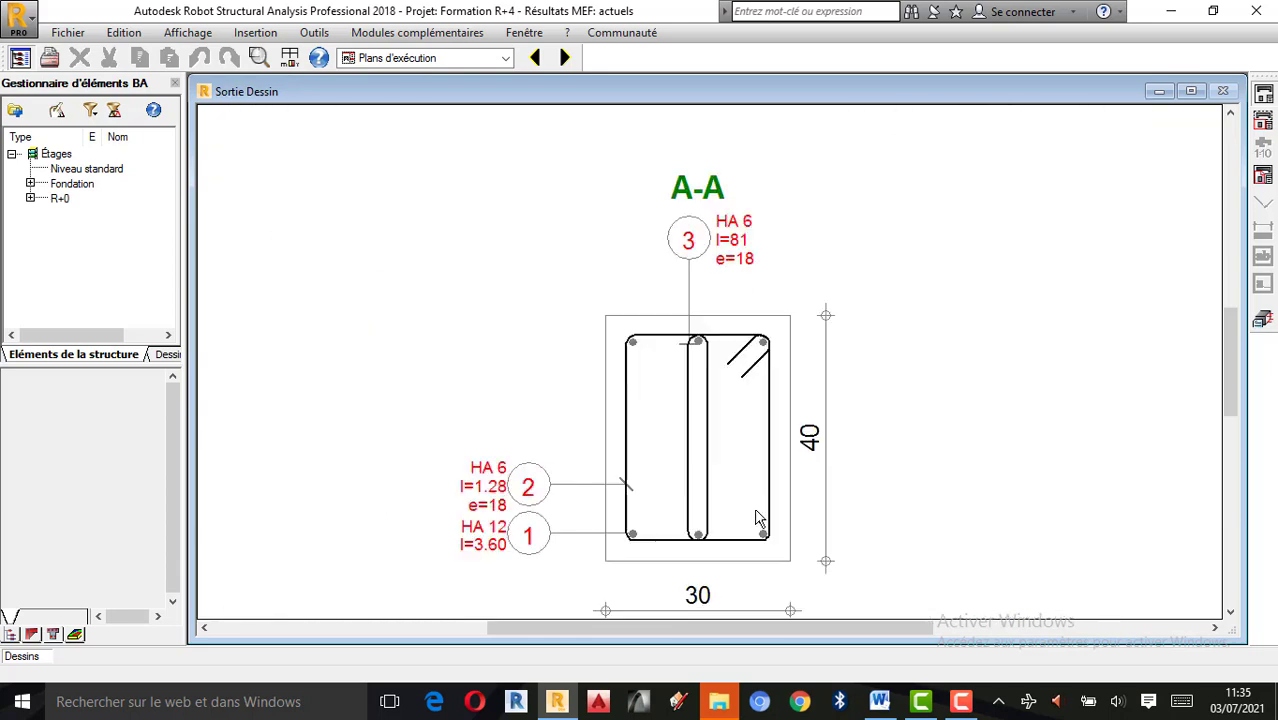
scroll(494, 491, "down", 1)
scroll(436, 497, "up", 1)
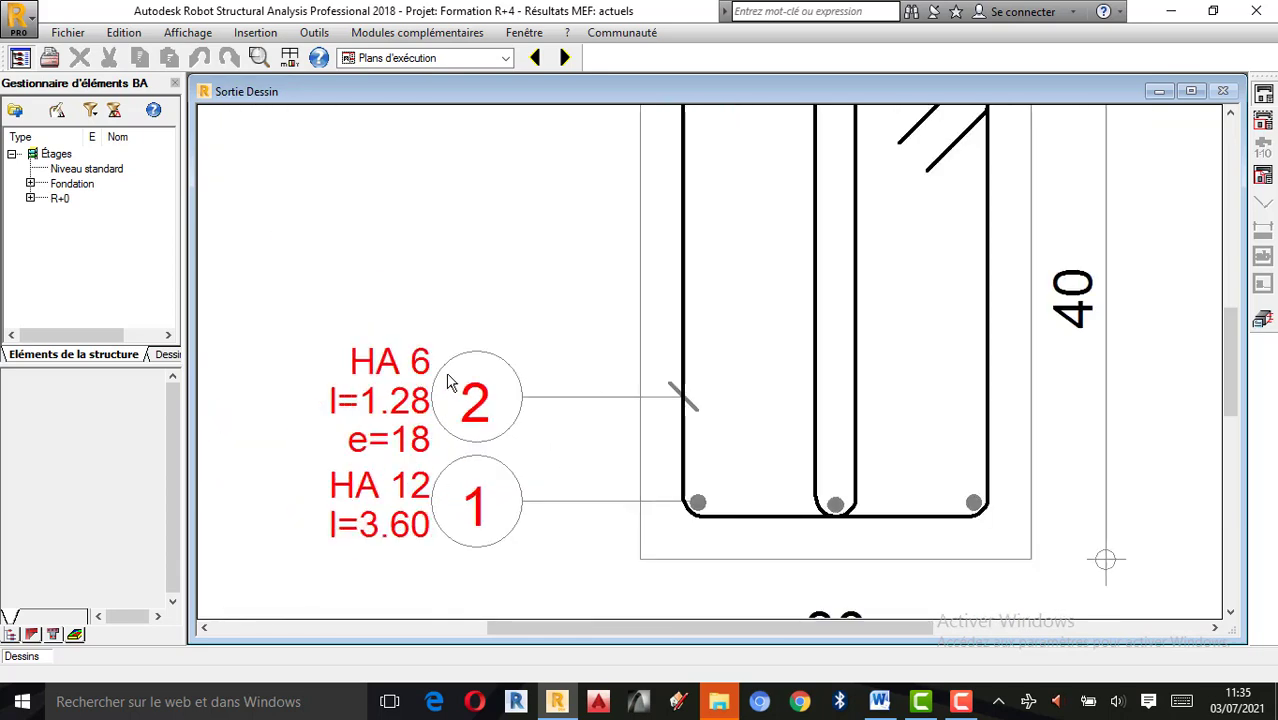
scroll(566, 463, "up", 1)
scroll(408, 331, "up", 3)
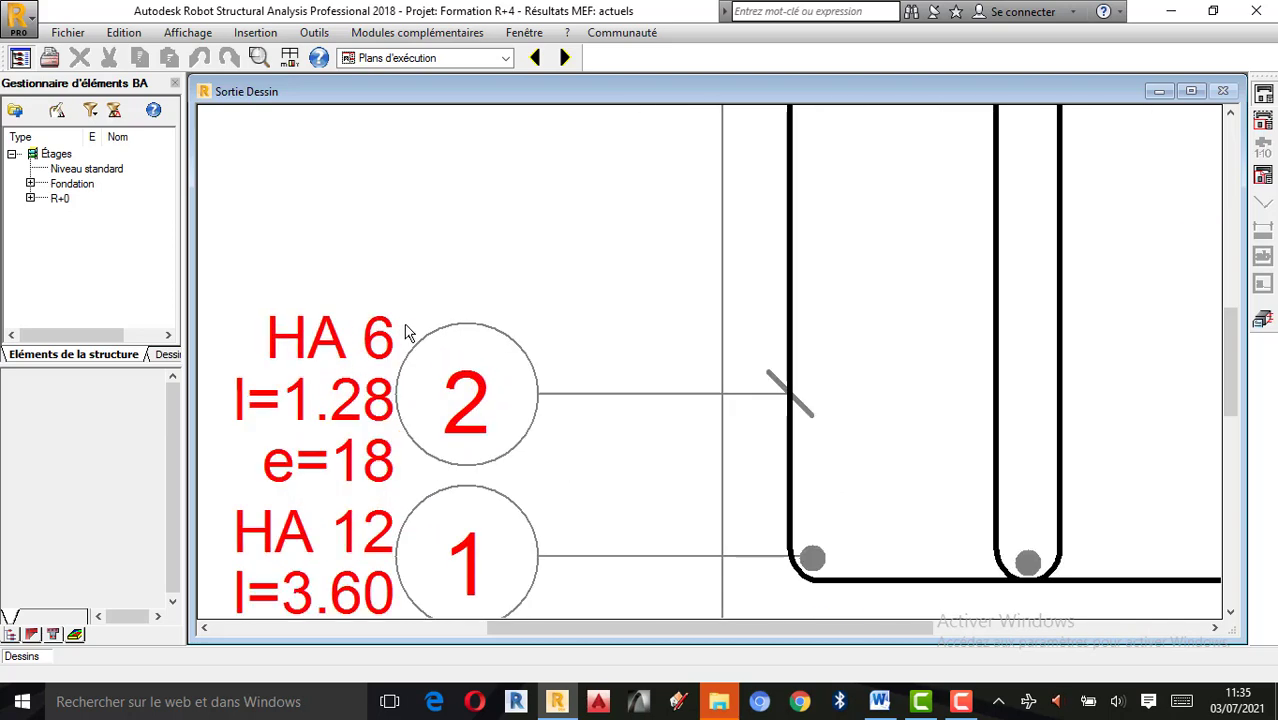
Compare the diameter, length and spacing labels of positions 1, 2 and 3 in section A-A, ending on the whole sheet
scroll(371, 533, "down", 5)
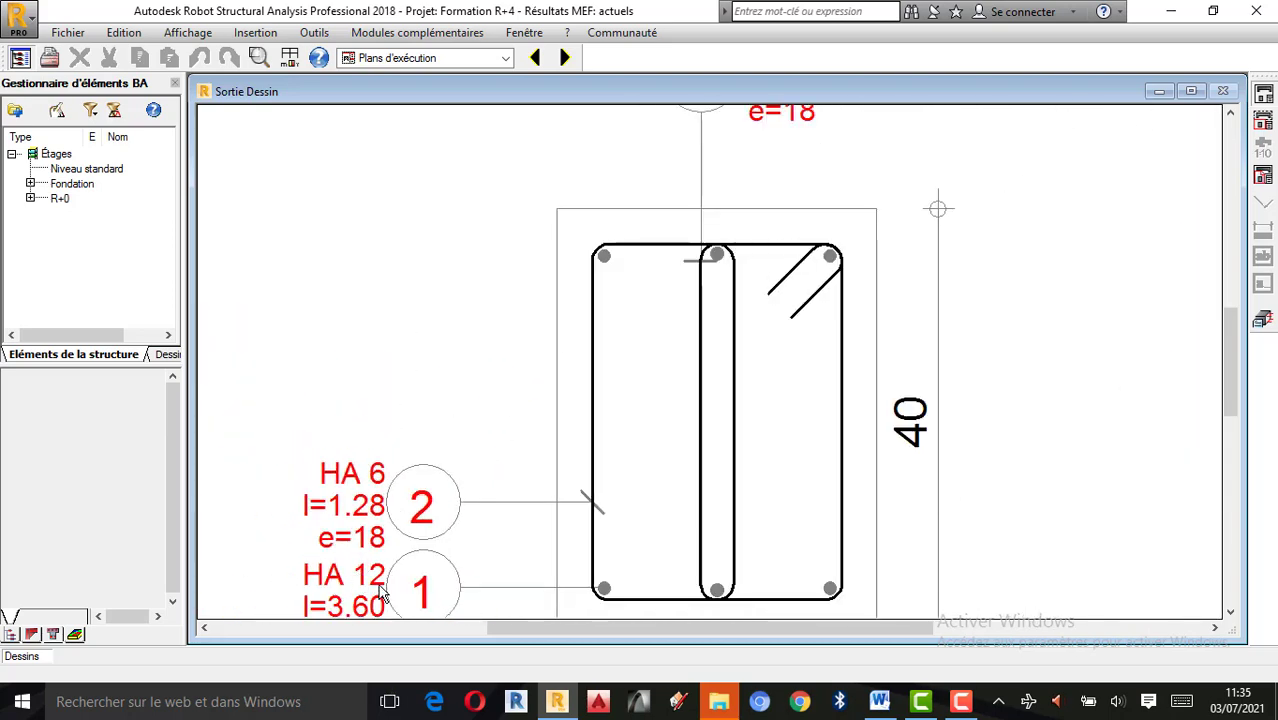
scroll(548, 491, "down", 2)
scroll(568, 320, "up", 2)
scroll(630, 345, "up", 4)
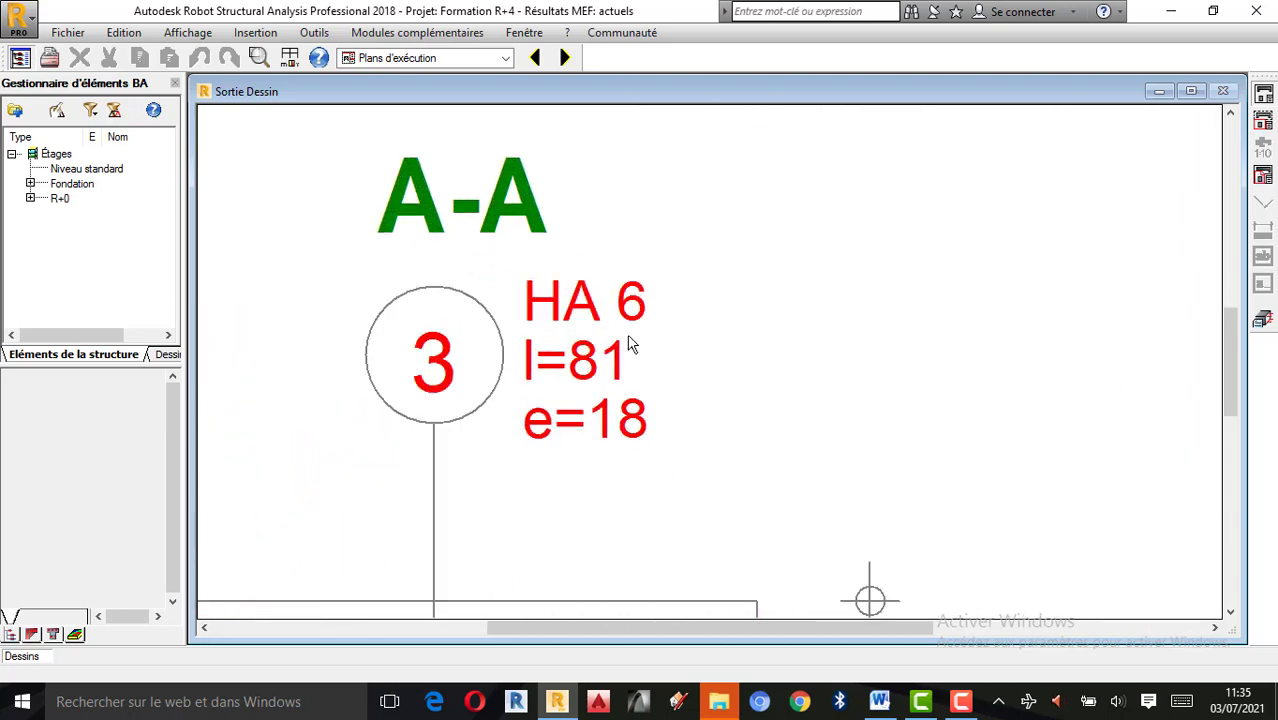
scroll(610, 398, "down", 3)
scroll(610, 398, "down", 4)
scroll(593, 408, "up", 4)
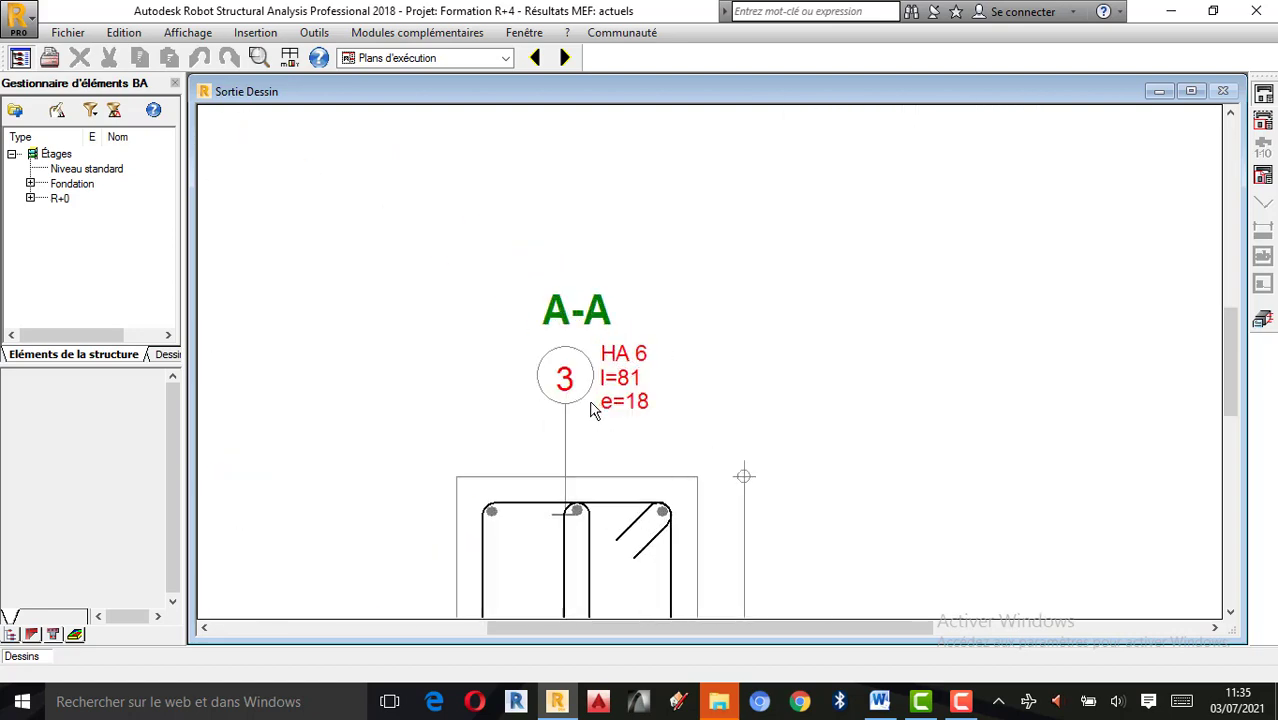
scroll(678, 288, "down", 5)
scroll(678, 288, "up", 1)
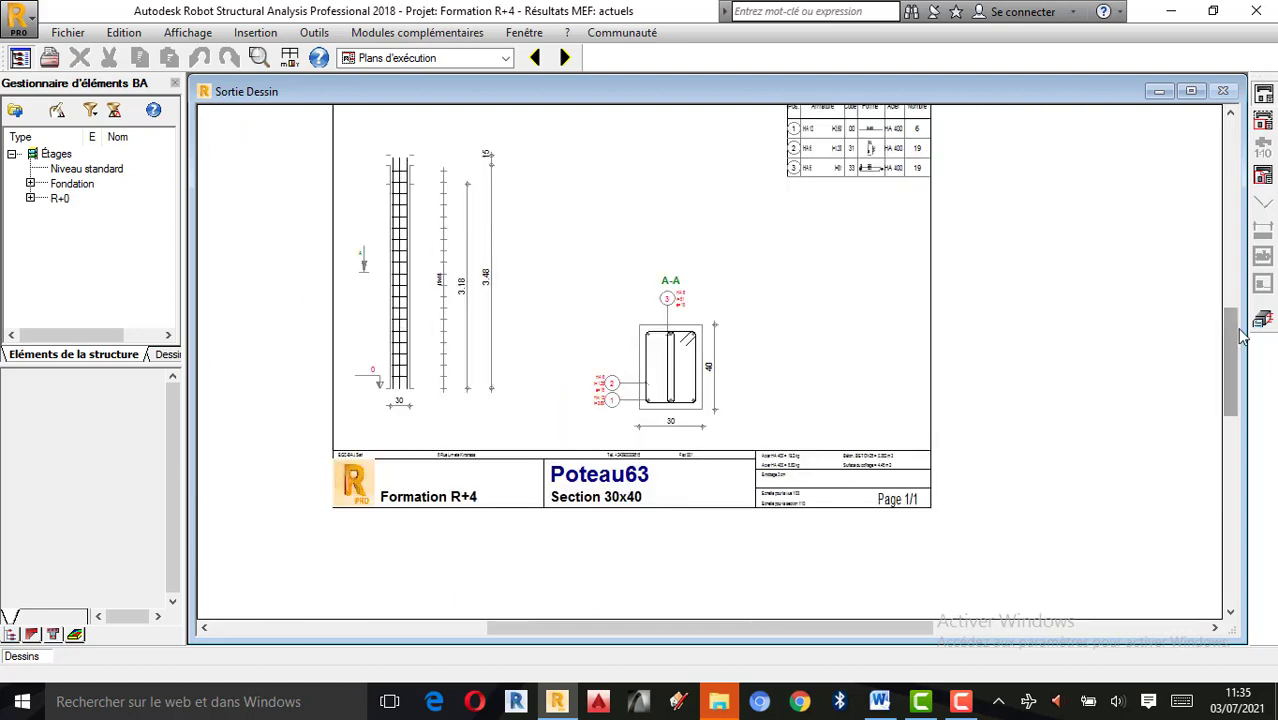
Leave the drawing output and exclude the 12 mm diameter from the longitudinal steel in the column's calculation options
left_click(1265, 324)
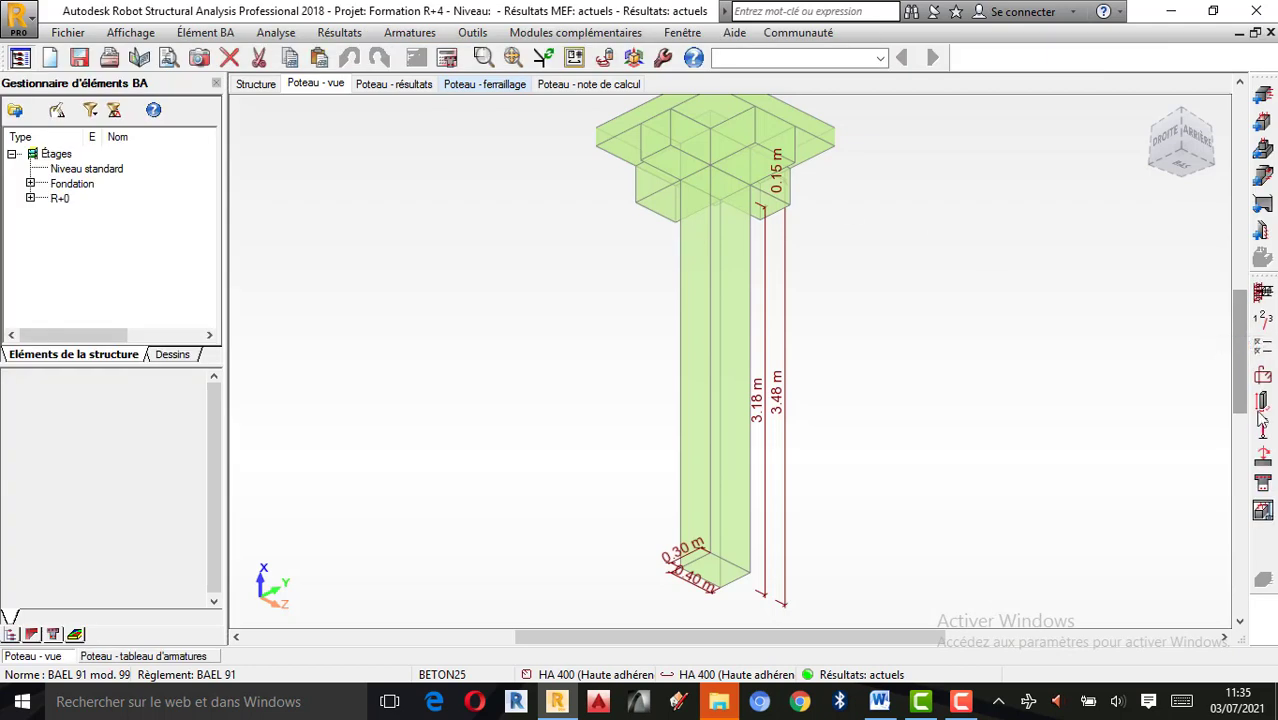
left_click(1264, 357)
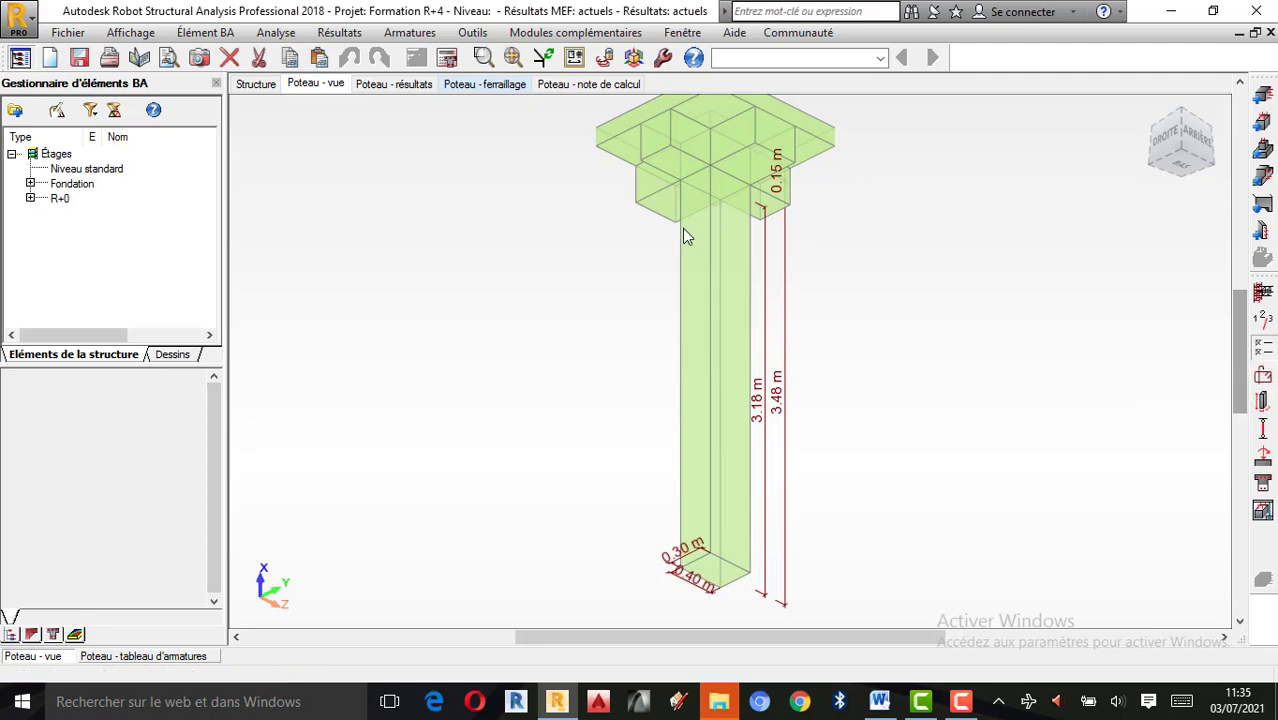
left_click(503, 78)
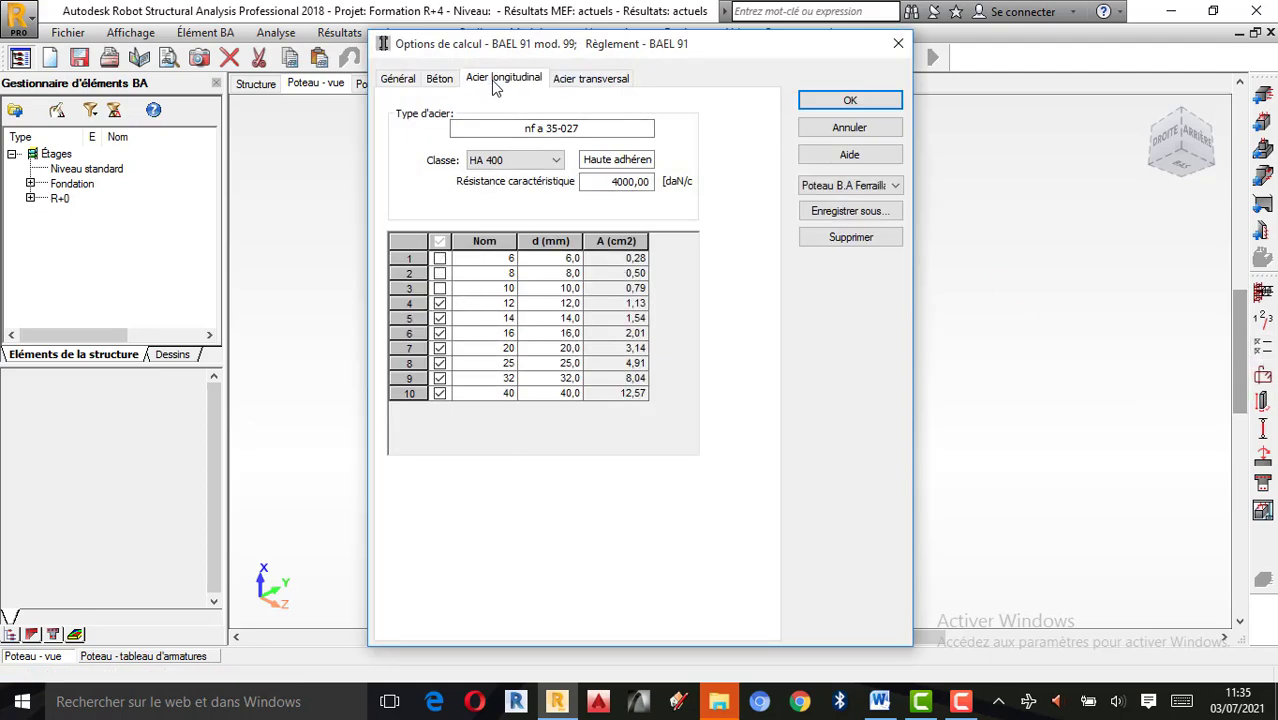
left_click(440, 303)
left_click(440, 303)
left_click(850, 101)
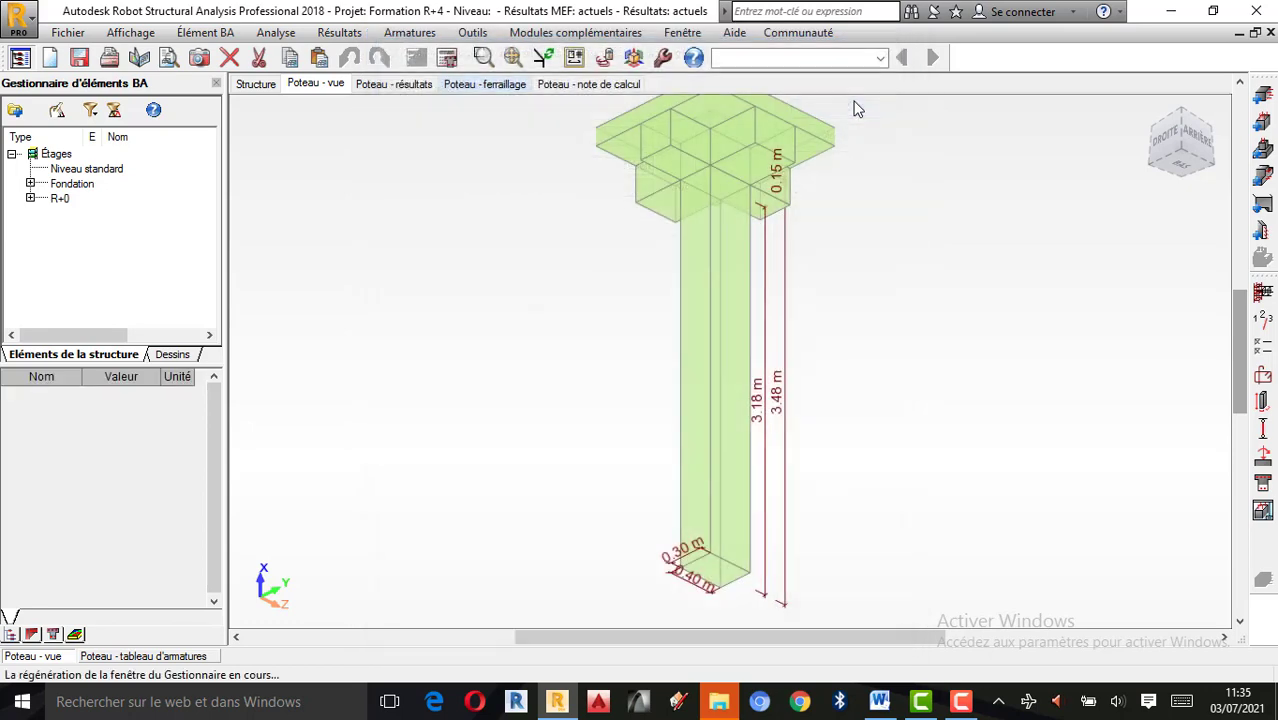
Dismiss the calculation dialog and view the construction-bar settings of the reinforcement arrangement, including the minimum lap lengths
left_click(447, 57)
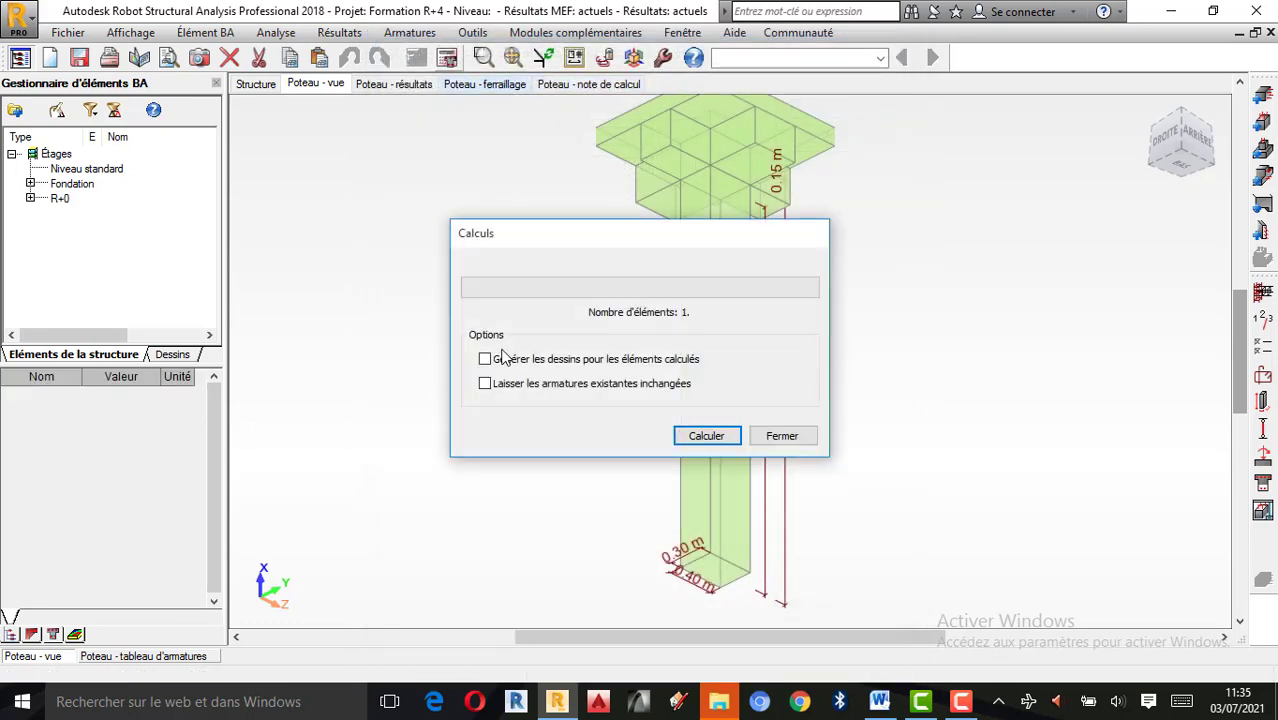
left_click(779, 436)
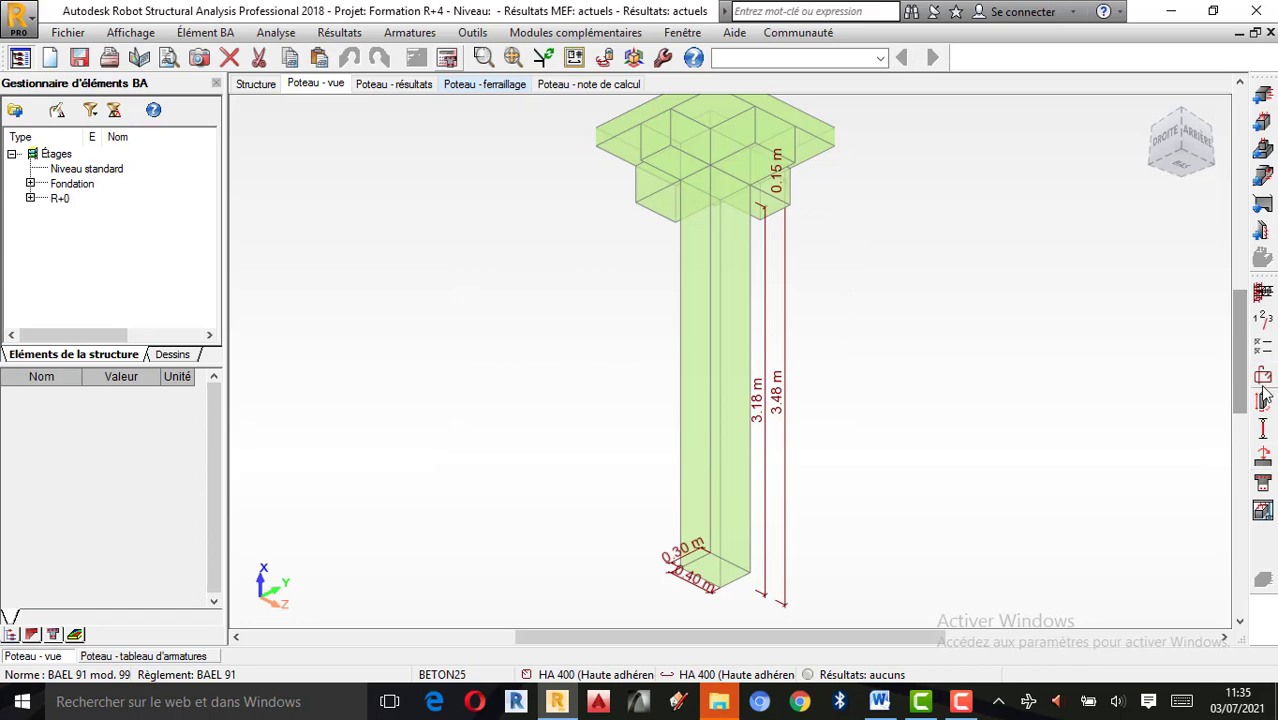
left_click(1264, 397)
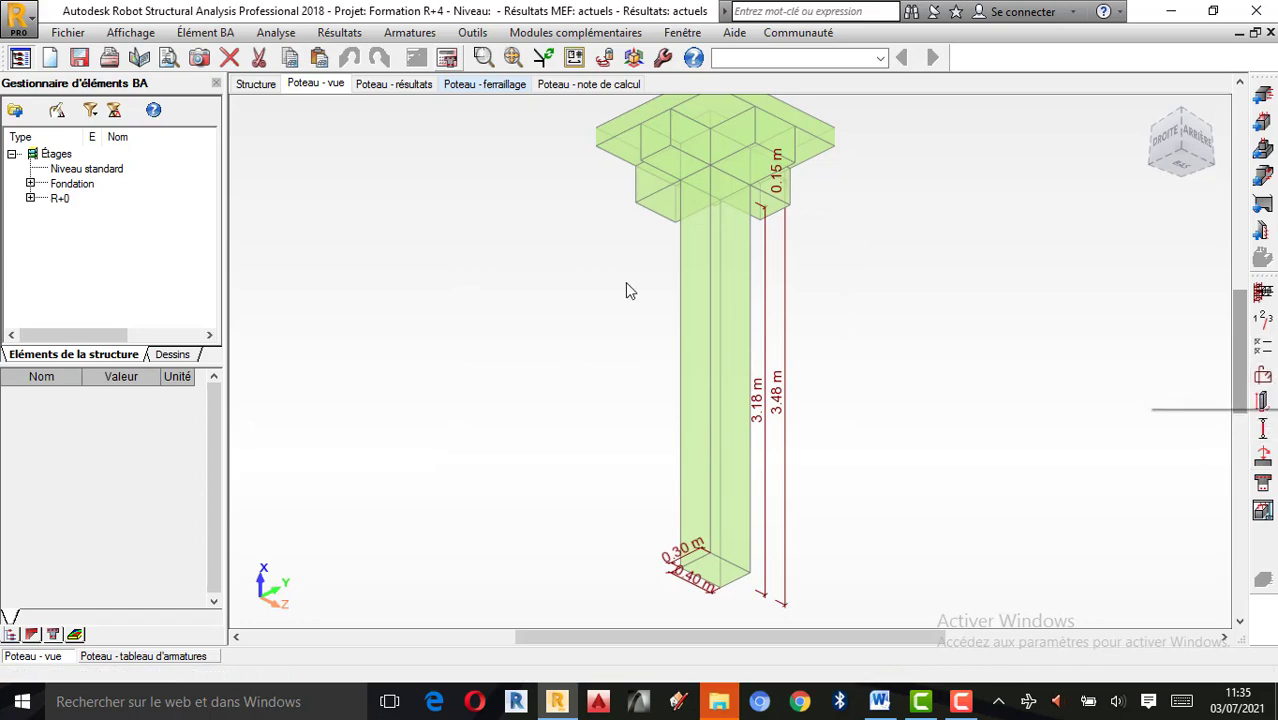
left_click(551, 177)
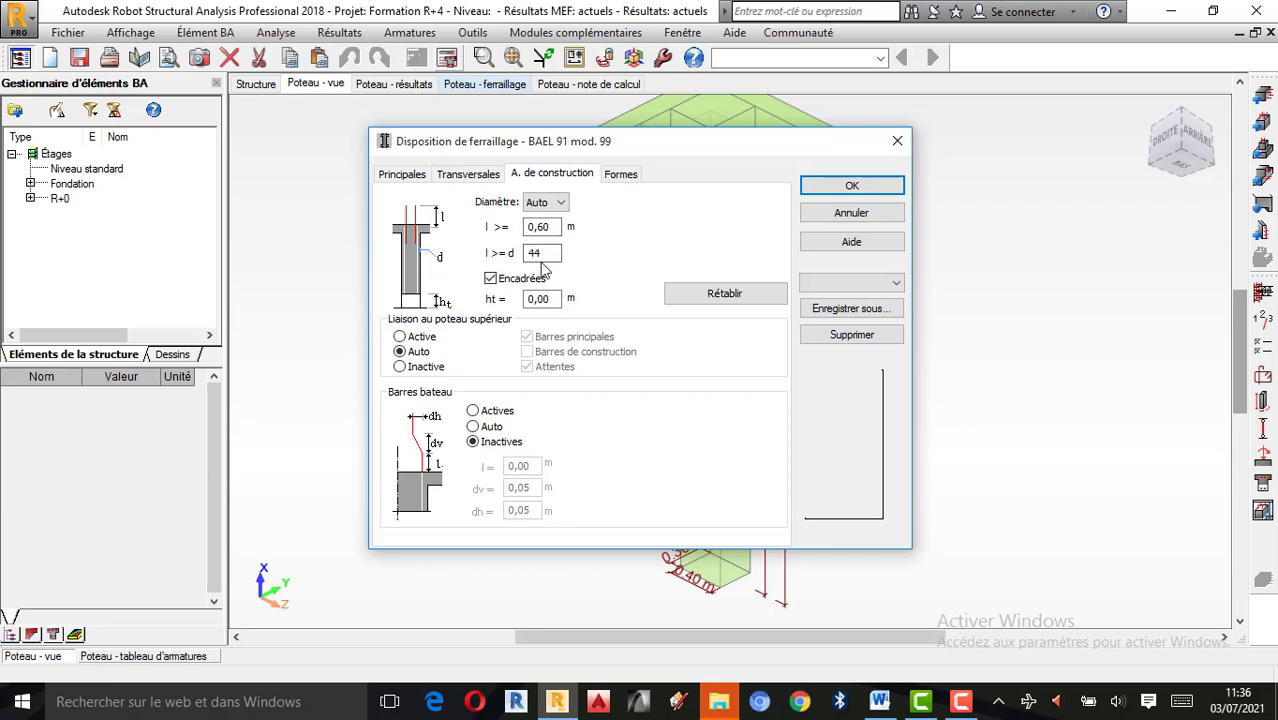
Compute the lap length for a 14 mm bar in the Windows calculator as 0,014 × 44 and close the calculator
left_click(253, 700)
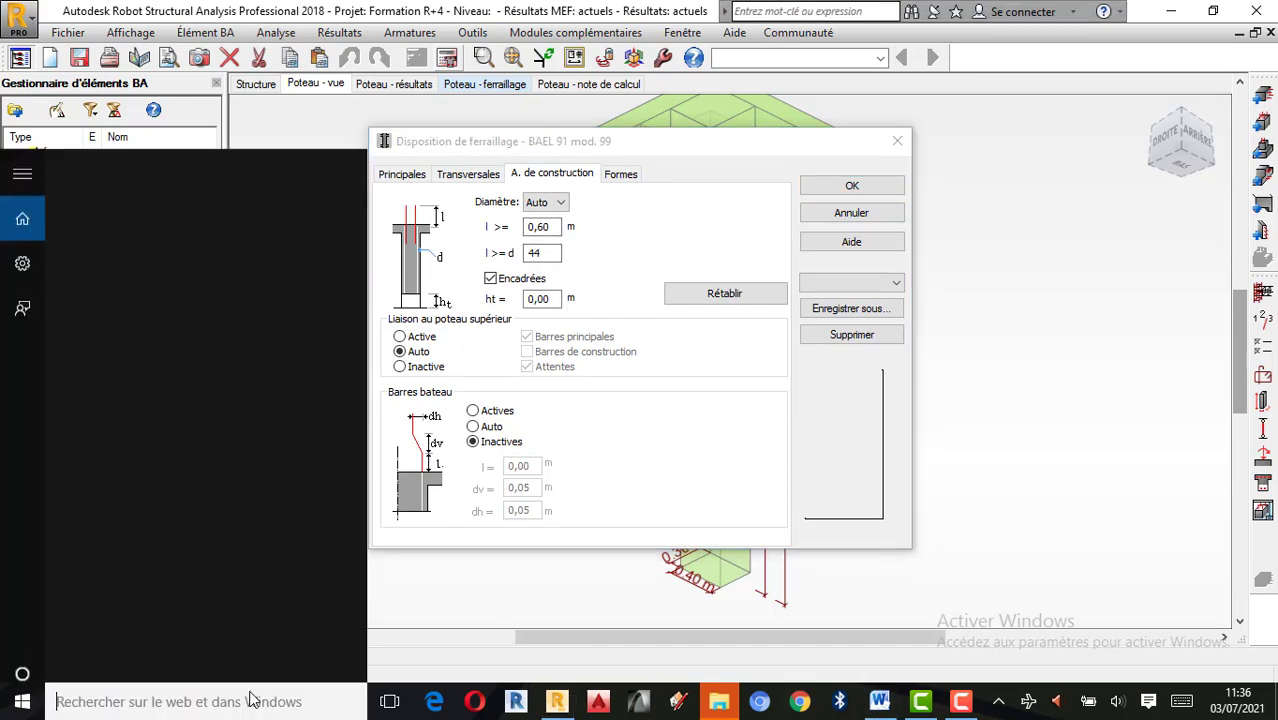
type("ca")
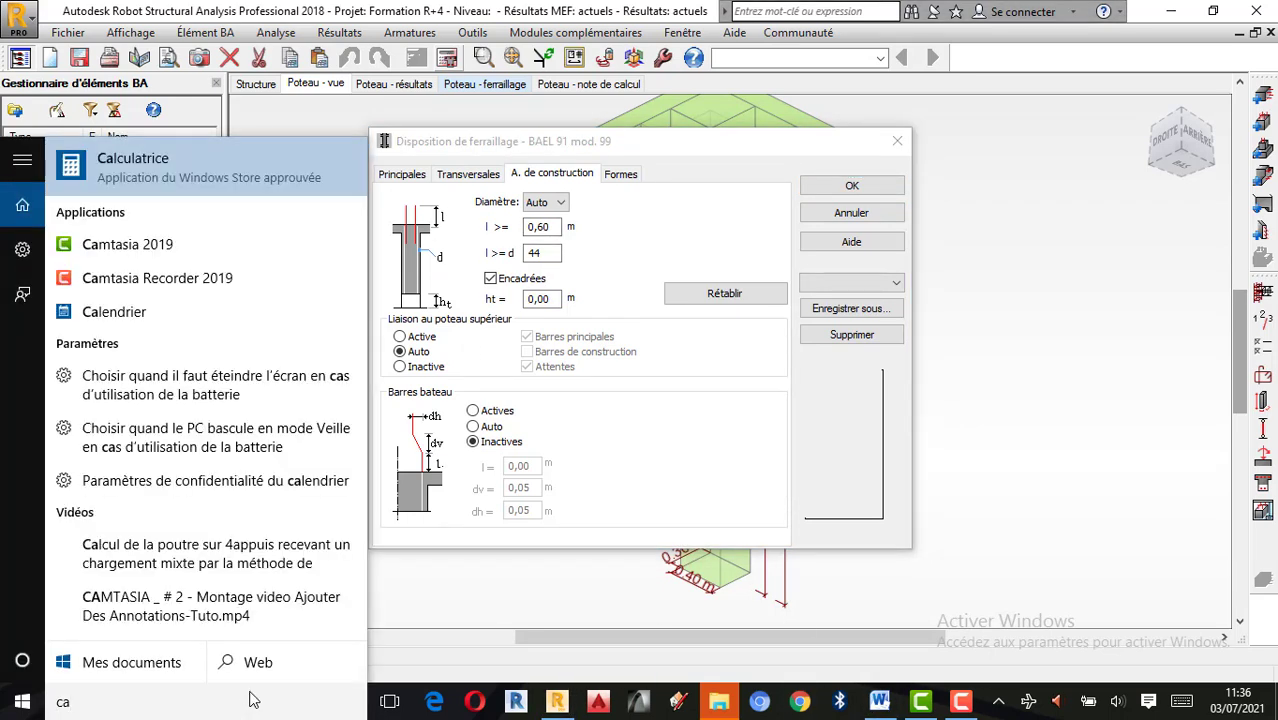
left_click(135, 163)
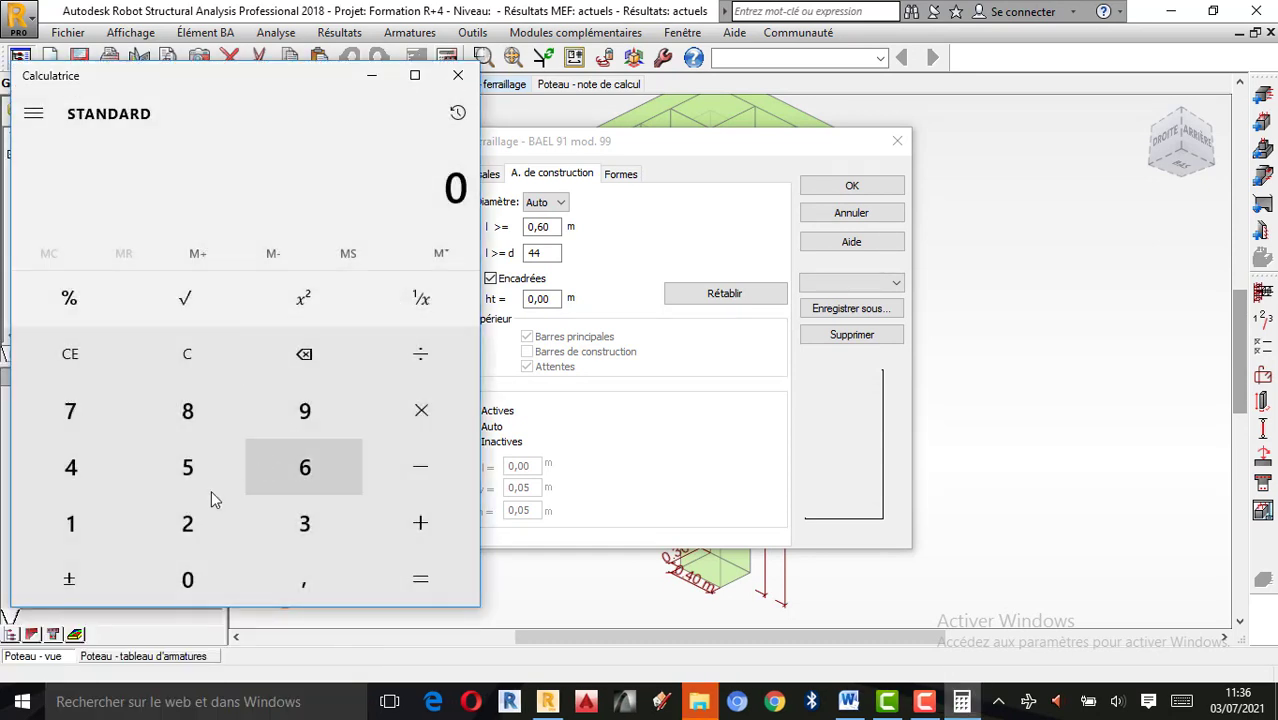
left_click(285, 578)
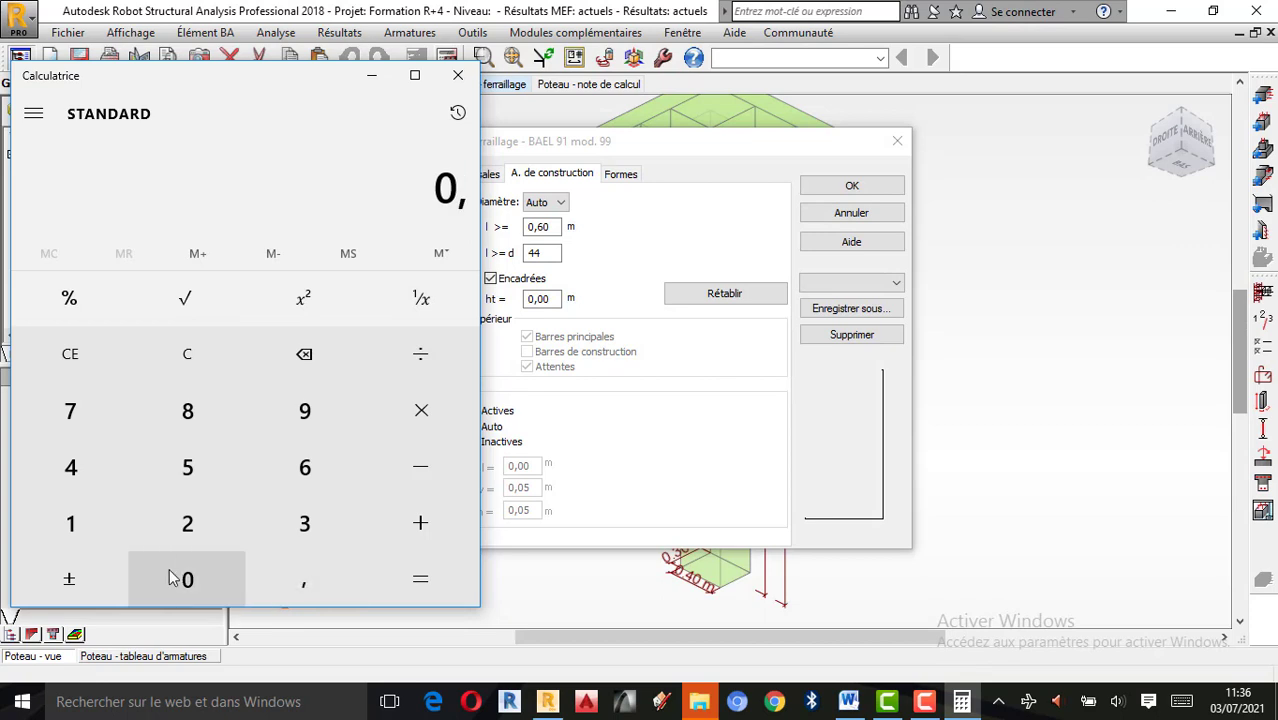
left_click(171, 575)
left_click(106, 540)
left_click(114, 463)
left_click(420, 410)
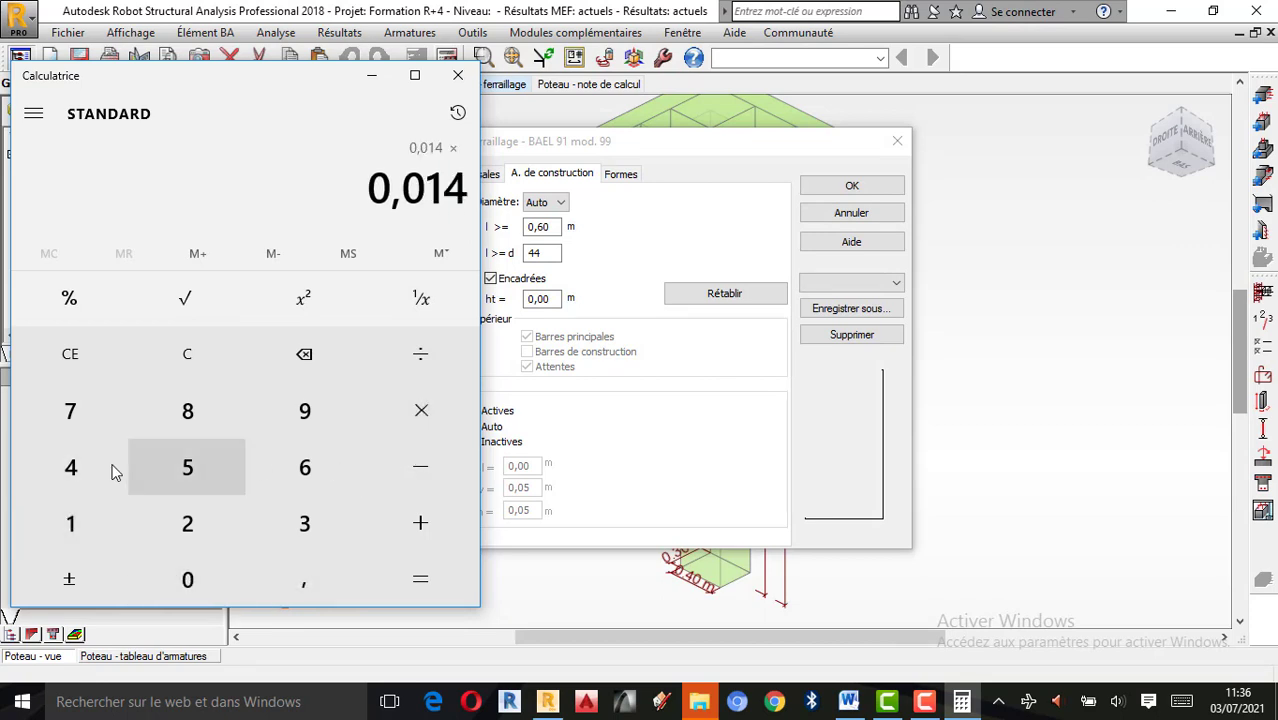
left_click(96, 464)
left_click(96, 464)
left_click(378, 578)
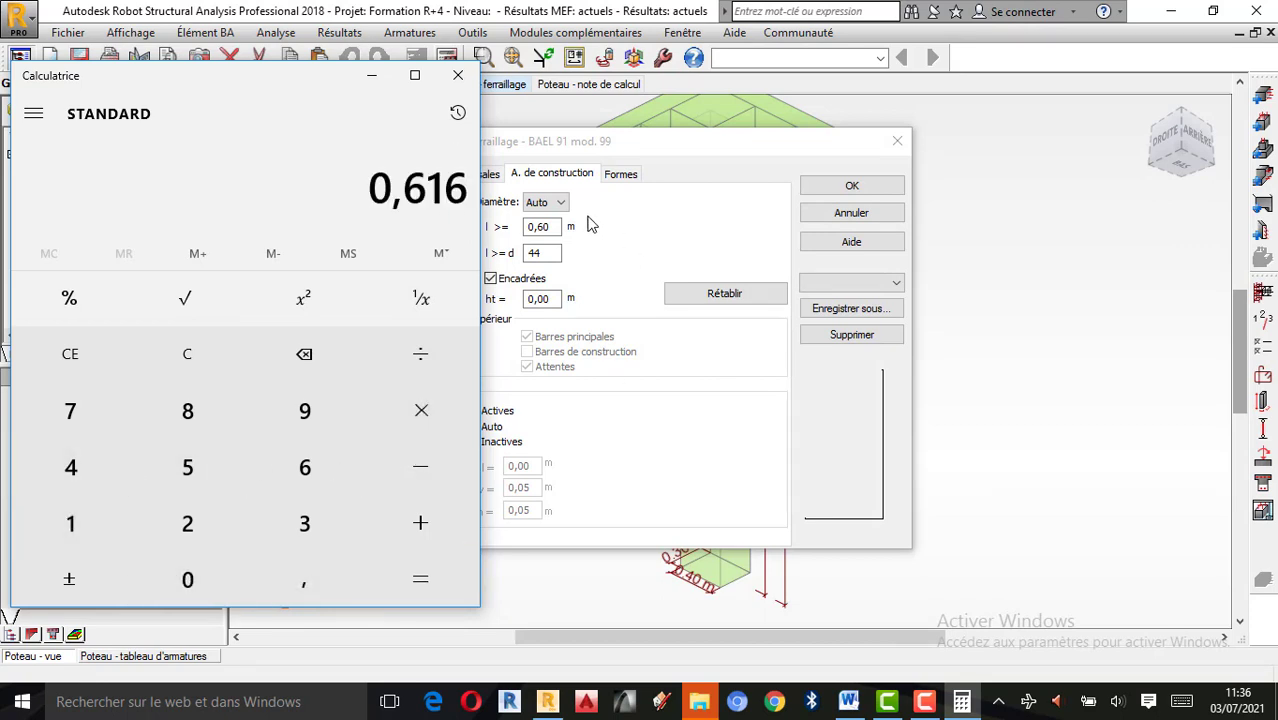
left_click(459, 78)
Confirm the reinforcement arrangement, recalculate the column with drawings generated, and examine the elevation and section A-A without 12 mm bars
left_click(880, 188)
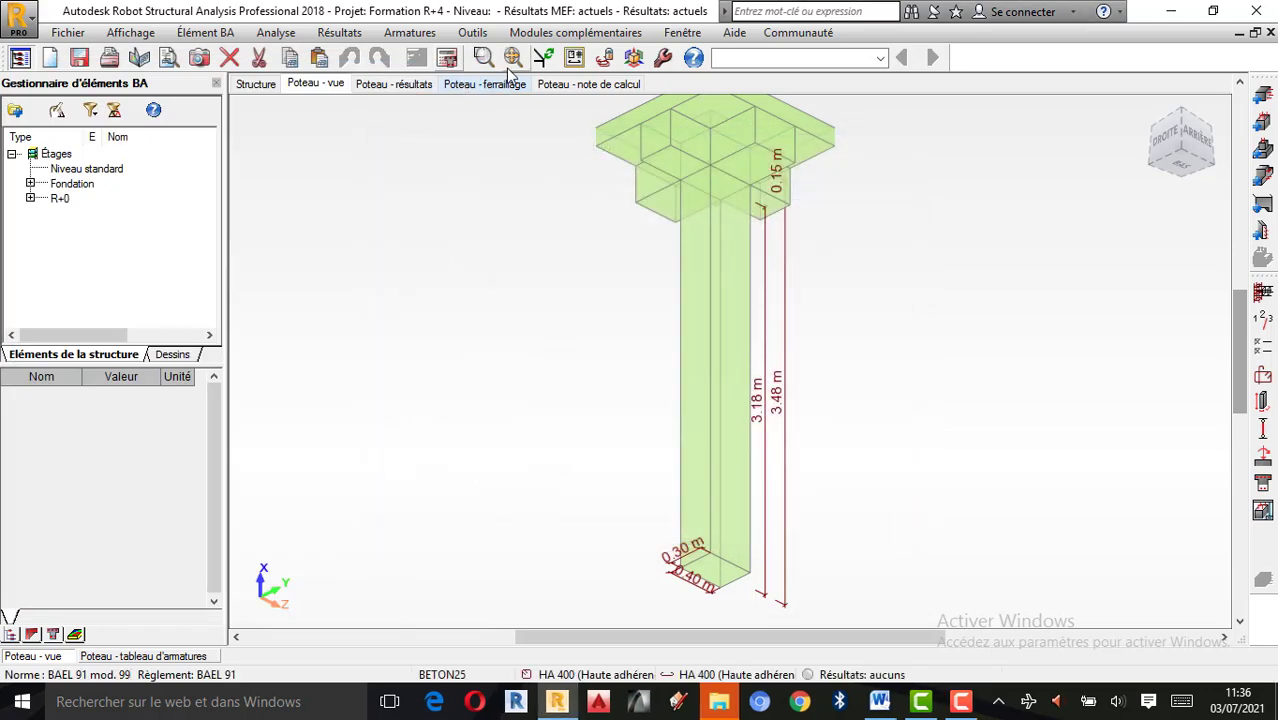
left_click(452, 58)
left_click(732, 436)
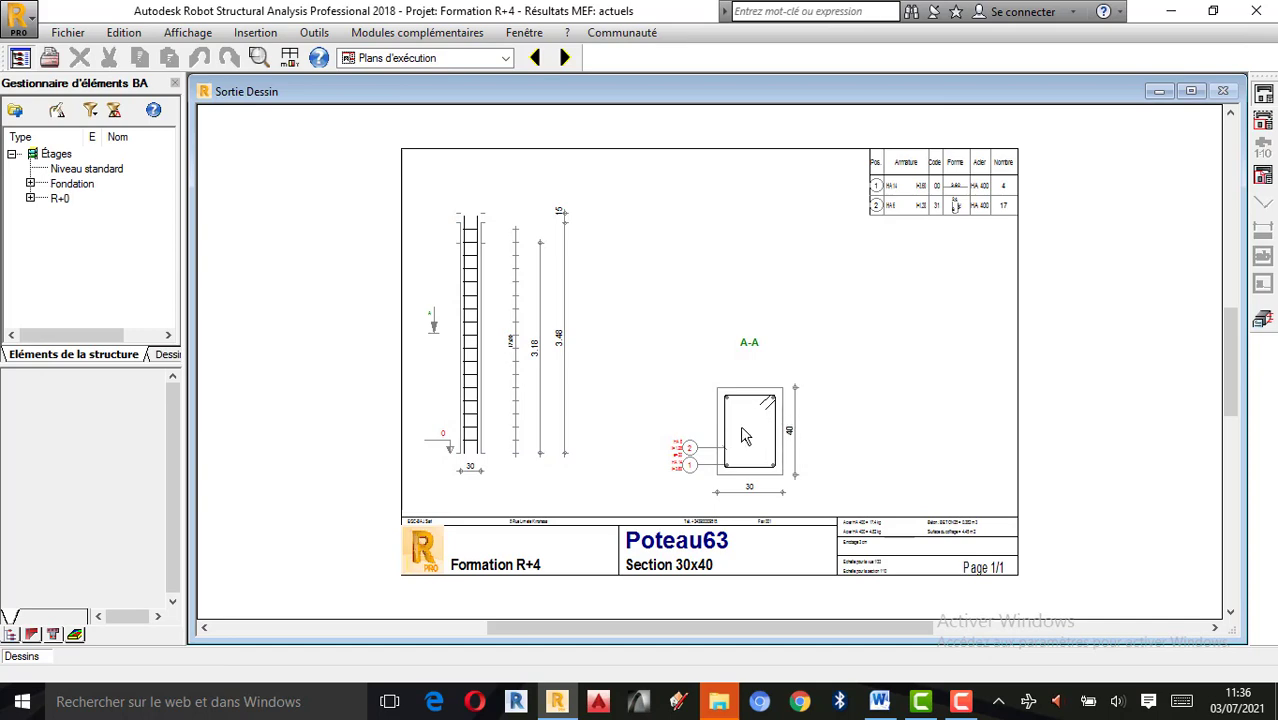
scroll(745, 430, "up", 2)
scroll(767, 300, "up", 1)
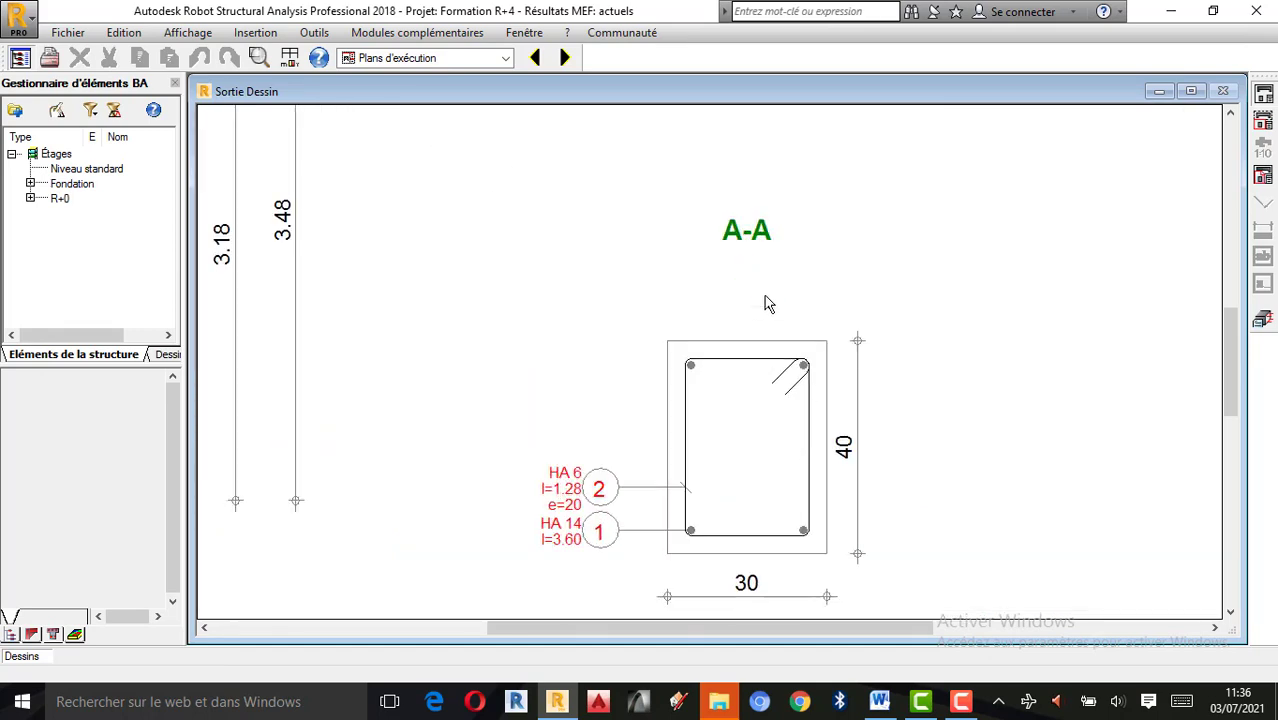
scroll(747, 449, "down", 5)
scroll(548, 392, "up", 1)
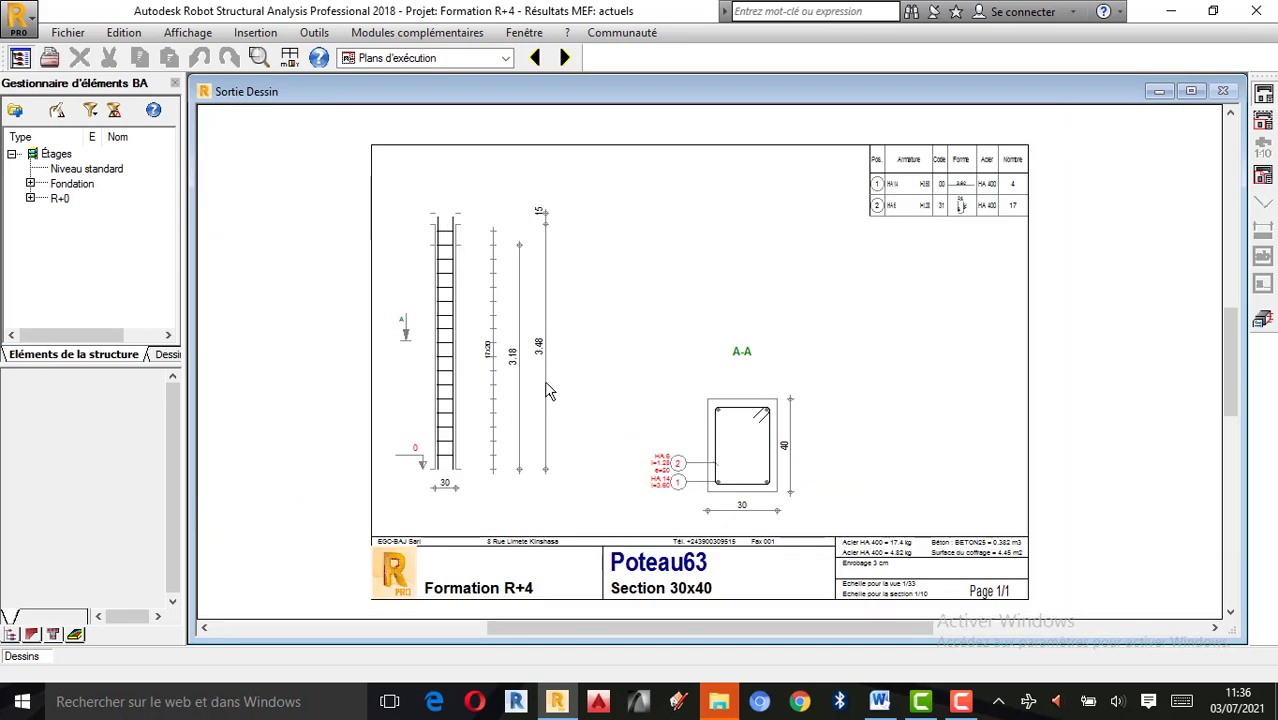
Allow the 12 mm diameter again for the column's longitudinal steel and recalculate the reinforcement with drawings generated
left_click(1261, 324)
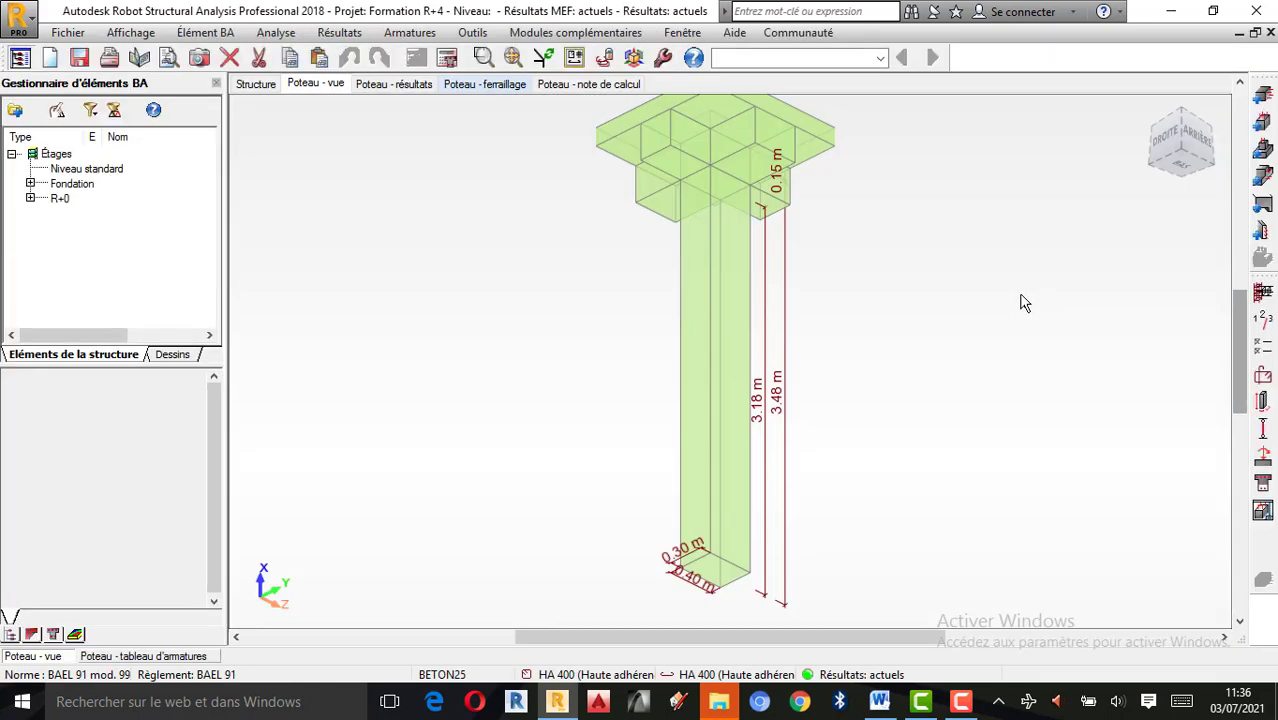
left_click(1256, 378)
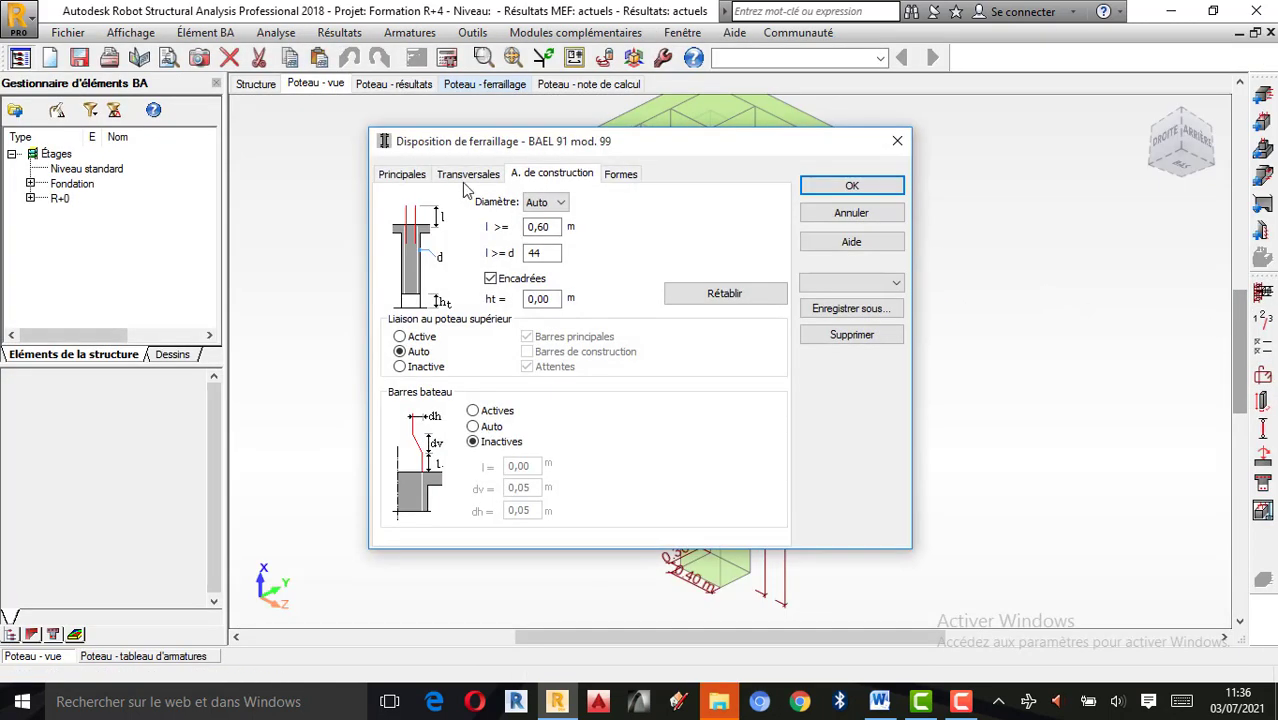
left_click(401, 175)
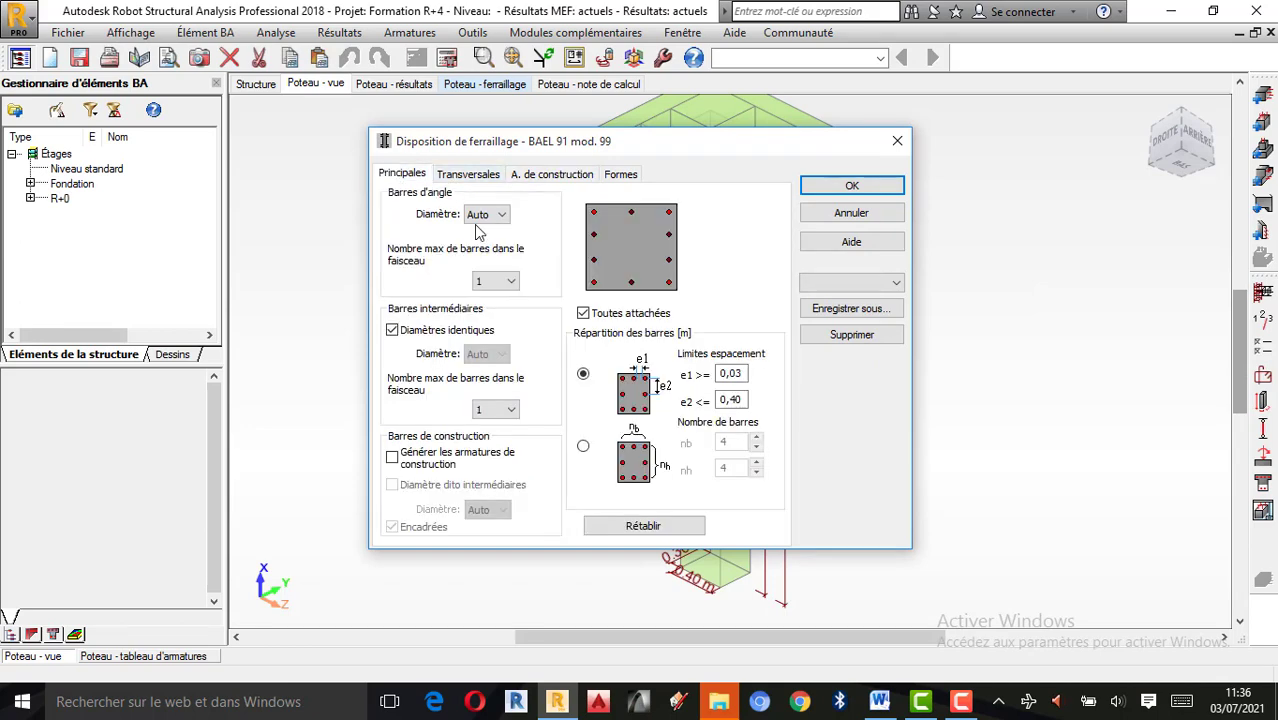
left_click(897, 141)
left_click(1262, 372)
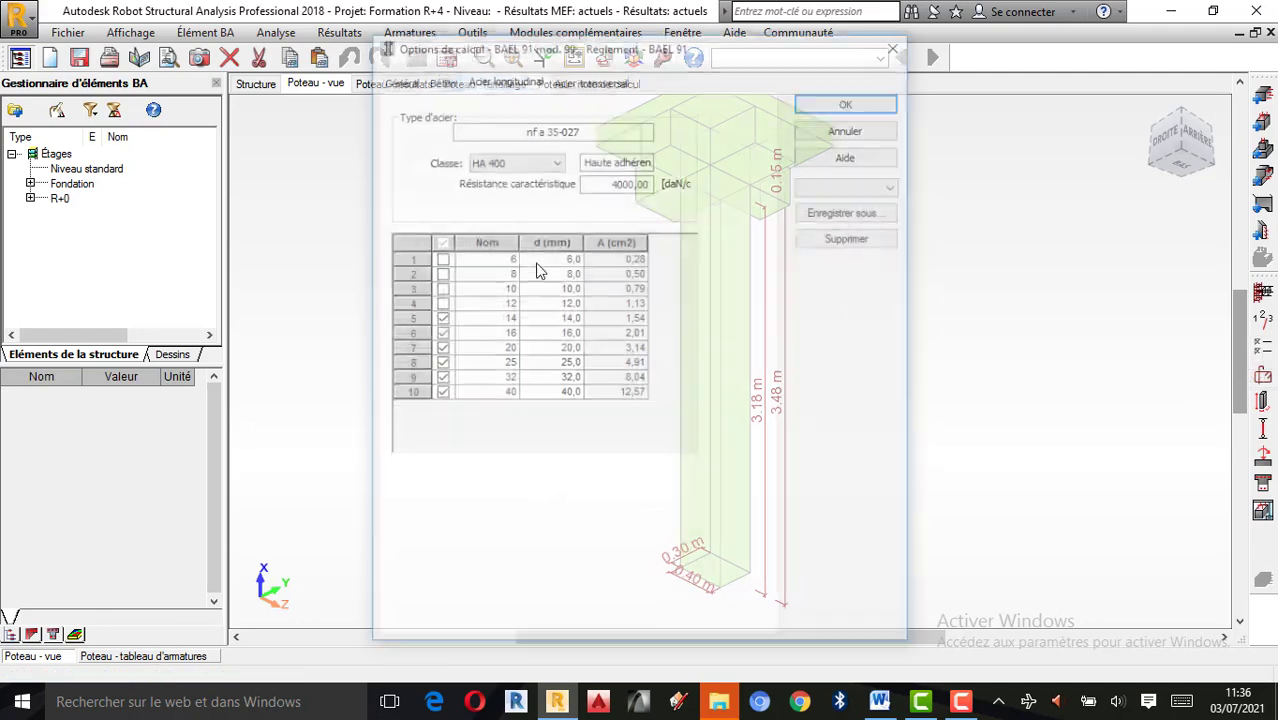
left_click(845, 102)
left_click(447, 58)
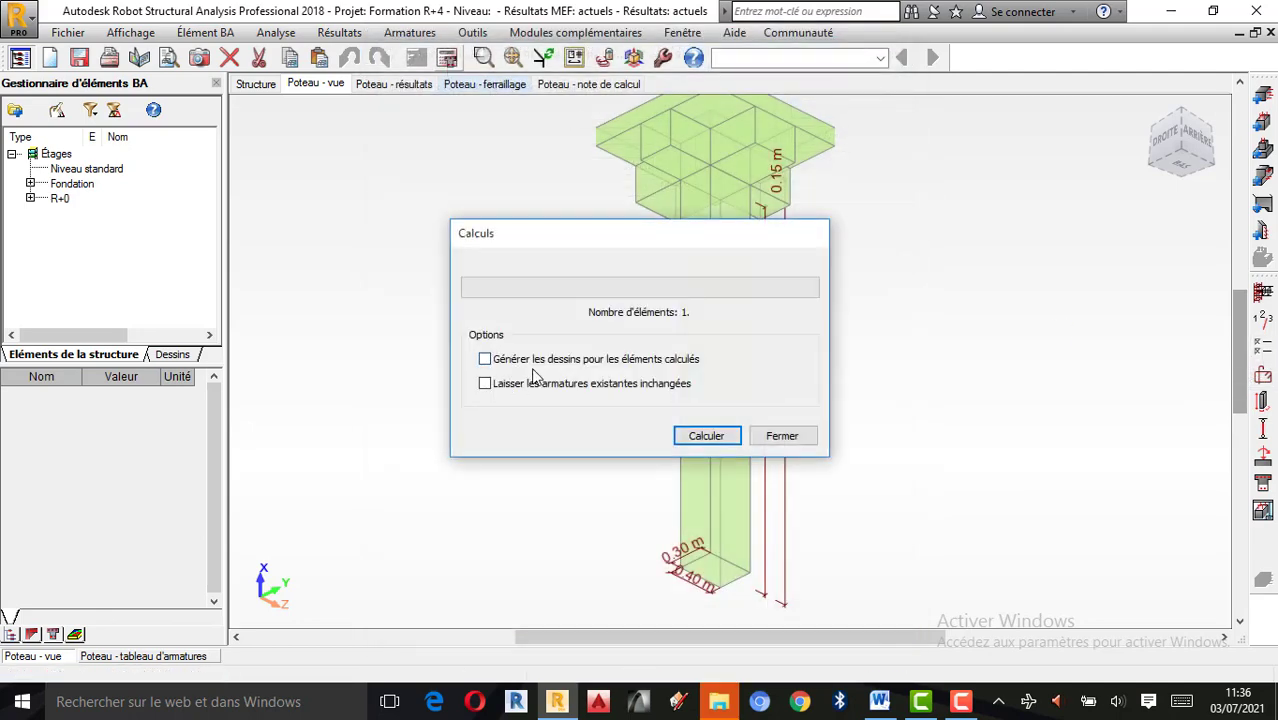
left_click(707, 447)
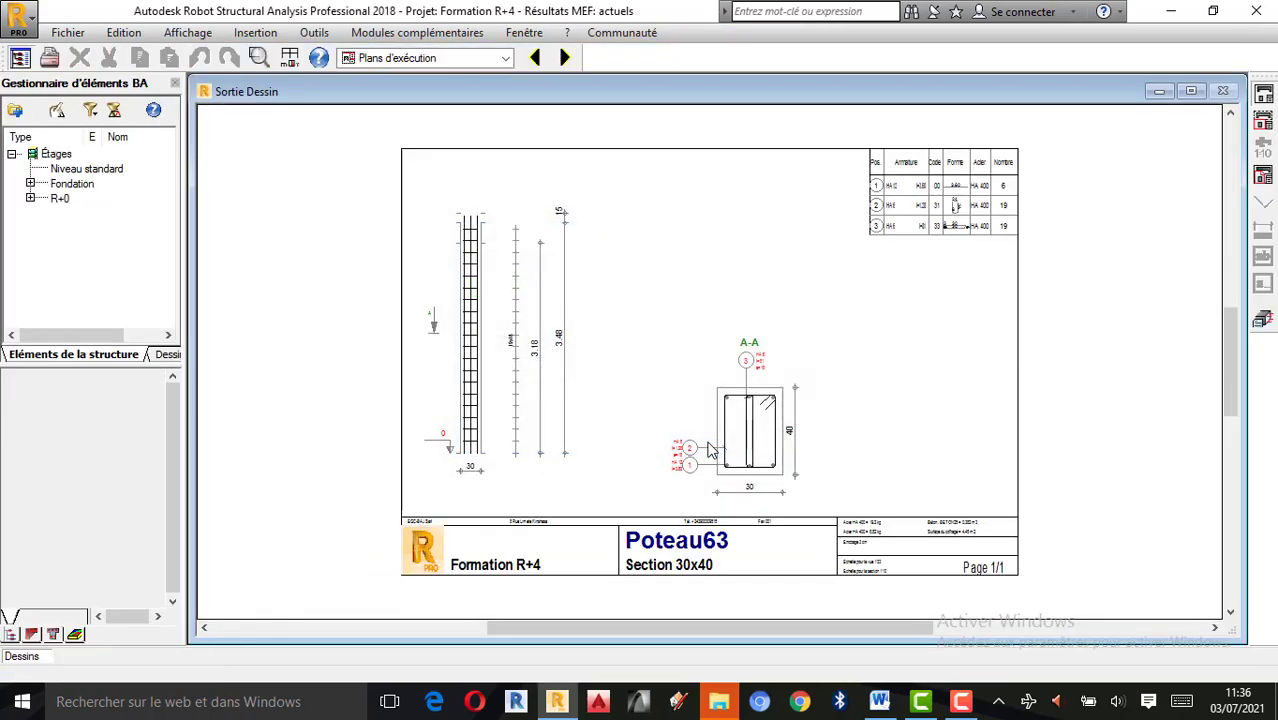
Examine section A-A and the reinforcement table of the recalculated column's drawing, then return to the column view
scroll(816, 432, "up", 1)
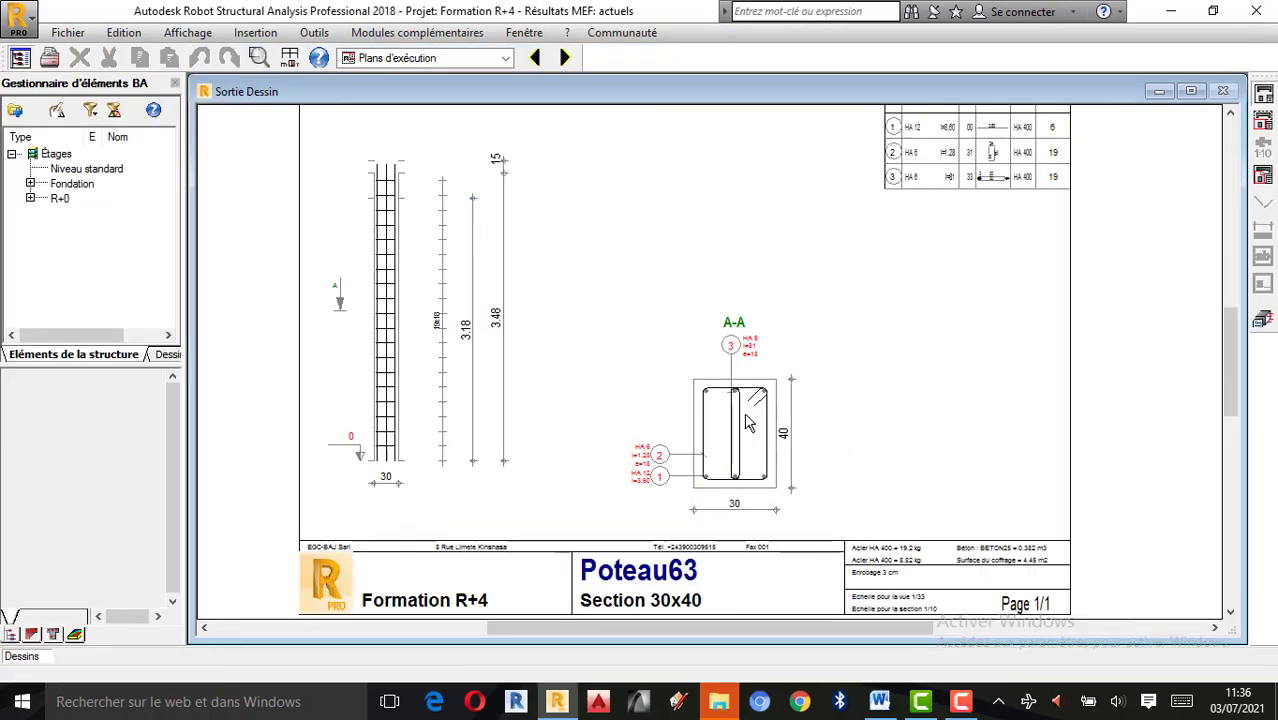
scroll(749, 423, "up", 3)
scroll(749, 423, "down", 3)
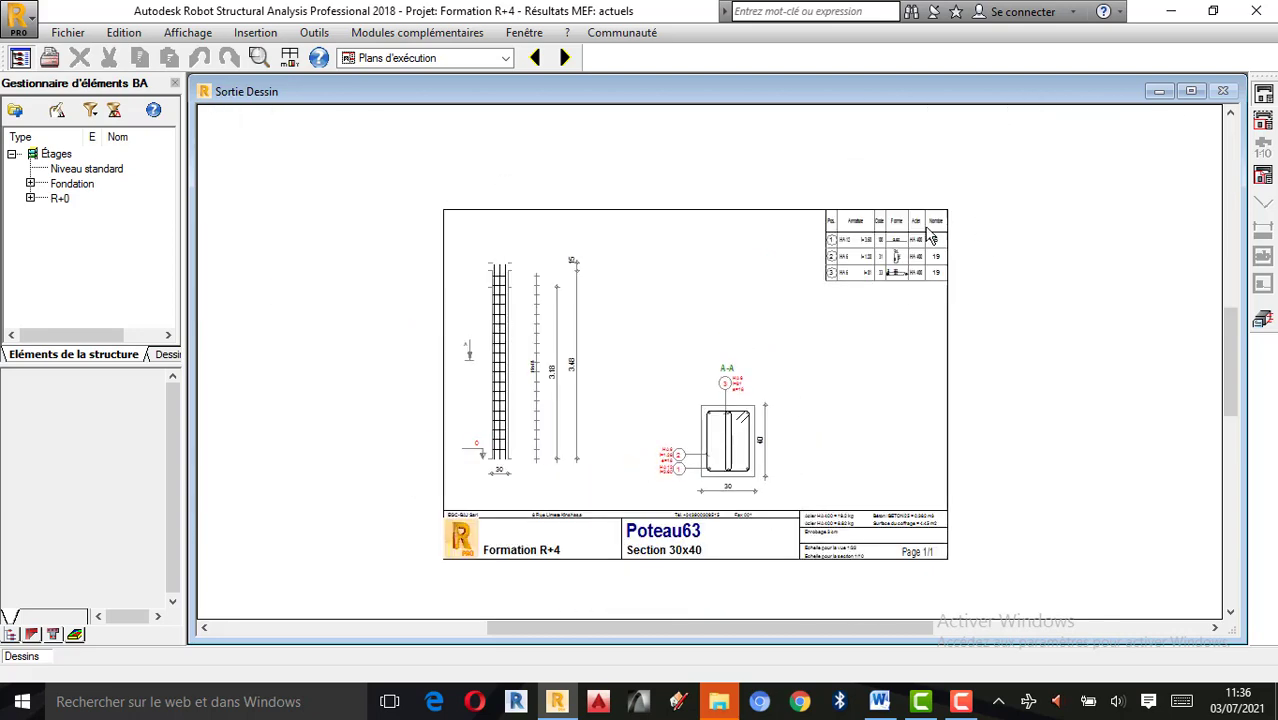
scroll(927, 229, "up", 4)
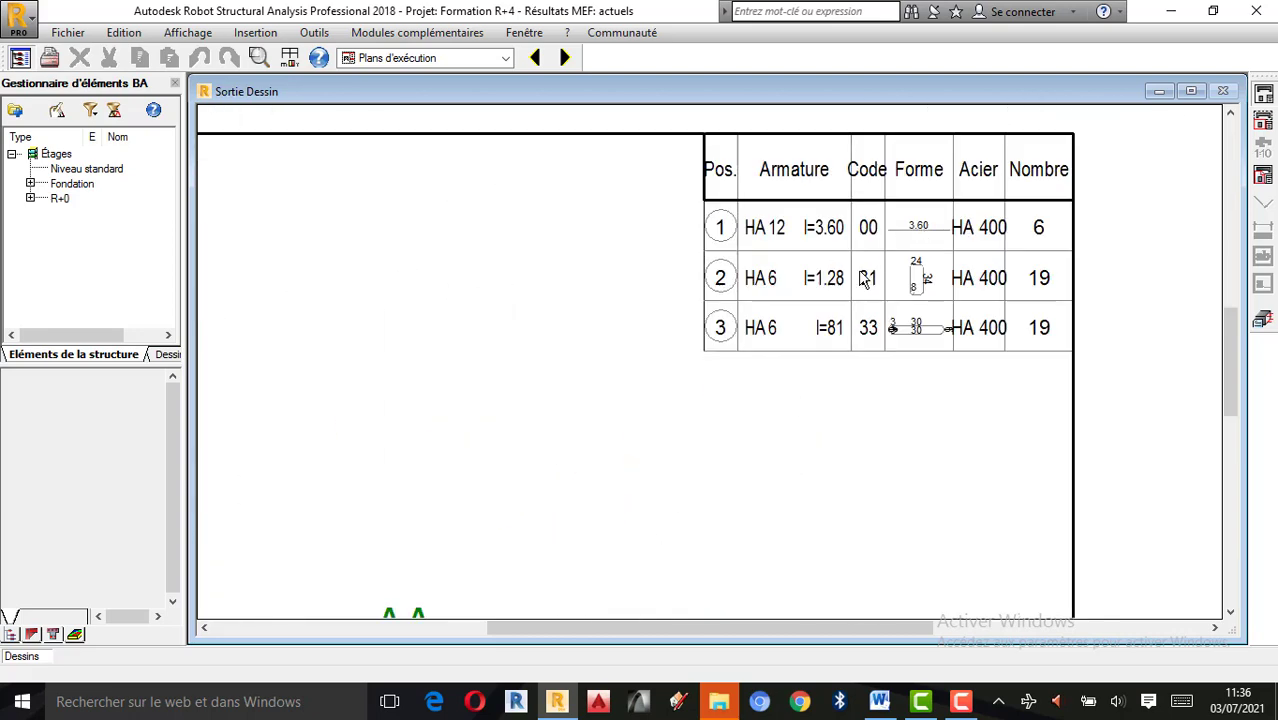
scroll(866, 278, "down", 2)
scroll(656, 393, "down", 1)
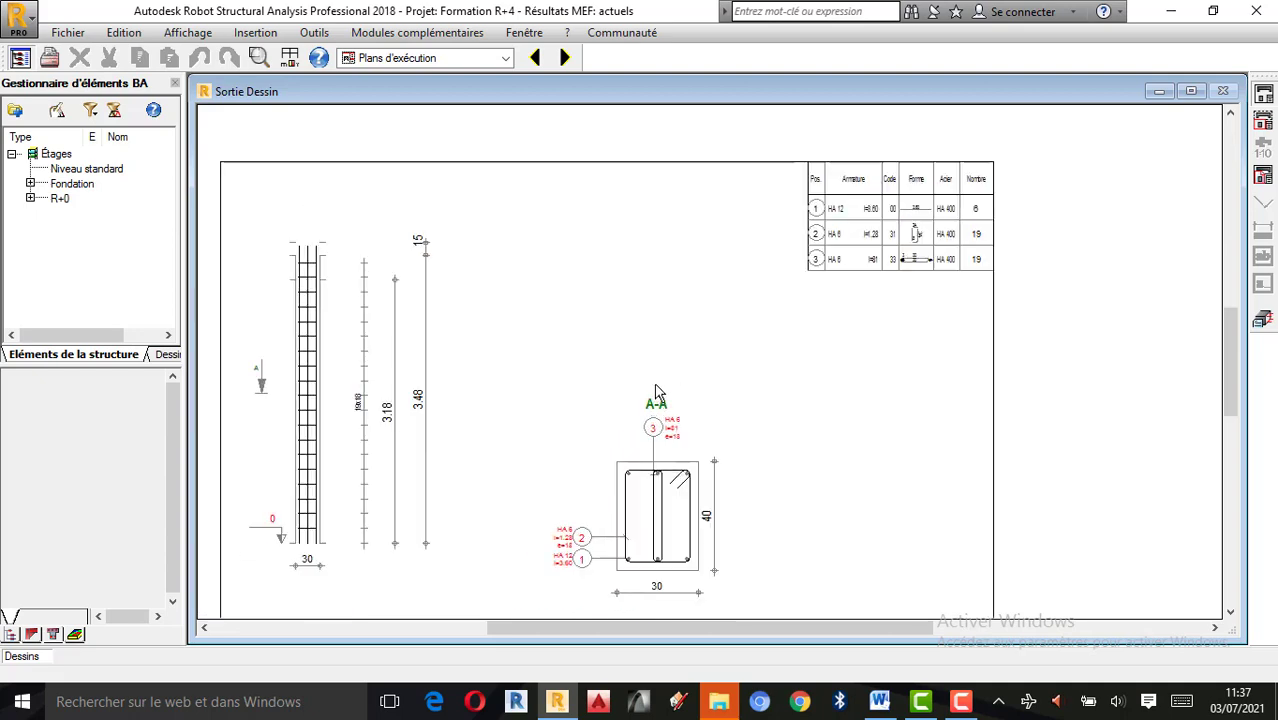
scroll(790, 255, "down", 1)
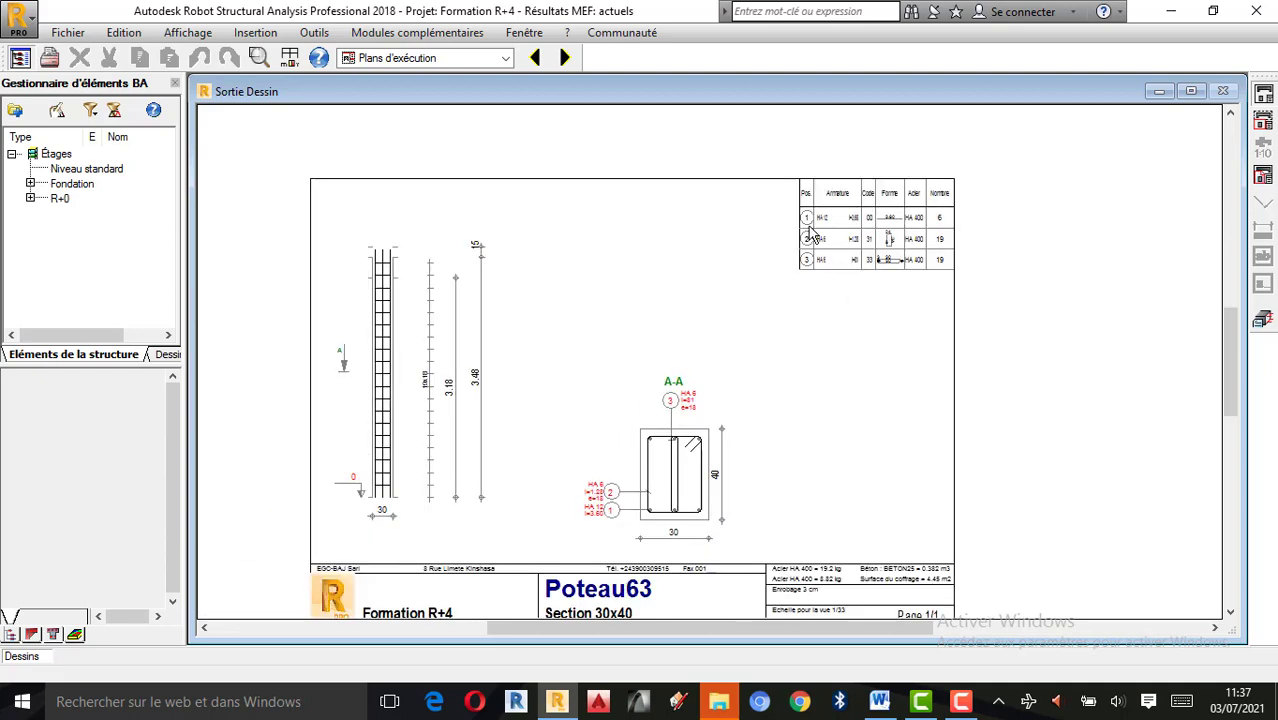
scroll(800, 270, "down", 1)
scroll(724, 348, "down", 1)
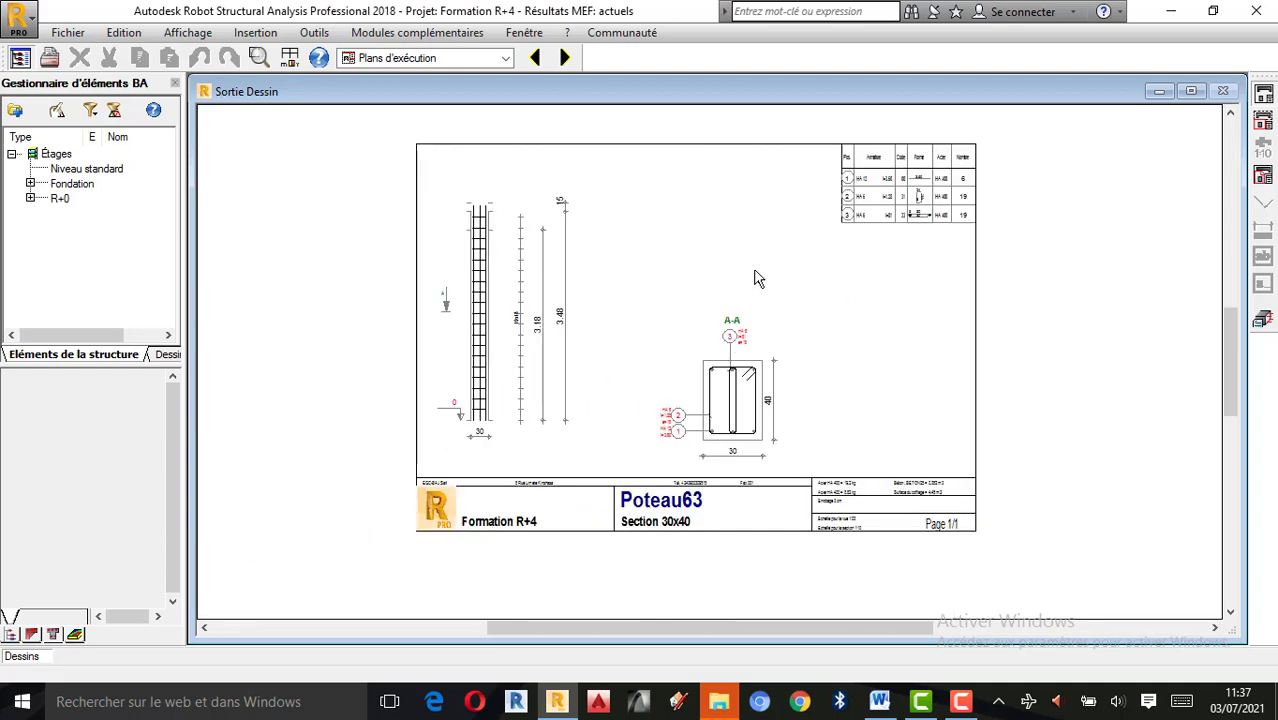
left_click(1264, 320)
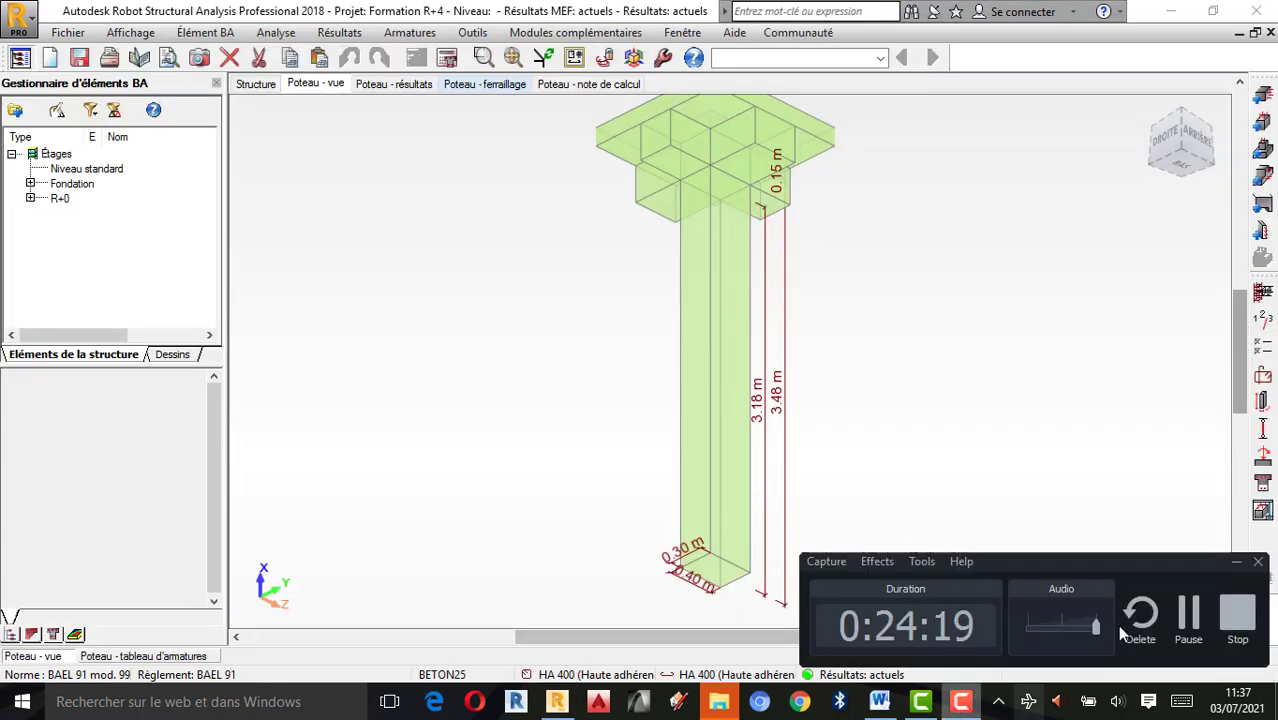
Exclude the 12 mm diameter from the bars allowed for the column's longitudinal steel
scroll(679, 451, "down", 1)
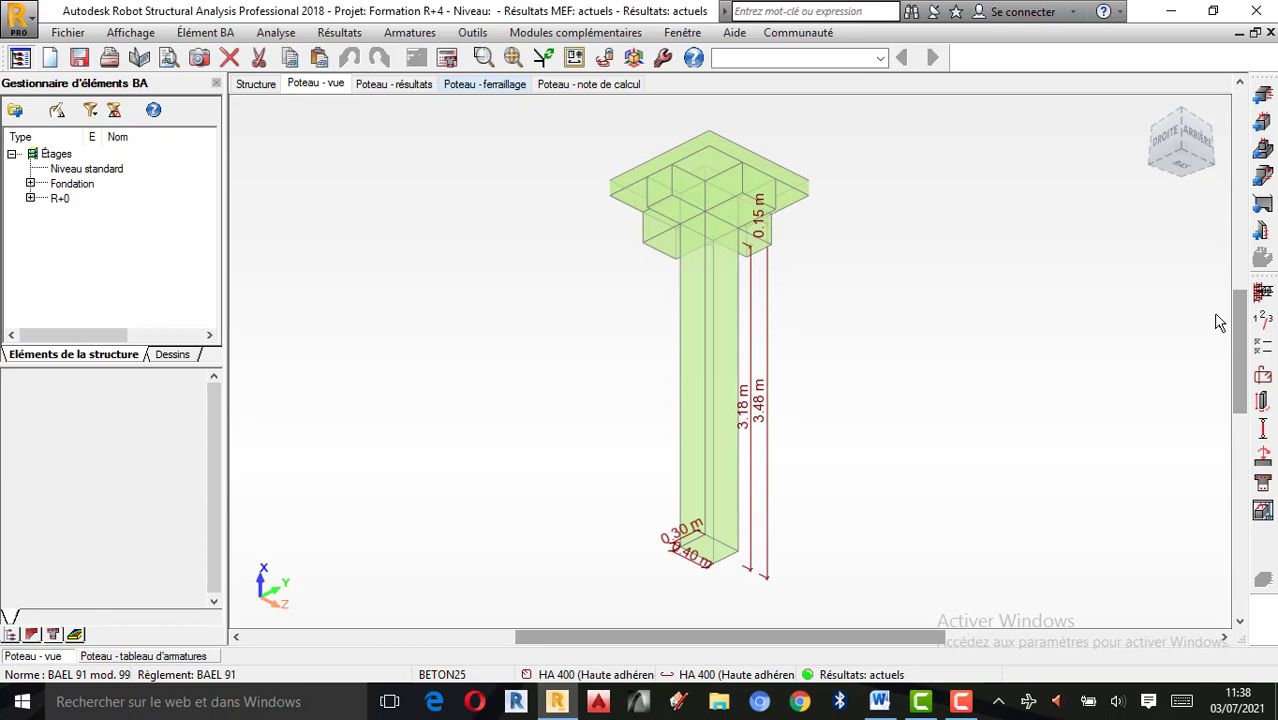
scroll(884, 297, "up", 1)
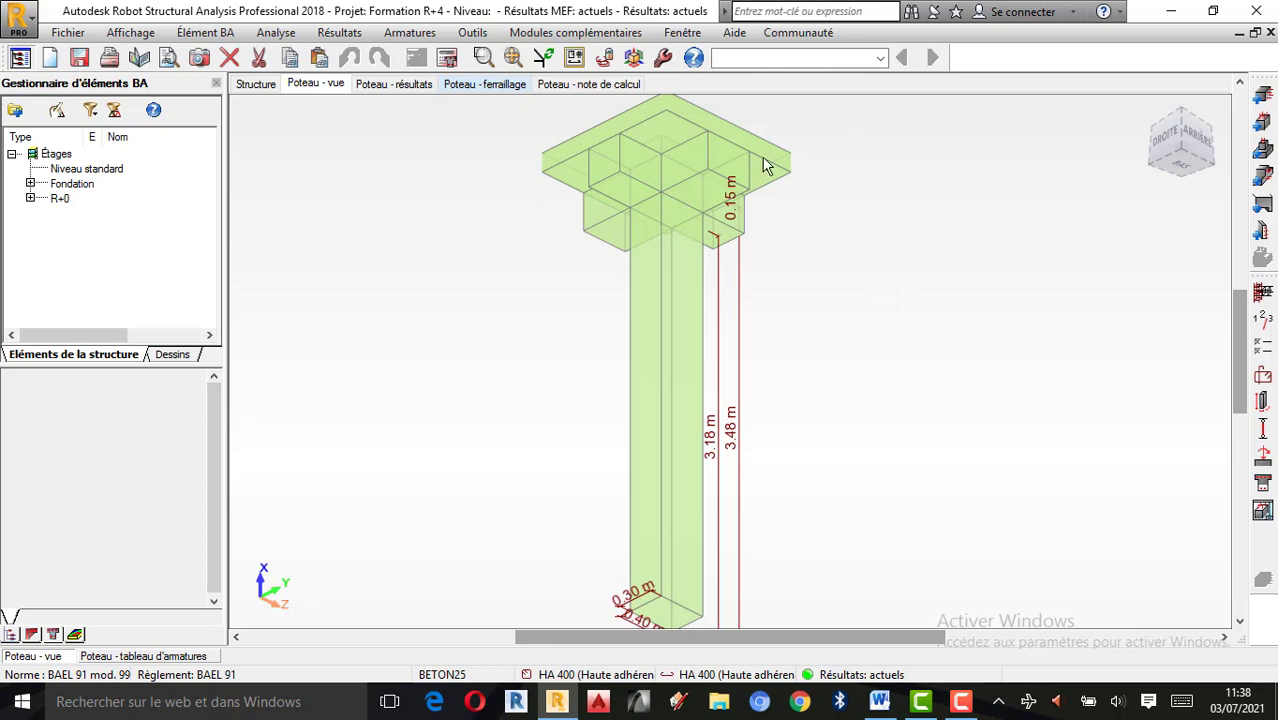
left_click(1262, 347)
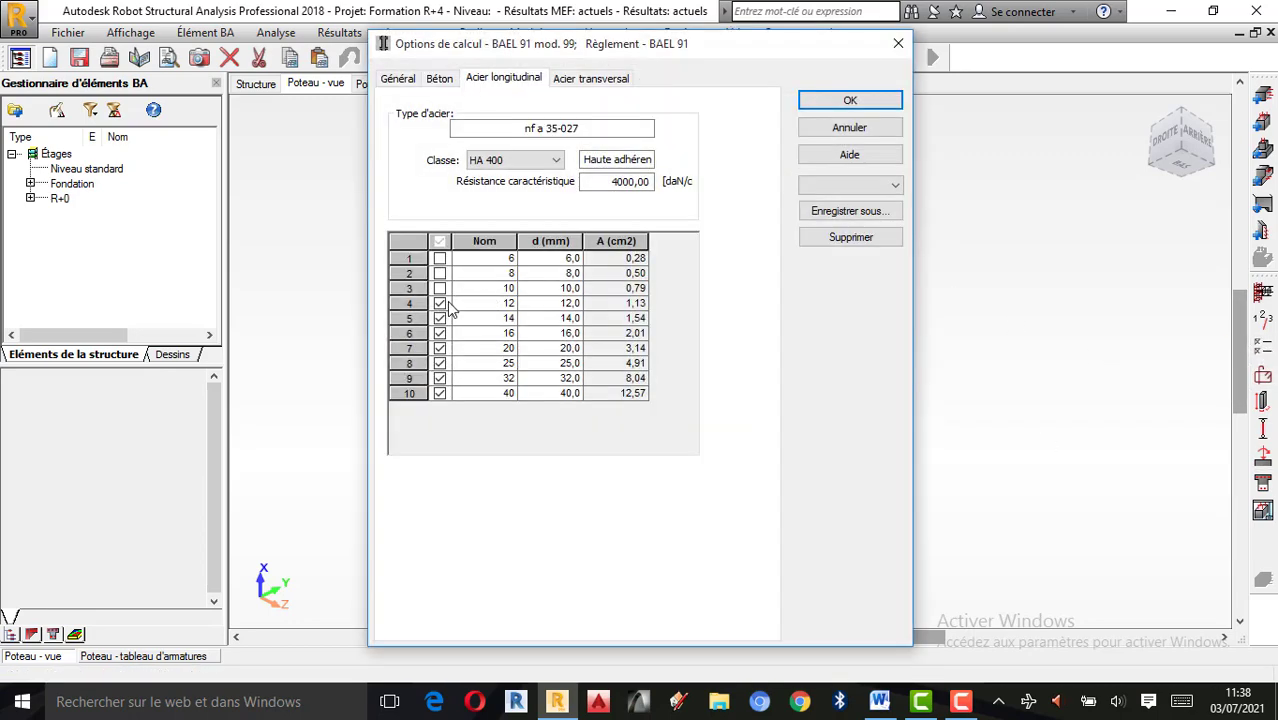
left_click(860, 108)
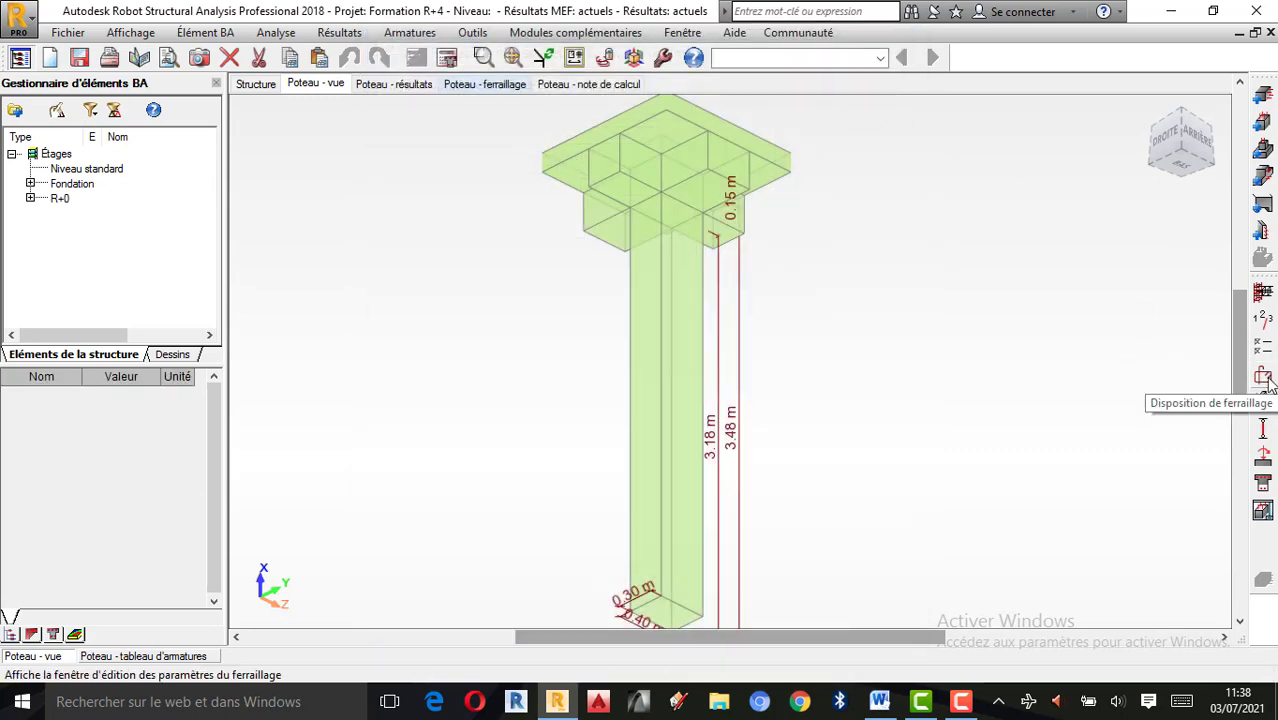
Distribute the main bars by number, with nb = 2 and nh = 3, and recalculate the column with drawings generated
left_click(1264, 378)
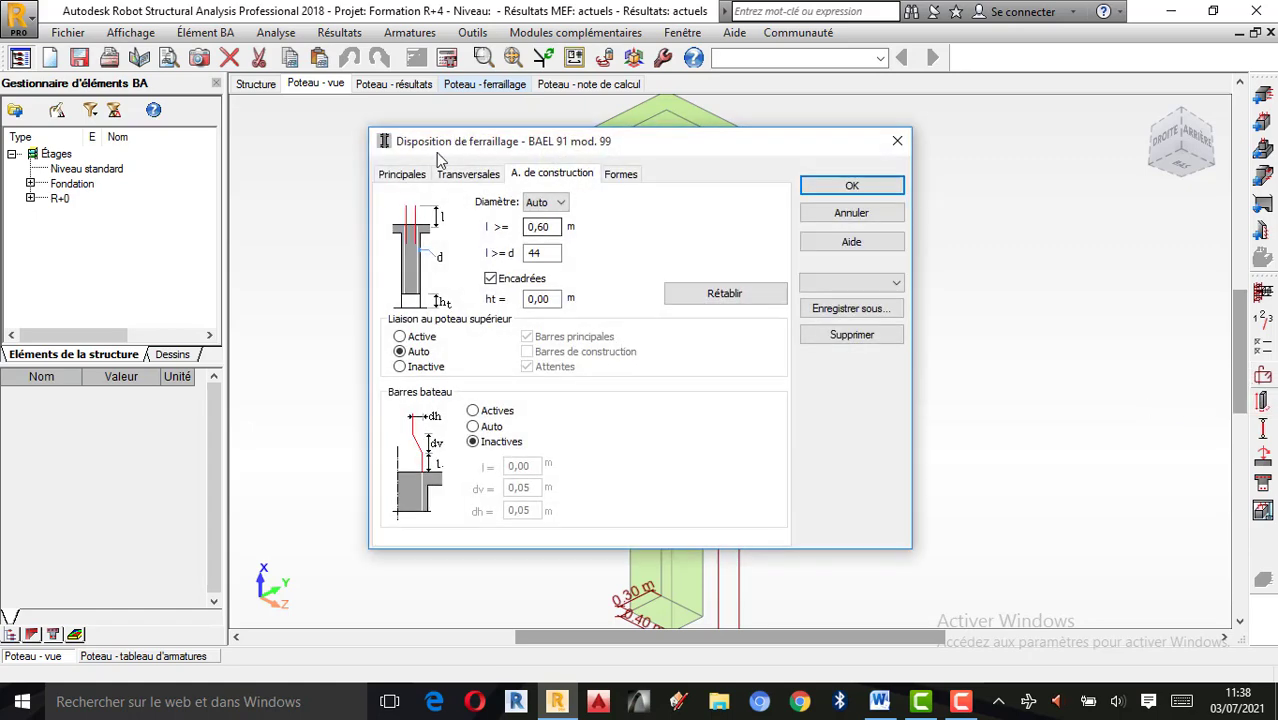
left_click(452, 174)
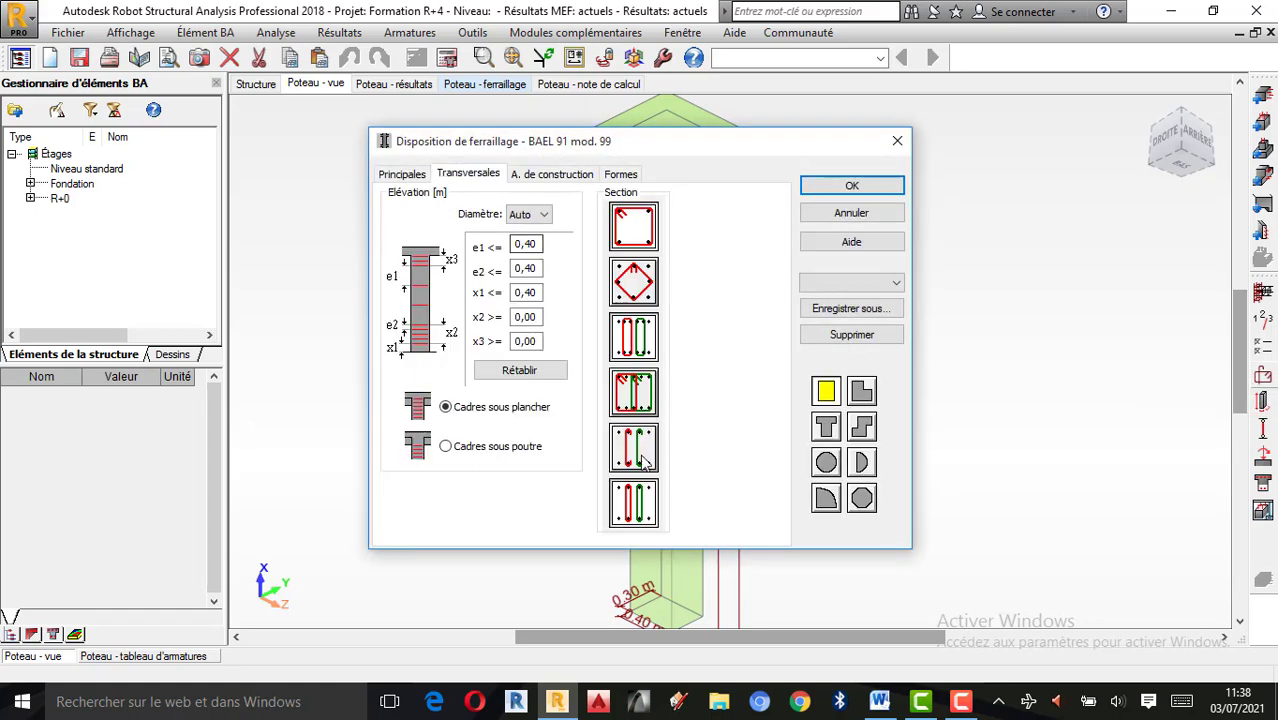
left_click(402, 174)
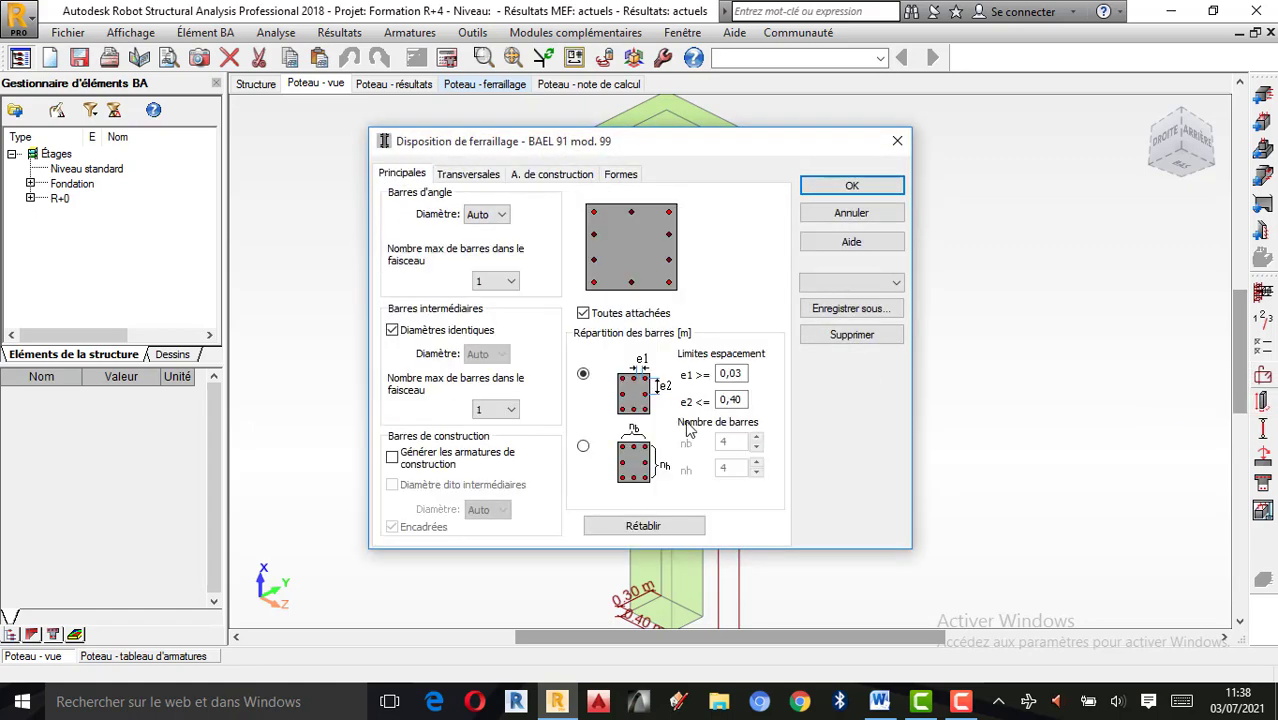
left_click(584, 447)
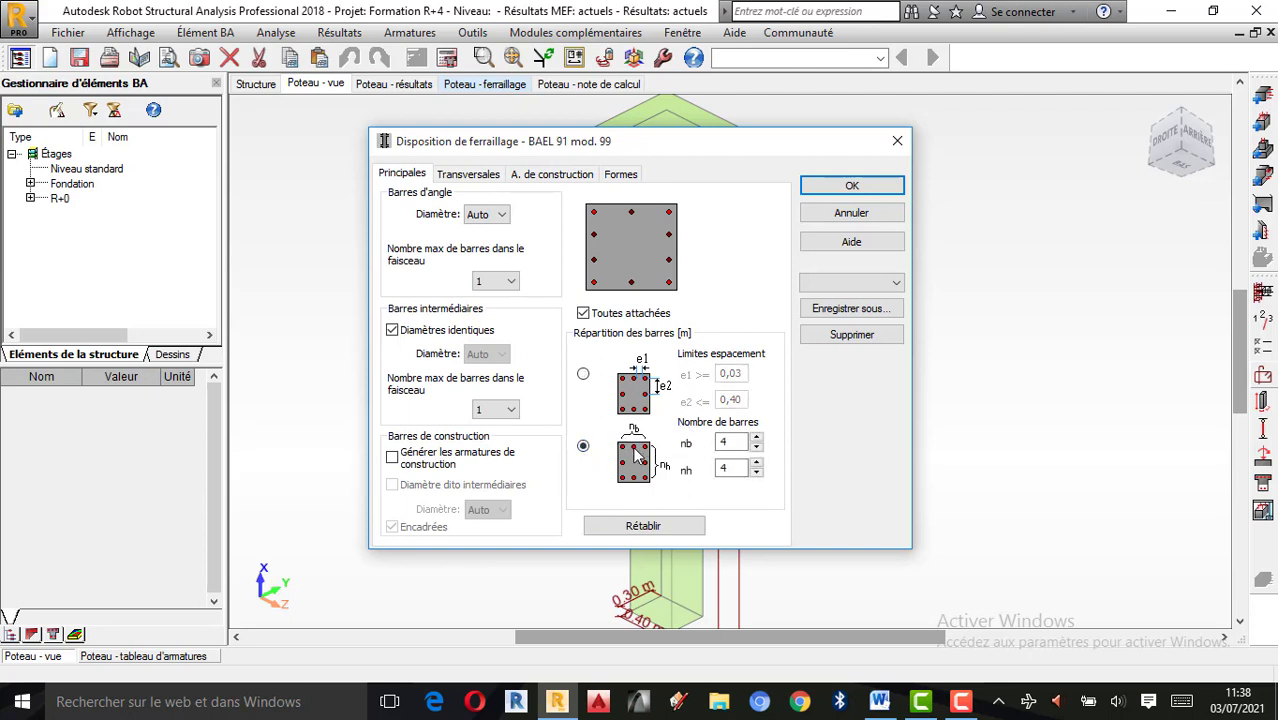
left_click(757, 449)
left_click(757, 473)
left_click(851, 186)
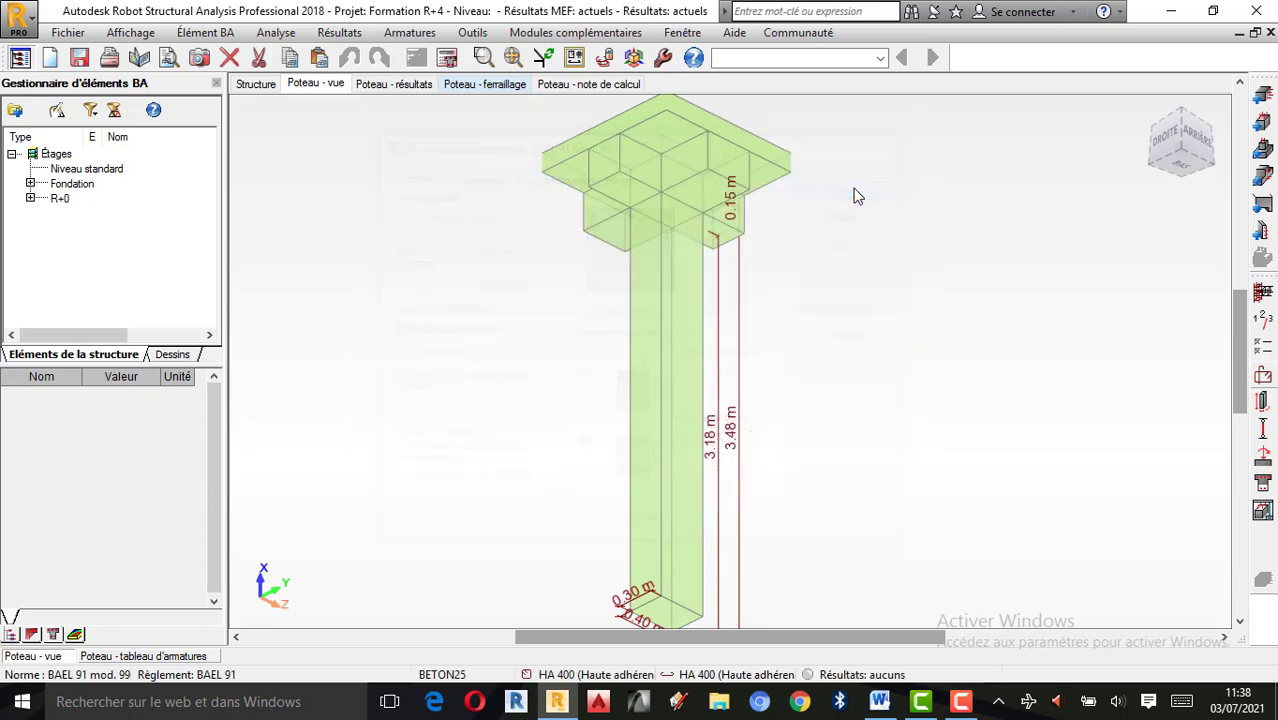
left_click(452, 60)
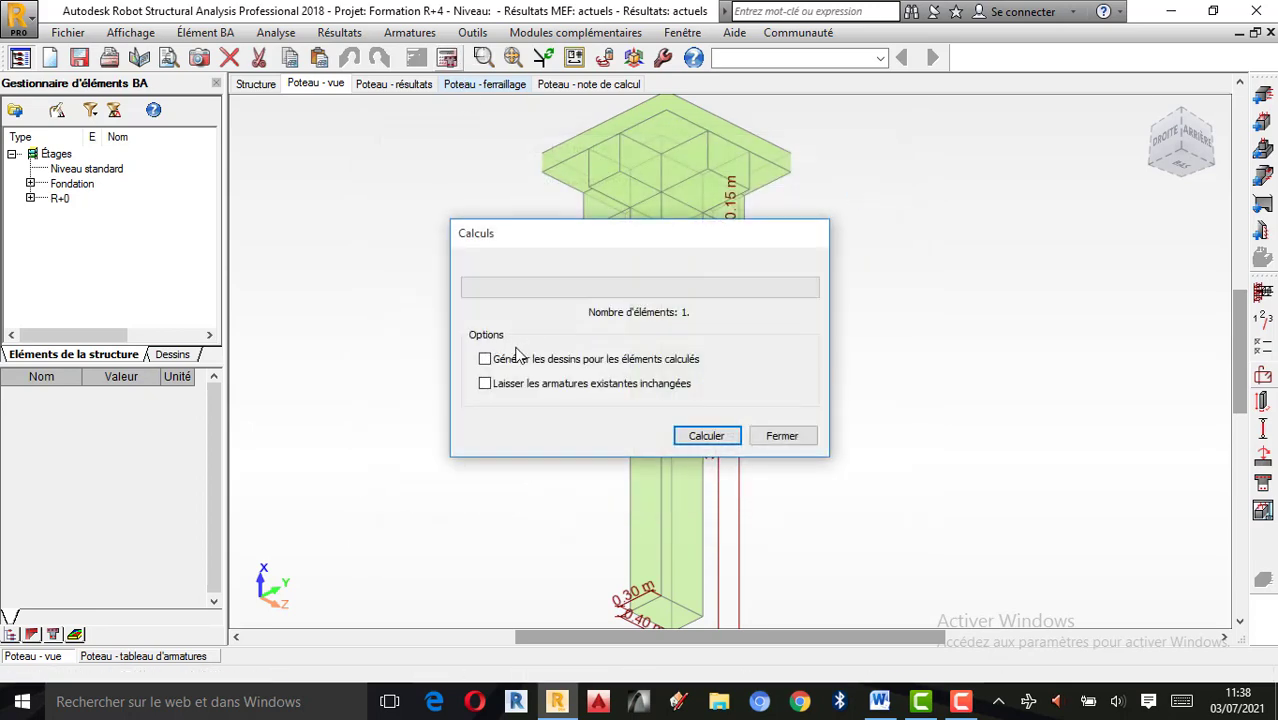
left_click(694, 434)
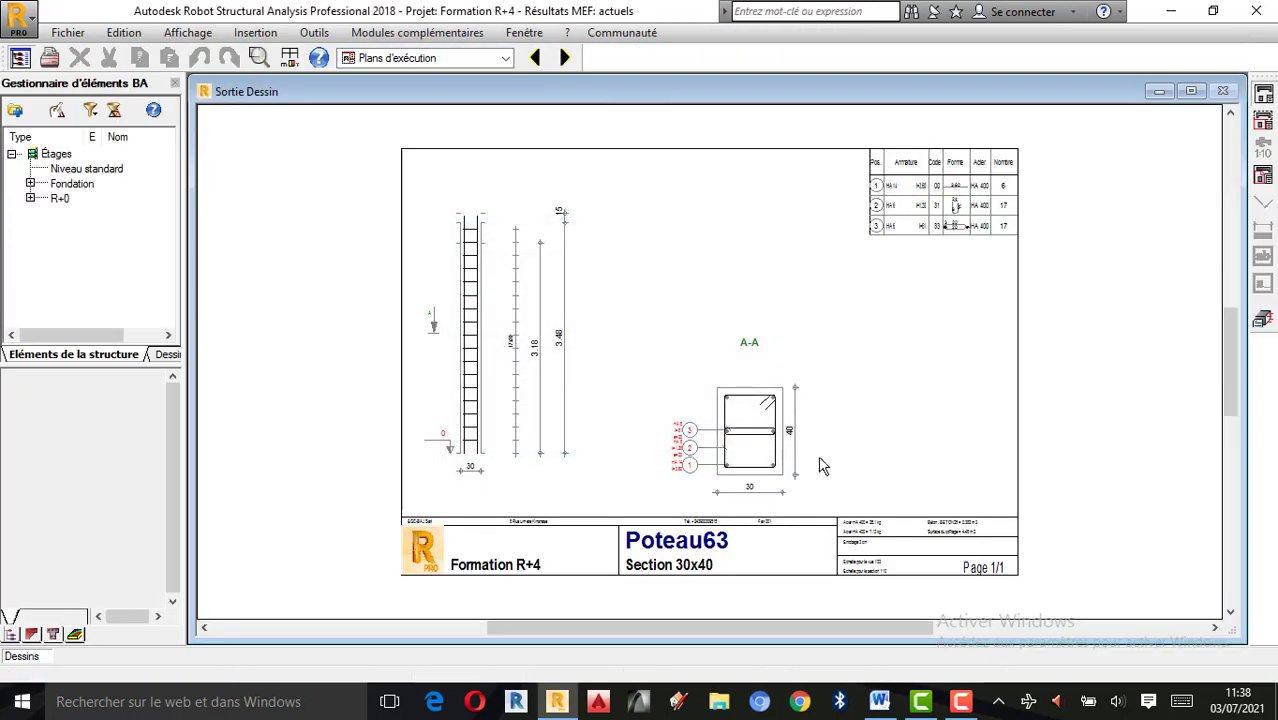
Examine the bar arrangement and labels in section A-A of the six-bar column drawing, then return to the column view
scroll(745, 397, "up", 3)
scroll(780, 405, "down", 2)
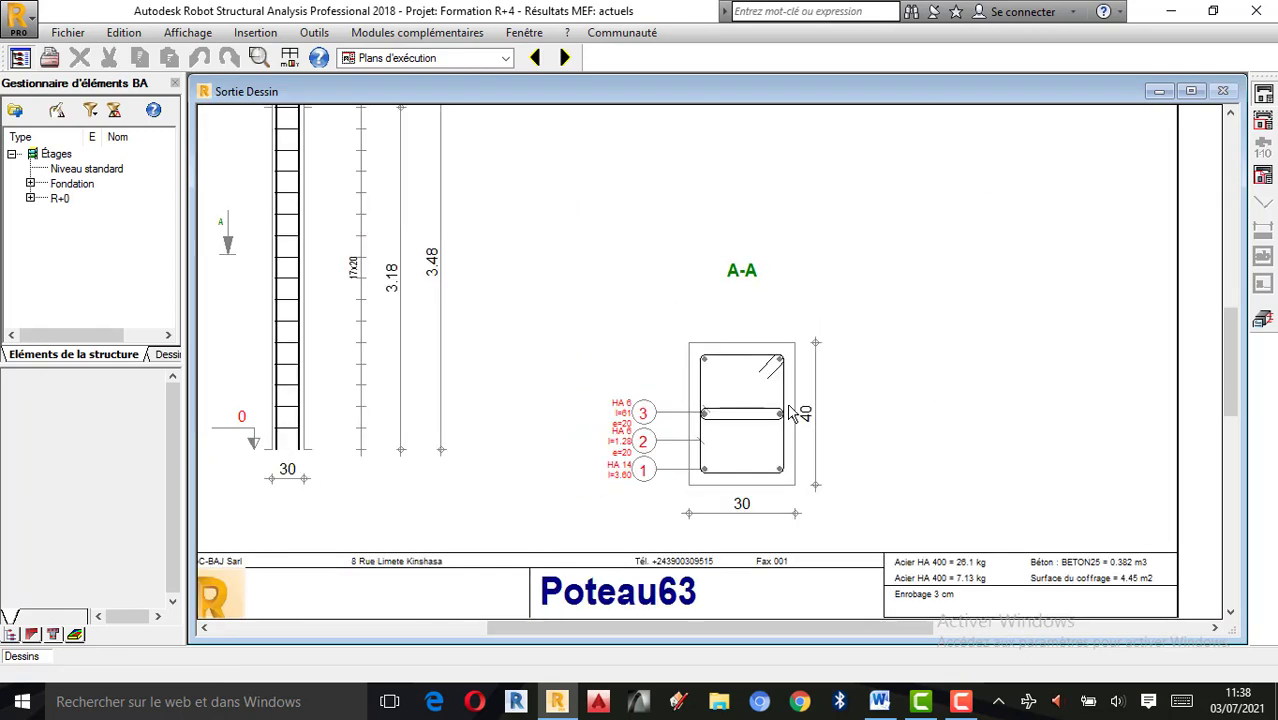
scroll(790, 410, "up", 1)
scroll(650, 437, "up", 2)
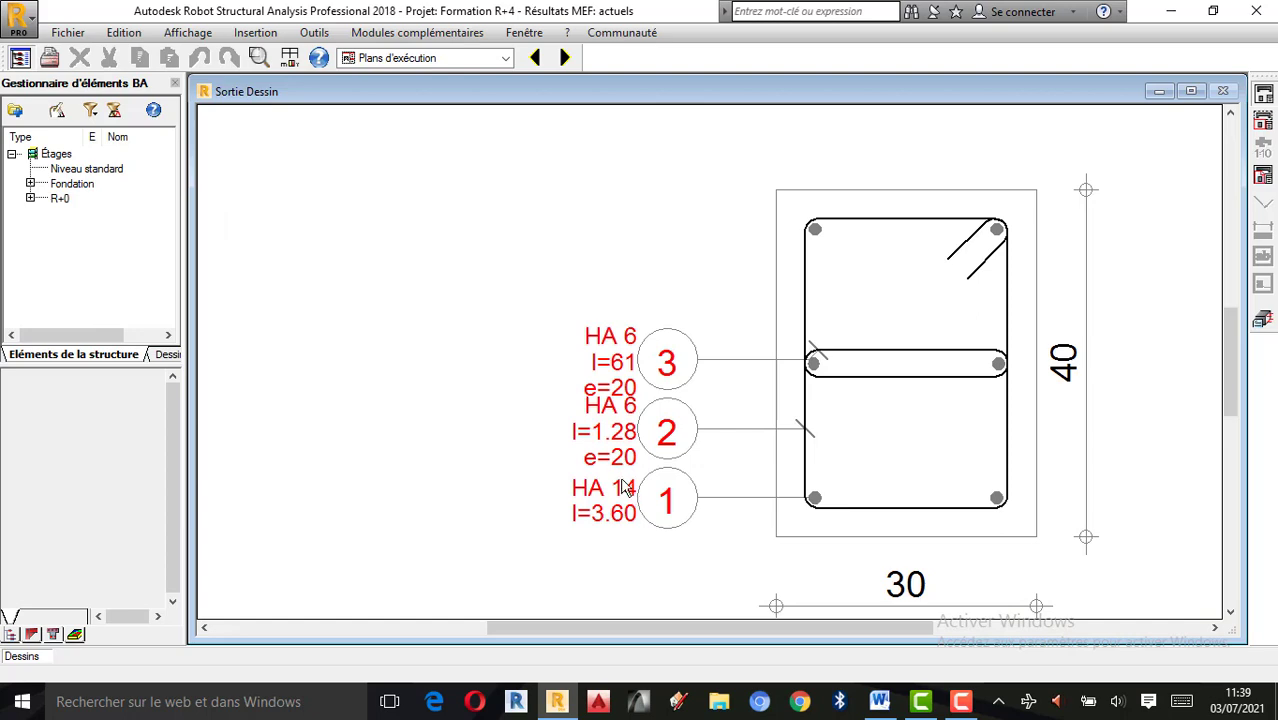
scroll(629, 496, "up", 1)
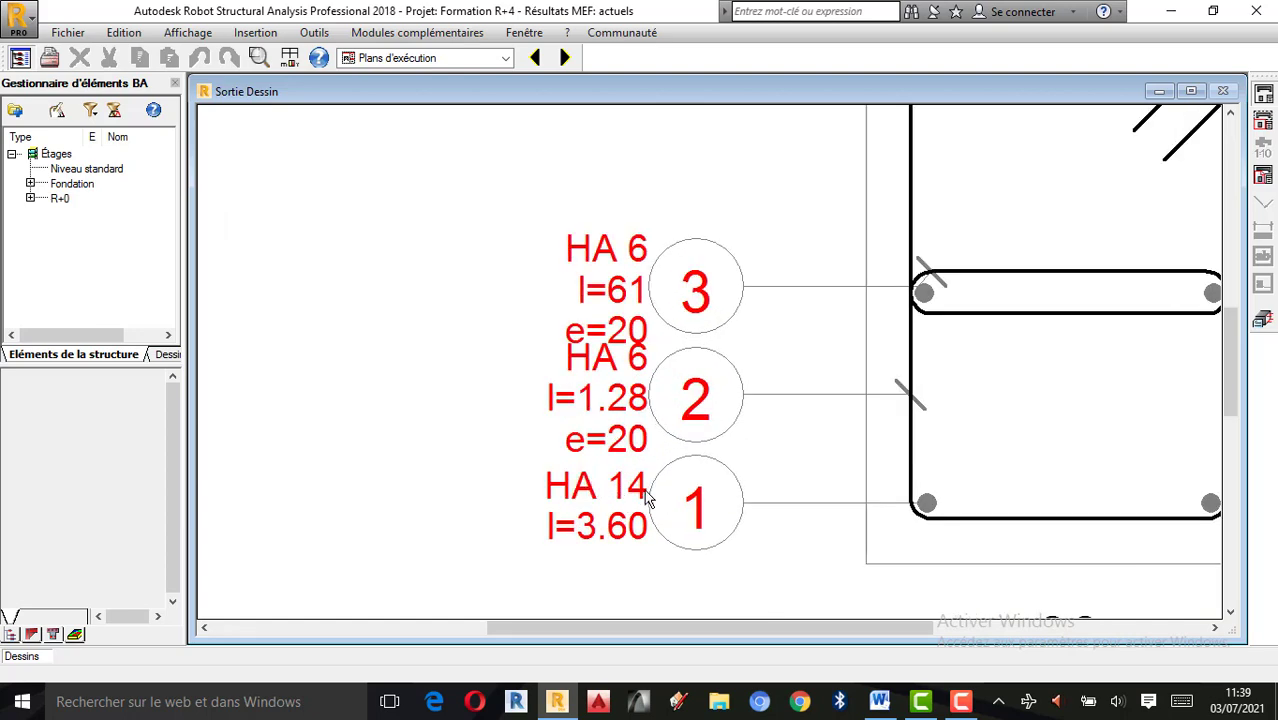
scroll(645, 499, "down", 3)
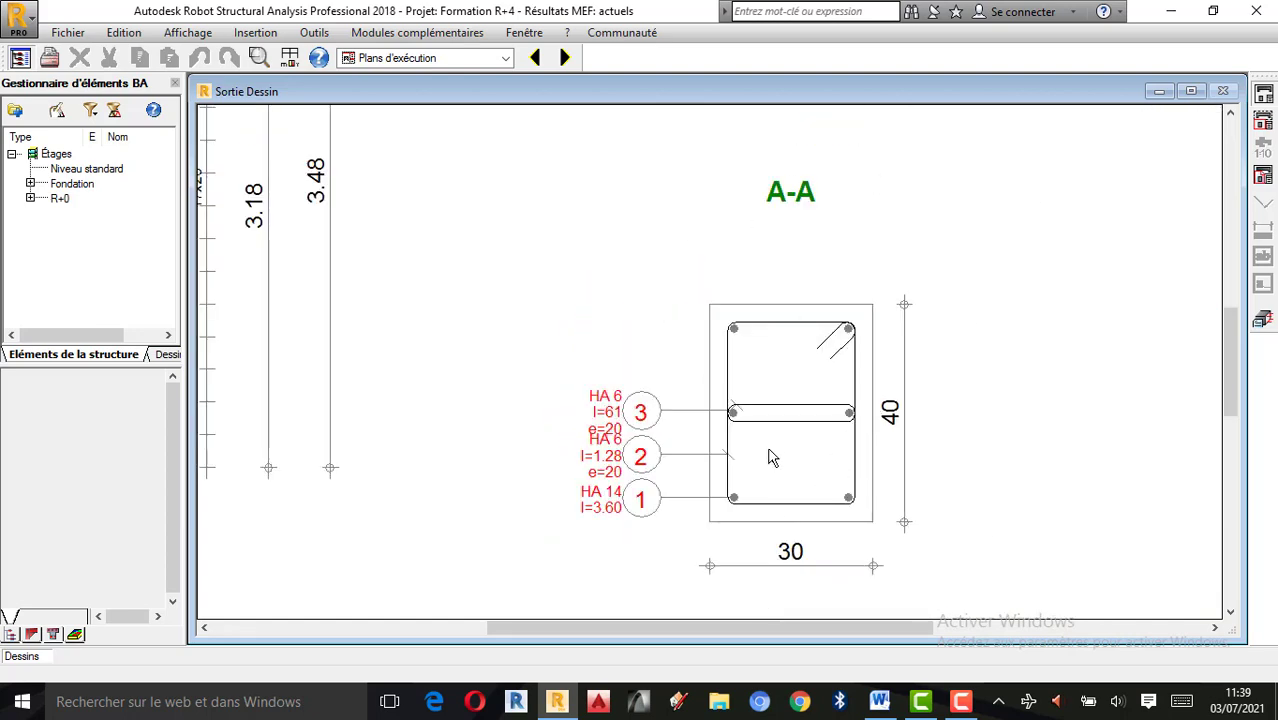
scroll(600, 520, "up", 1)
scroll(600, 520, "up", 1)
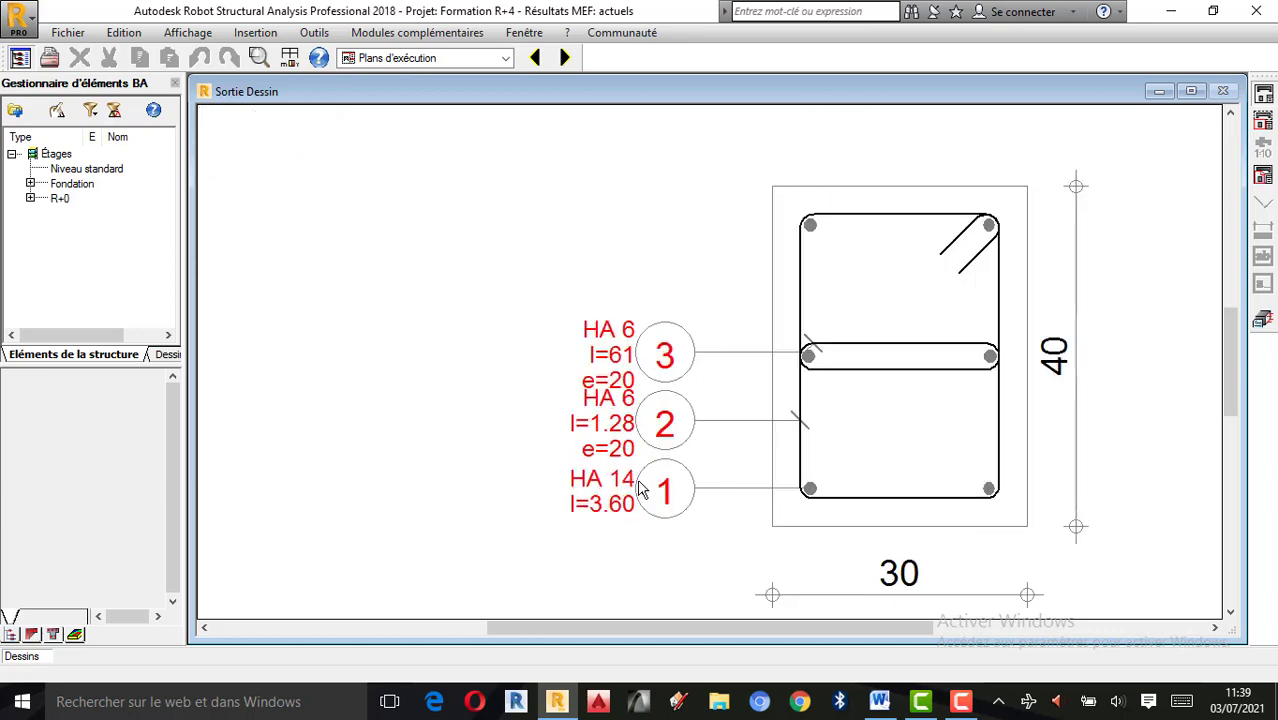
scroll(966, 368, "down", 2)
scroll(966, 368, "down", 2)
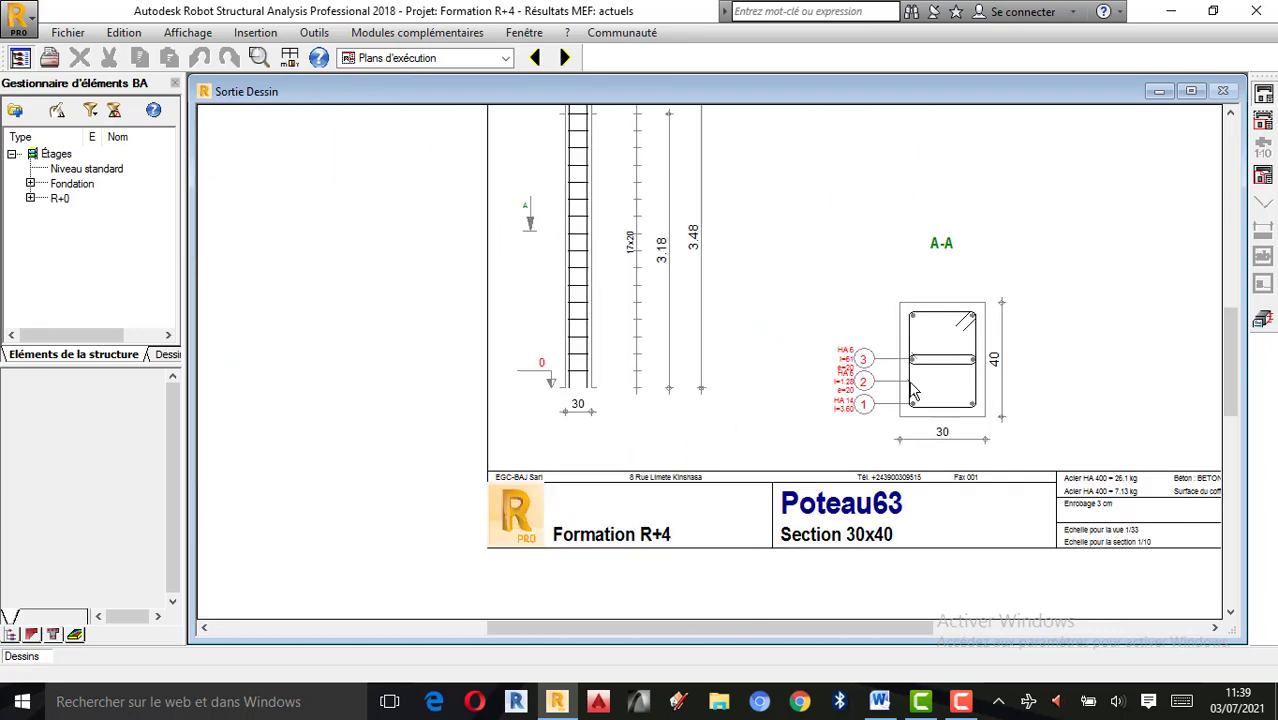
scroll(935, 300, "up", 2)
scroll(830, 302, "down", 2)
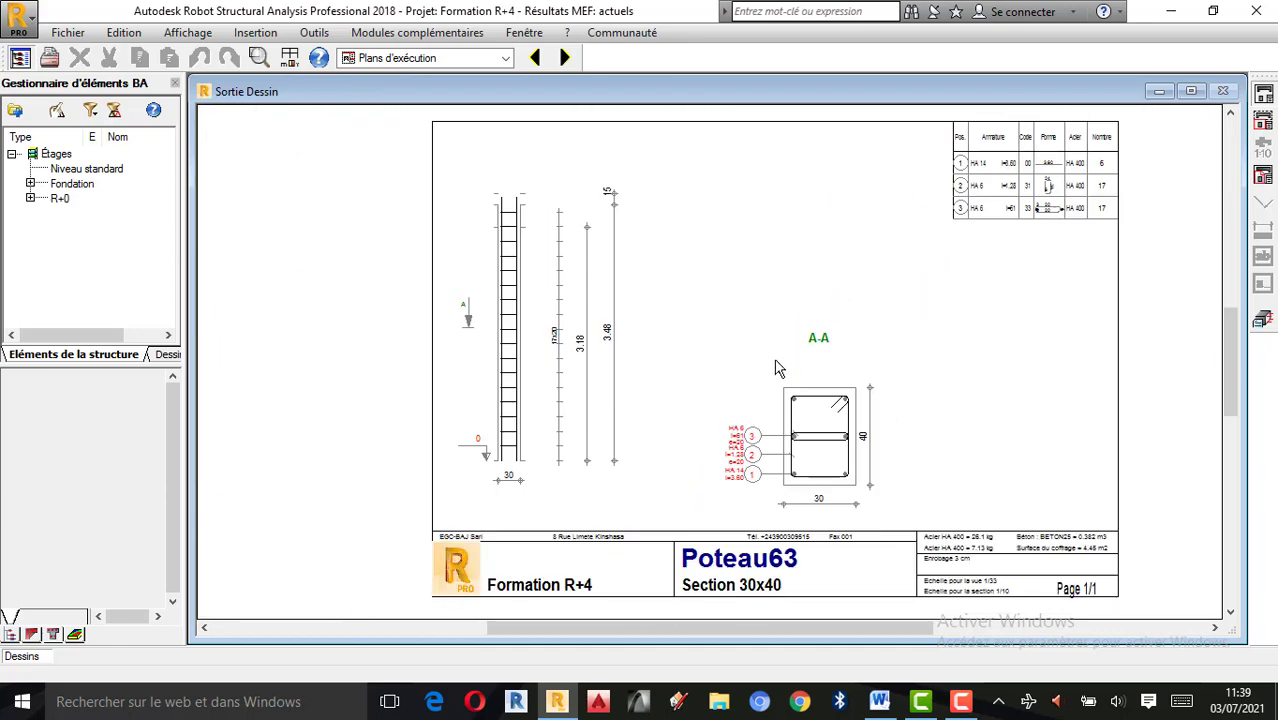
scroll(816, 411, "up", 3)
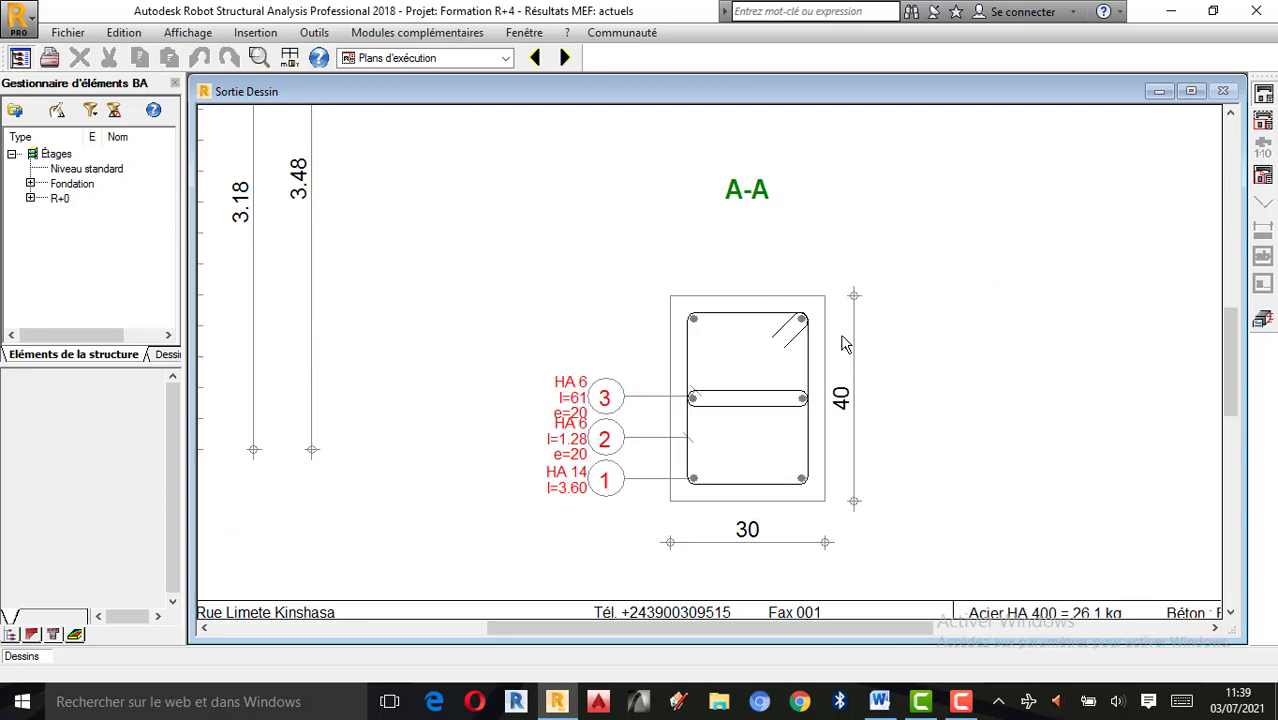
scroll(841, 344, "down", 3)
scroll(763, 225, "up", 1)
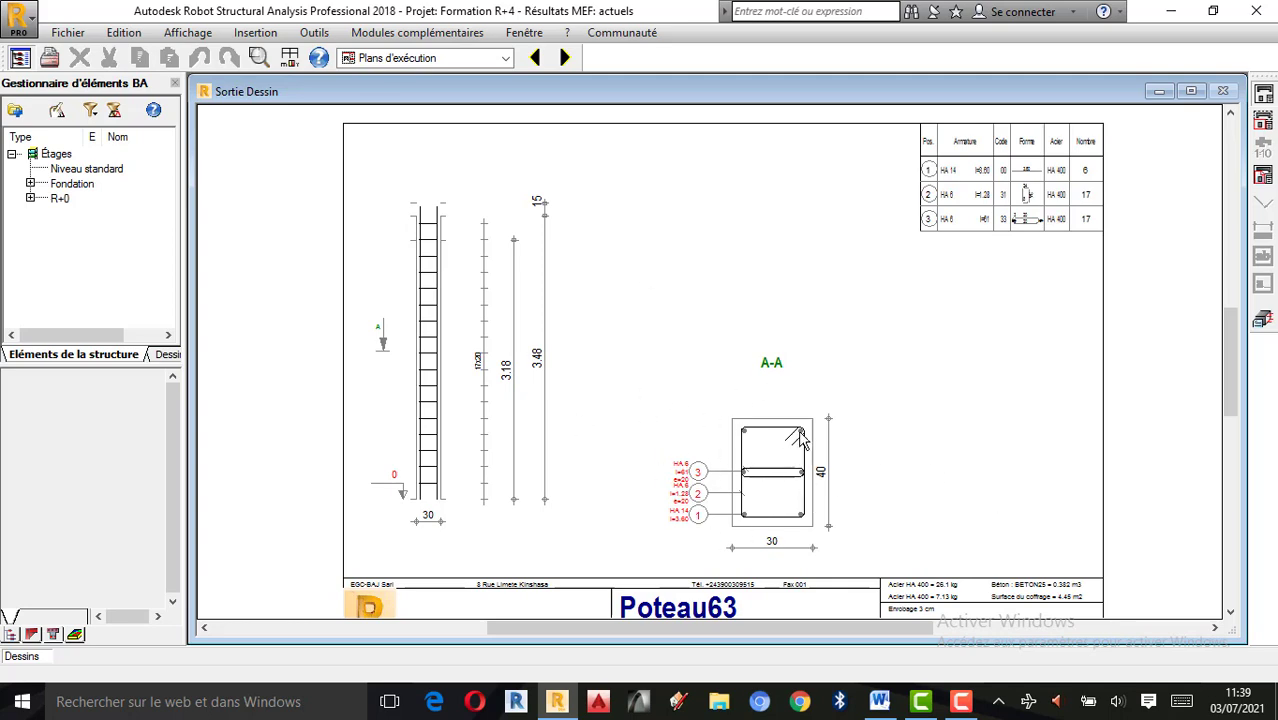
left_click(1264, 321)
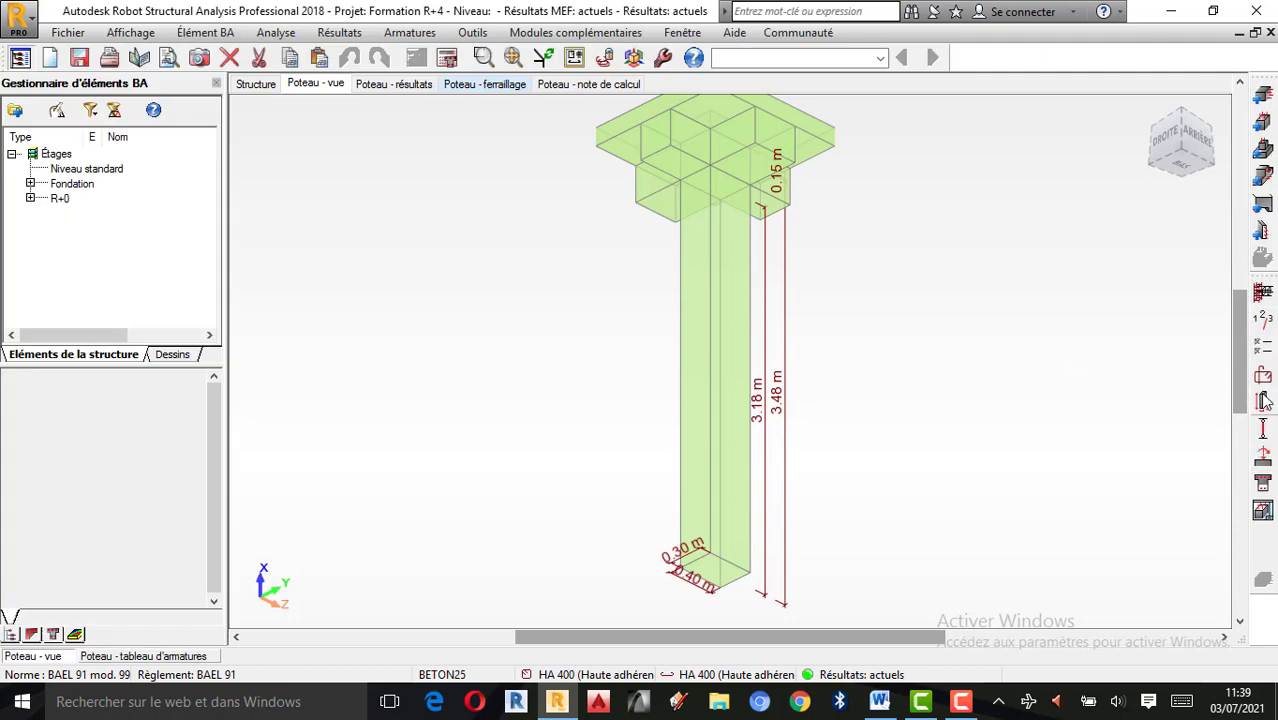
Exclude the 14 mm diameter from the column's longitudinal steel as well and recalculate the reinforcement with drawings generated
left_click(1263, 401)
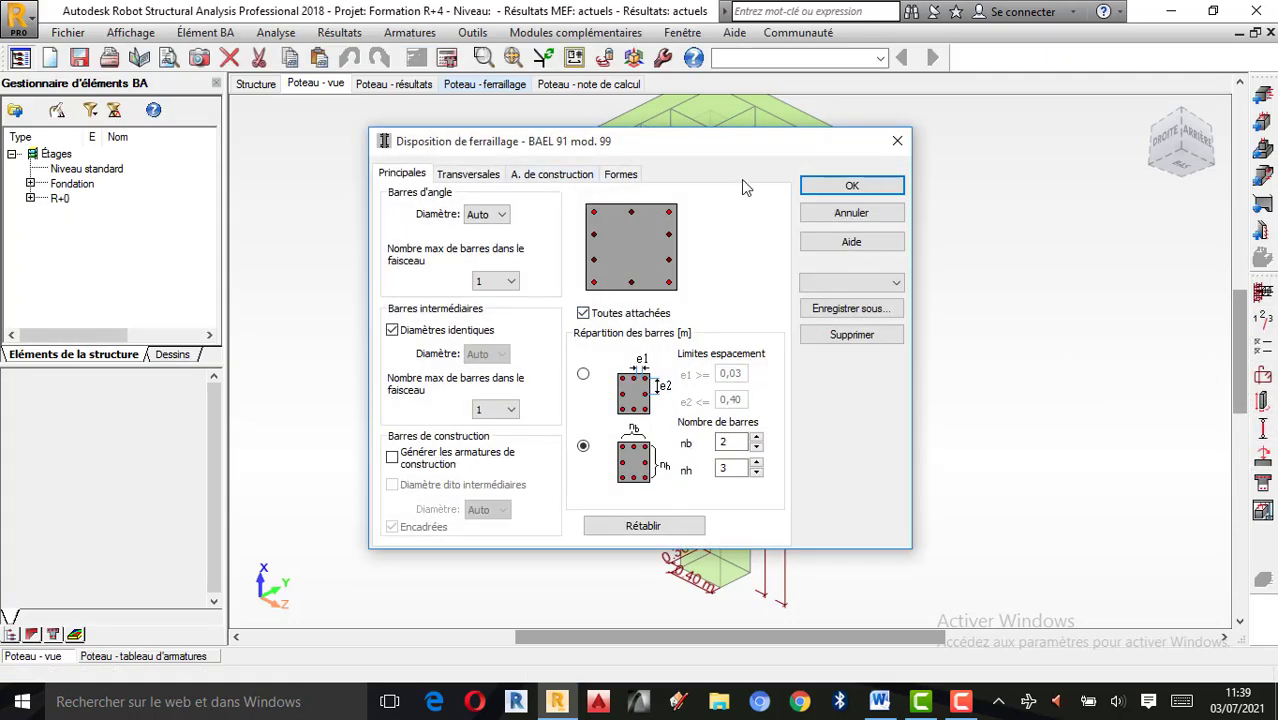
left_click(897, 141)
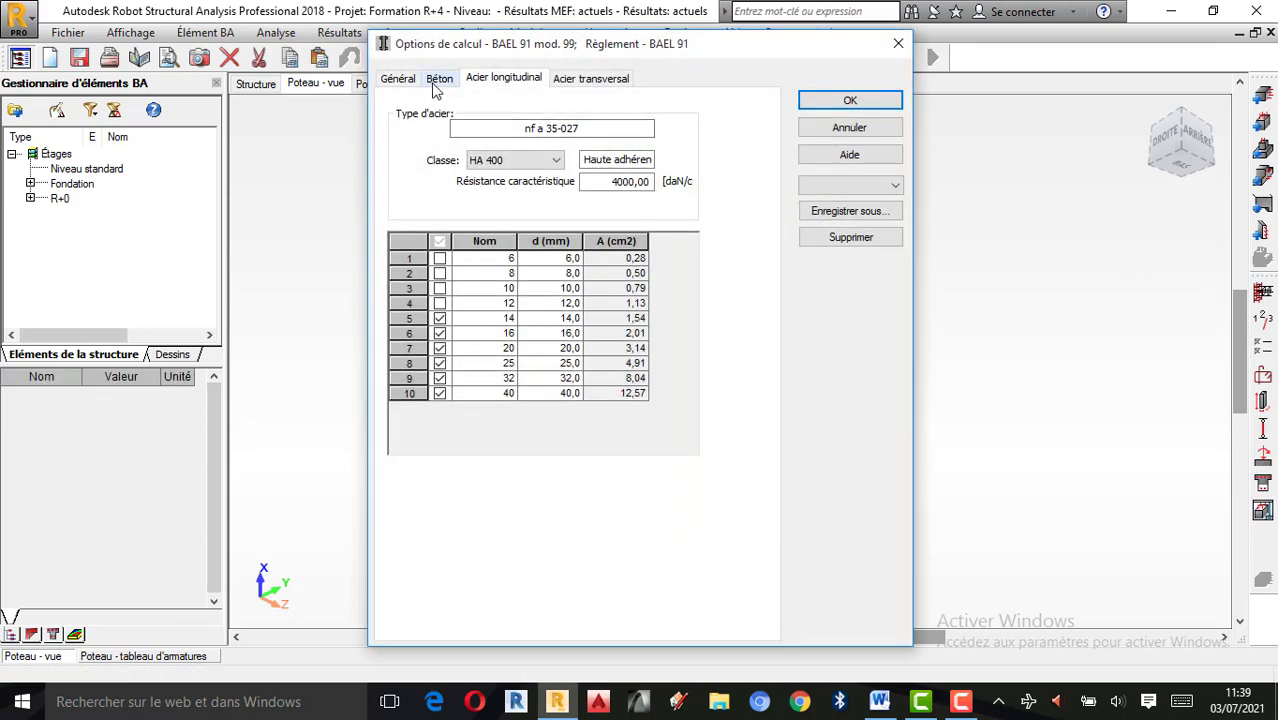
left_click(849, 101)
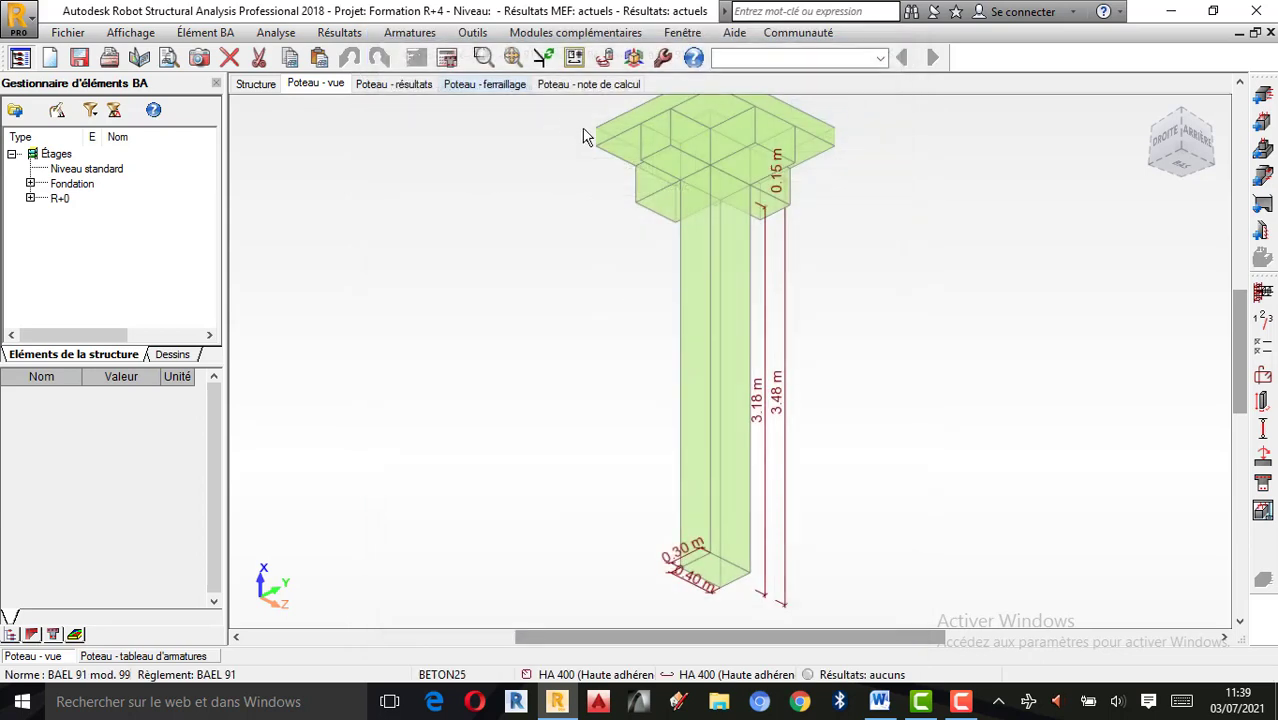
left_click(447, 57)
left_click(520, 362)
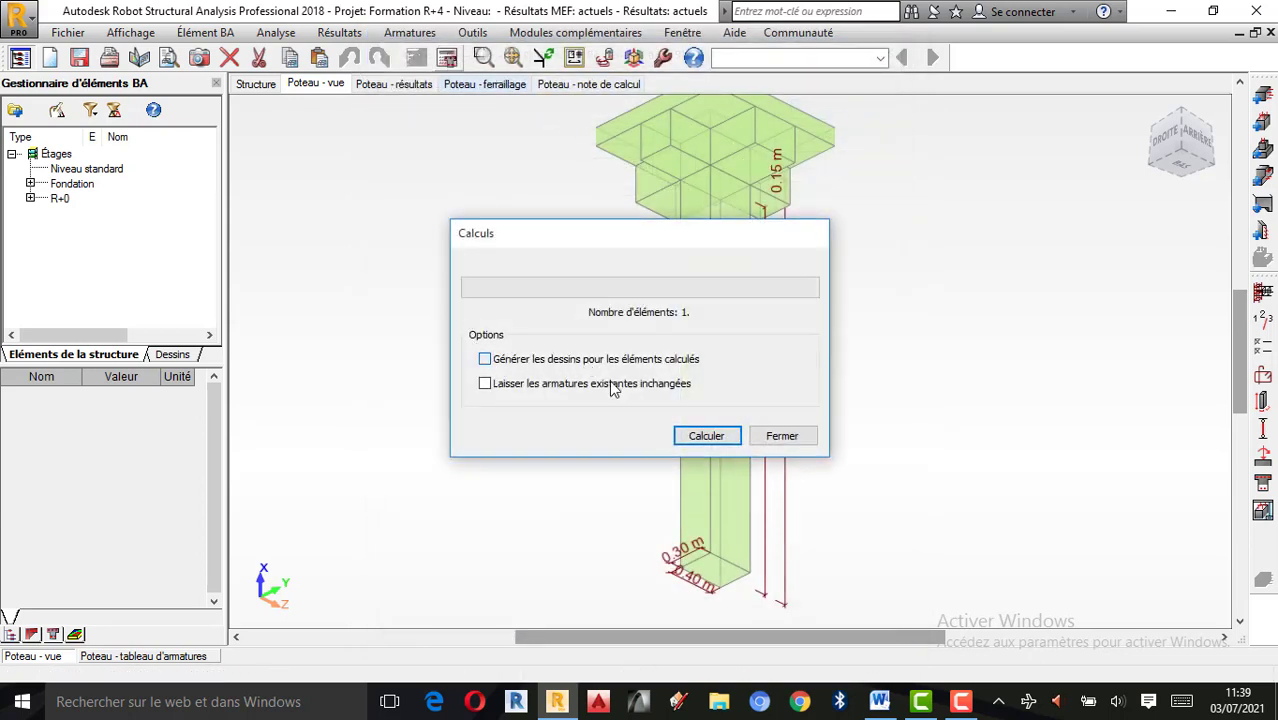
left_click(740, 437)
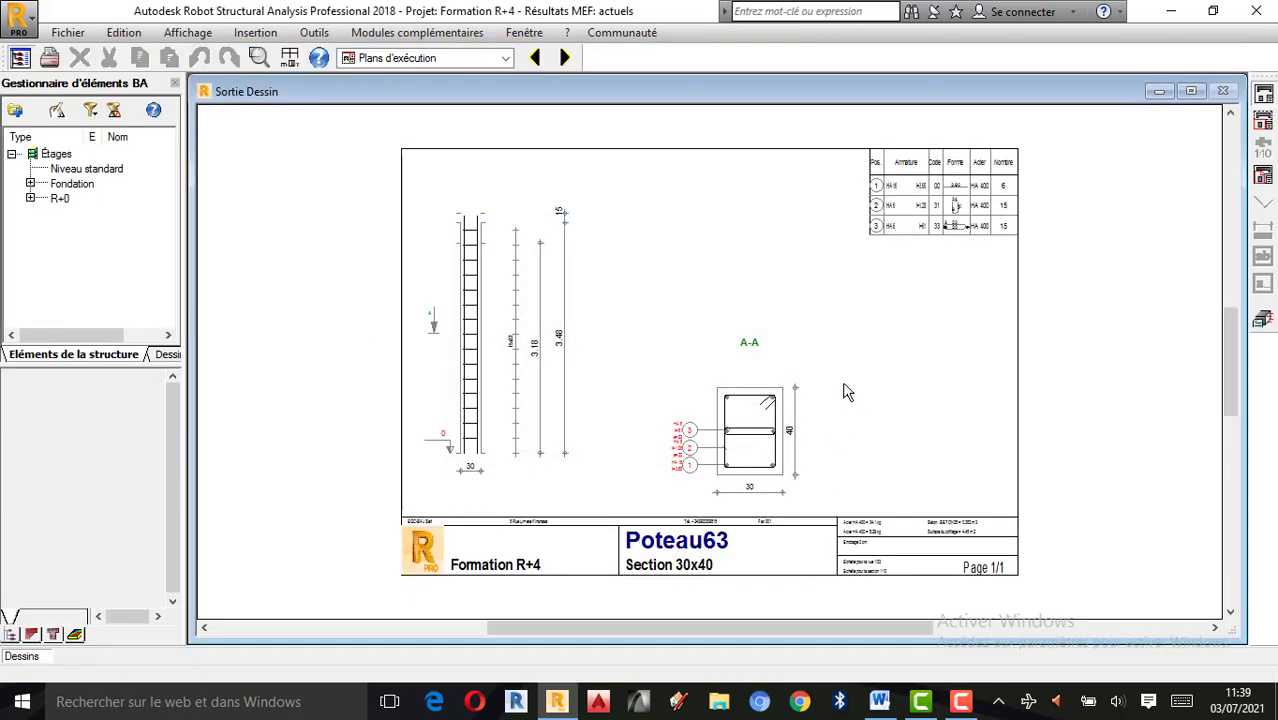
Examine the main bar diameter and tie spacing in the new drawing's section A-A, then return to the column view
scroll(758, 466, "up", 2)
scroll(705, 480, "up", 4)
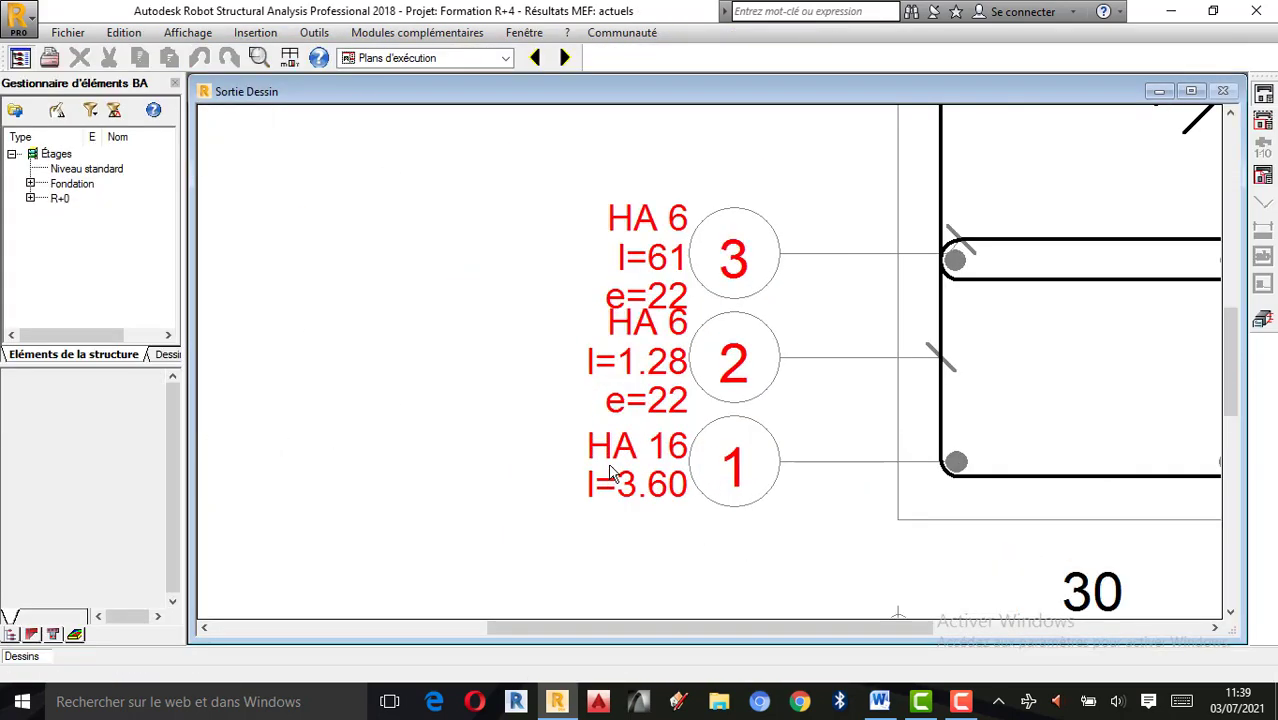
scroll(849, 519, "down", 4)
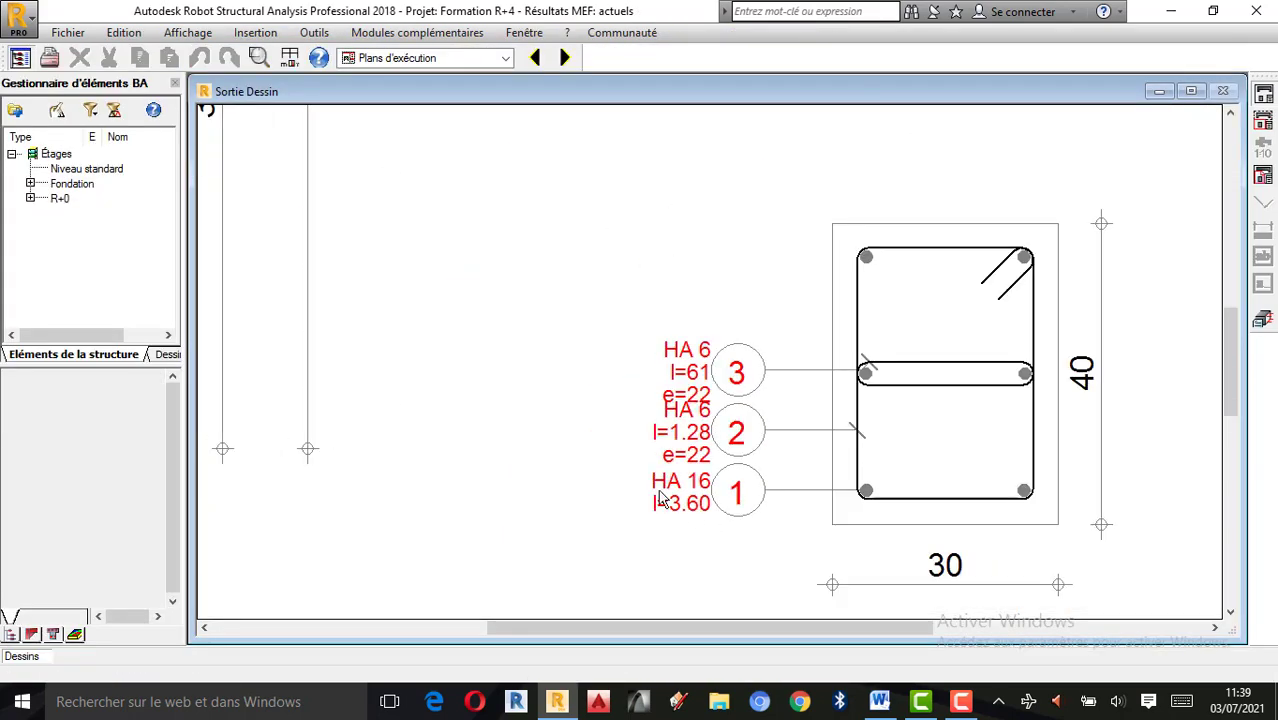
scroll(875, 400, "up", 2)
scroll(826, 425, "down", 3)
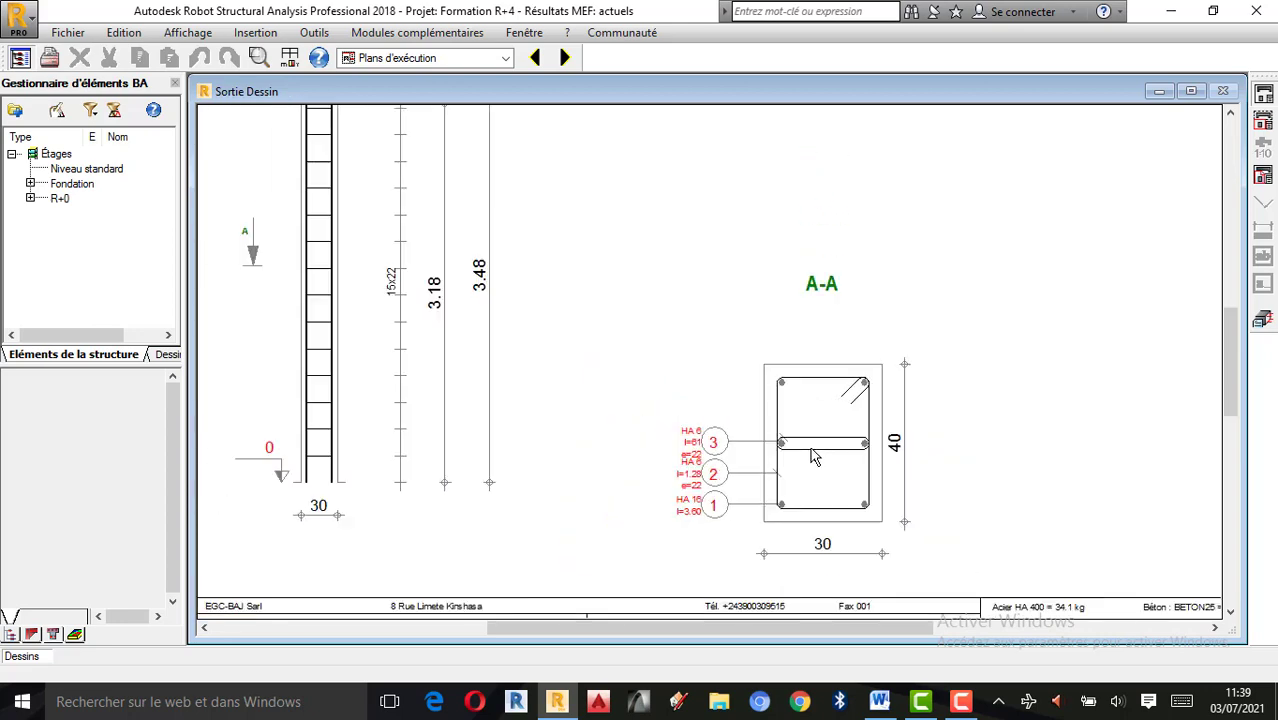
scroll(585, 380, "up", 3)
scroll(541, 343, "down", 2)
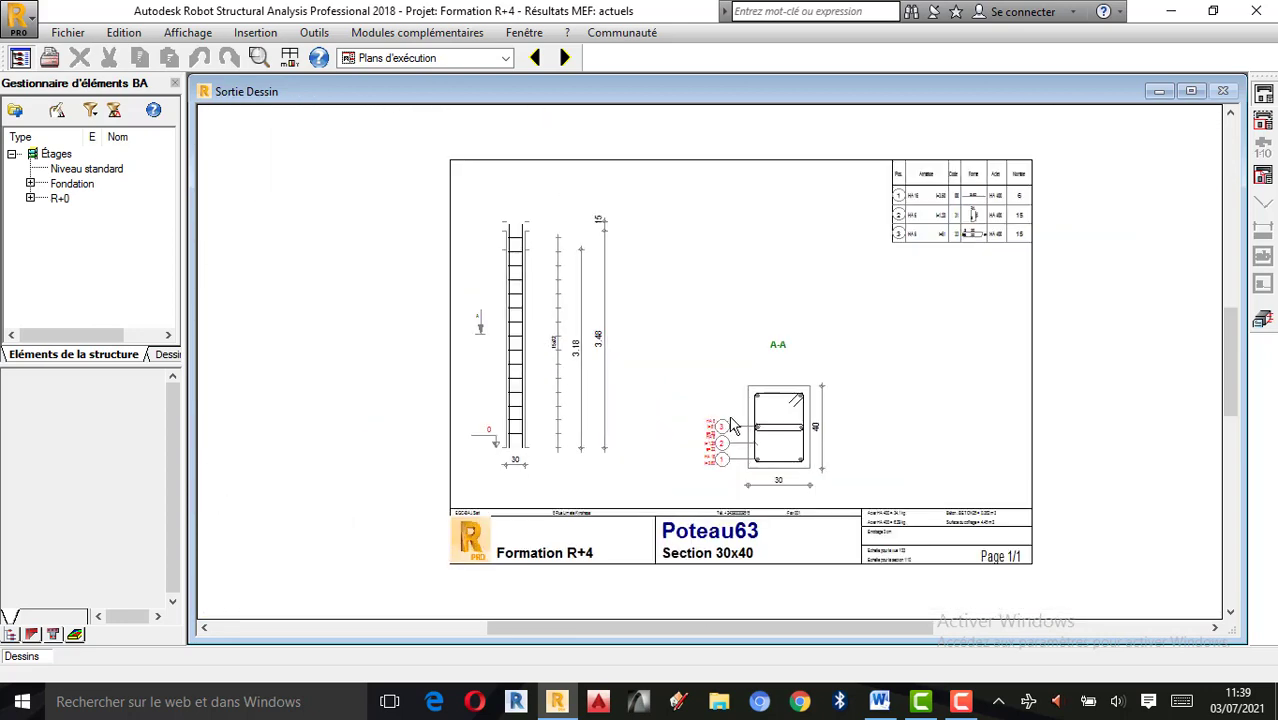
scroll(735, 426, "up", 1)
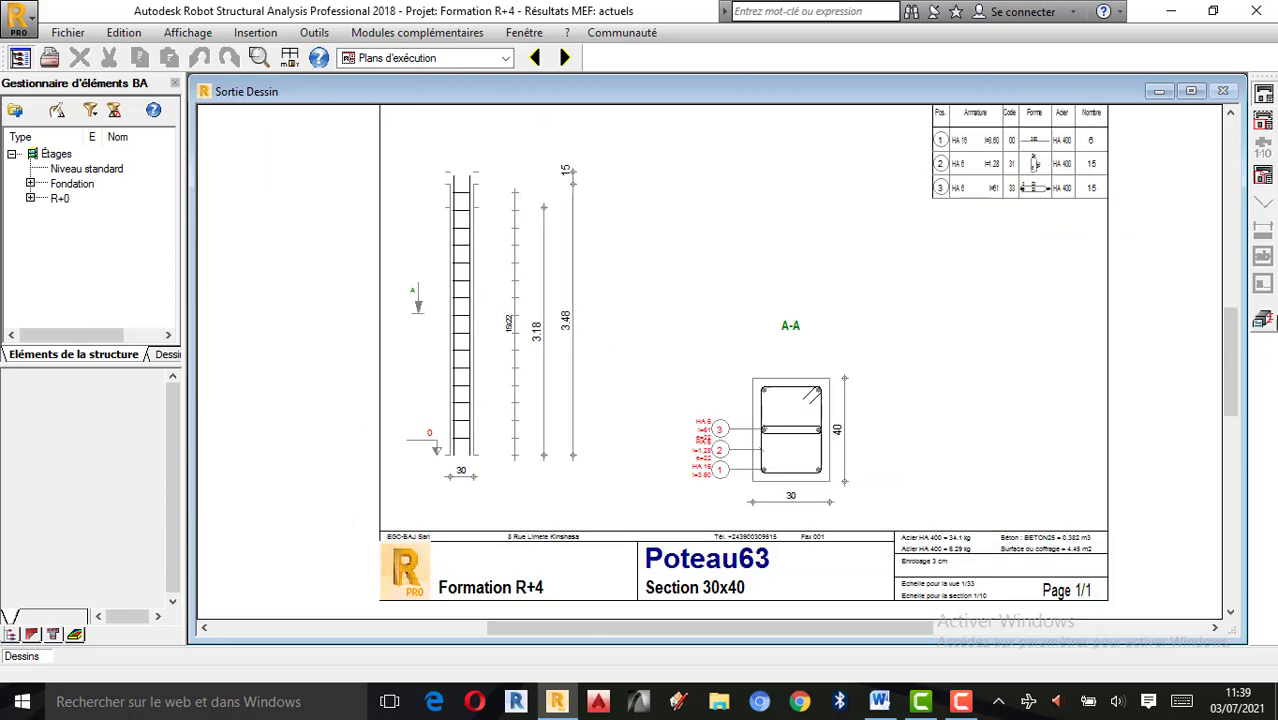
left_click(1265, 322)
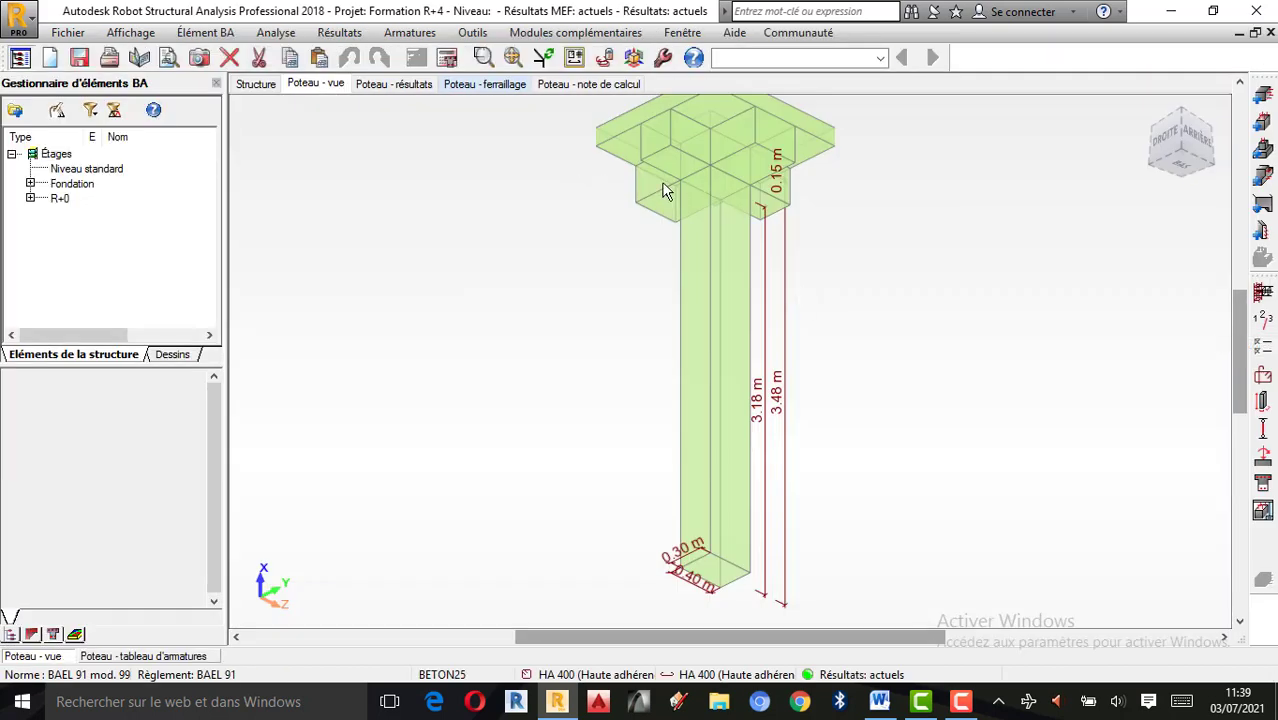
Show the column's results for the ELU load type to review the forces, interaction curve and safety coefficients
left_click(395, 88)
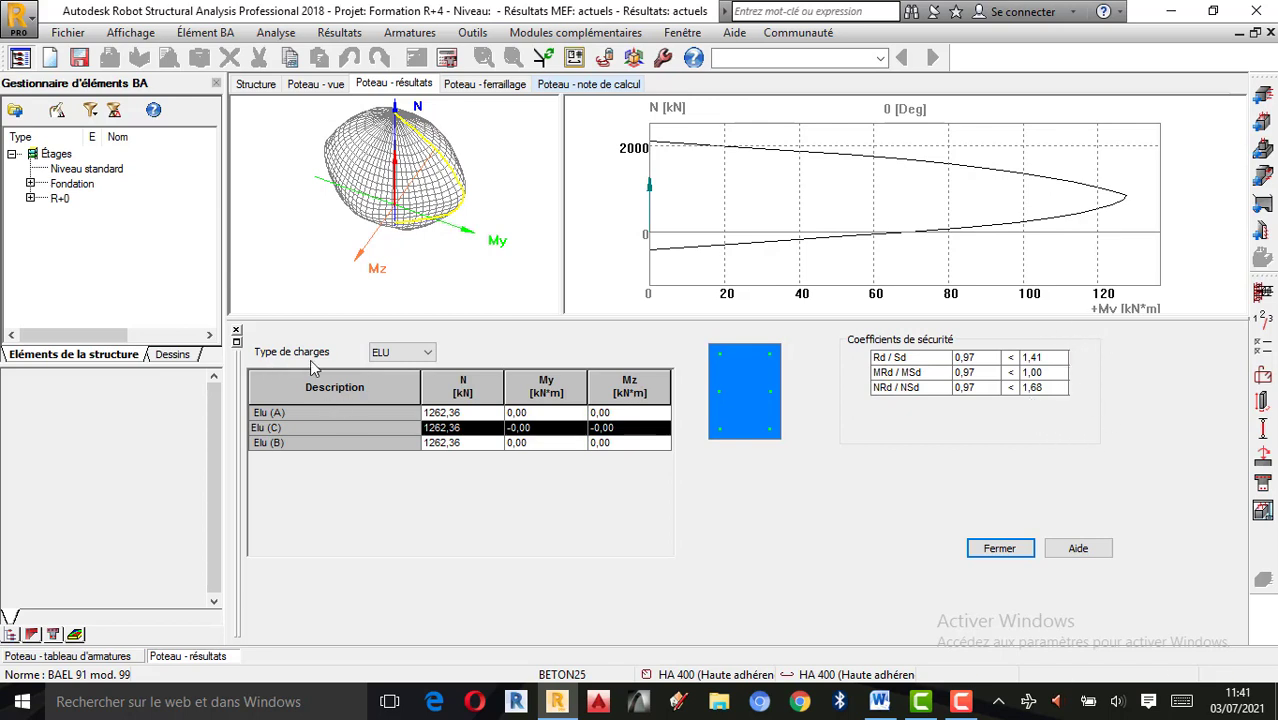
left_click(429, 353)
left_click(395, 366)
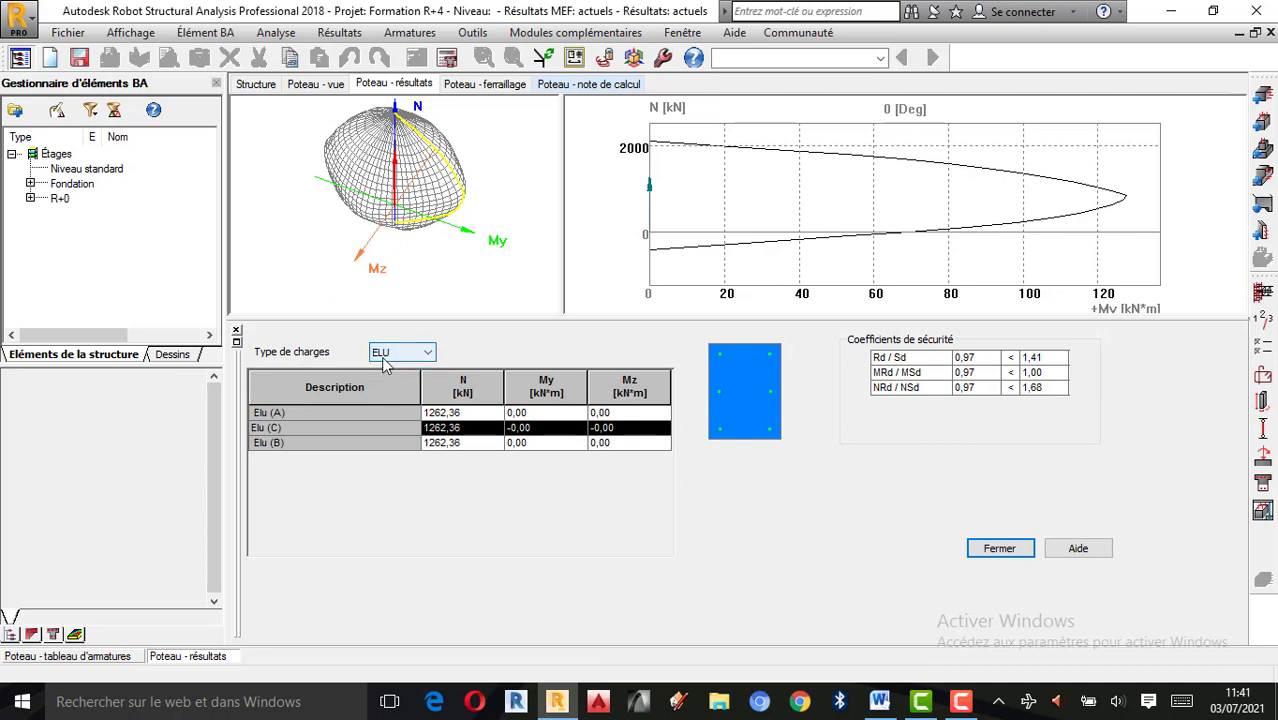
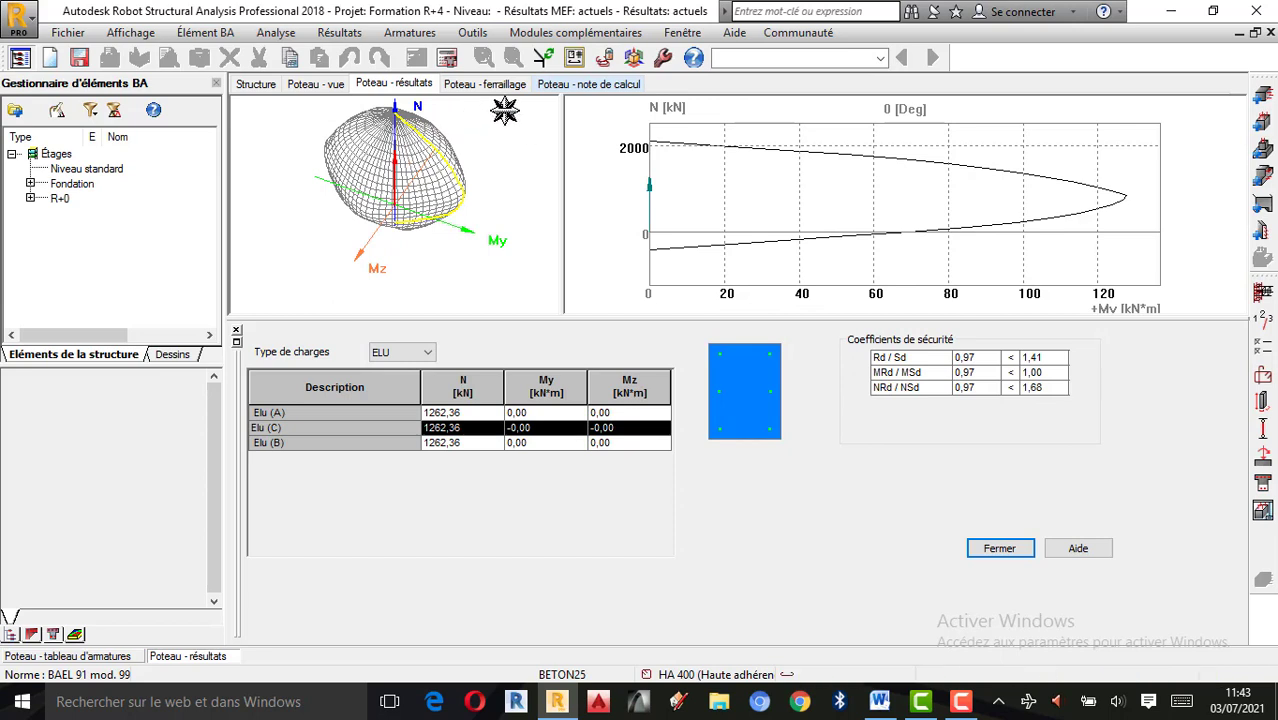
Show the column's reinforcement table listing its main and transverse bars
left_click(487, 85)
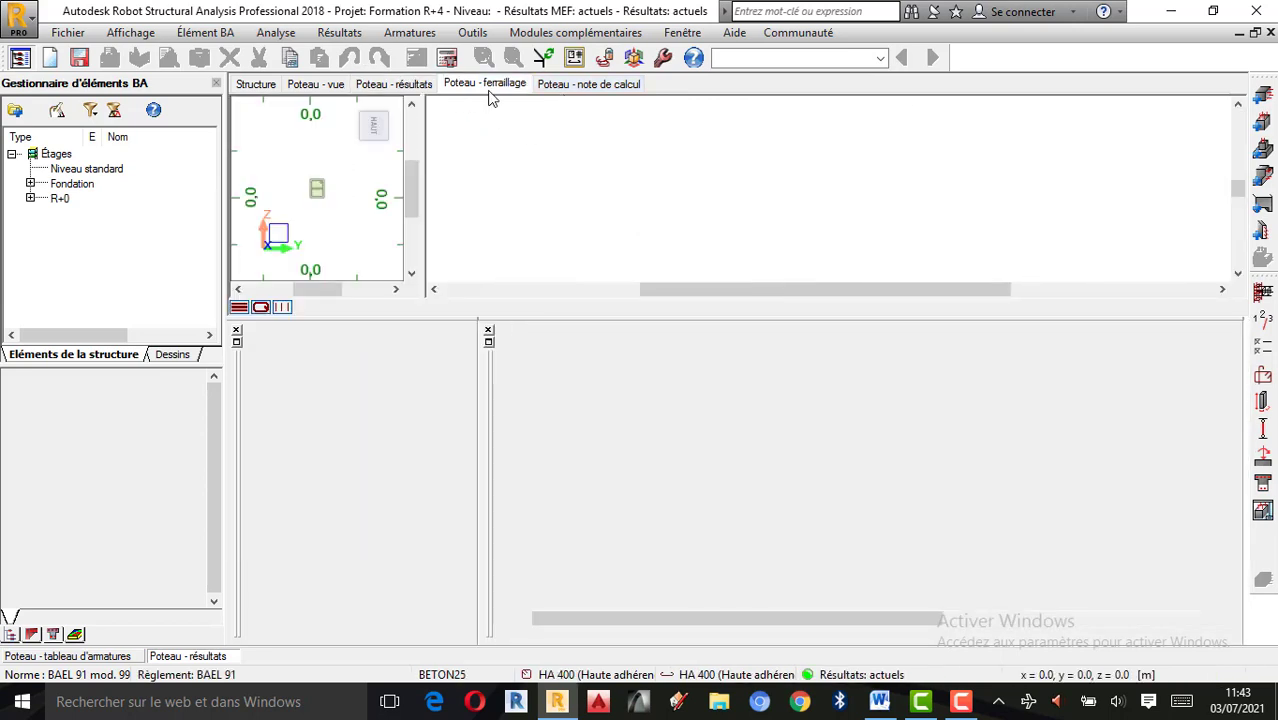
left_click(237, 330)
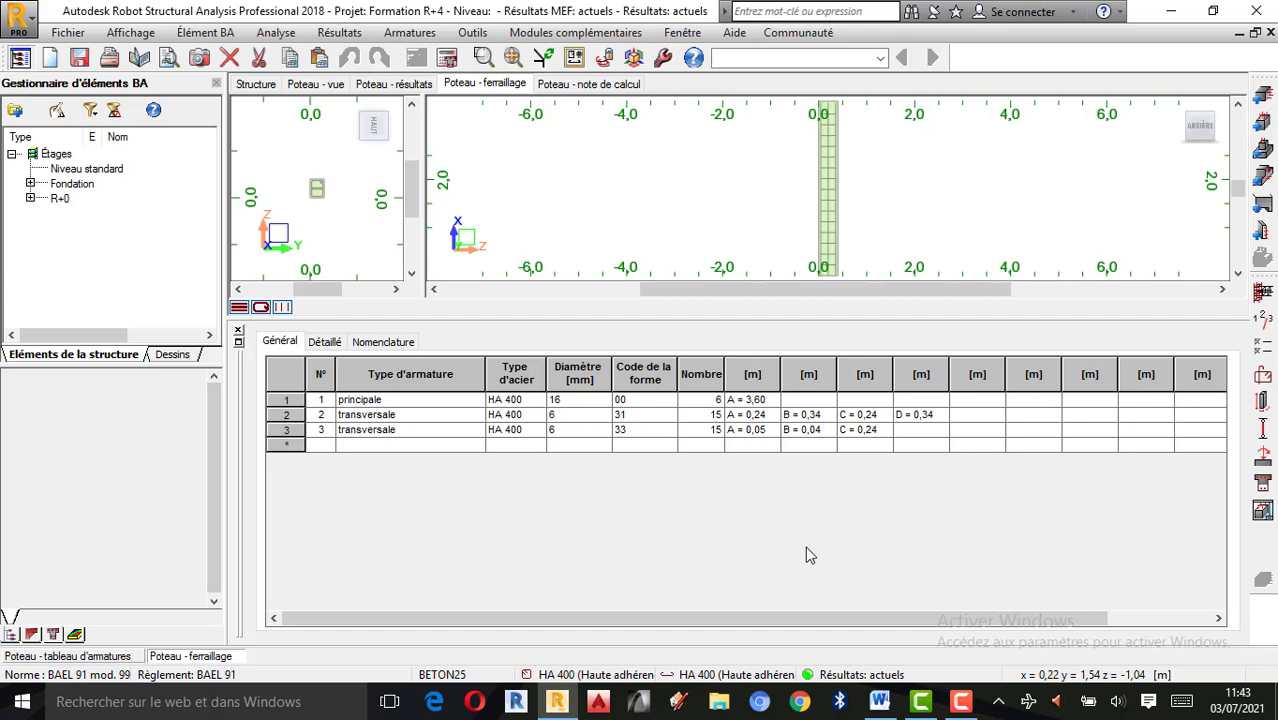
left_click(960, 701)
left_click(1196, 641)
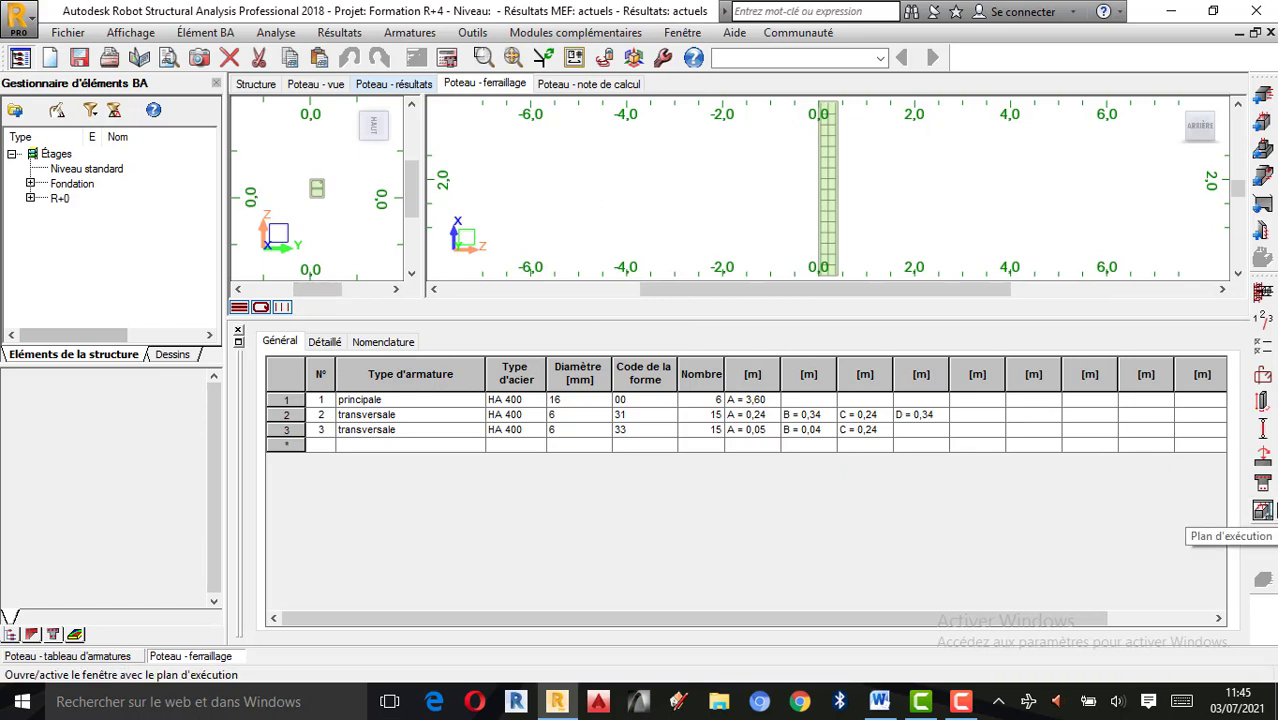
Recheck the column's results, then hide the reinforcement table and examine the bars and ties in the cross-section view
left_click(405, 87)
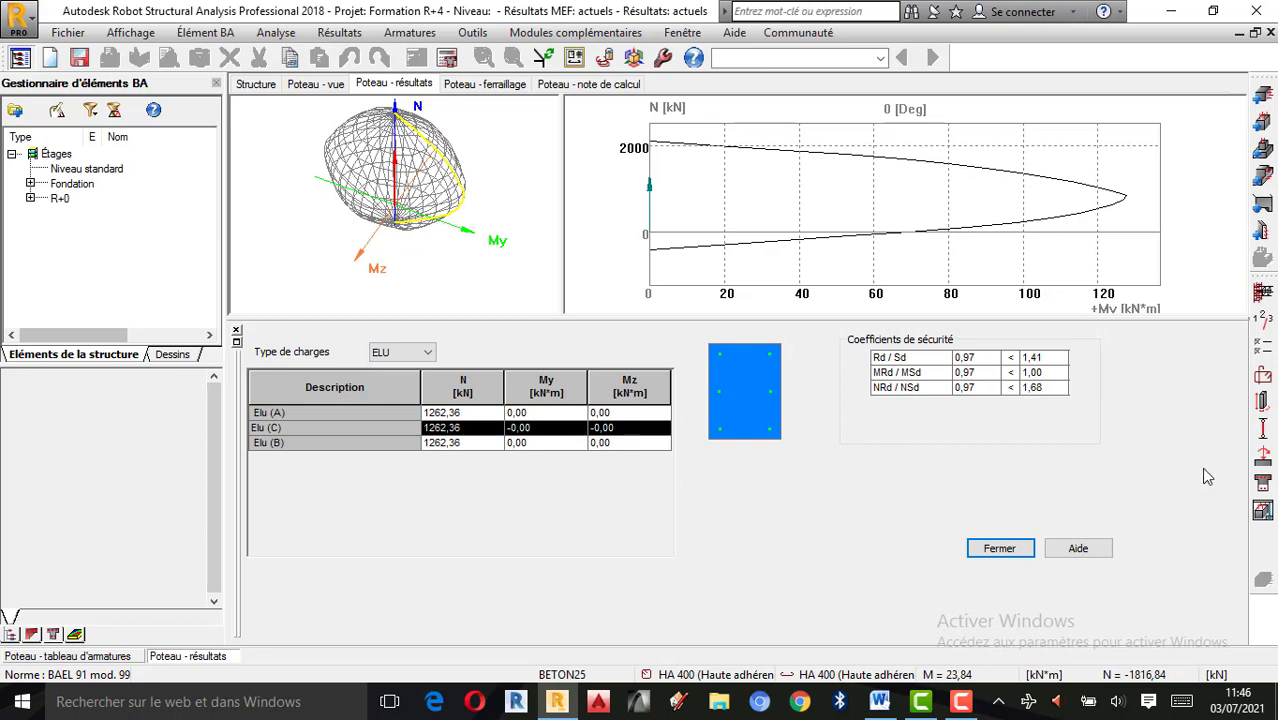
left_click(478, 85)
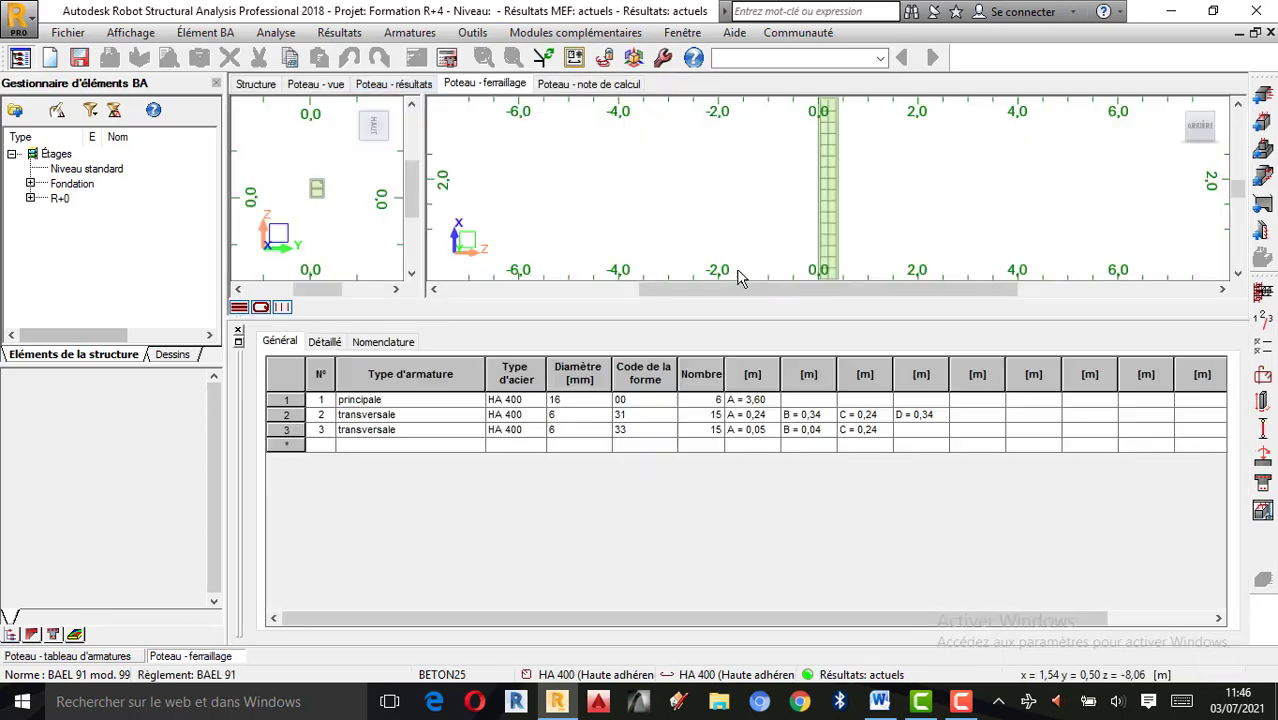
left_click(240, 340)
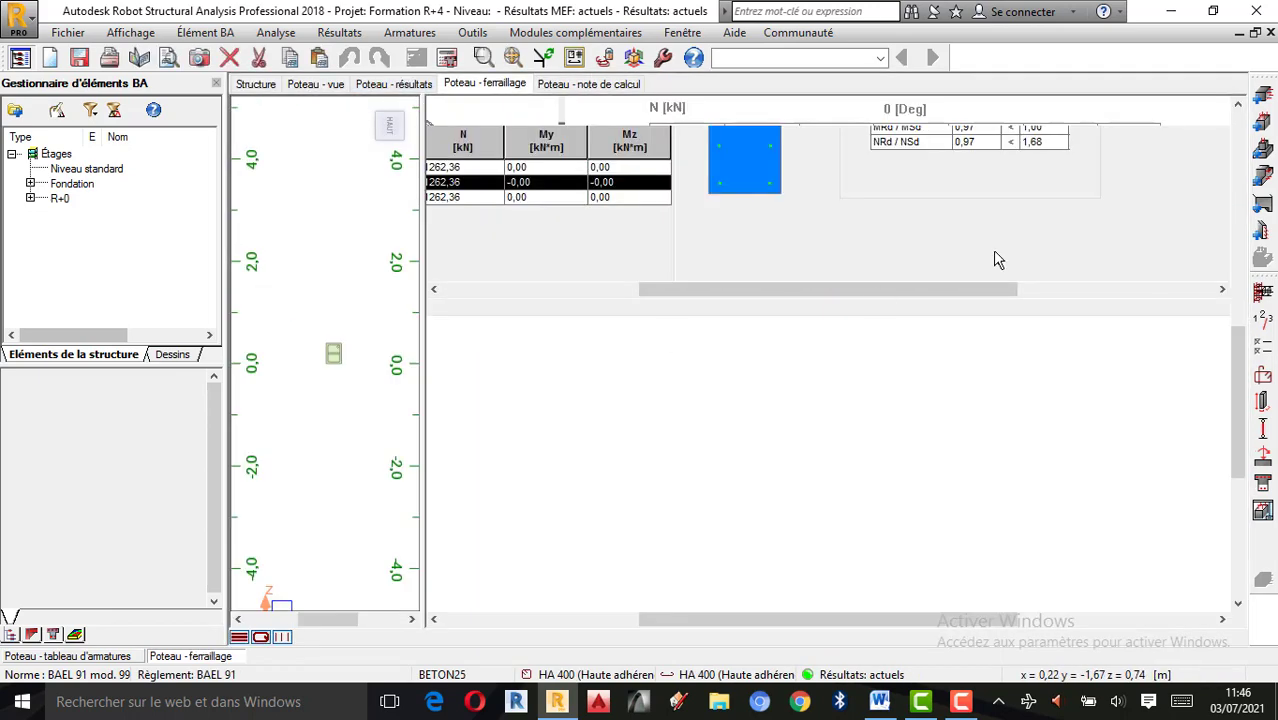
scroll(787, 340, "up", 3)
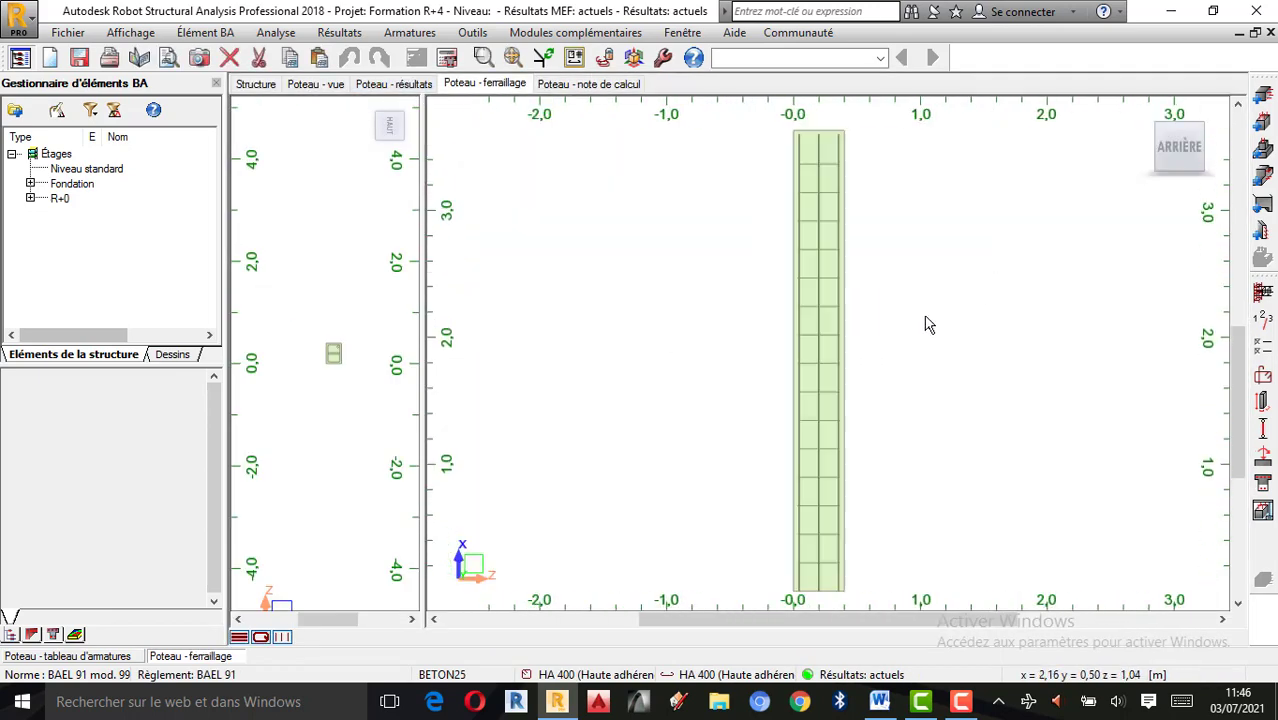
scroll(345, 360, "up", 4)
scroll(333, 352, "up", 4)
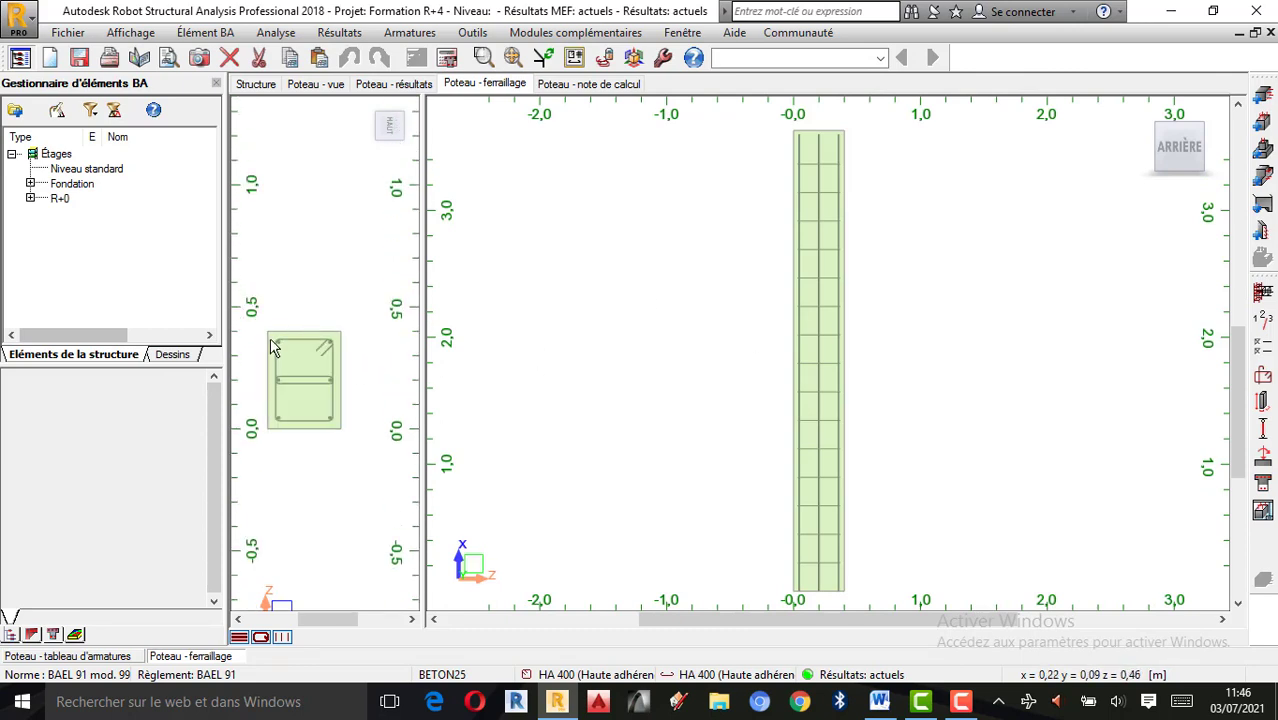
scroll(322, 238, "down", 1)
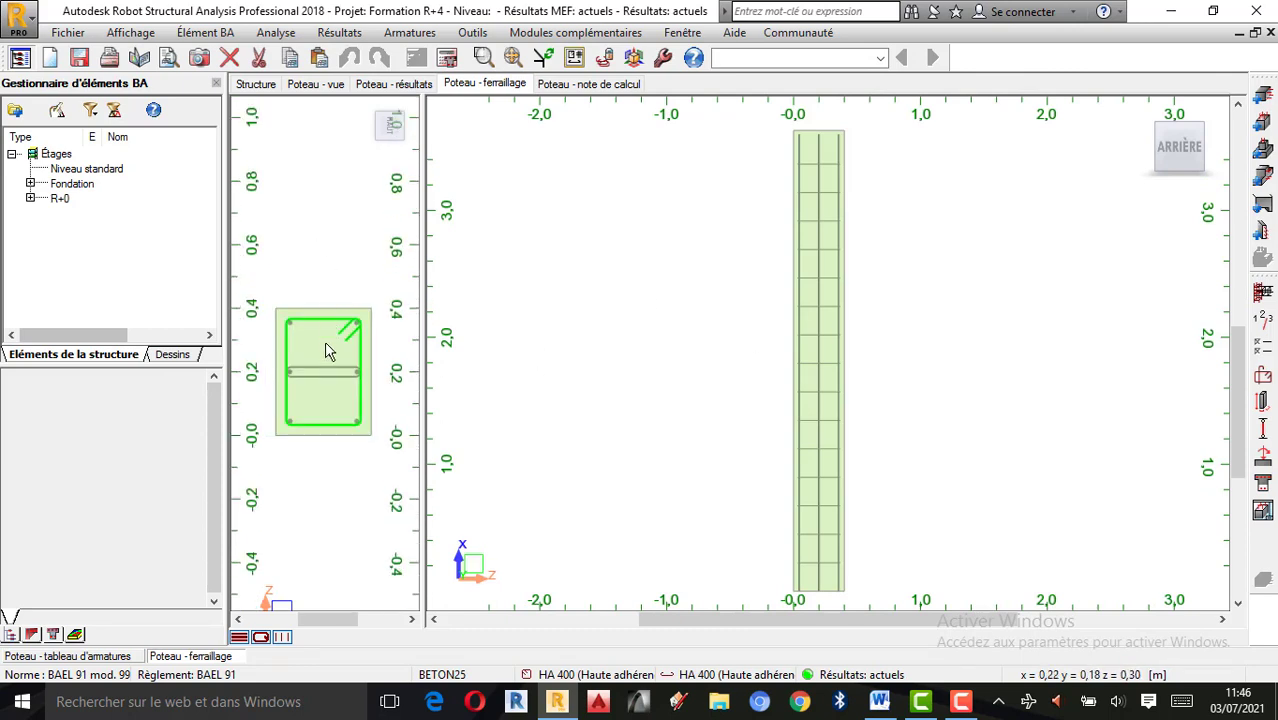
scroll(327, 346, "up", 1)
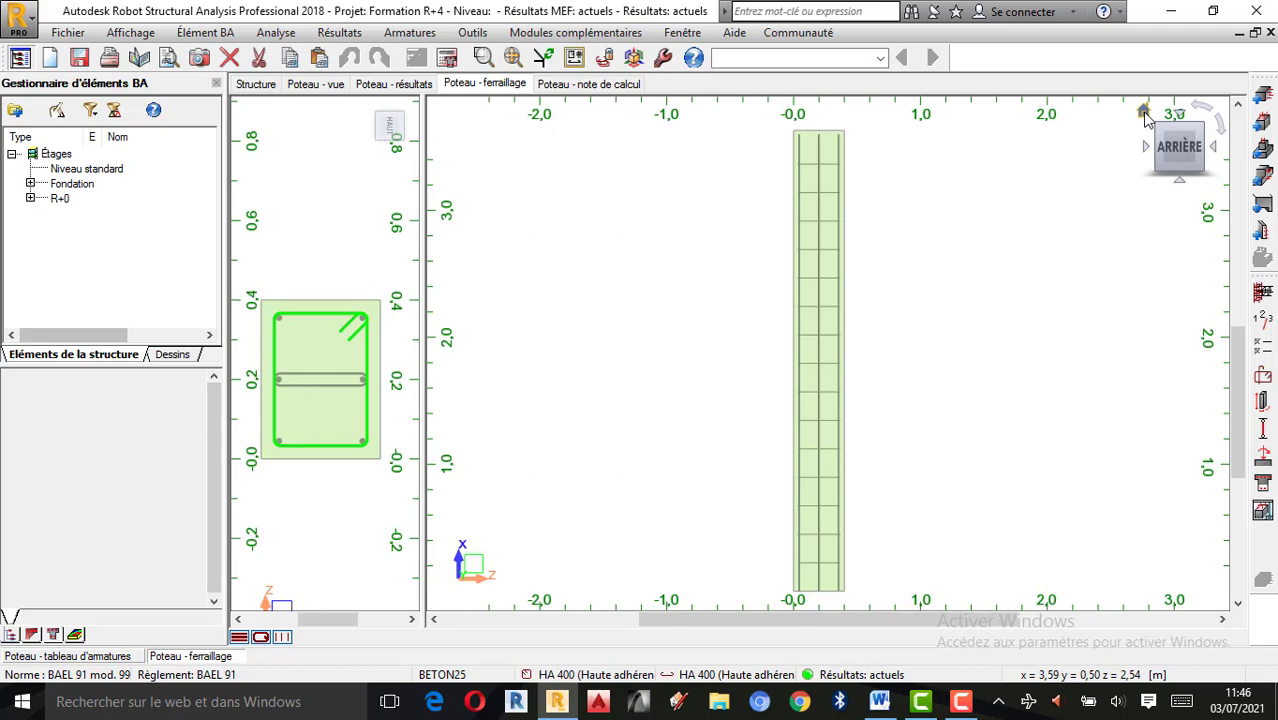
Turn the column's elevation into a 3D view and inspect the reinforcement cage along its height
left_click(1145, 115)
middle_click_drag(927, 317, 764, 388, "shift")
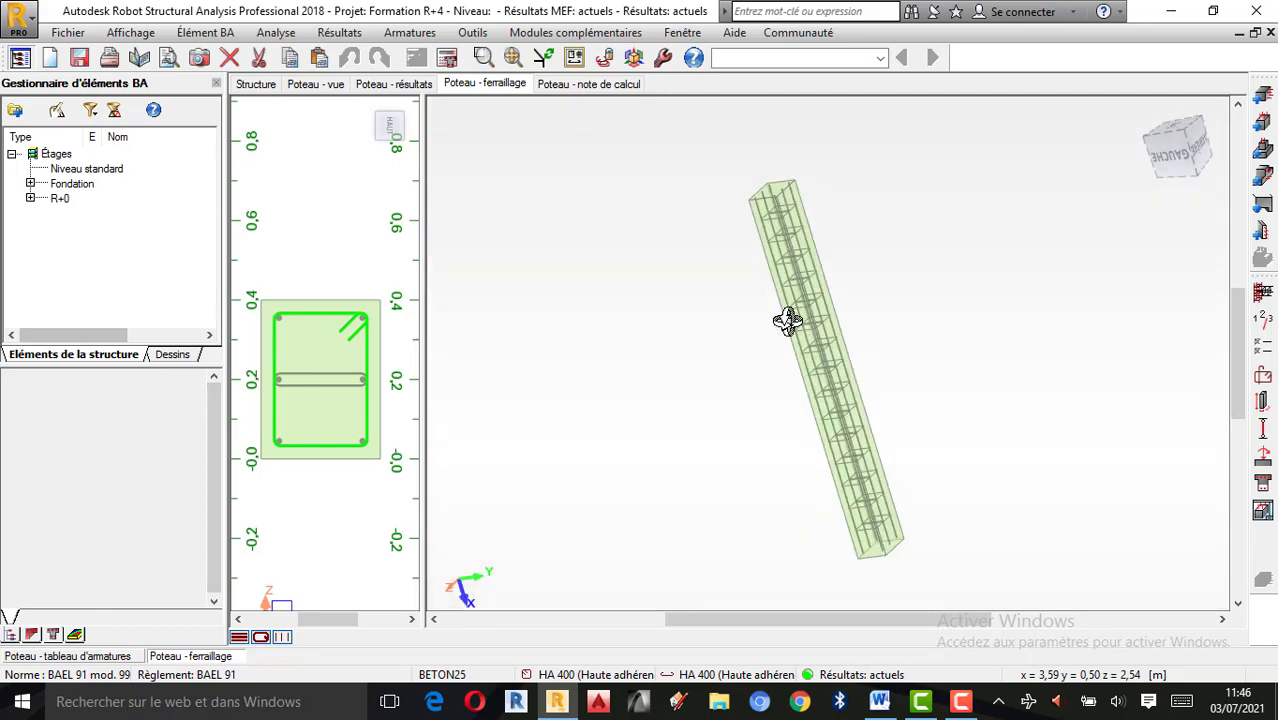
scroll(309, 368, "up", 2)
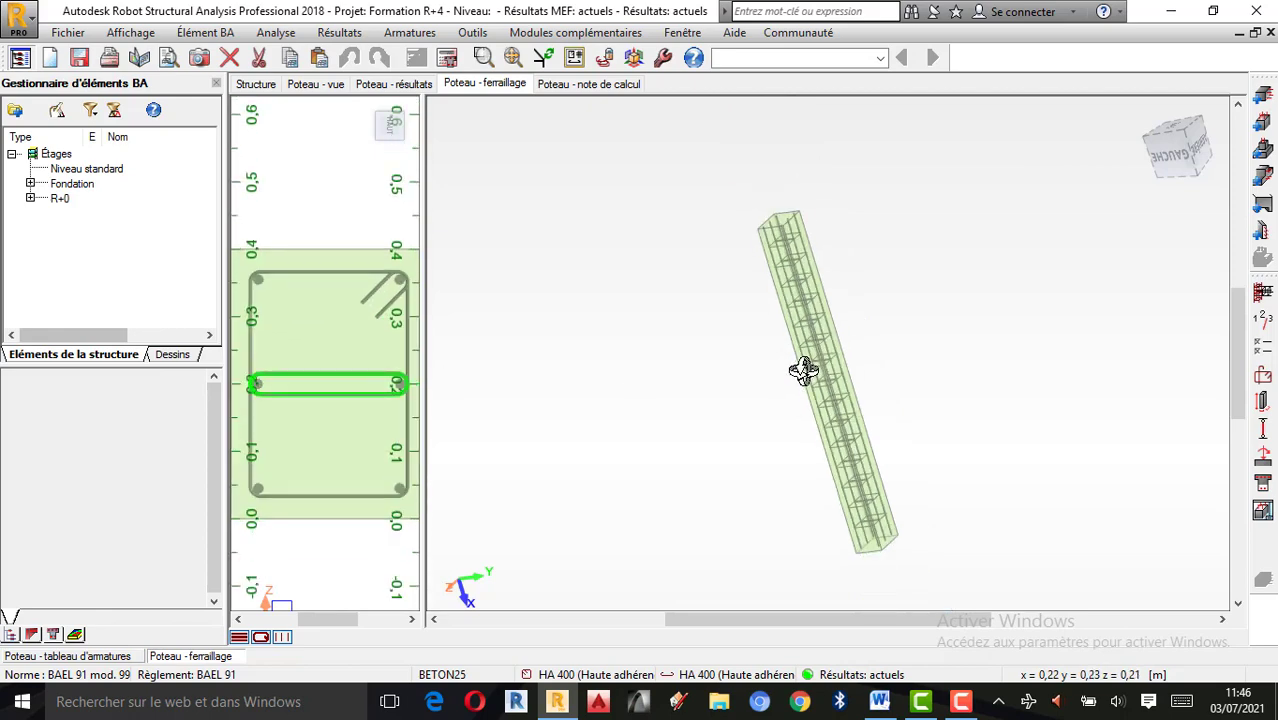
scroll(797, 306, "up", 2)
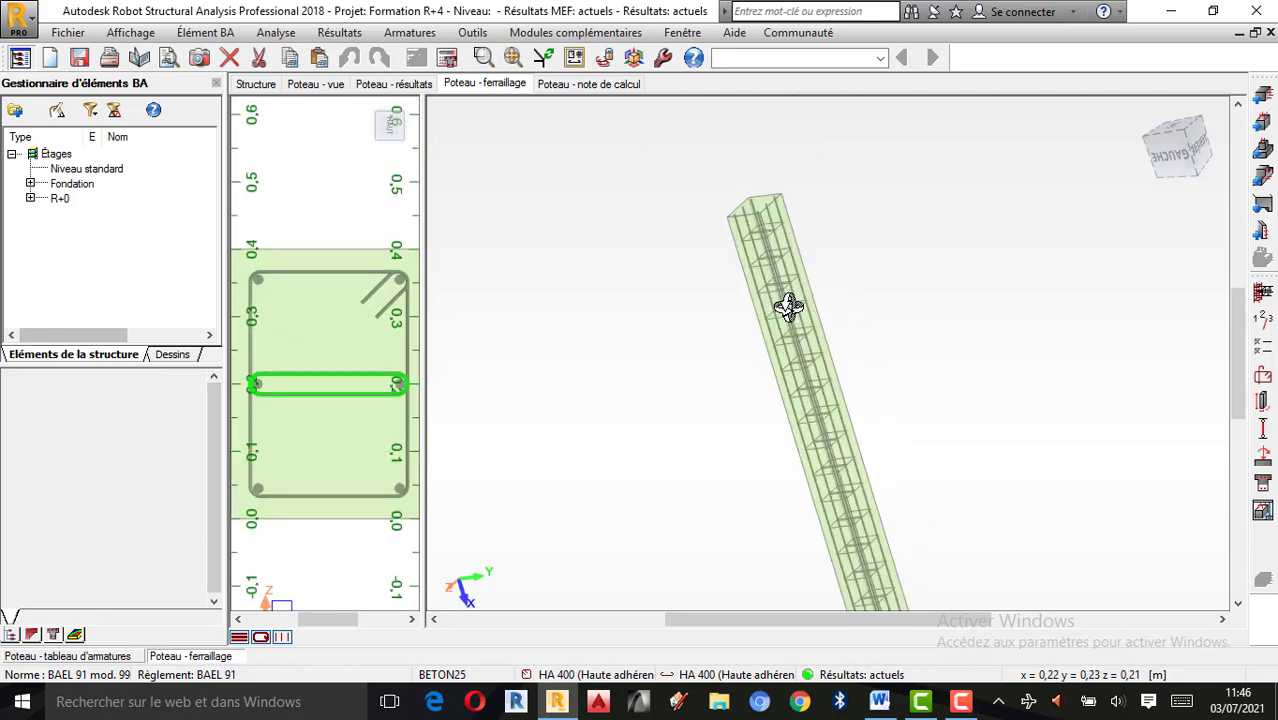
Read through the column's calculation note, from materials and design assumptions to the reinforcement and quantities sections
left_click(590, 86)
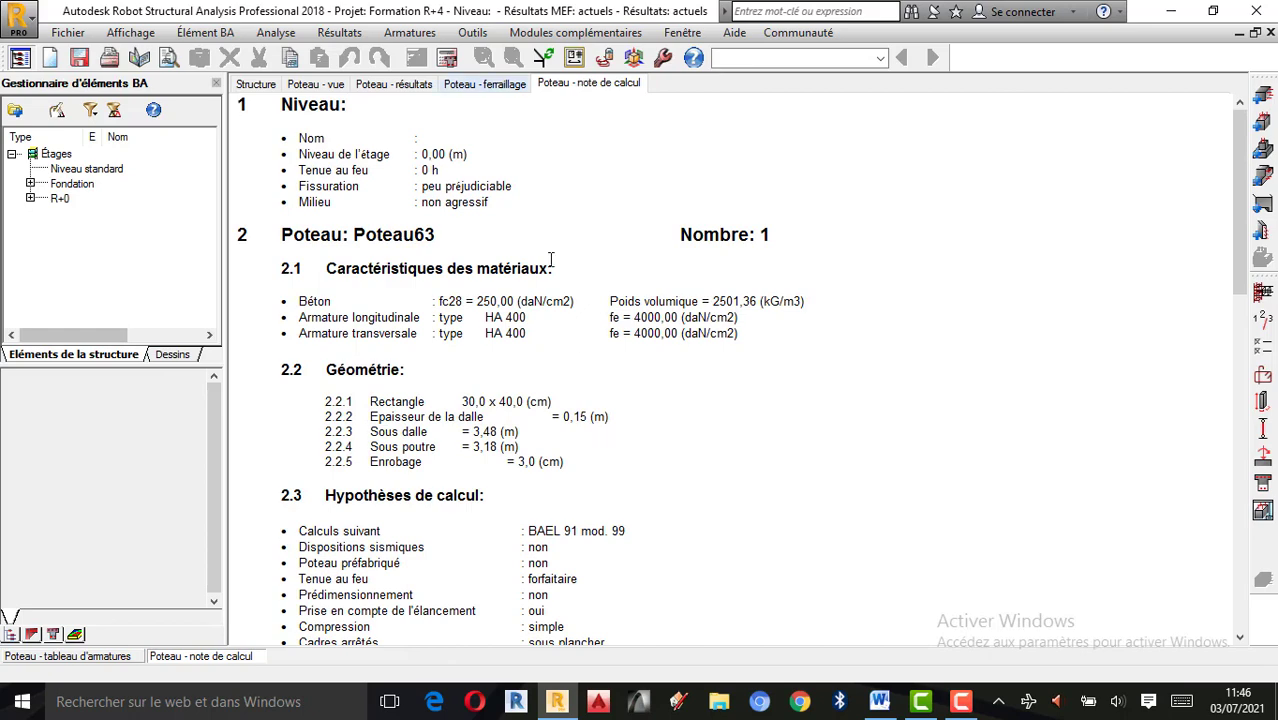
scroll(550, 260, "down", 1)
scroll(480, 362, "down", 12)
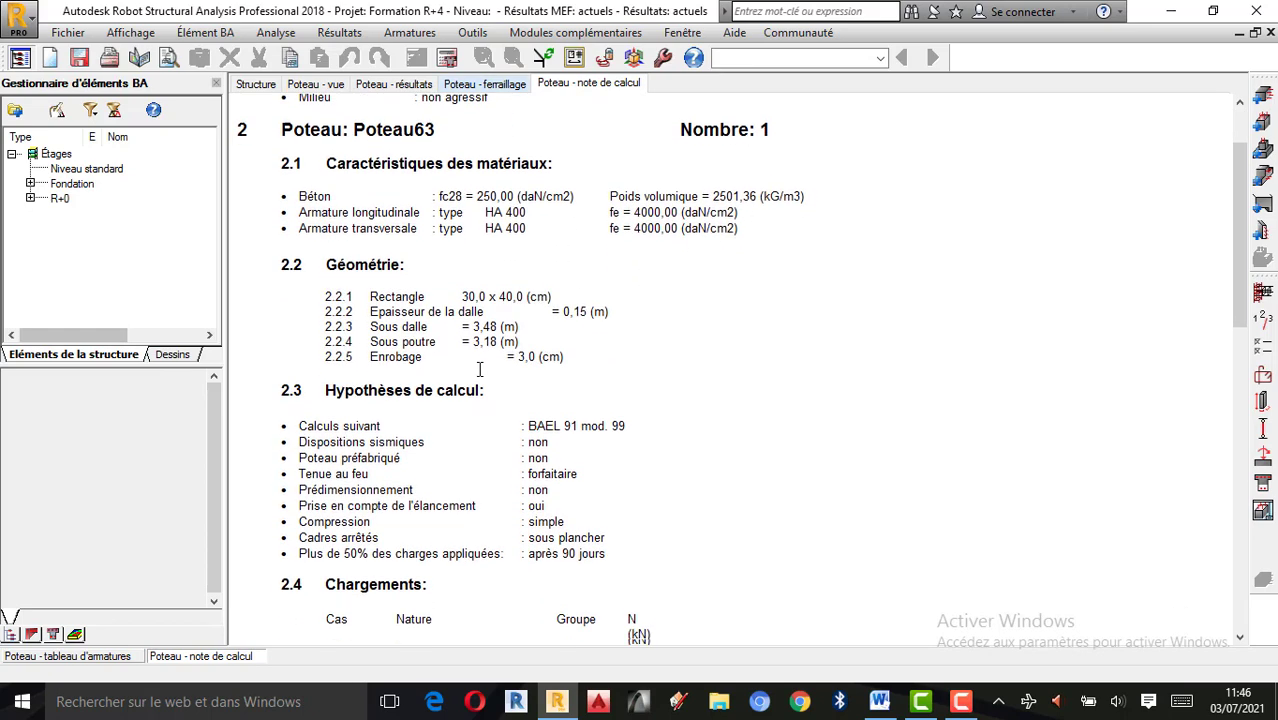
scroll(480, 370, "down", 5)
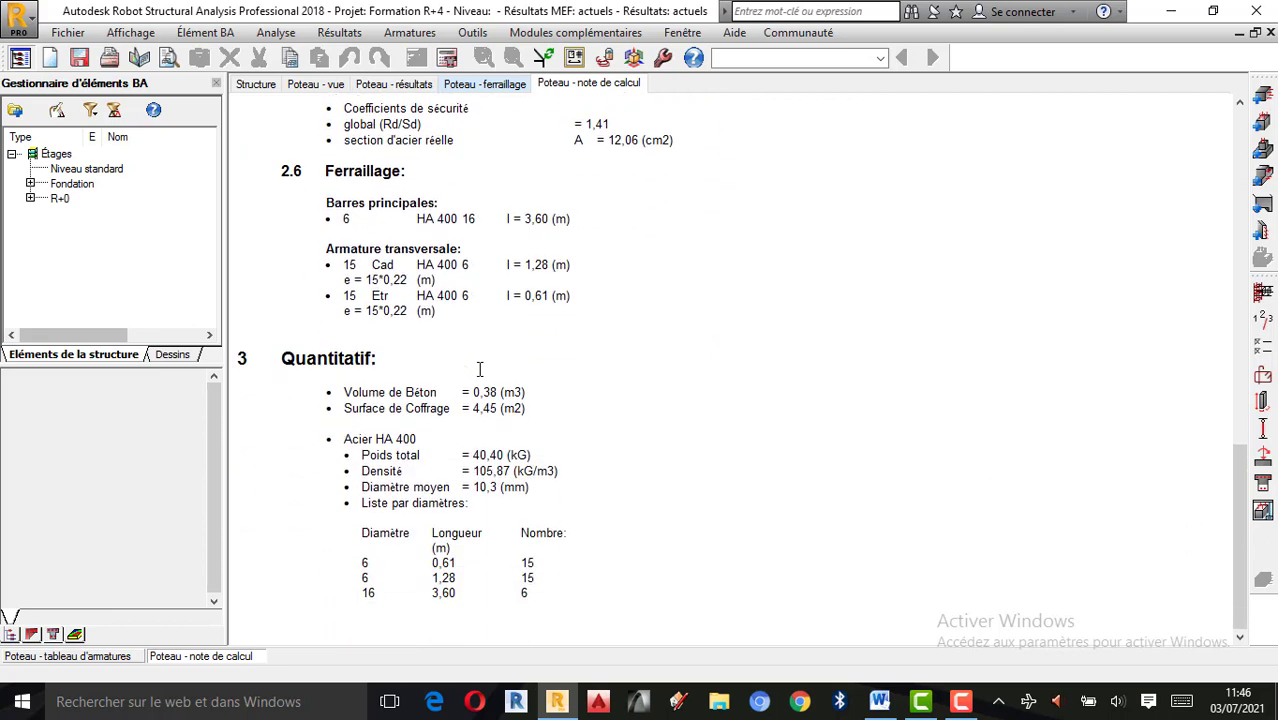
scroll(480, 365, "up", 6)
scroll(345, 440, "down", 6)
Review the column's results once more, then open its execution drawing and examine the bars, ties and labels in section A-A
left_click(378, 85)
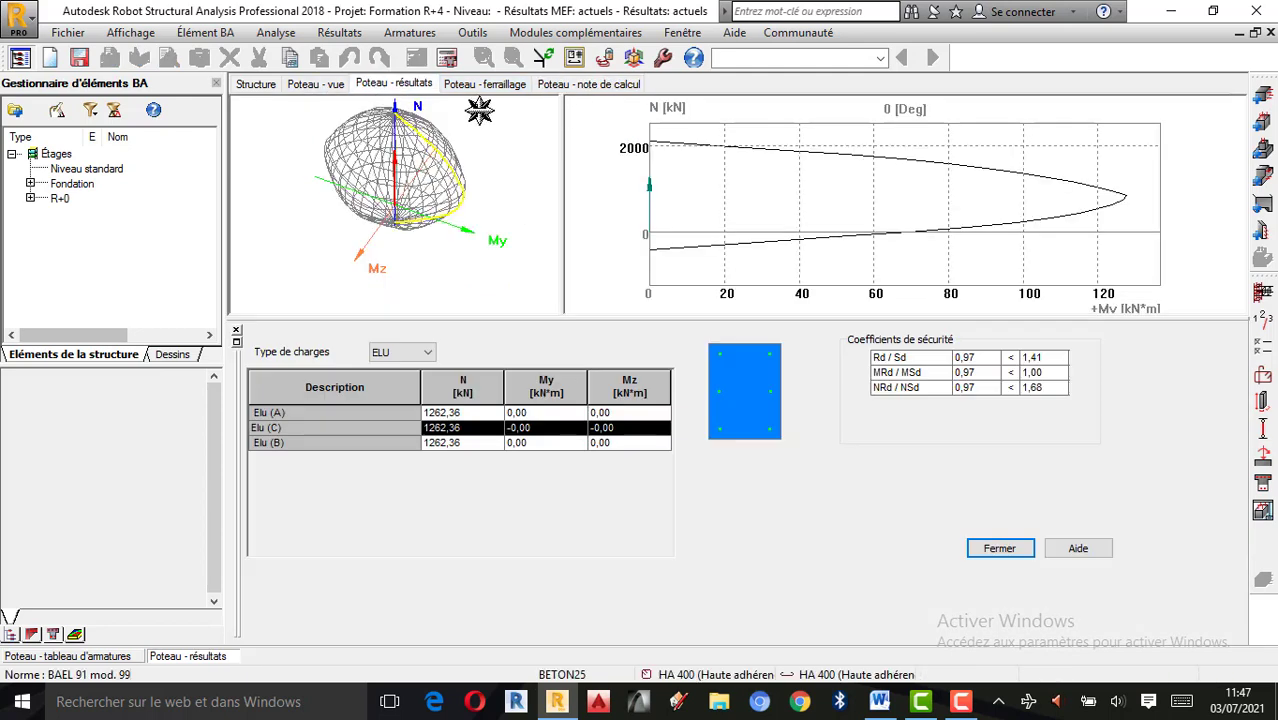
left_click(485, 85)
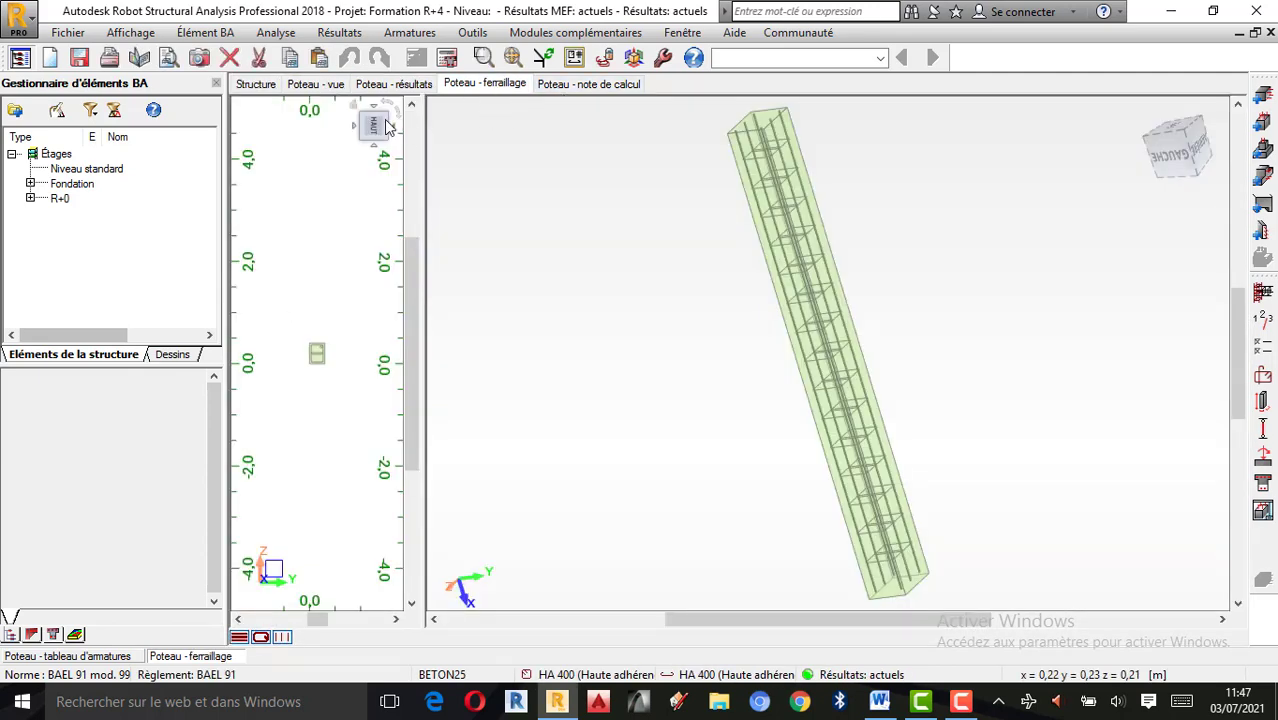
left_click(1262, 510)
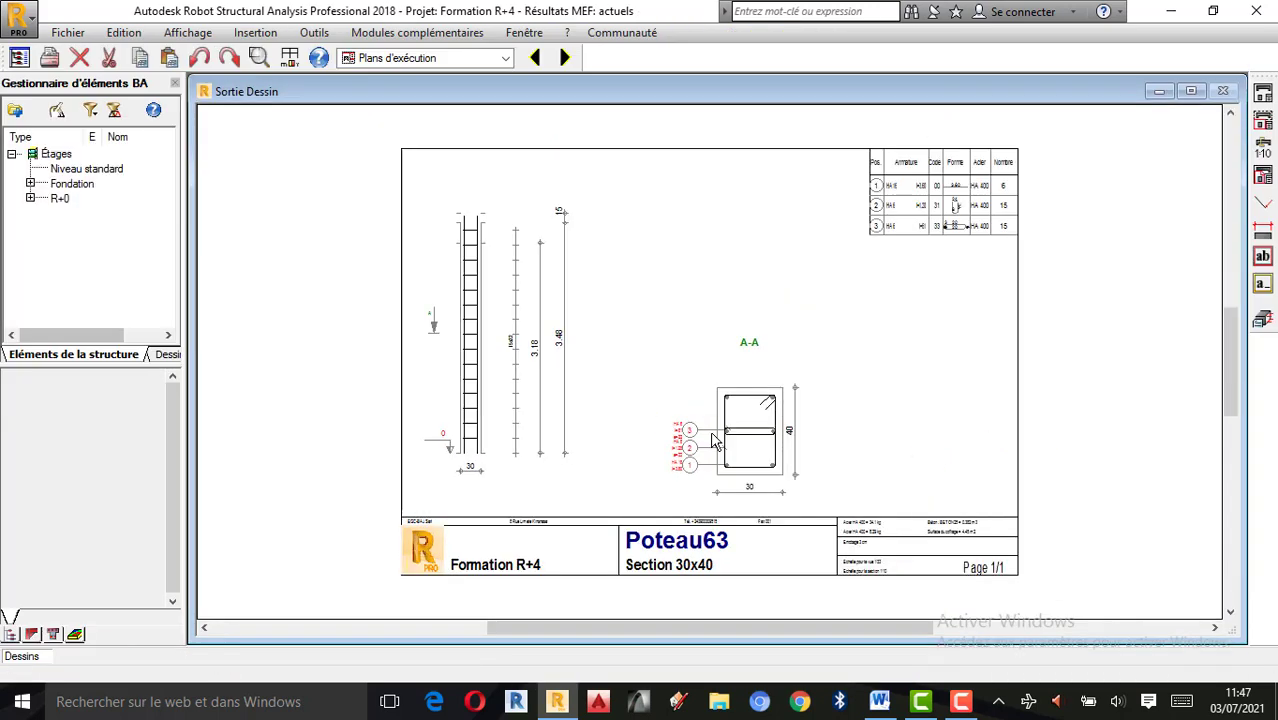
scroll(706, 462, "up", 3)
scroll(706, 462, "up", 2)
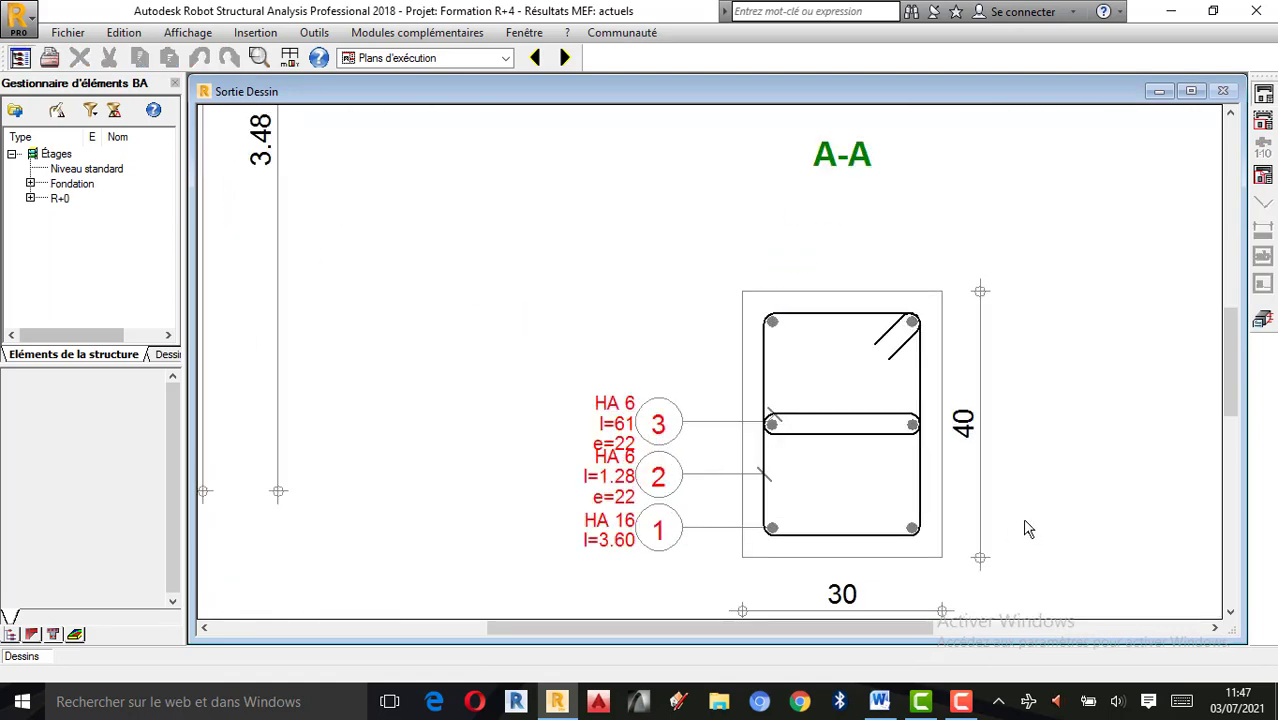
scroll(1027, 528, "up", 2)
scroll(765, 428, "down", 2)
scroll(758, 430, "up", 1)
scroll(758, 430, "down", 2)
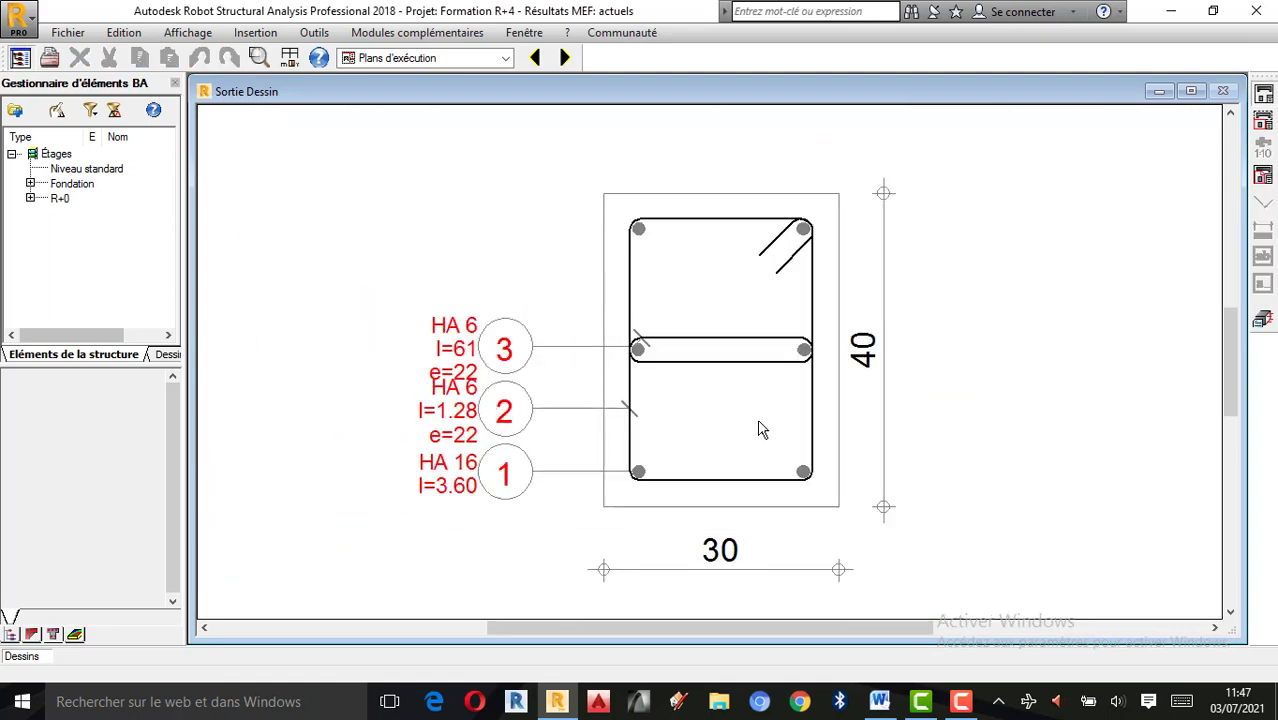
scroll(750, 388, "up", 1)
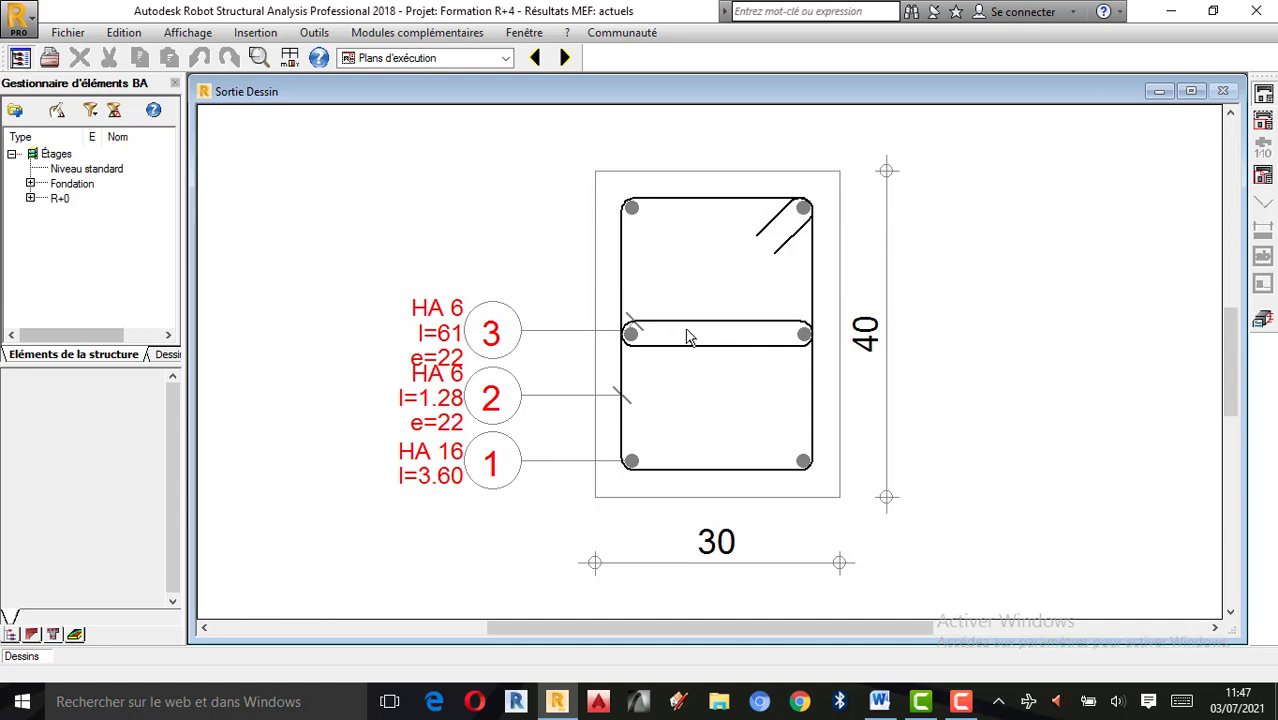
scroll(714, 302, "up", 1)
scroll(681, 362, "down", 1)
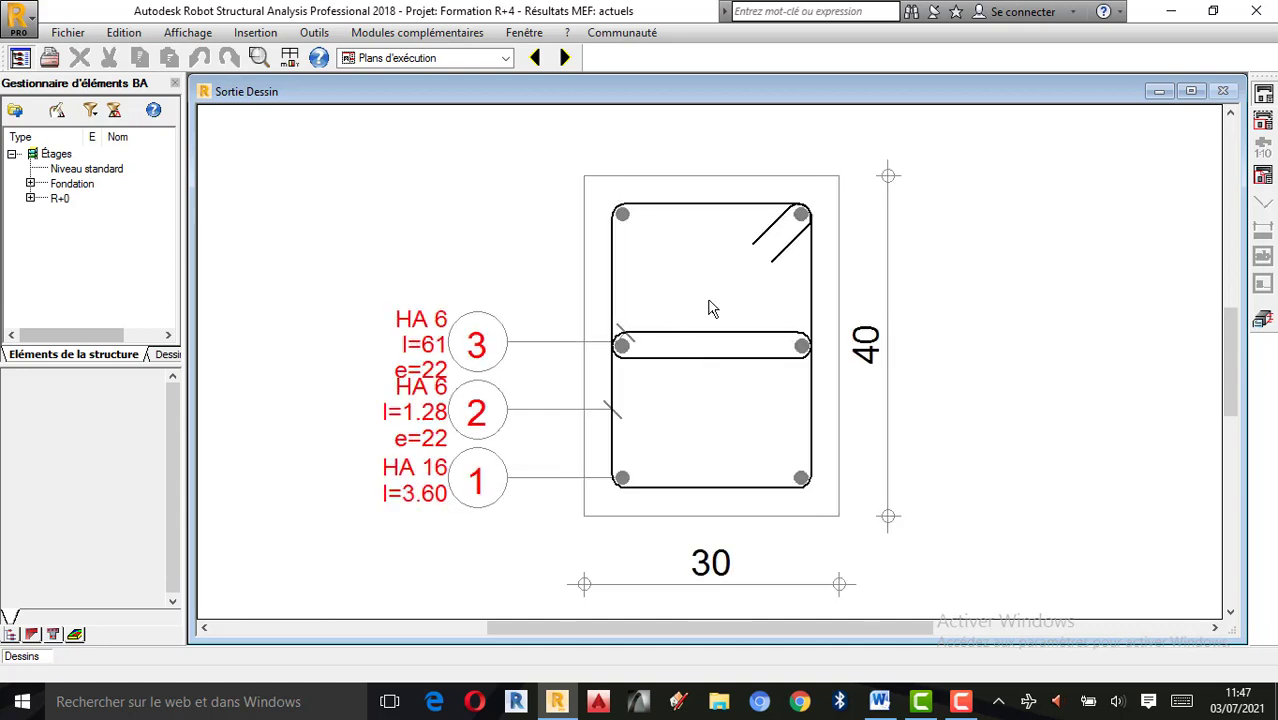
scroll(707, 294, "down", 1)
scroll(705, 284, "up", 1)
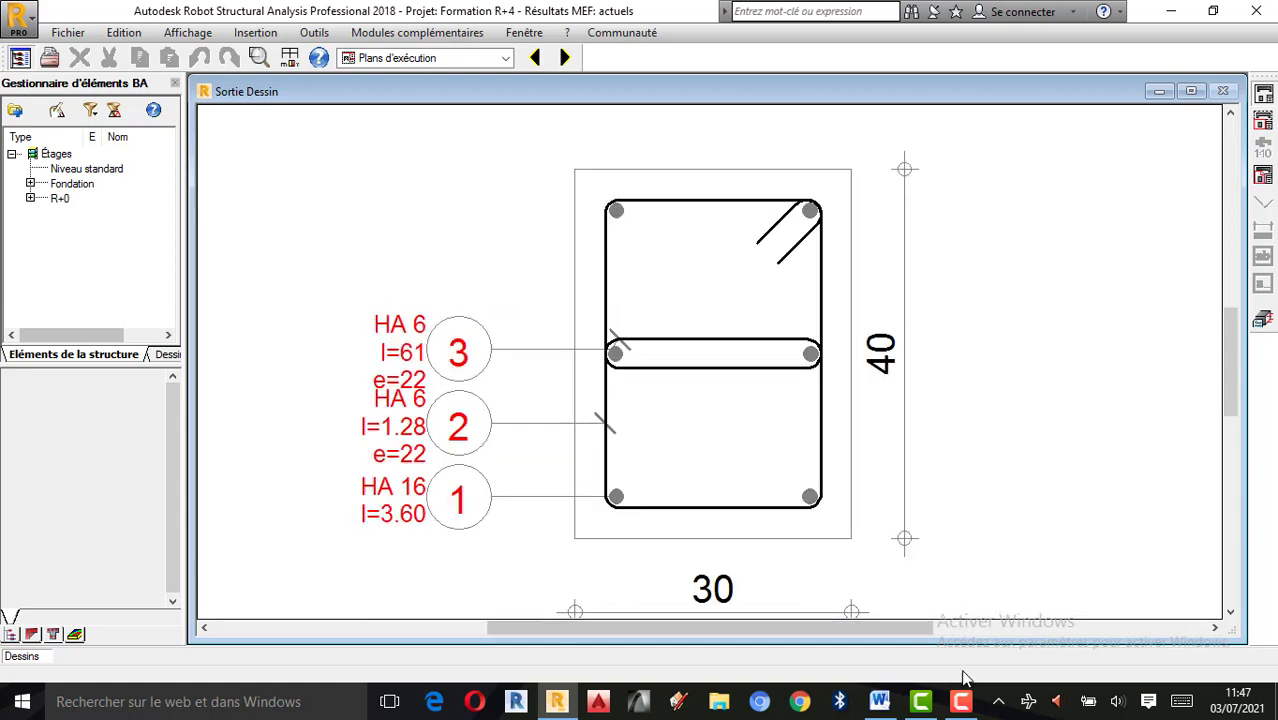
left_click(960, 701)
left_click(1198, 612)
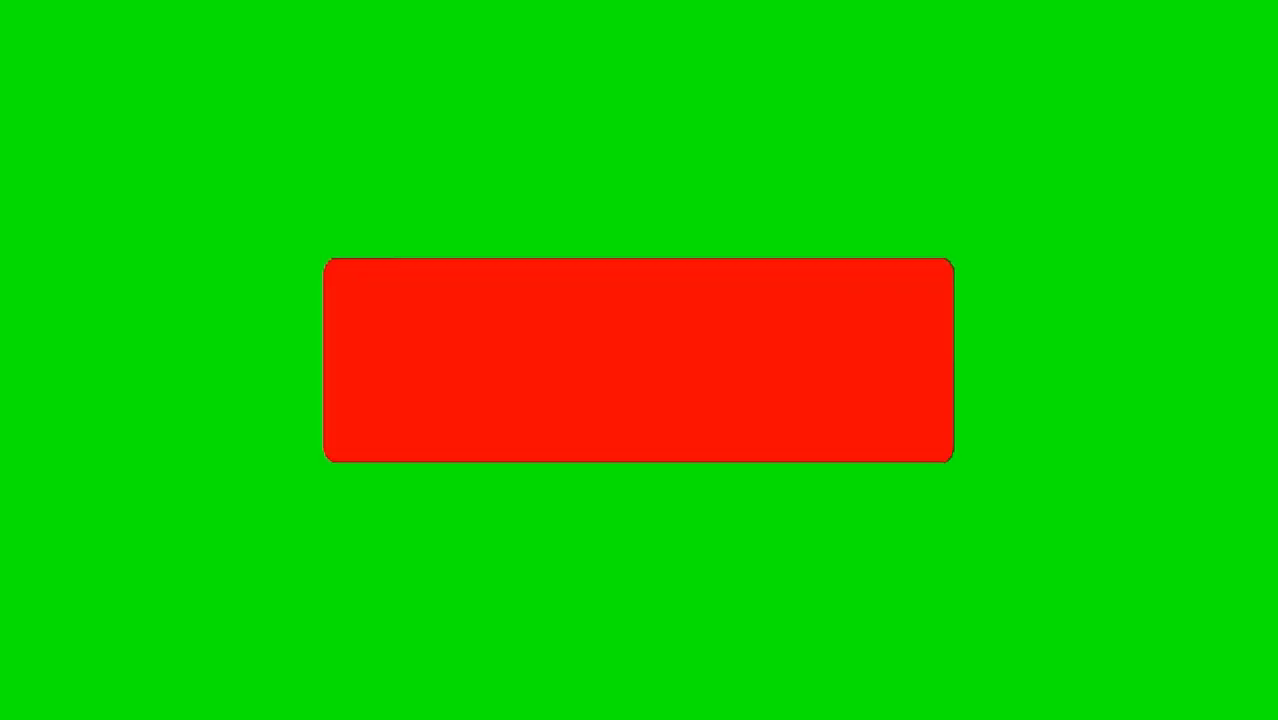